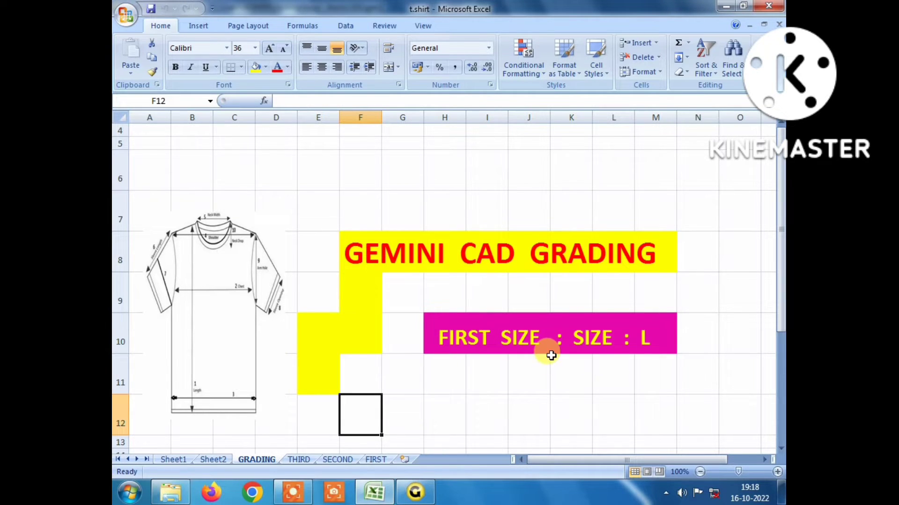
- Review the men's T-shirt S–XXL size chart on Sheet1, then return to the pattern editor
left_click(181, 459)
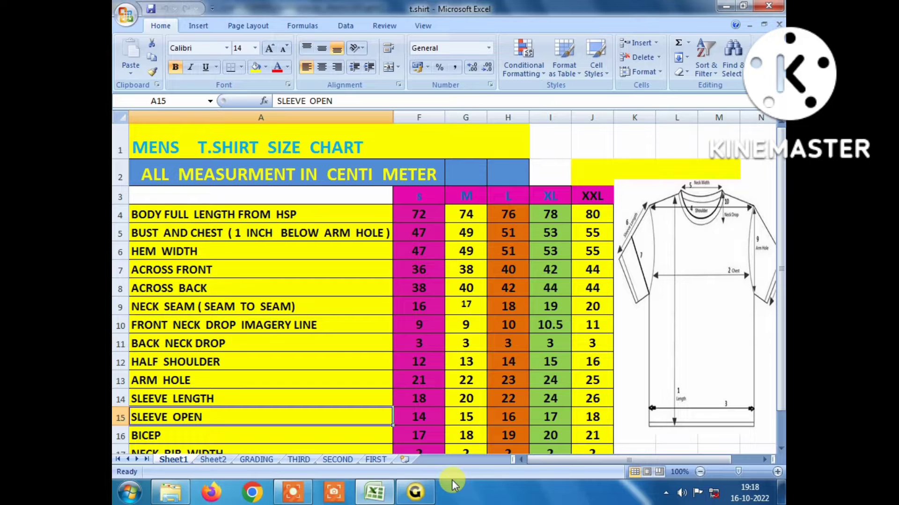
left_click(416, 493)
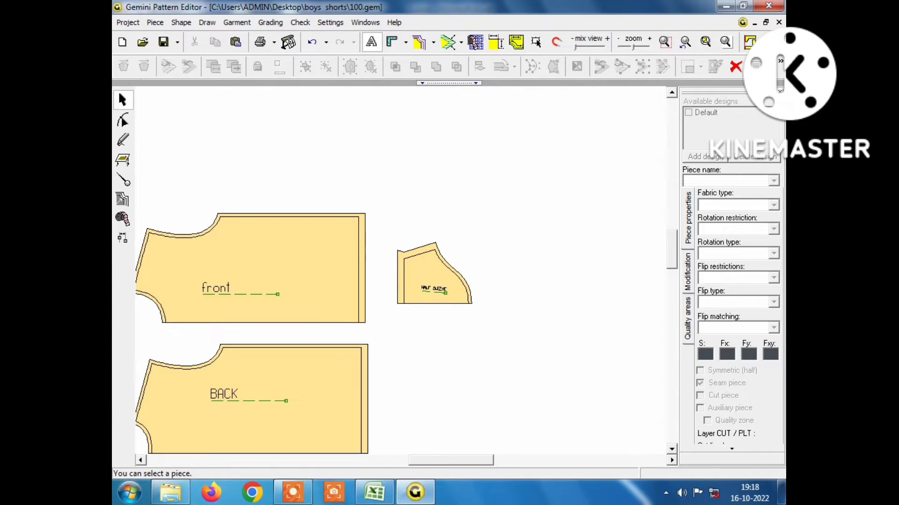
- Hide the seam allowance on all four selected front, back and sleeve pieces
scroll(183, 319, "up", 2)
scroll(253, 307, "down", 2)
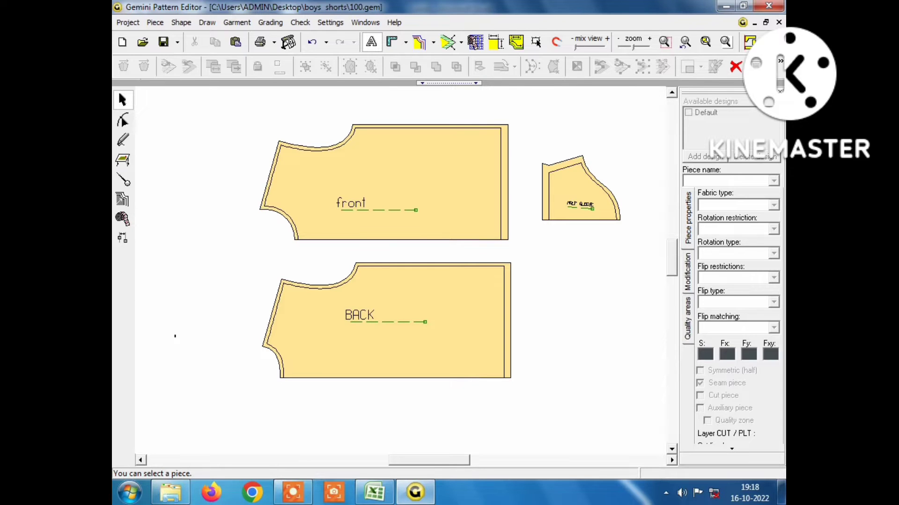
scroll(224, 450, "up", 1)
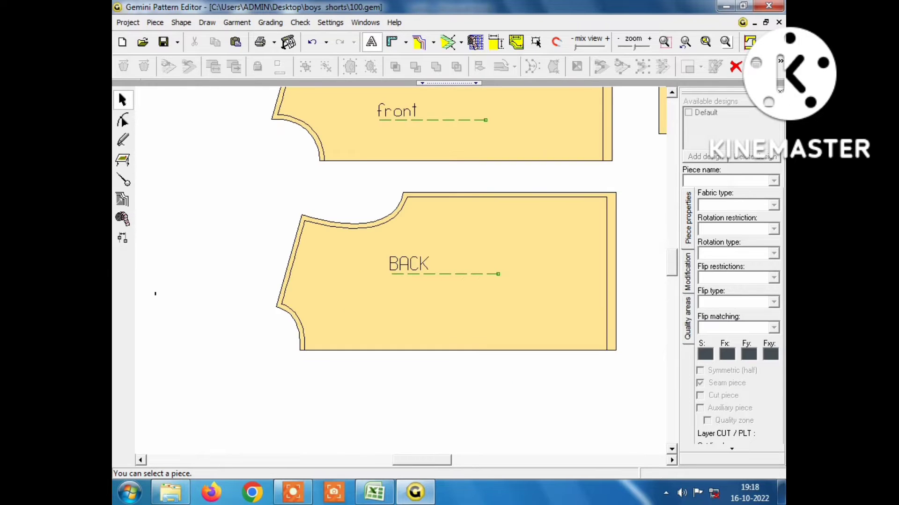
scroll(403, 276, "down", 2)
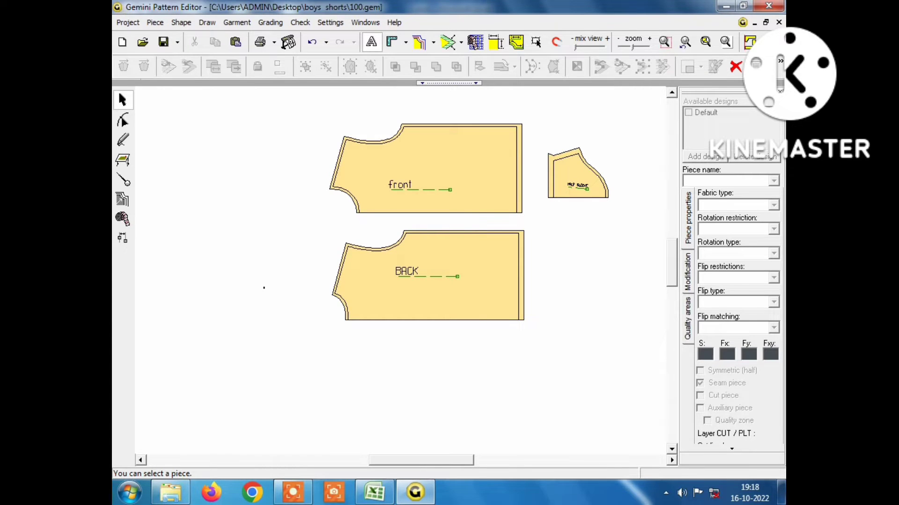
left_click_drag(239, 98, 654, 360)
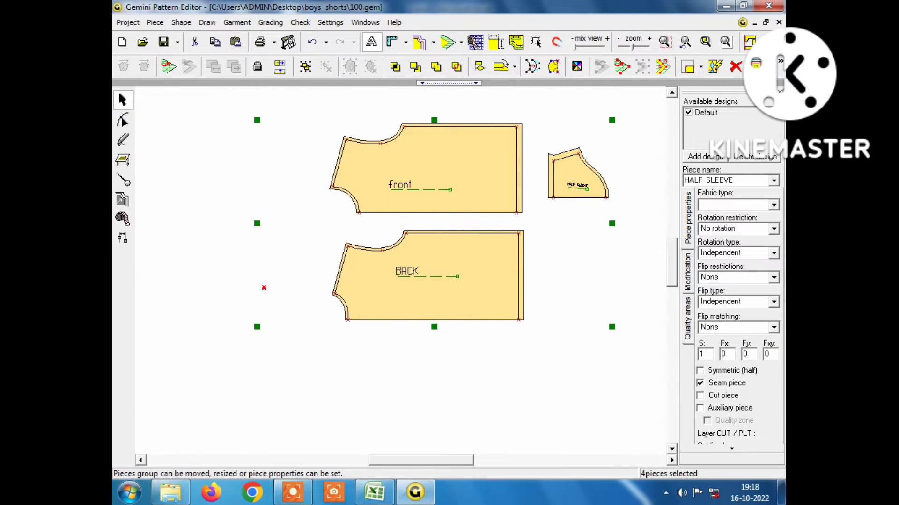
left_click(455, 47)
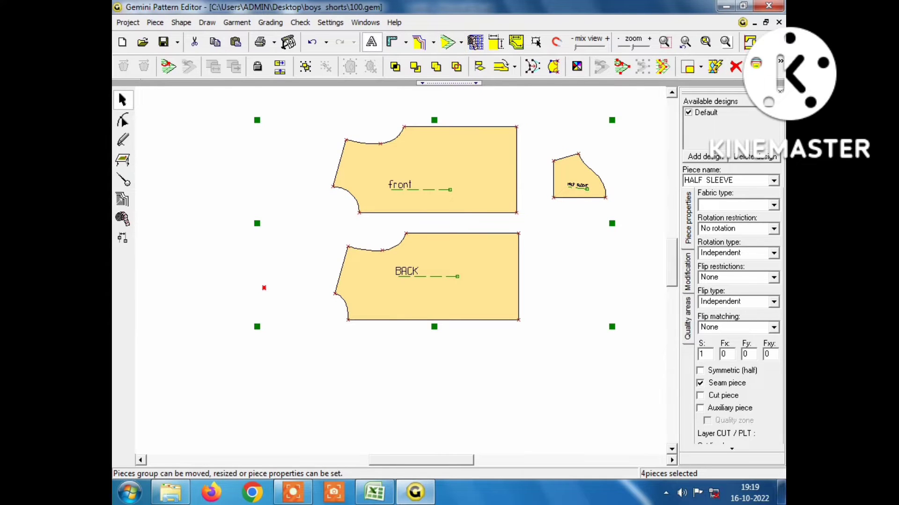
- Check the pieces without seam allowance, then bring the Excel size chart forward
scroll(403, 271, "up", 1)
scroll(402, 271, "down", 1)
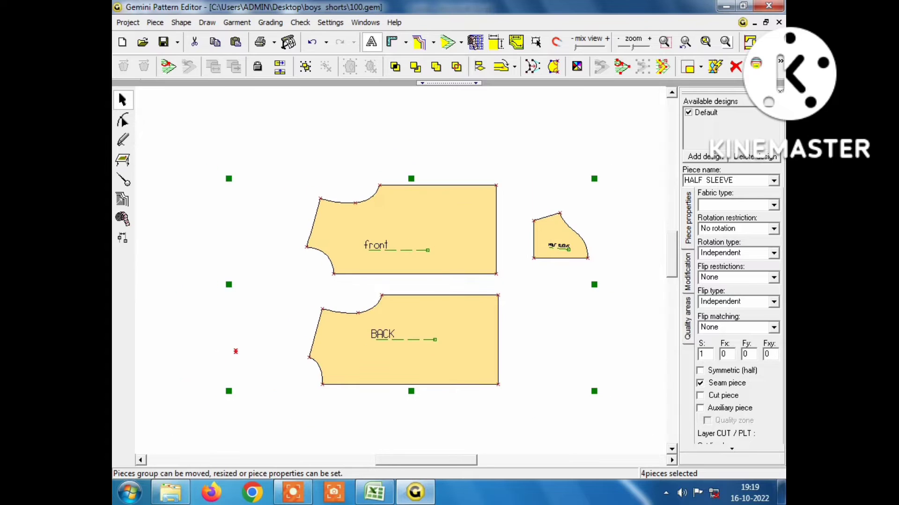
scroll(403, 271, "down", 1)
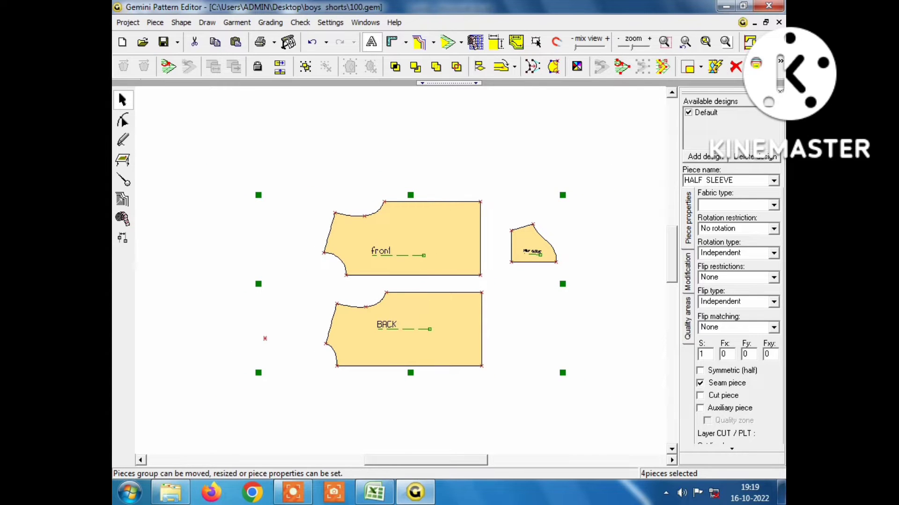
scroll(451, 362, "up", 1)
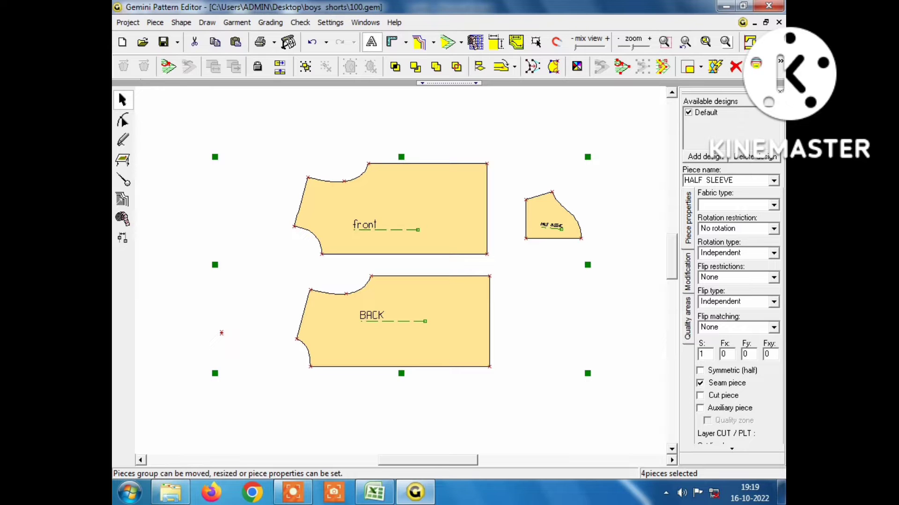
left_click(378, 493)
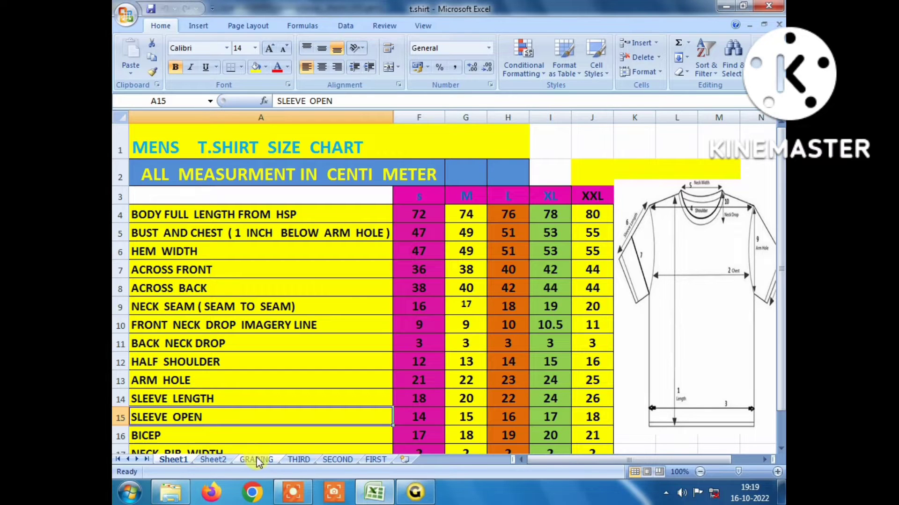
- Read the FIRST sheet's grading steps, then return to the editor with no pieces selected
left_click(376, 460)
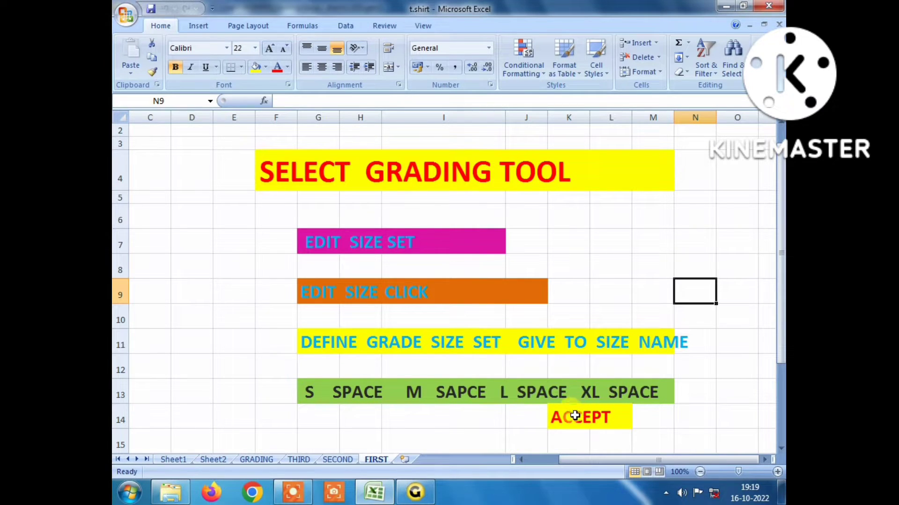
left_click(415, 495)
key("Escape")
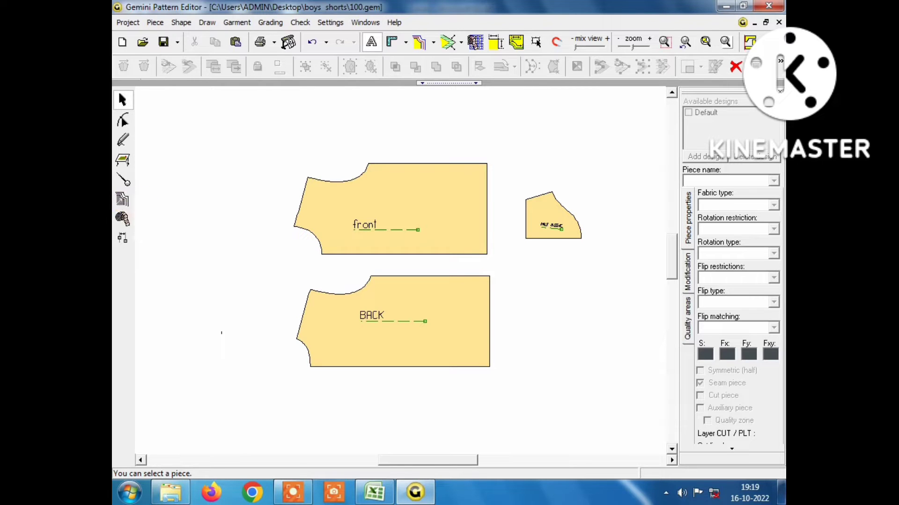
- Switch to the Grading tool and open the Edit size set dialog
scroll(606, 337, "down", 3)
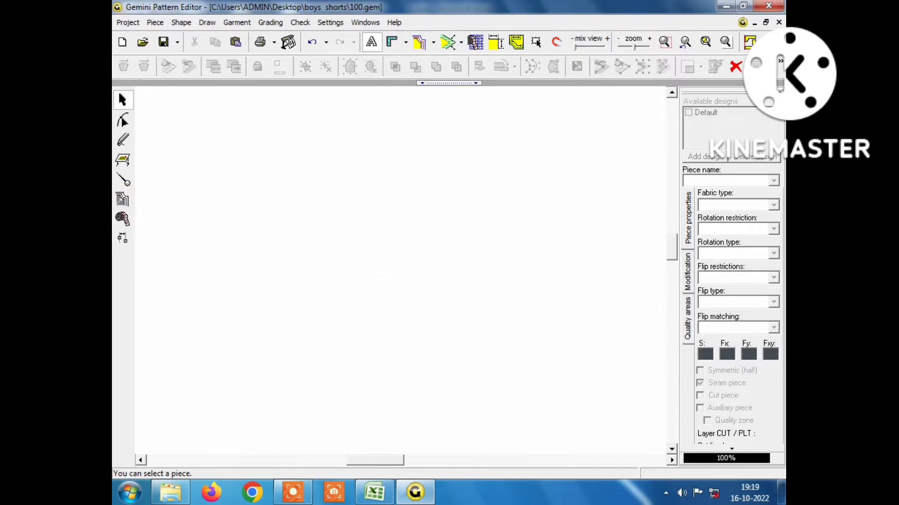
scroll(515, 304, "up", 2)
scroll(516, 304, "up", 1)
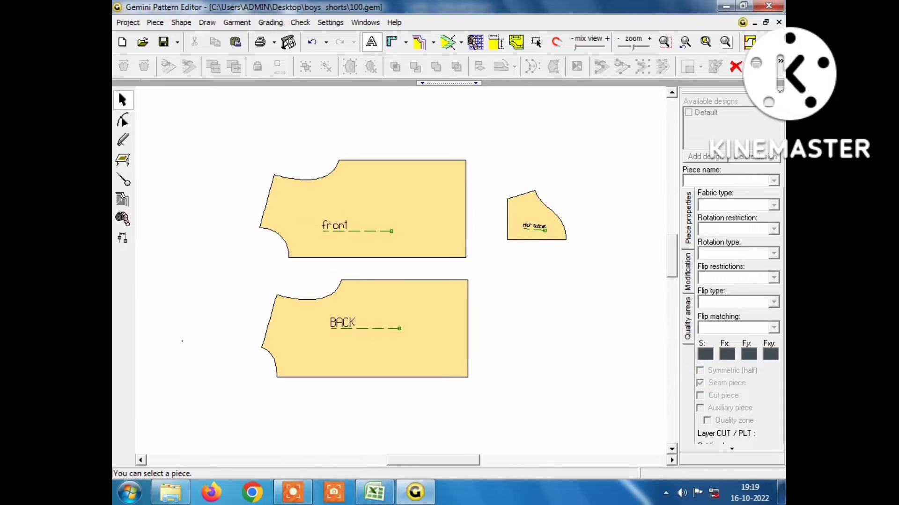
scroll(516, 304, "up", 1)
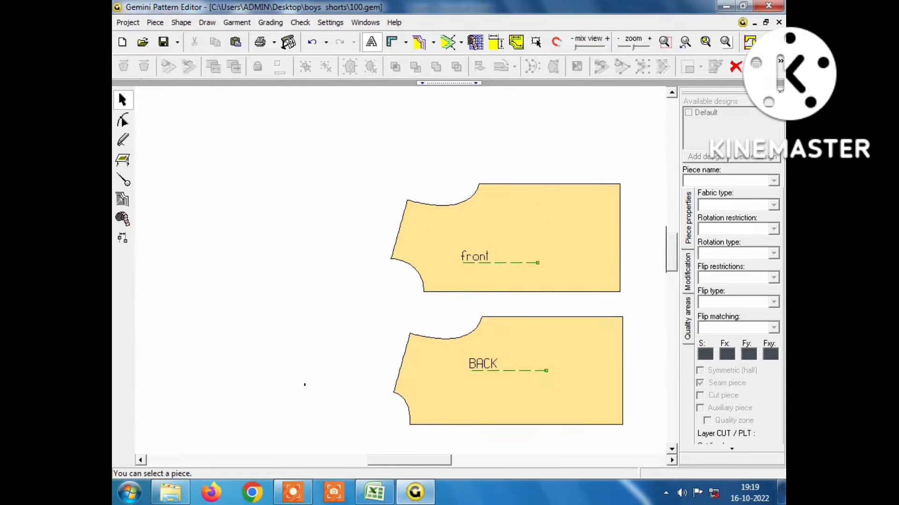
left_click(122, 200)
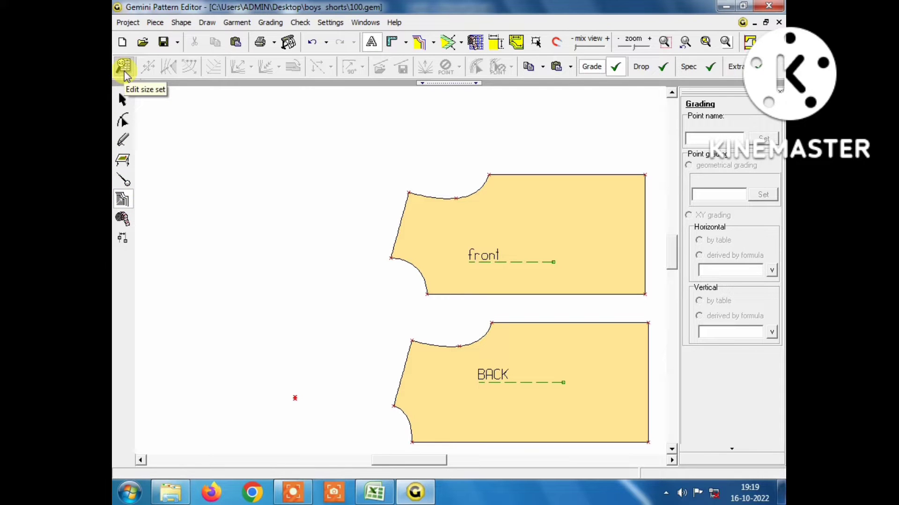
left_click(124, 71)
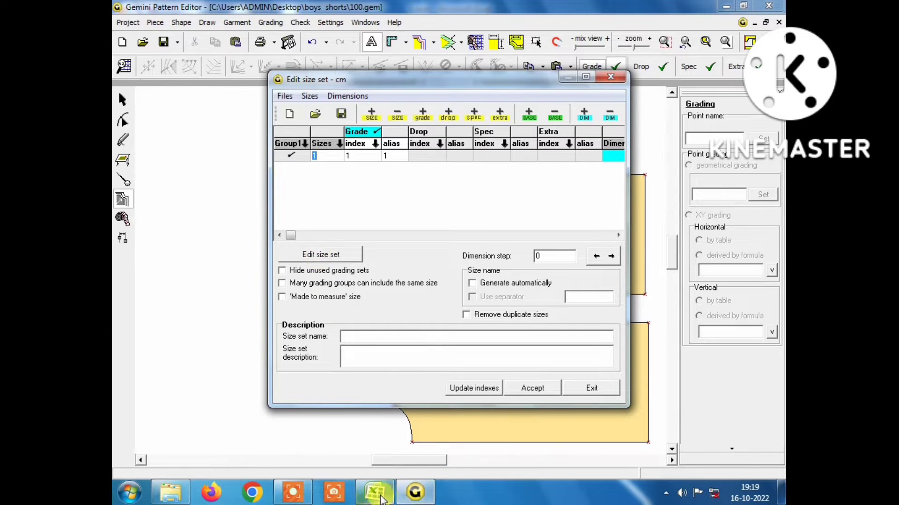
- Reopen Edit size set and start automatic combined size set generation
left_click(377, 494)
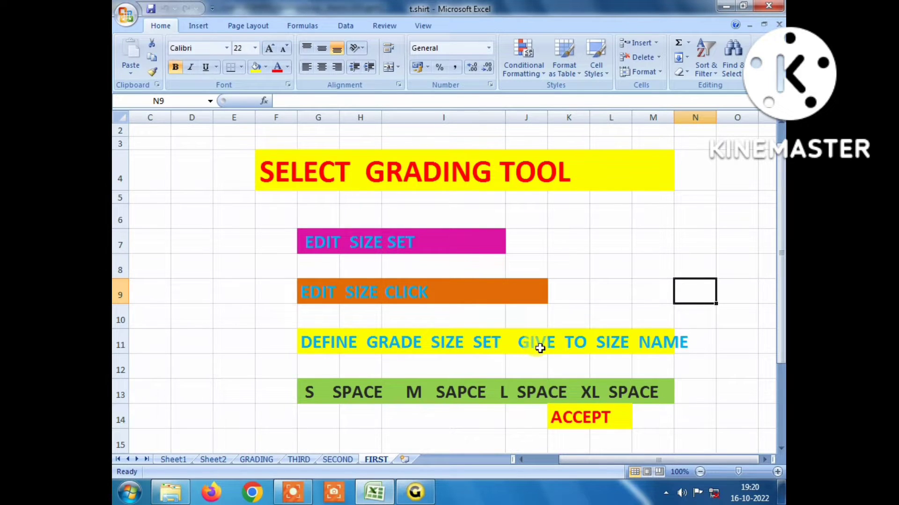
left_click(432, 492)
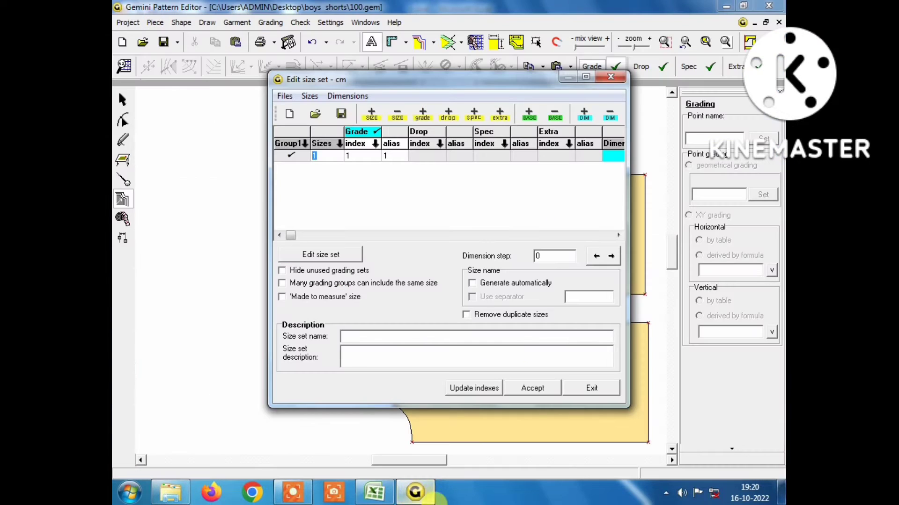
left_click(611, 77)
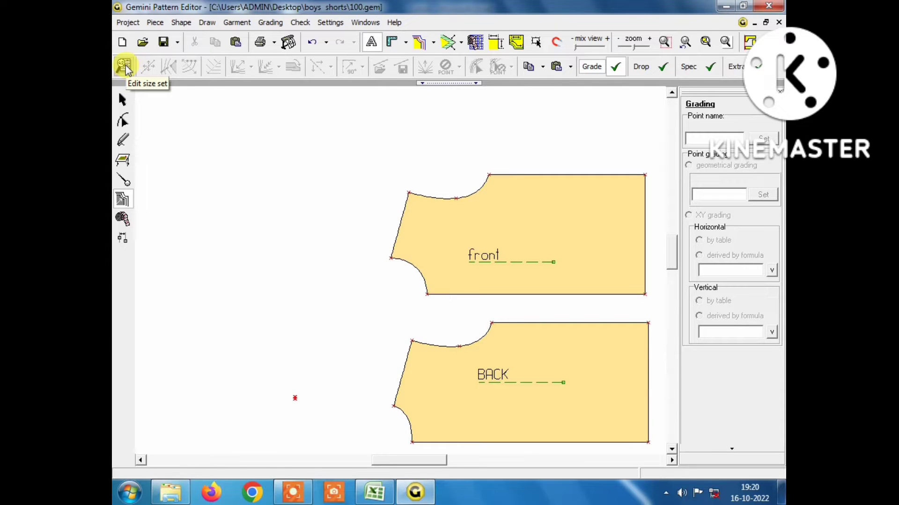
left_click(125, 67)
left_click(124, 68)
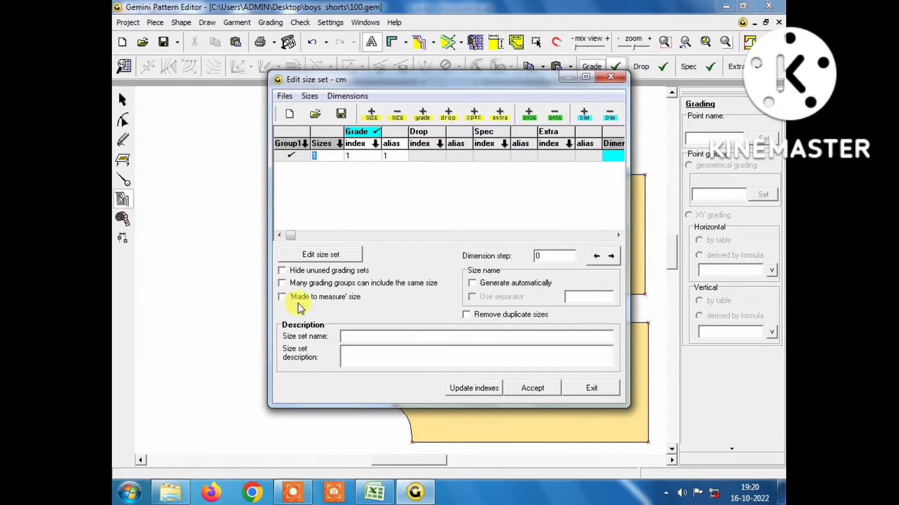
left_click(321, 255)
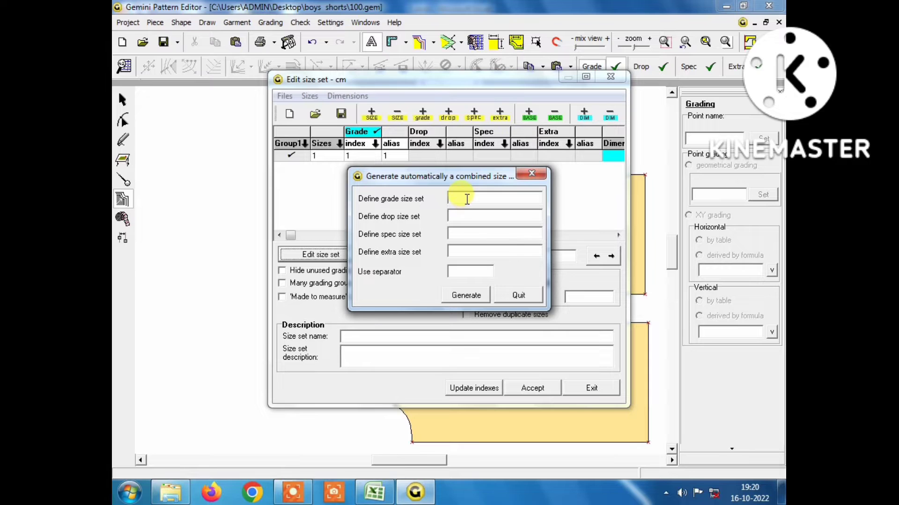
- Generate and accept a grade size set of S, M, L, XL, XXL, replacing the existing one
left_click(375, 494)
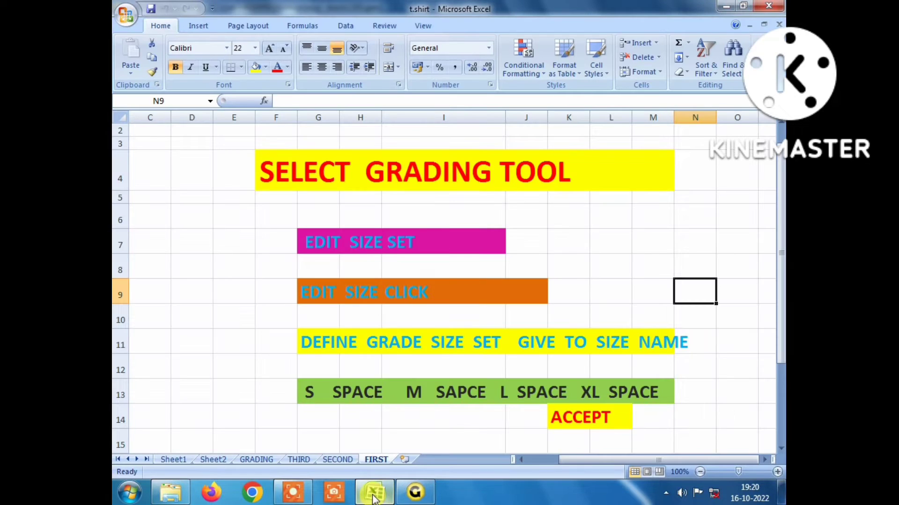
left_click(170, 460)
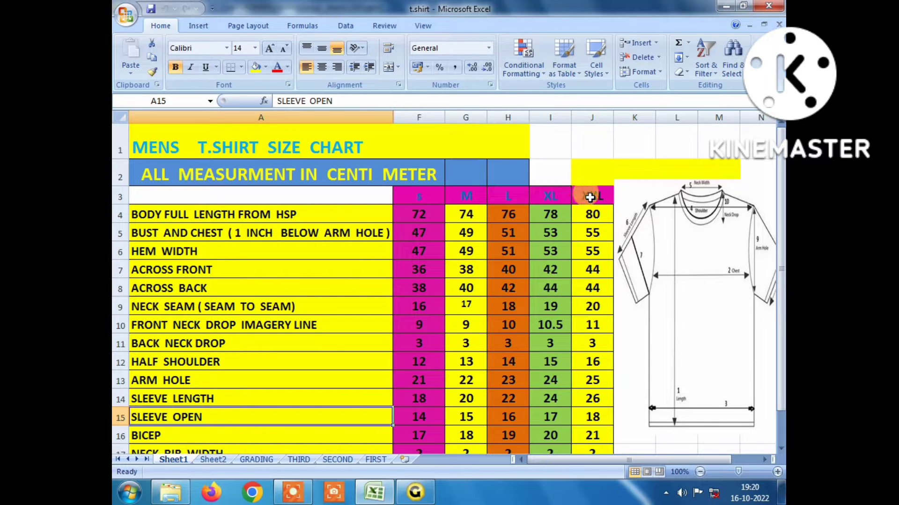
left_click(377, 499)
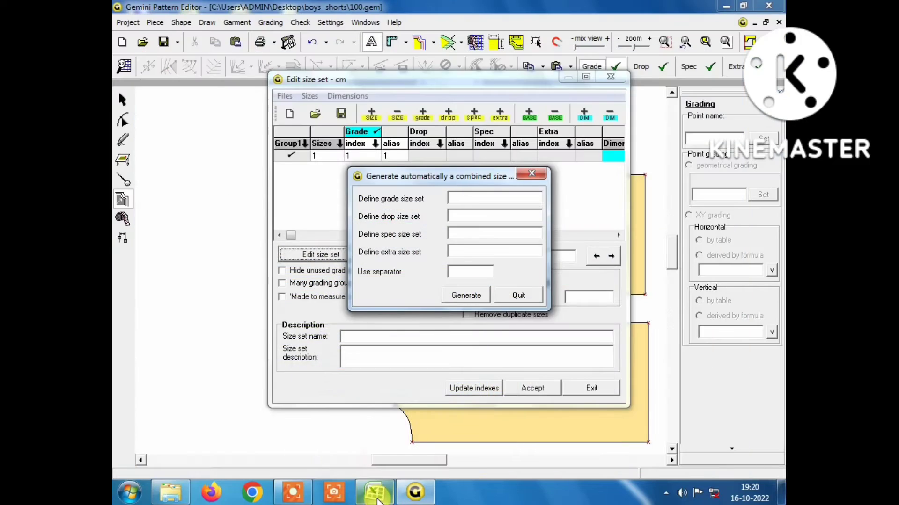
left_click(473, 198)
type("S ")
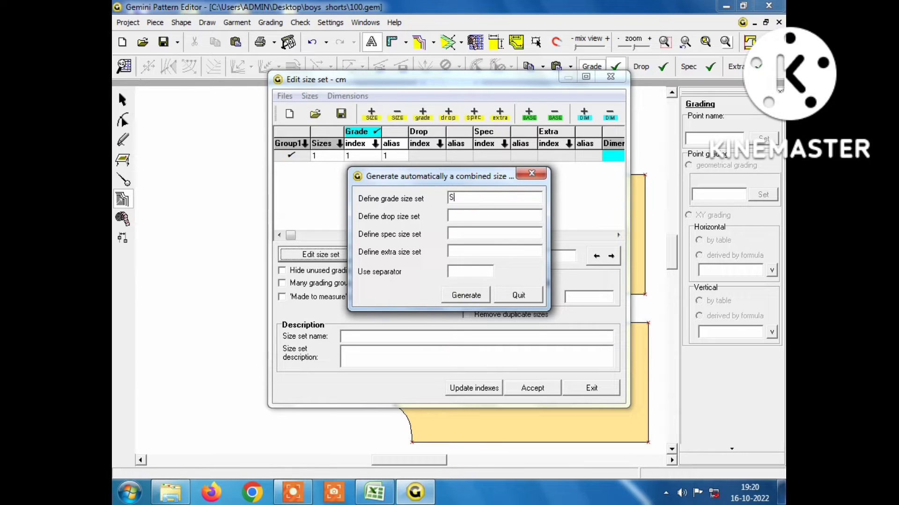
type("M ")
type("L")
type(" XL")
type(" XXL")
left_click(474, 294)
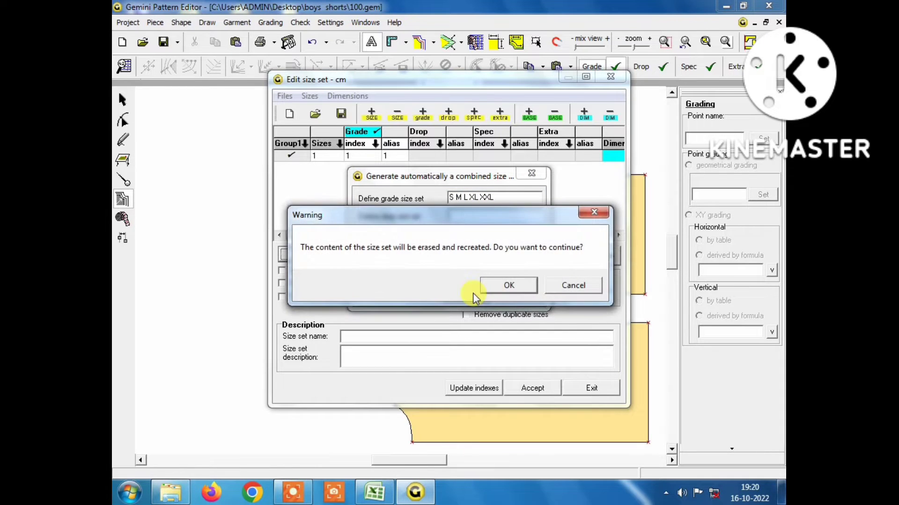
left_click(496, 288)
left_click(530, 390)
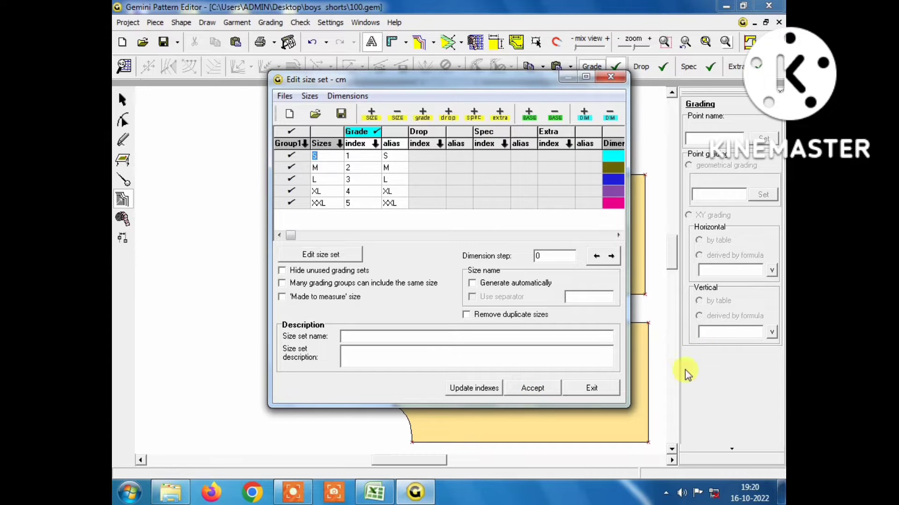
left_click(534, 388)
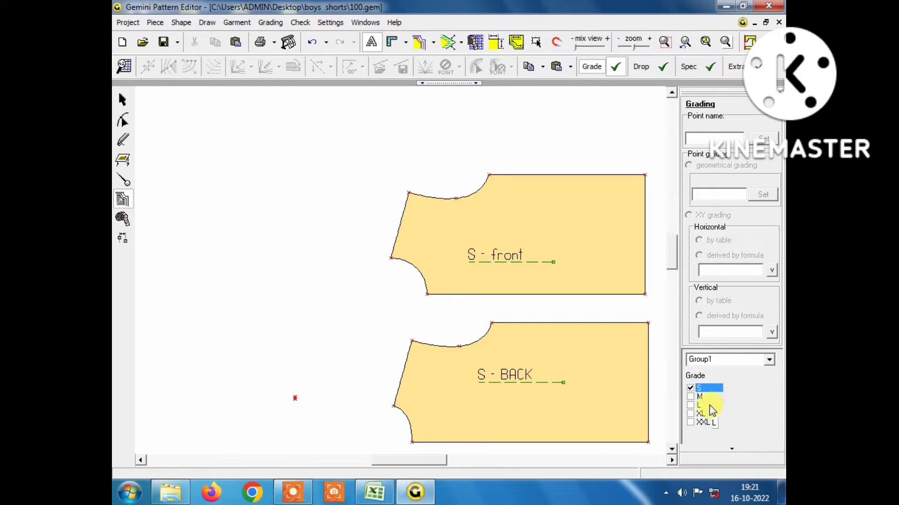
- Make L the base grade size, checking the GEMINI CAD GRADING sheet and size chart
mouse_move(375, 493)
left_click(377, 500)
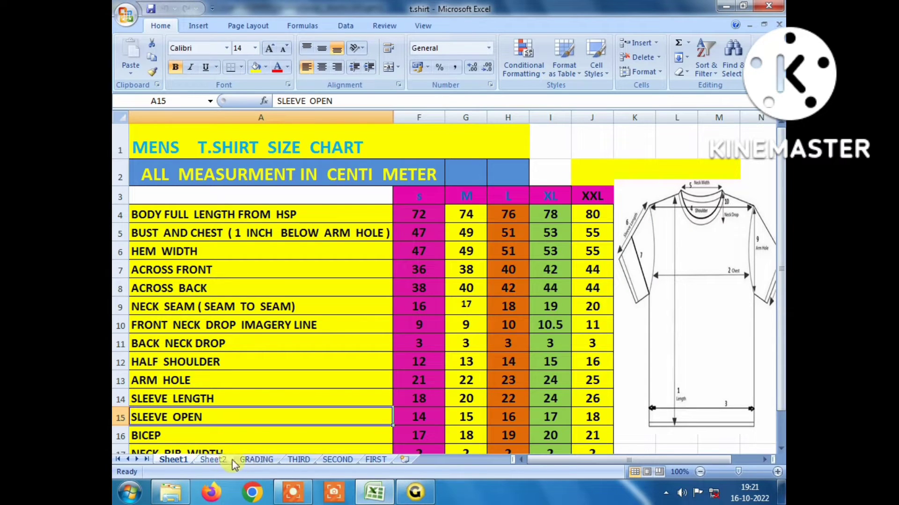
left_click(255, 460)
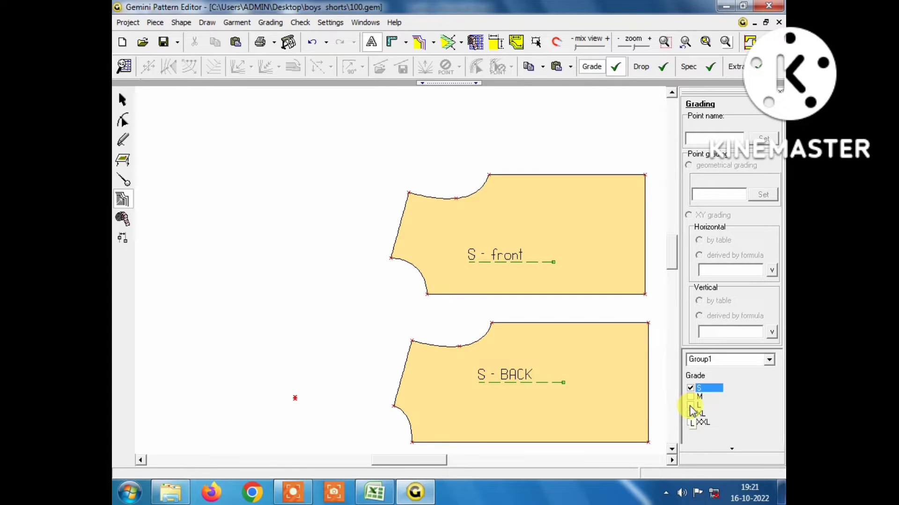
left_click(690, 406)
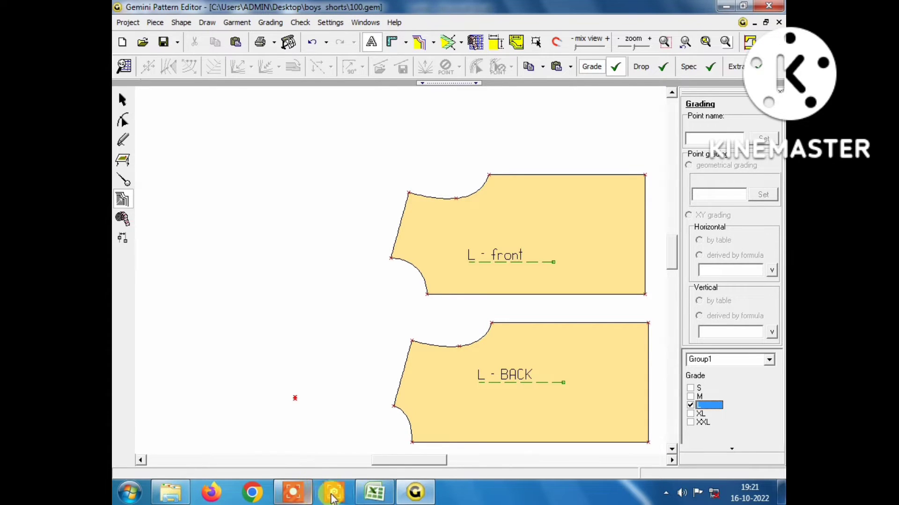
left_click(375, 493)
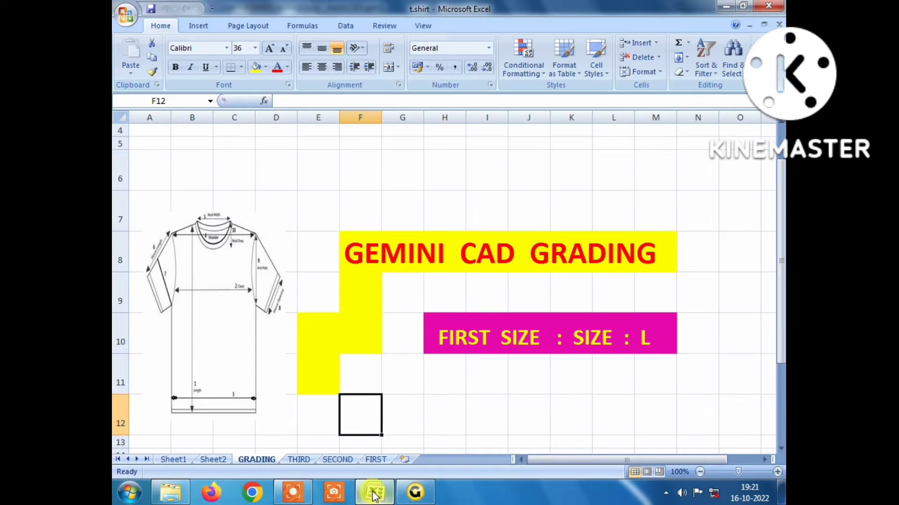
left_click(205, 459)
left_click(175, 460)
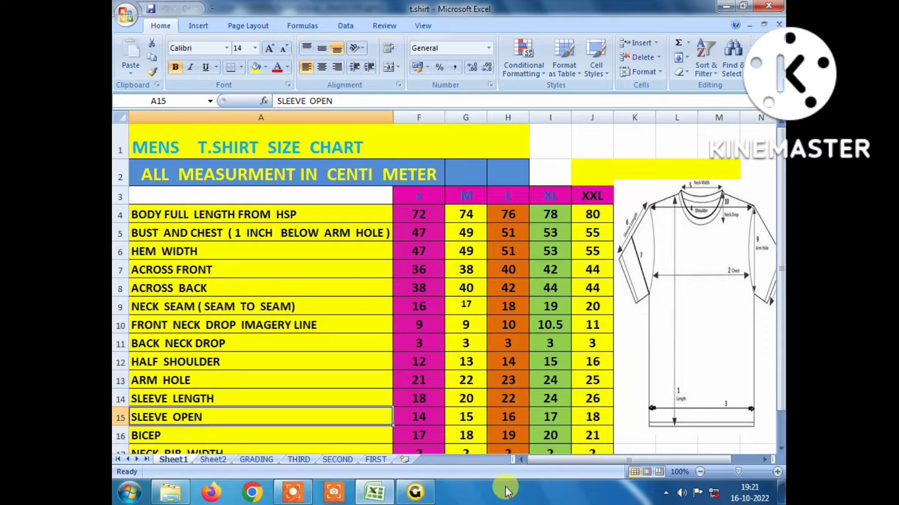
left_click(375, 496)
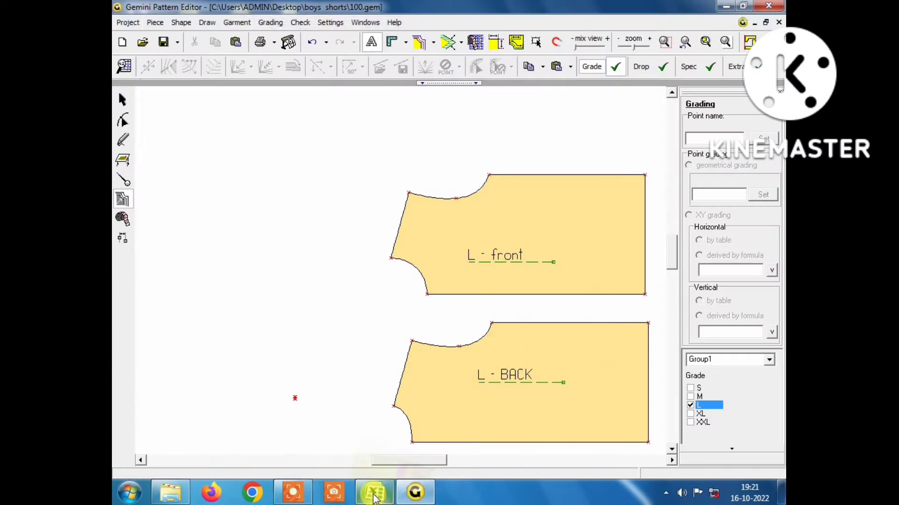
left_click(690, 405)
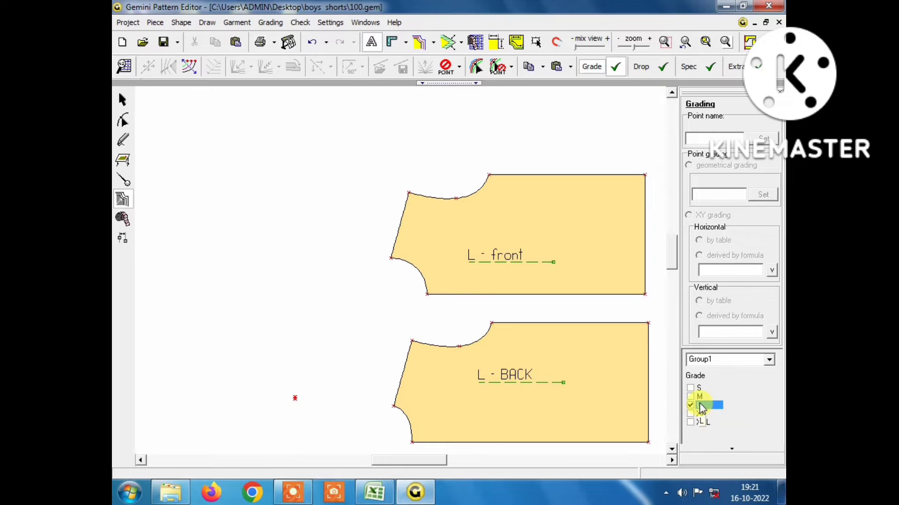
- Zoom the canvas in on the size L front and back pieces
scroll(295, 399, "down", 3)
scroll(257, 254, "down", 2, "ctrl")
scroll(313, 262, "down", 2, "ctrl")
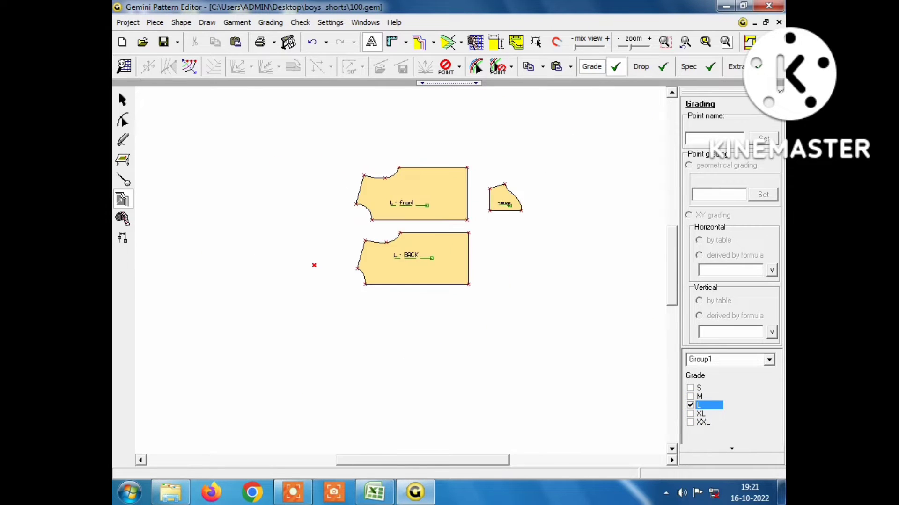
scroll(333, 407, "down", 2, "ctrl")
scroll(317, 285, "down", 2)
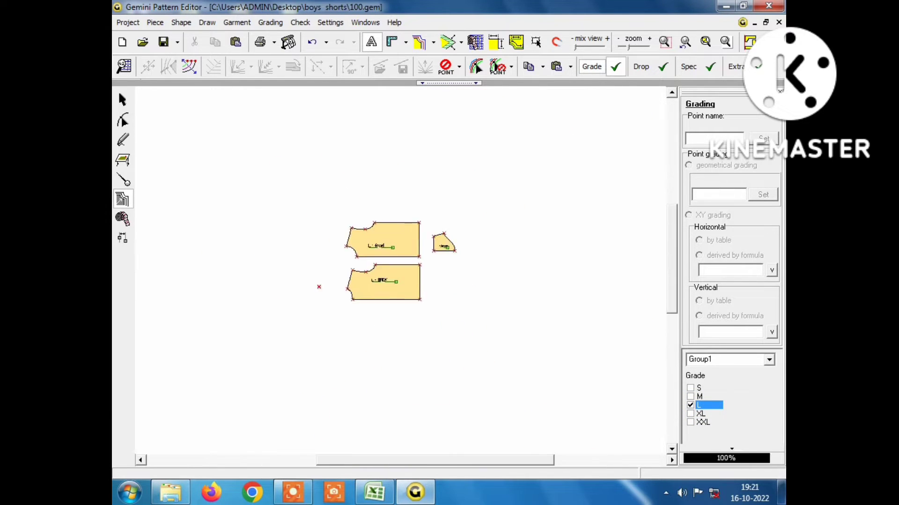
scroll(266, 324, "up", 2, "ctrl")
scroll(245, 377, "up", 1, "ctrl")
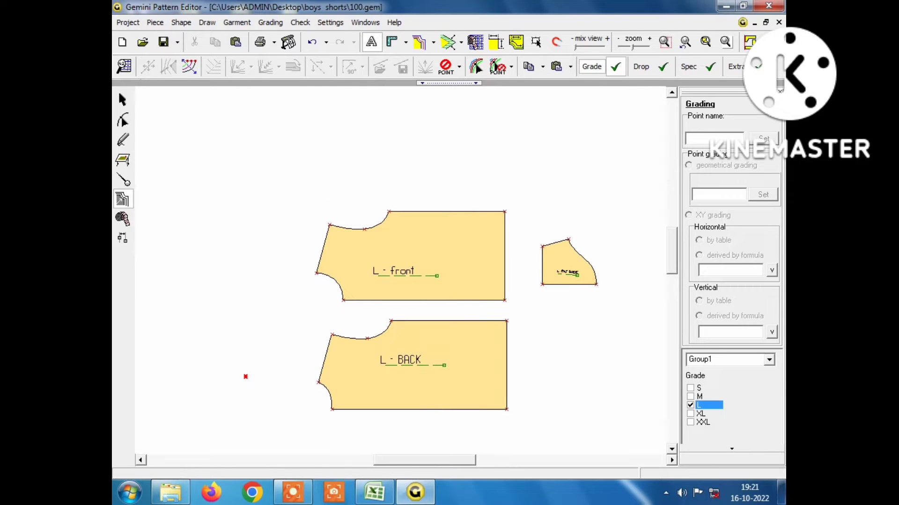
scroll(246, 377, "up", 1, "ctrl")
scroll(197, 401, "up", 1, "ctrl")
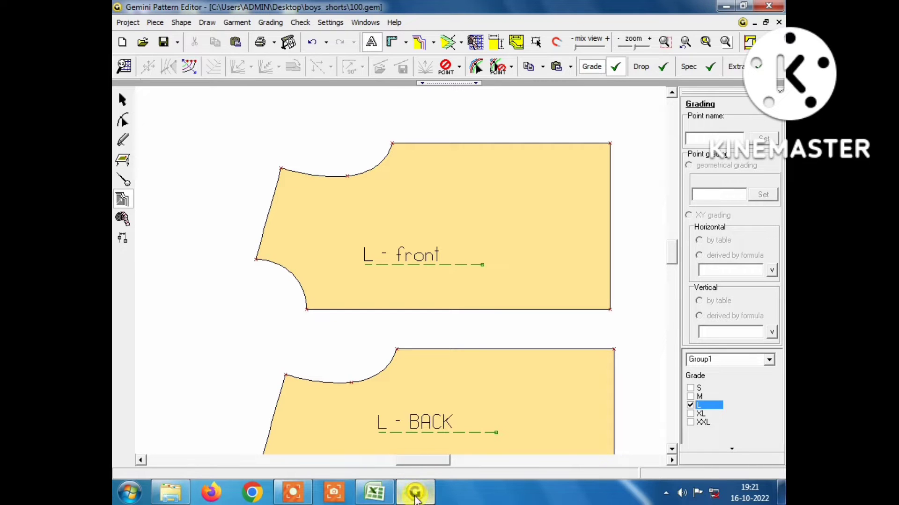
mouse_move(415, 492)
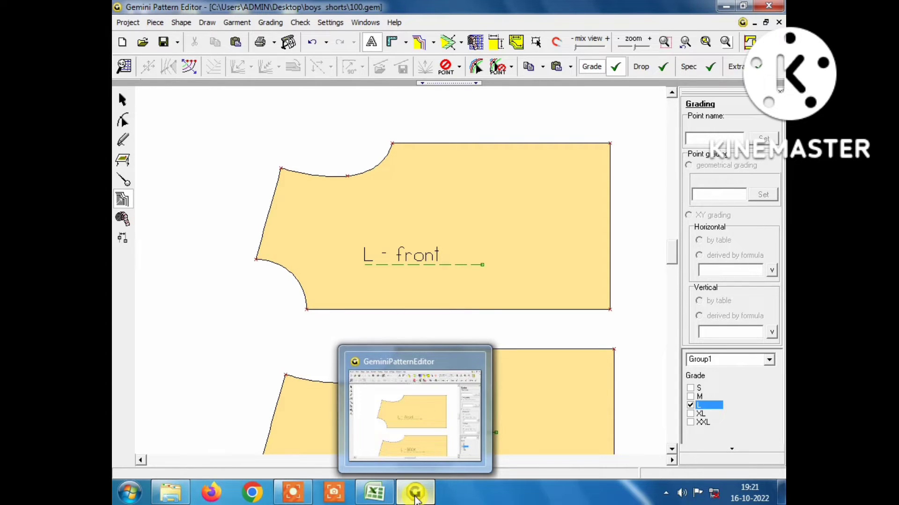
- Read the SECOND and THIRD grading-instruction sheets in Excel, then return to the editor
left_click(376, 495)
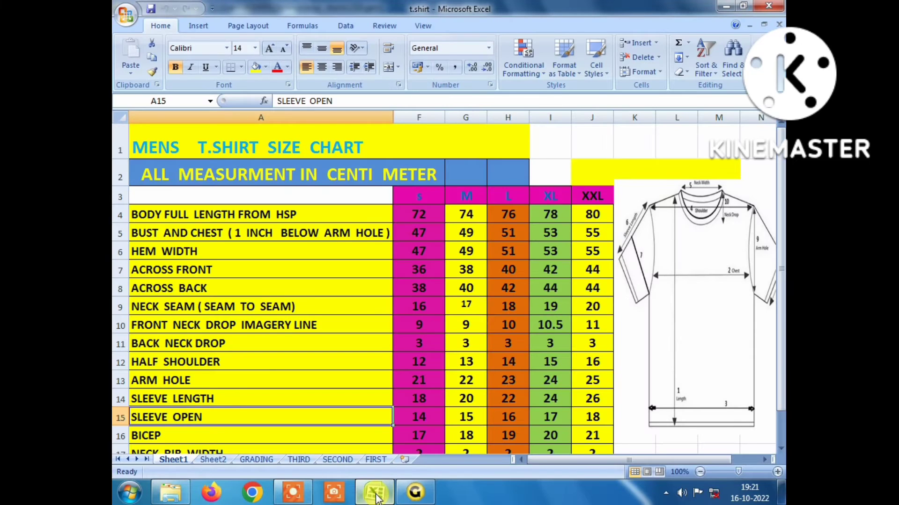
left_click(341, 461)
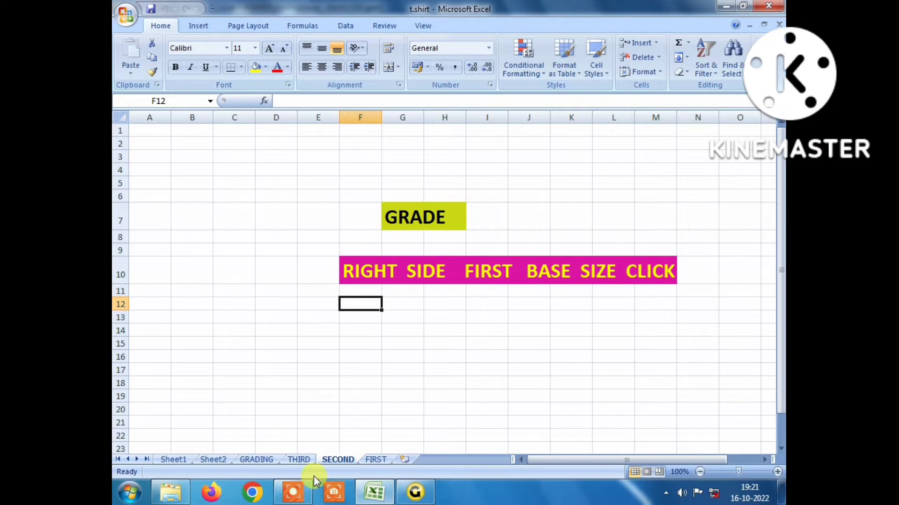
left_click(298, 459)
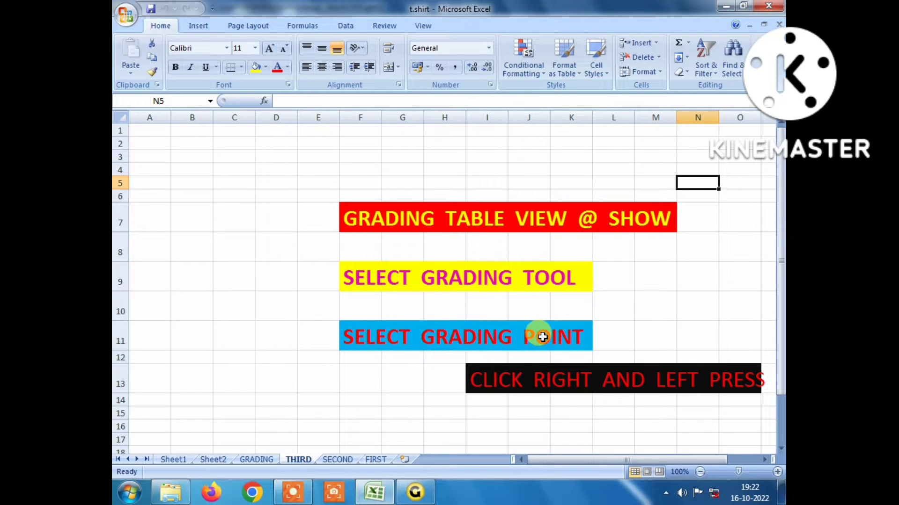
left_click(416, 496)
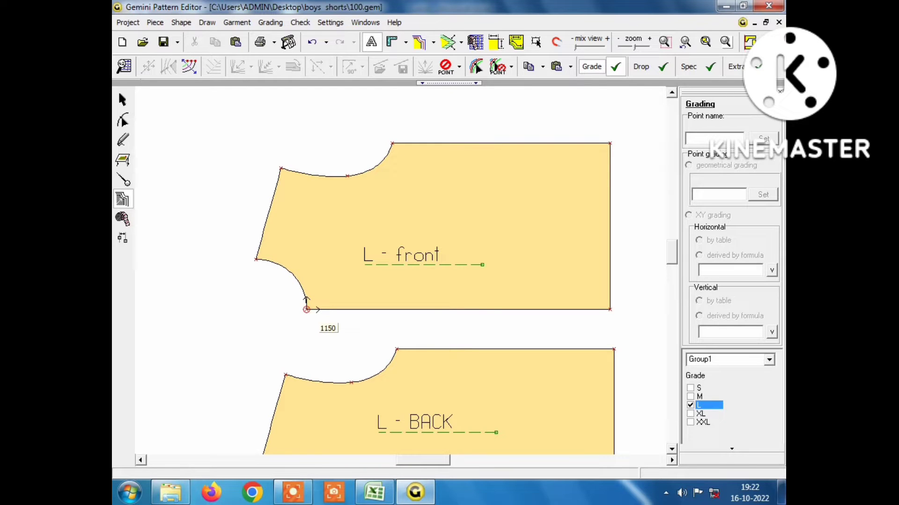
- Open the grading table for front point 1150 and move it to the top right
left_click(307, 309)
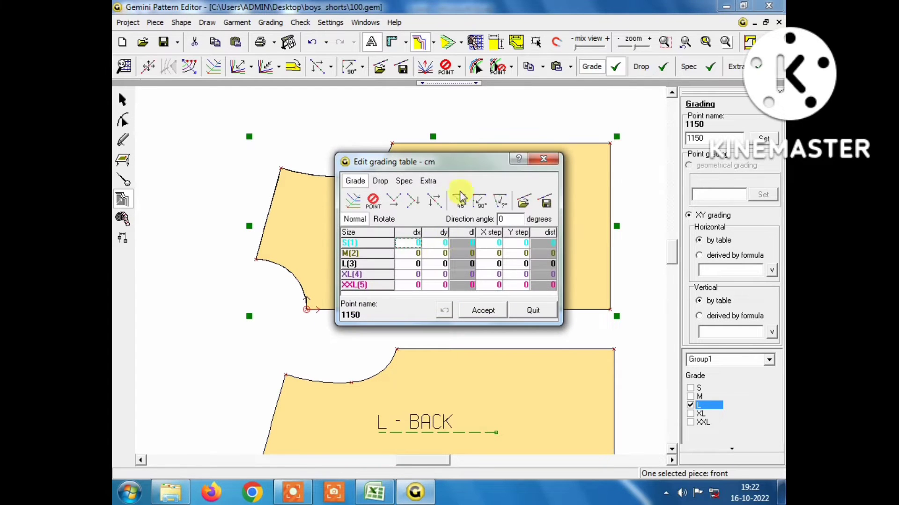
left_click_drag(477, 164, 644, 53)
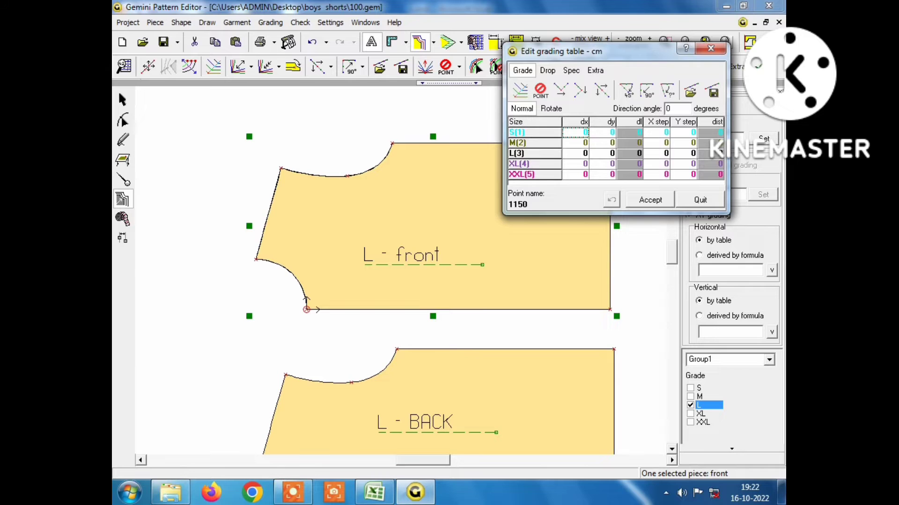
left_click(375, 494)
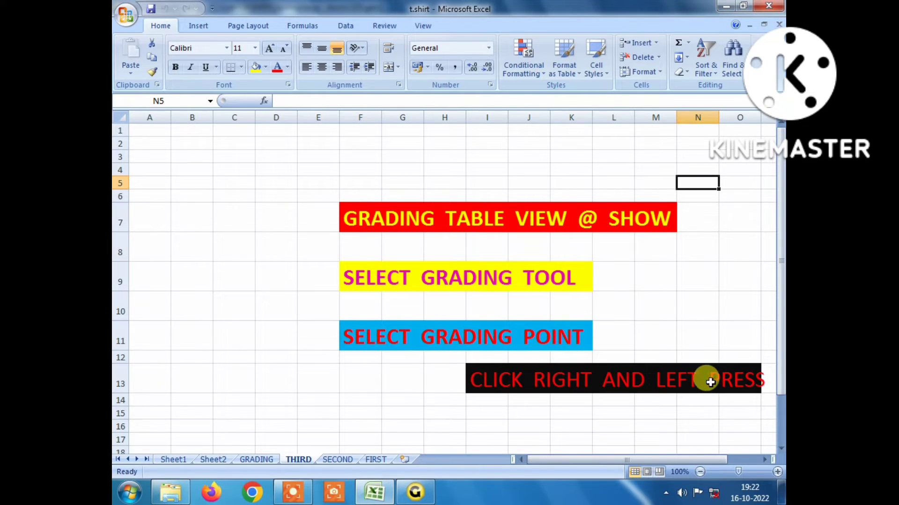
left_click(414, 492)
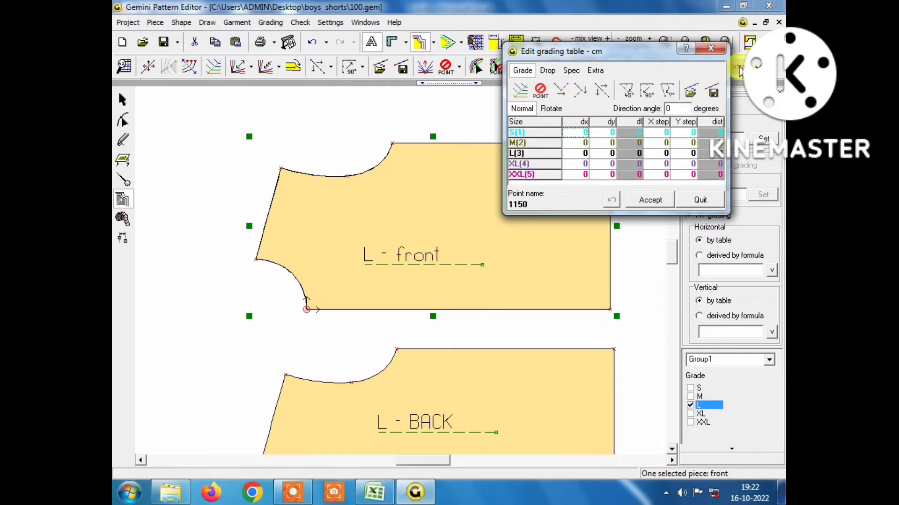
- Close the grading table and toggle the front piece between rotate and resize modes
left_click(712, 49)
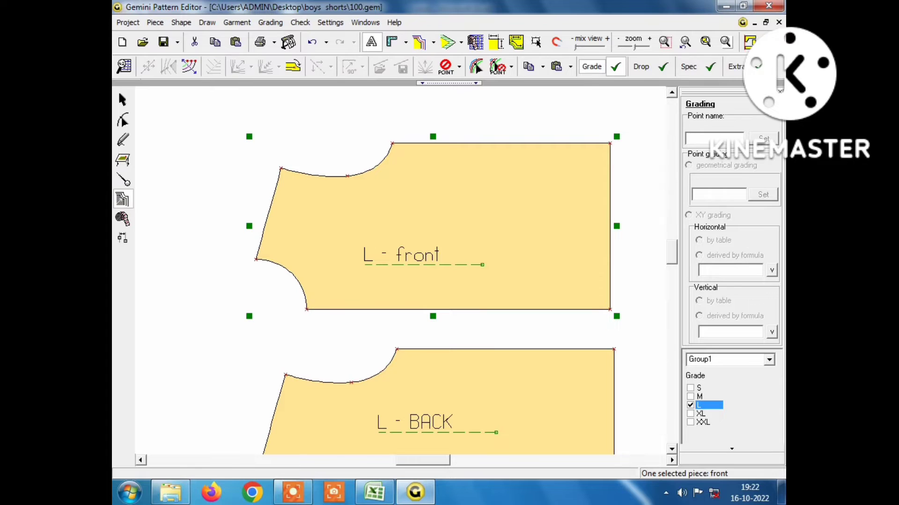
left_click(122, 100)
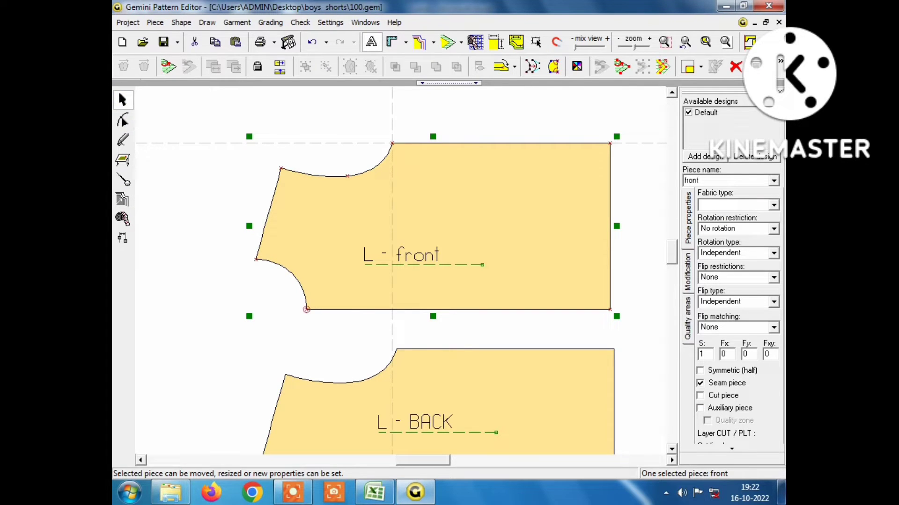
left_click(433, 227)
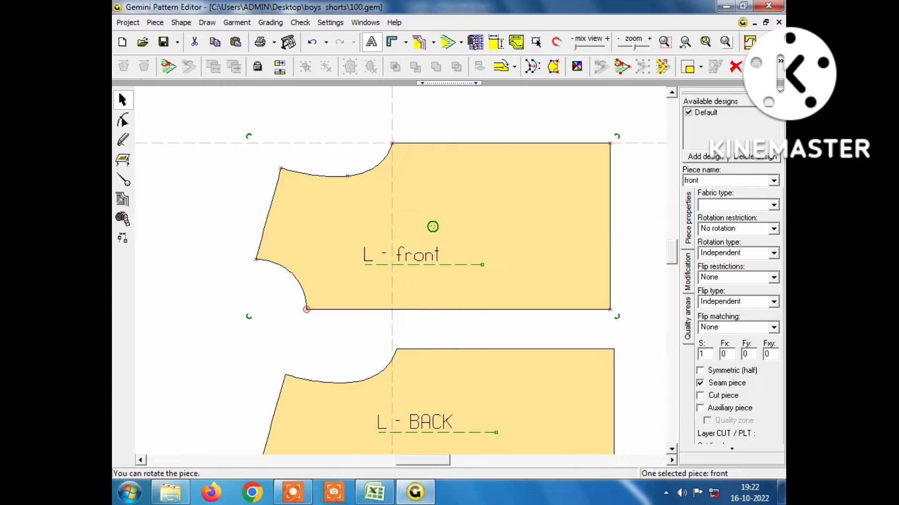
left_click(433, 227)
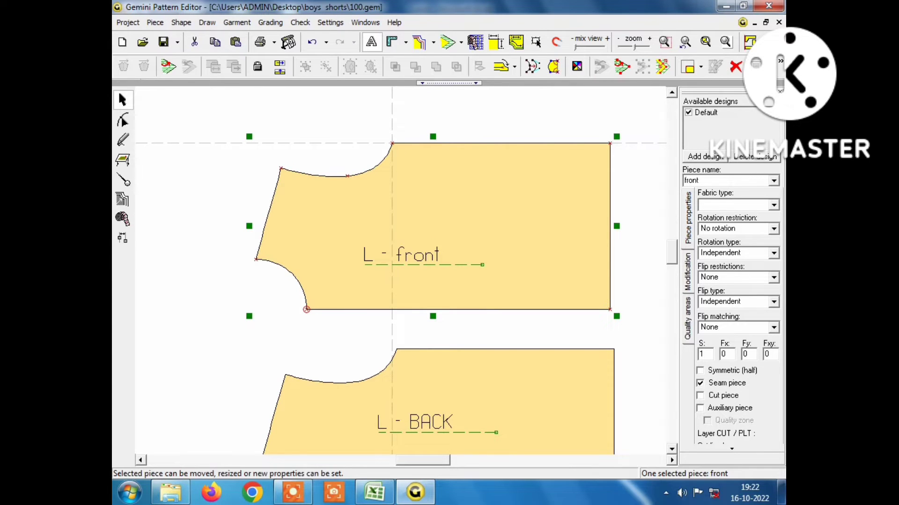
- Reopen point 1150's grading table near the front piece, then view Excel's instructions
left_click(123, 199)
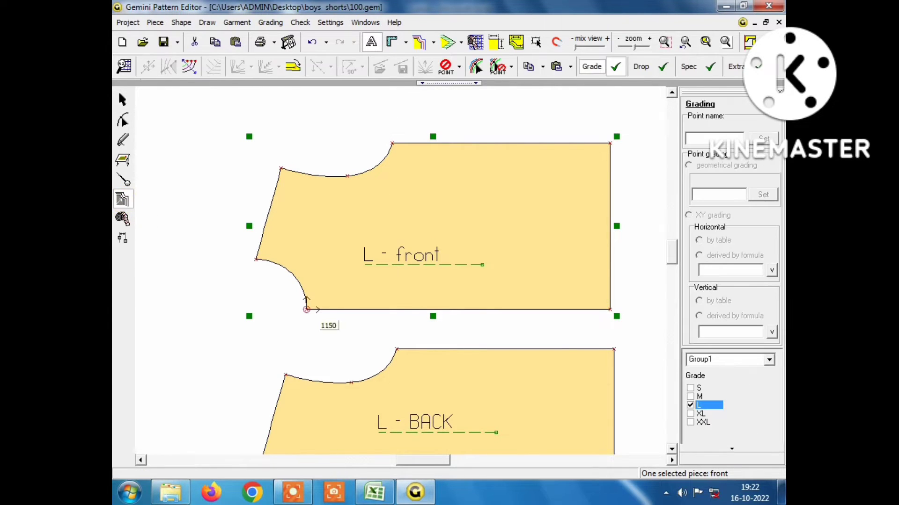
left_click(591, 66)
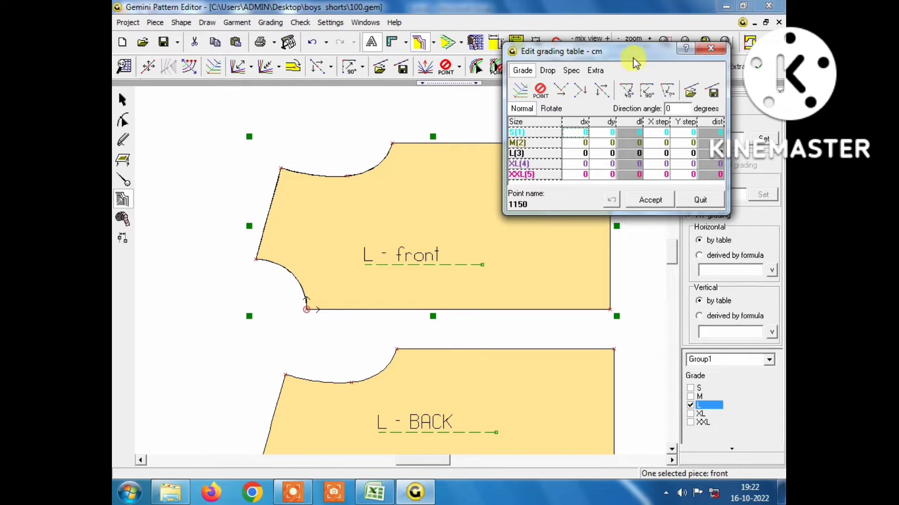
mouse_move(633, 57)
left_mouse_down()
mouse_move(512, 79)
mouse_move(476, 74)
left_mouse_up()
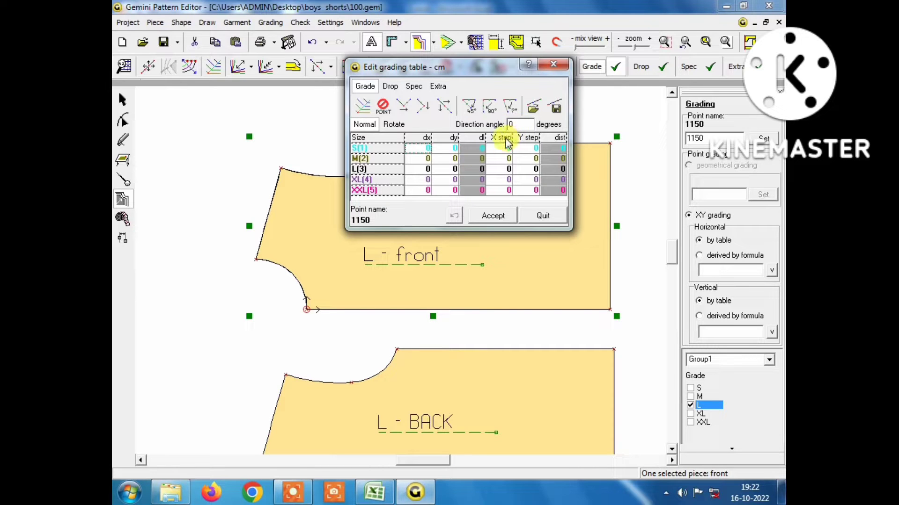
left_click(376, 493)
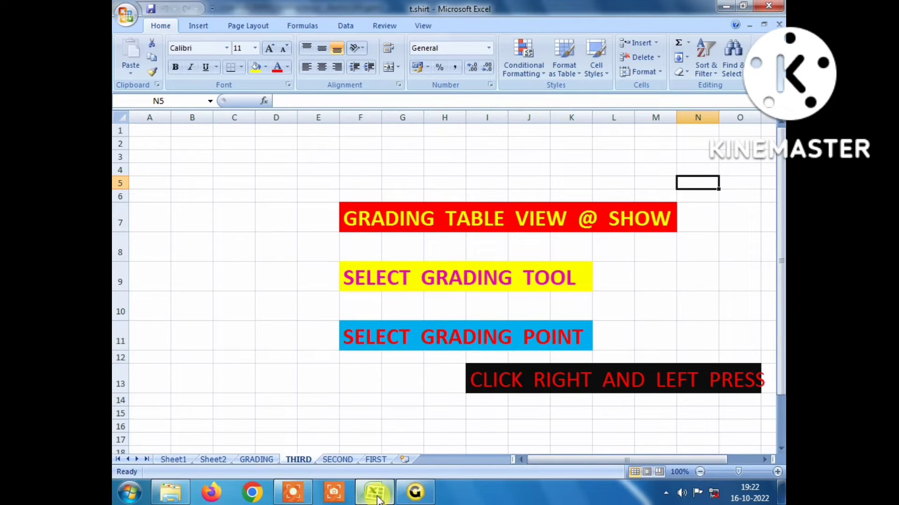
- Check the T-shirt size chart on Sheet1, then return to point 1150's grading table
left_click(181, 459)
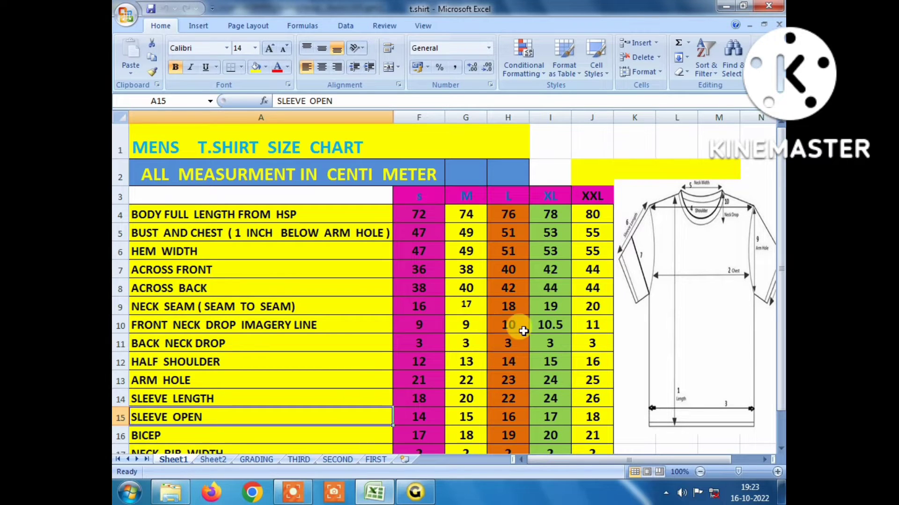
left_click(411, 491)
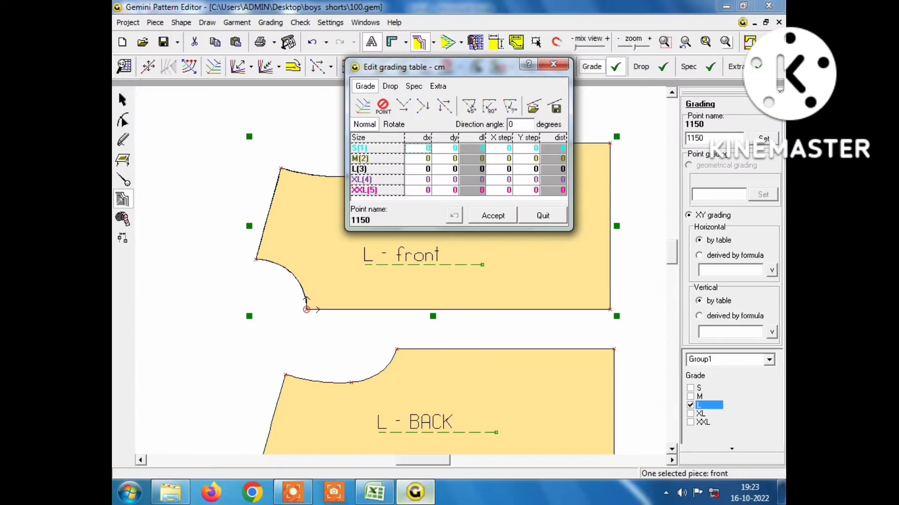
- Set size M's X step to 1 and apply the grading
left_click(513, 159)
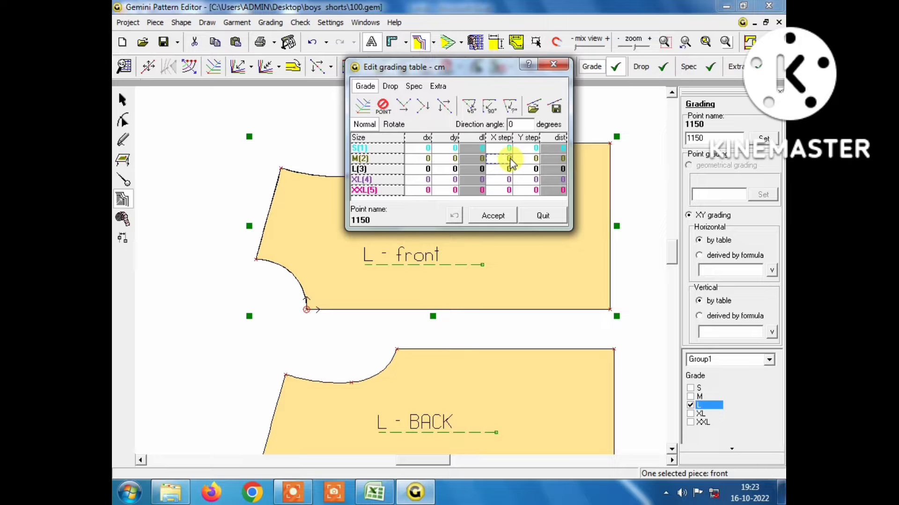
type("1")
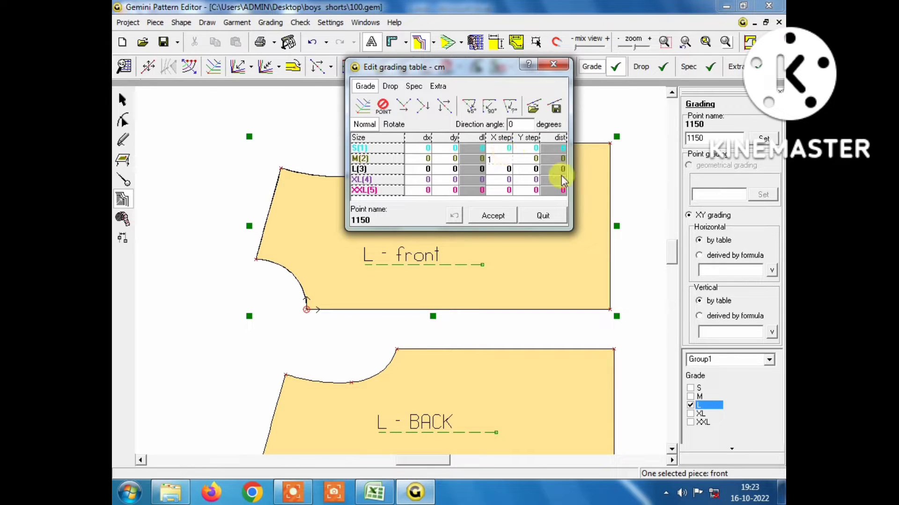
left_click(493, 215)
scroll(268, 318, "up", 1)
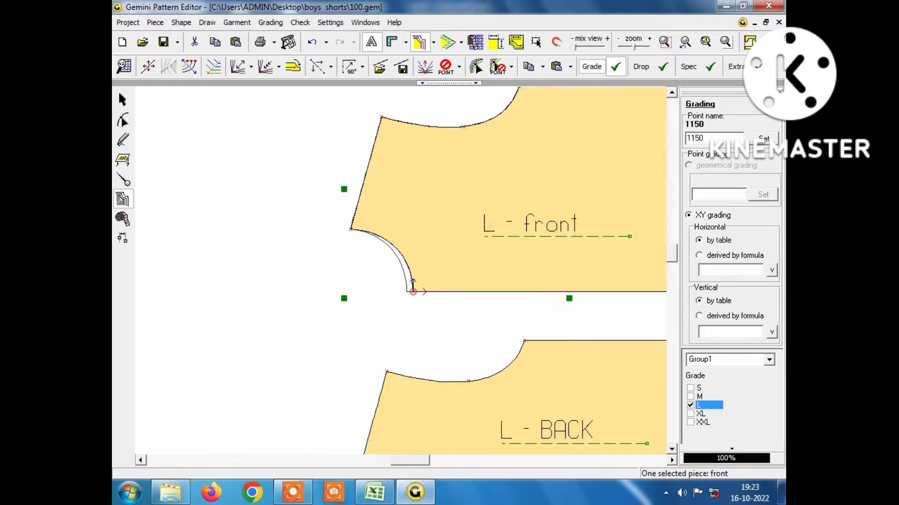
scroll(267, 318, "up", 1)
scroll(268, 318, "up", 1)
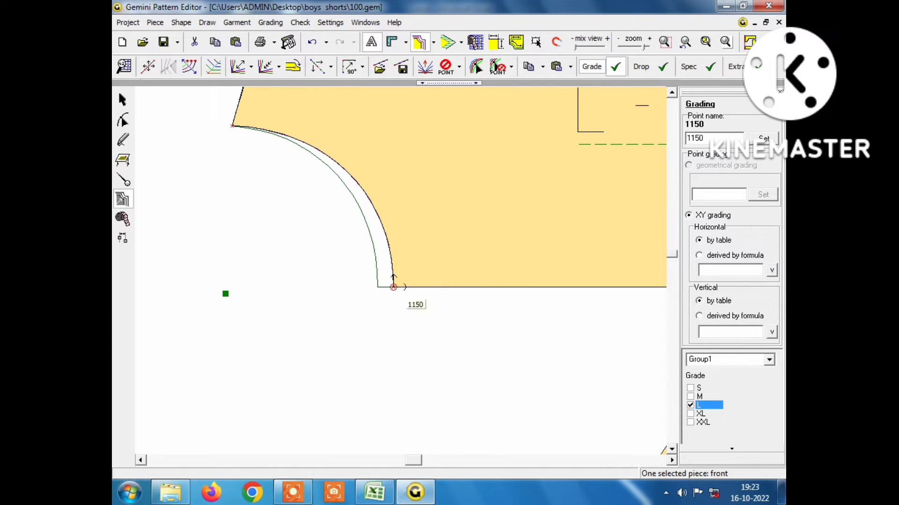
- Give point 1150 X steps of 0,5 for XL and XXL after checking the size chart
key("Return")
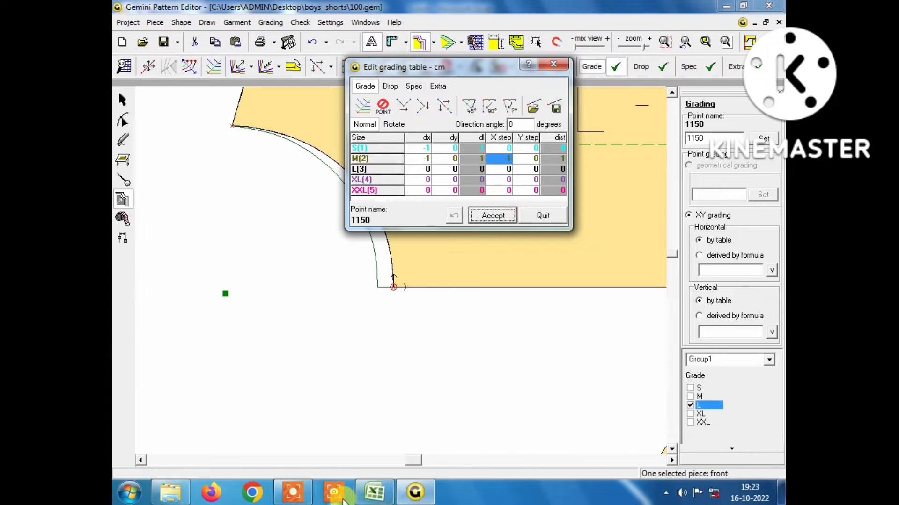
left_click(374, 492)
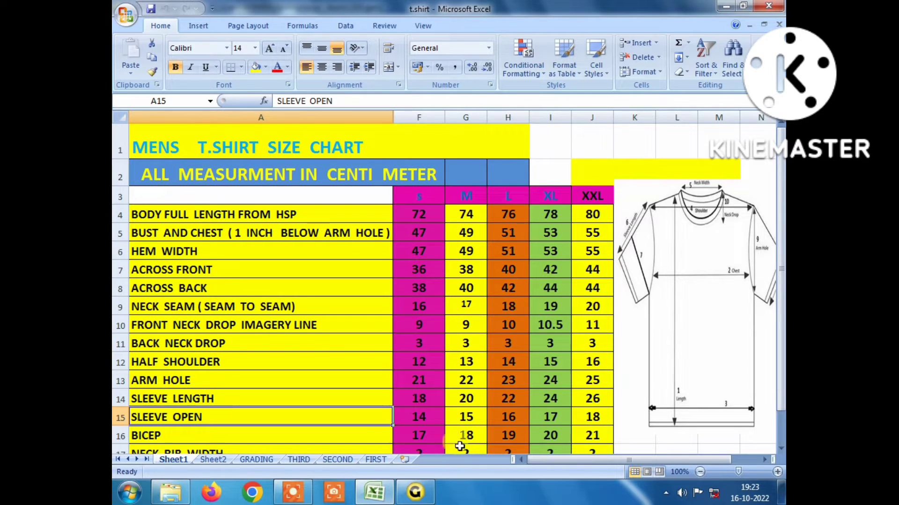
left_click(415, 493)
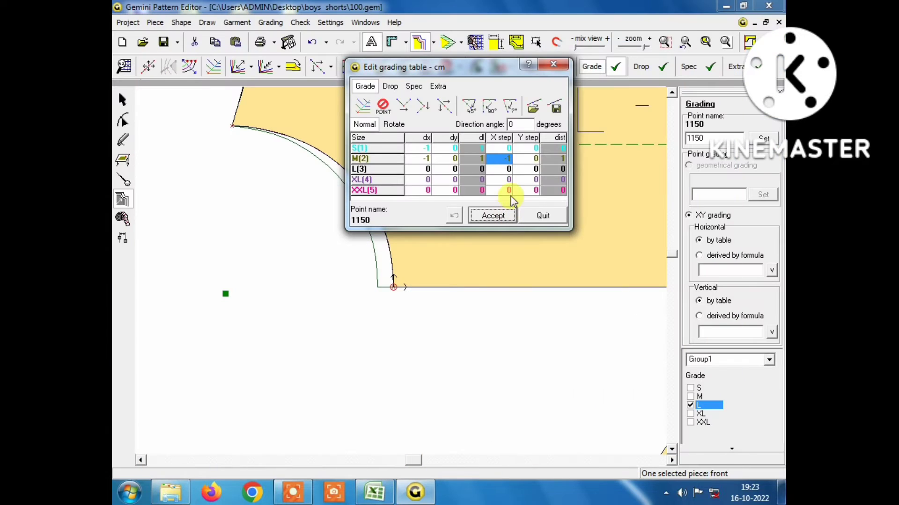
left_click(509, 180)
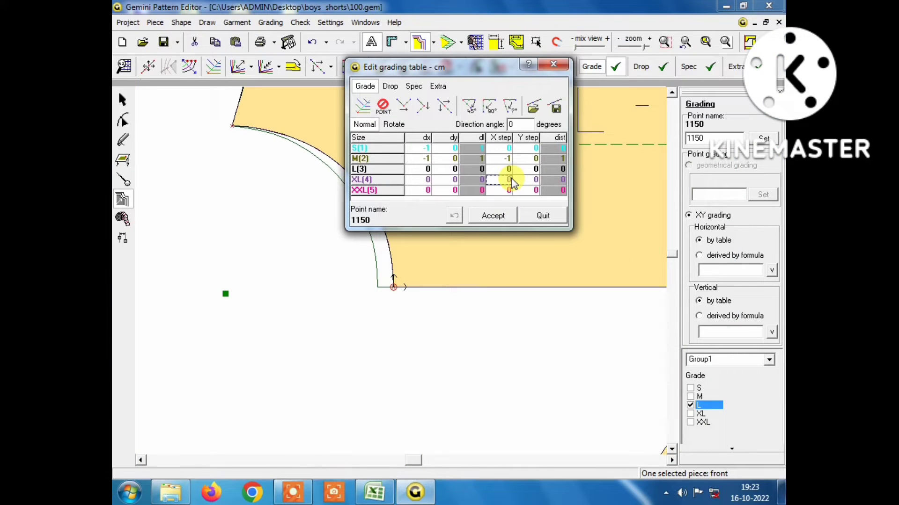
type("0,5")
key("Return")
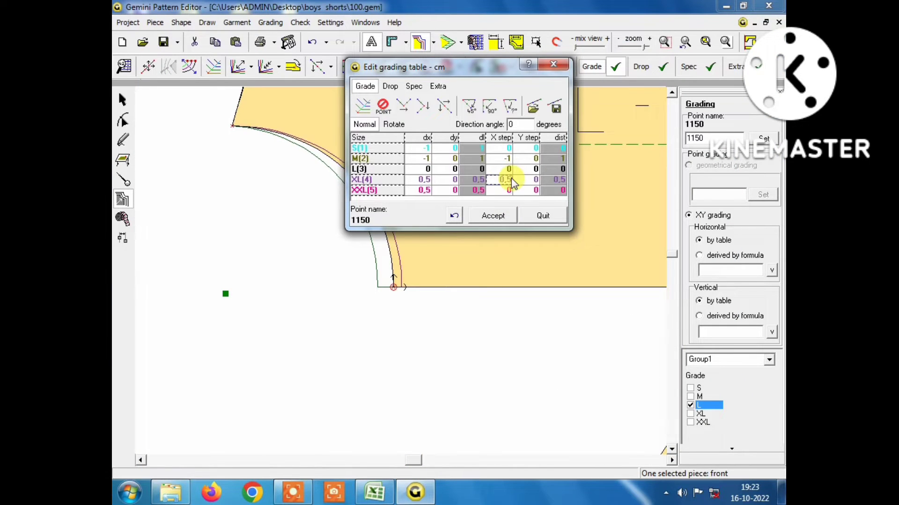
left_click(507, 189)
left_click(509, 191)
type("0,5")
key("Return")
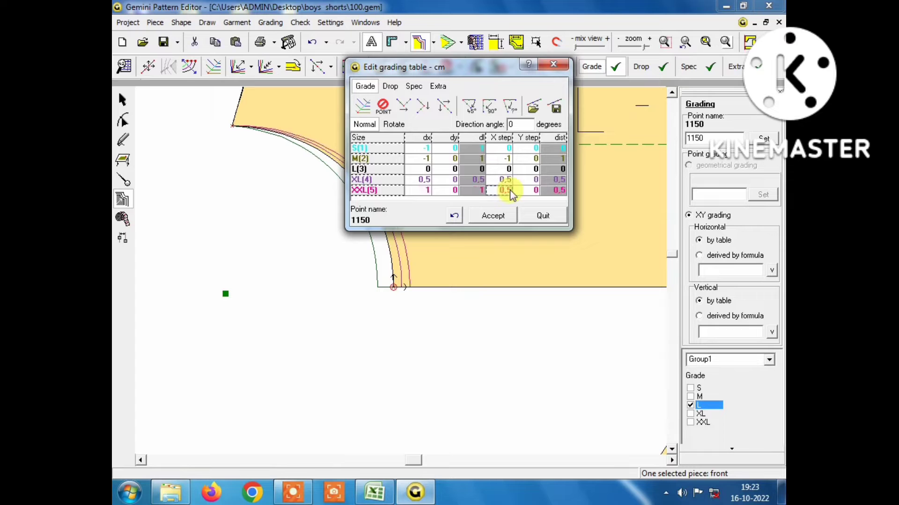
left_click(498, 214)
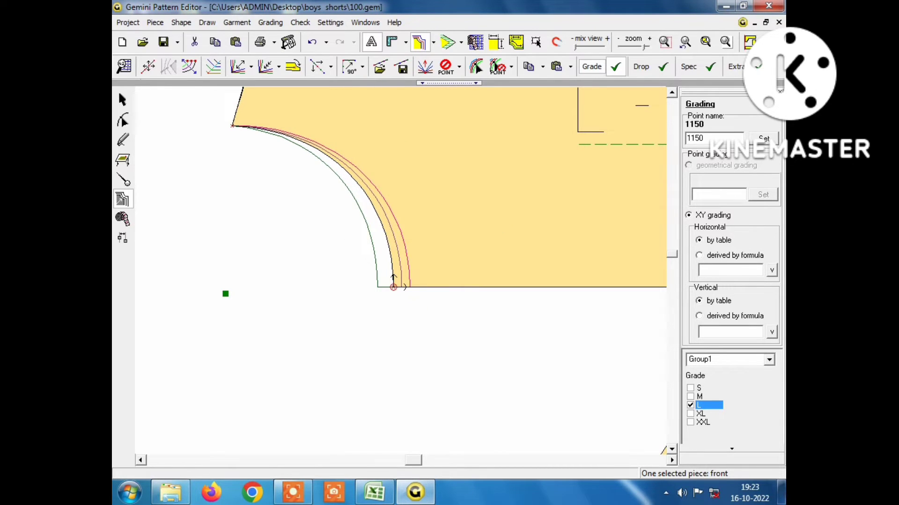
- Zoom around the graded corner and compare it with the Excel t.shirt size chart, leaving the chart in front
scroll(405, 267, "up", 2)
scroll(404, 267, "up", 2)
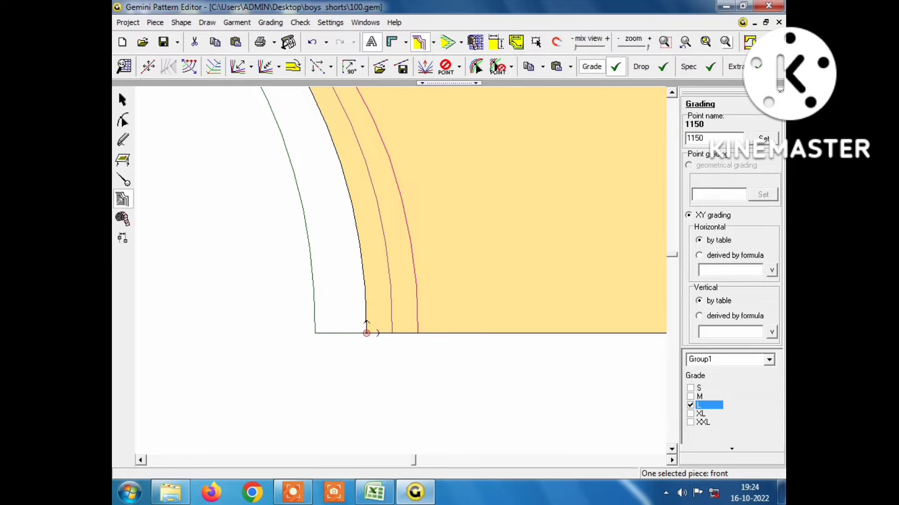
scroll(422, 292, "down", 2)
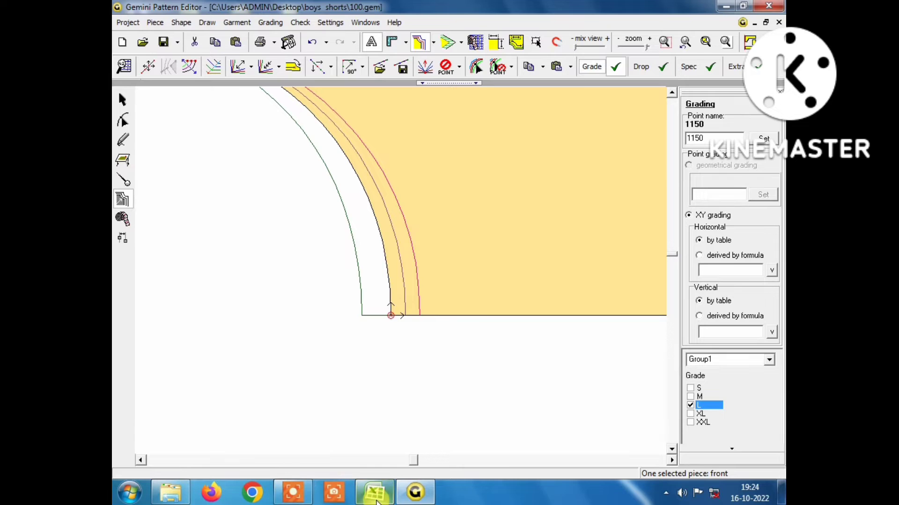
left_click(376, 494)
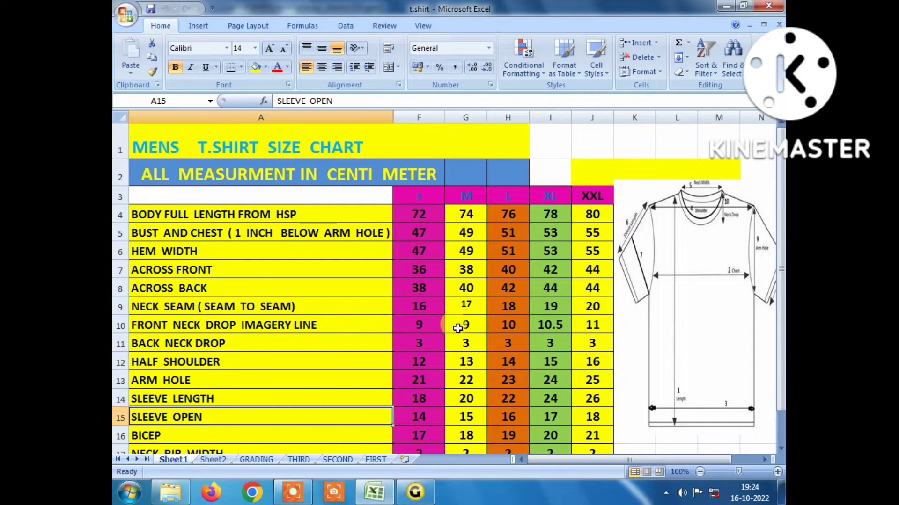
left_click(415, 493)
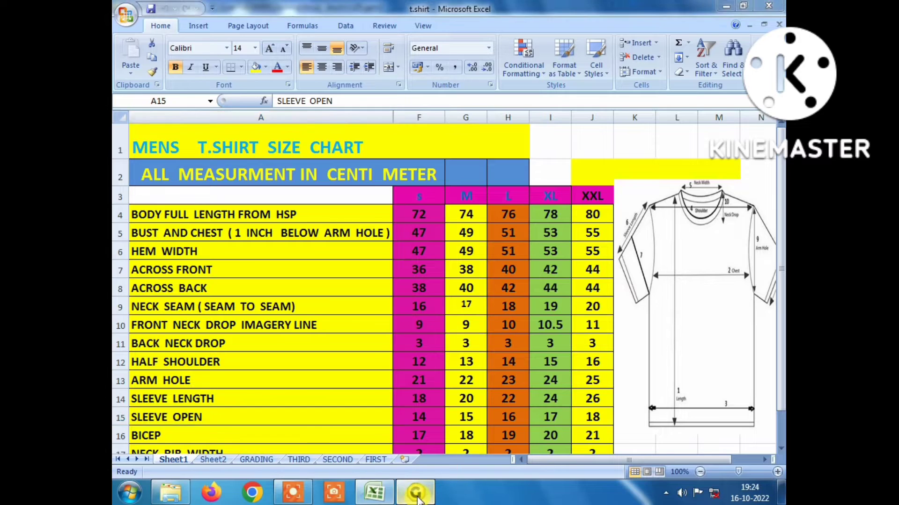
scroll(215, 312, "down", 1)
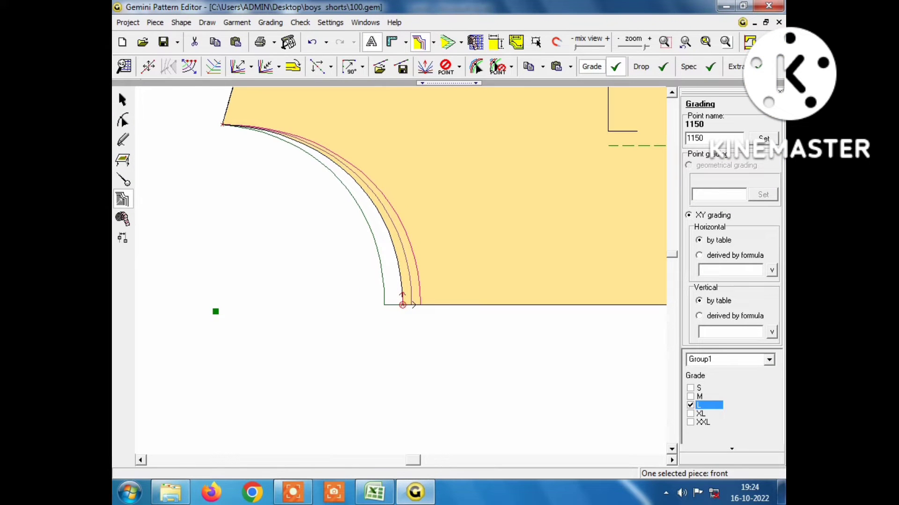
scroll(408, 286, "down", 1)
scroll(405, 287, "up", 1)
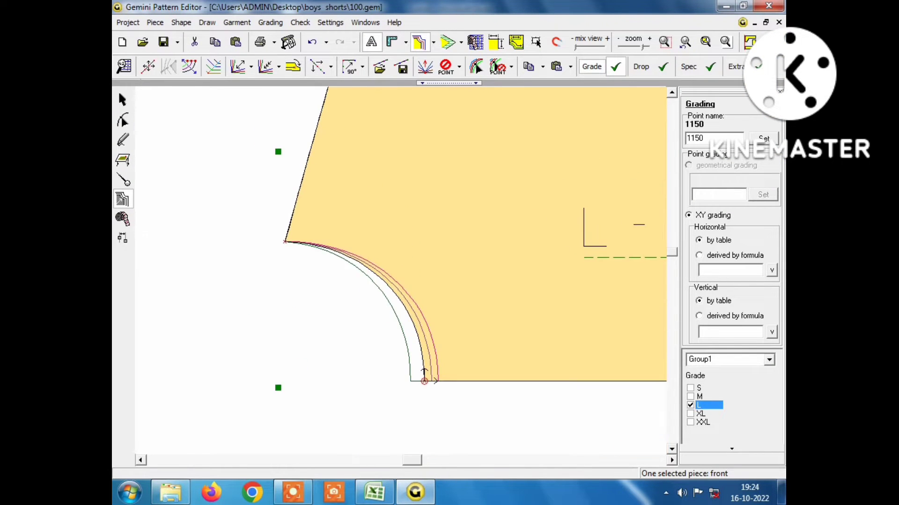
scroll(405, 286, "down", 2)
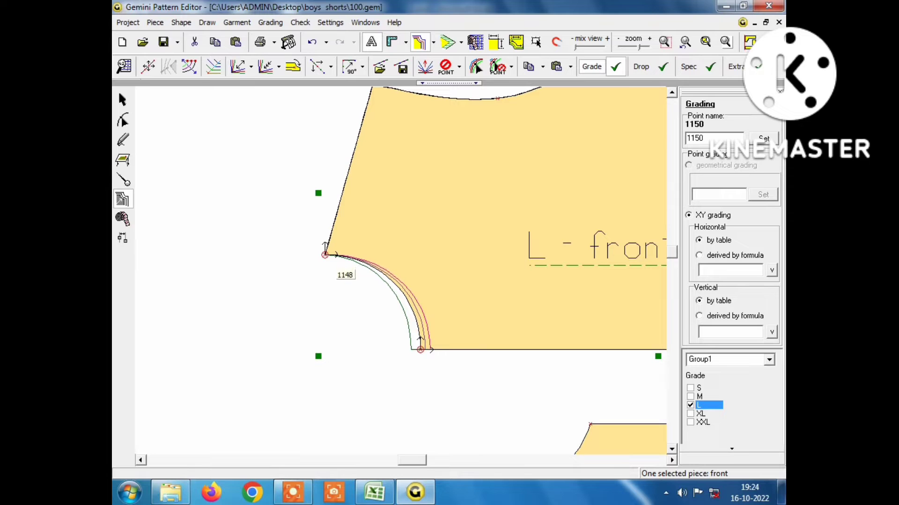
left_click(373, 497)
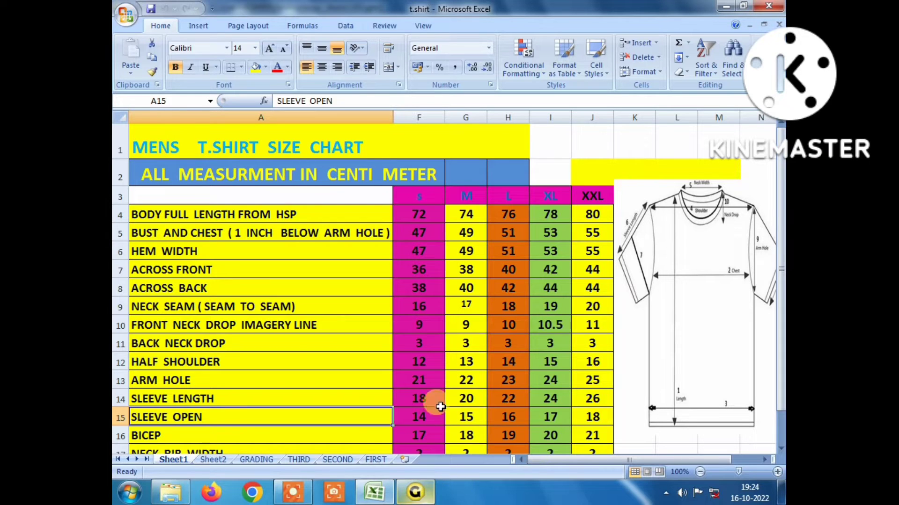
- Give front point 1148 a .5 vertical Y step for all sizes and accept
left_click(415, 491)
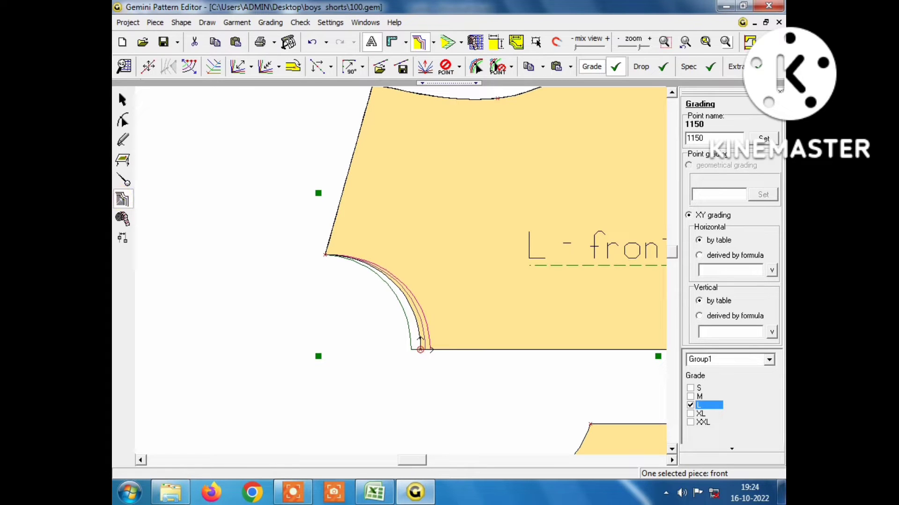
left_click(325, 254)
left_click(497, 67)
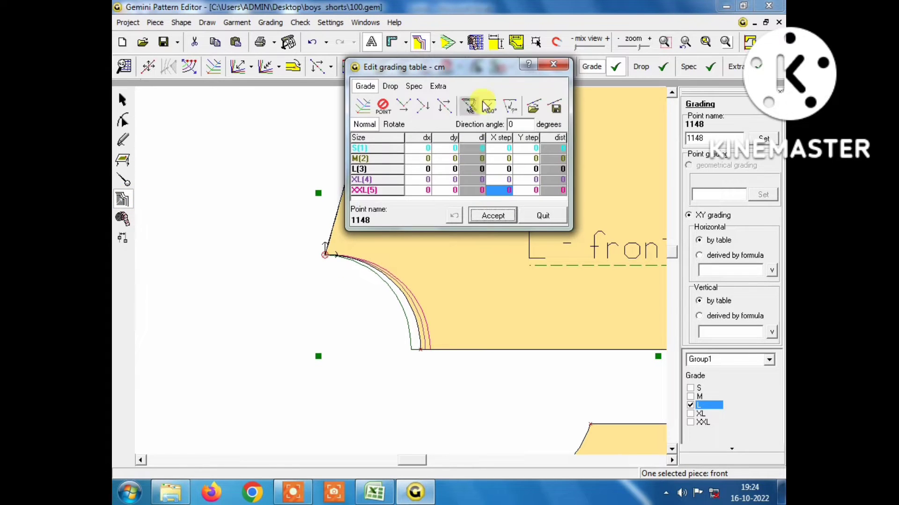
left_click_drag(486, 72, 591, 88)
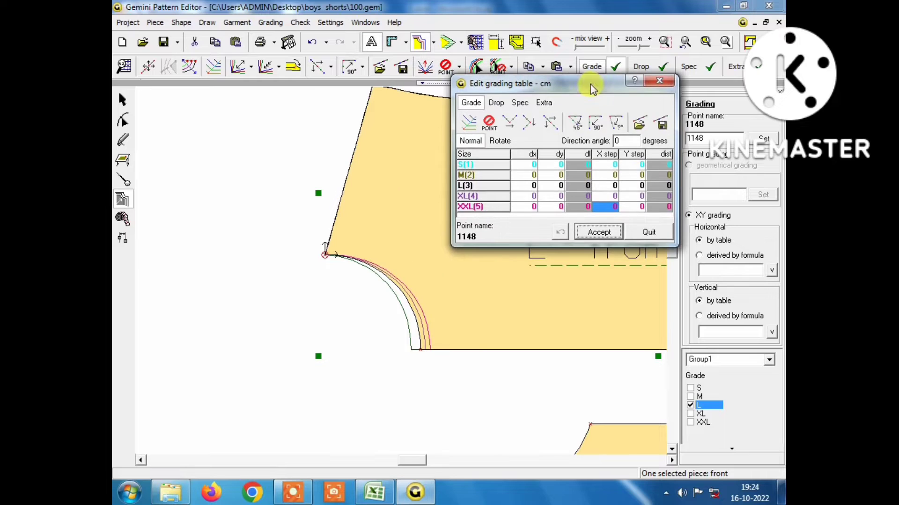
left_click(631, 154)
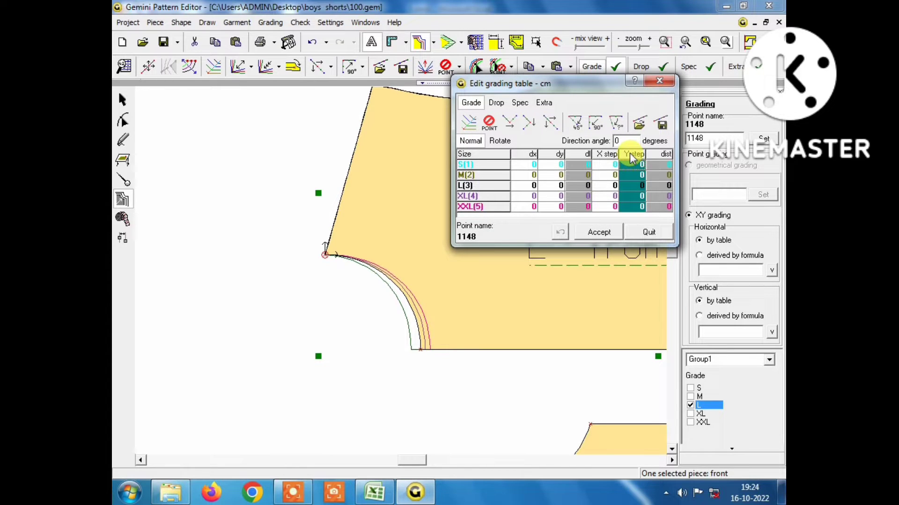
type(".5")
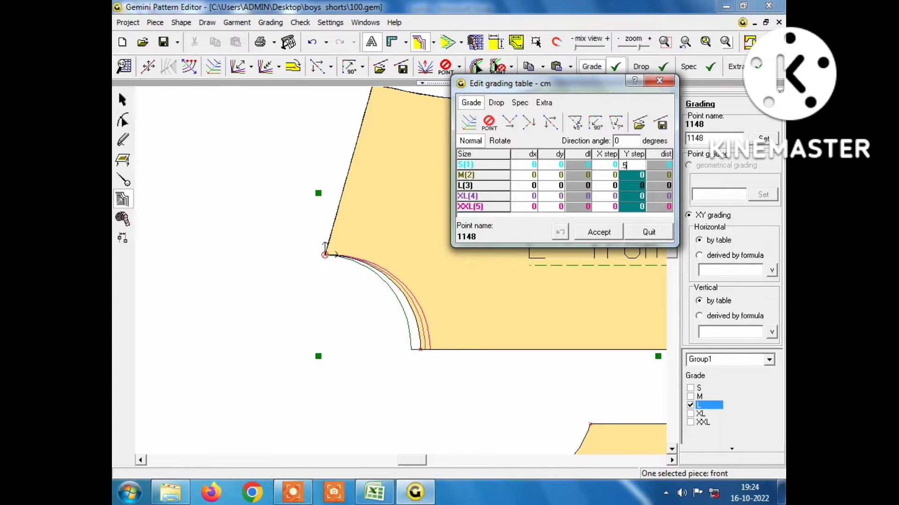
left_click(598, 232)
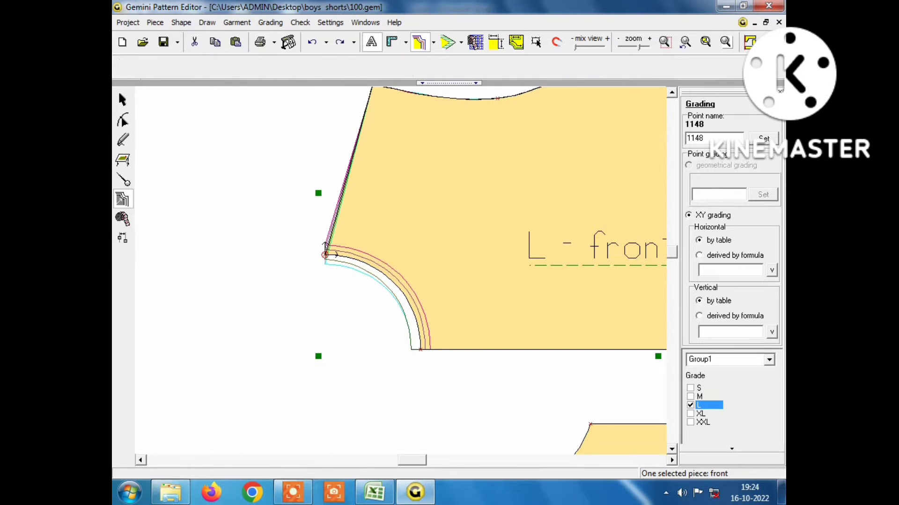
scroll(324, 254, "up", 2)
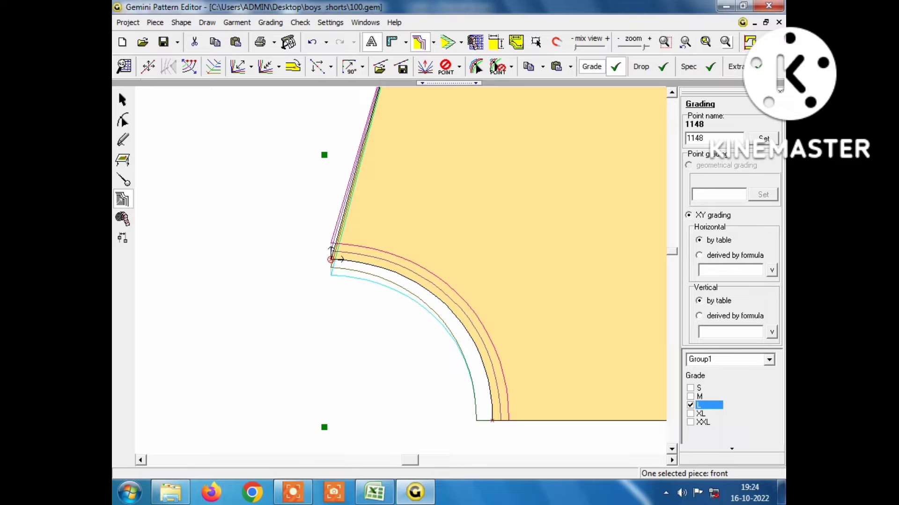
scroll(331, 255, "down", 2)
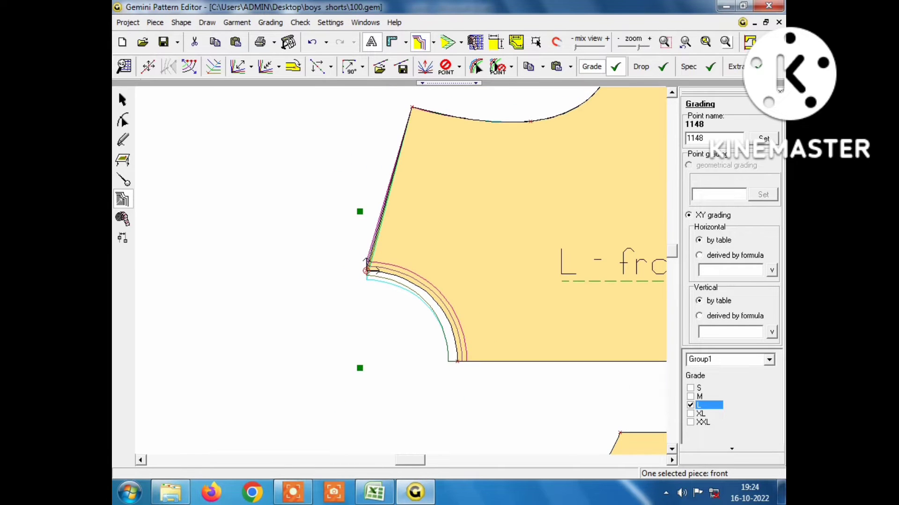
scroll(367, 262, "down", 1)
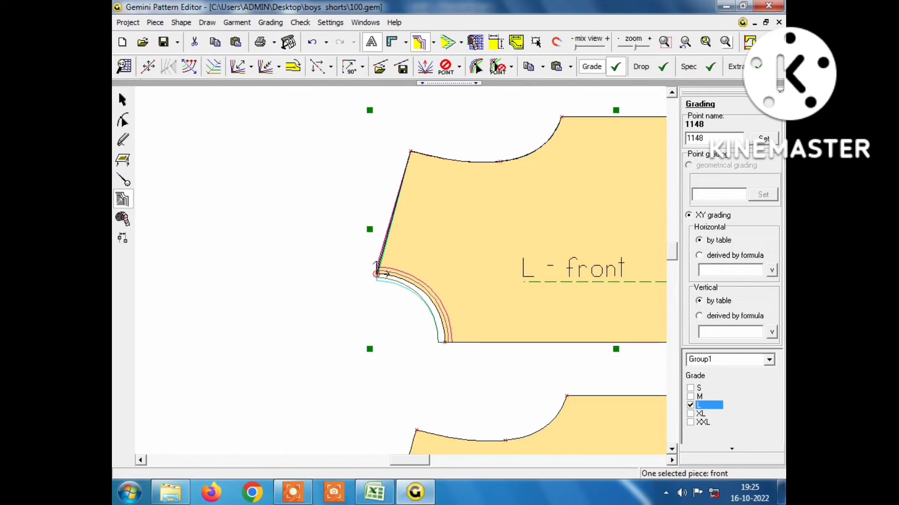
- Fill point 1149's X and Y steps with 1 for all sizes, checking the size chart
double_click(410, 151)
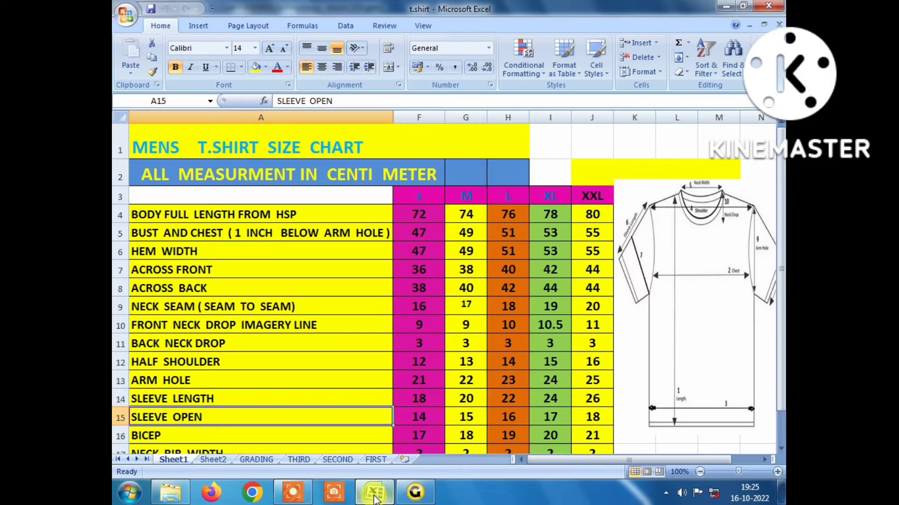
left_click(375, 492)
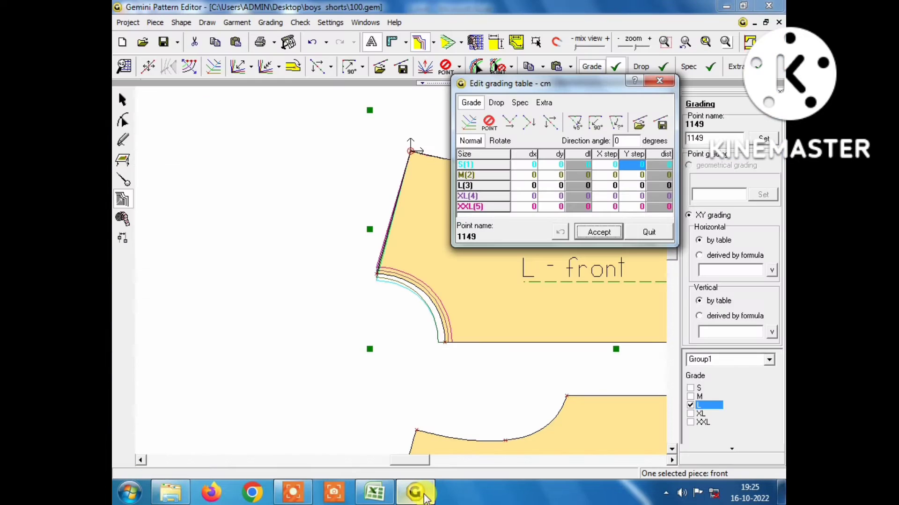
left_click(415, 491)
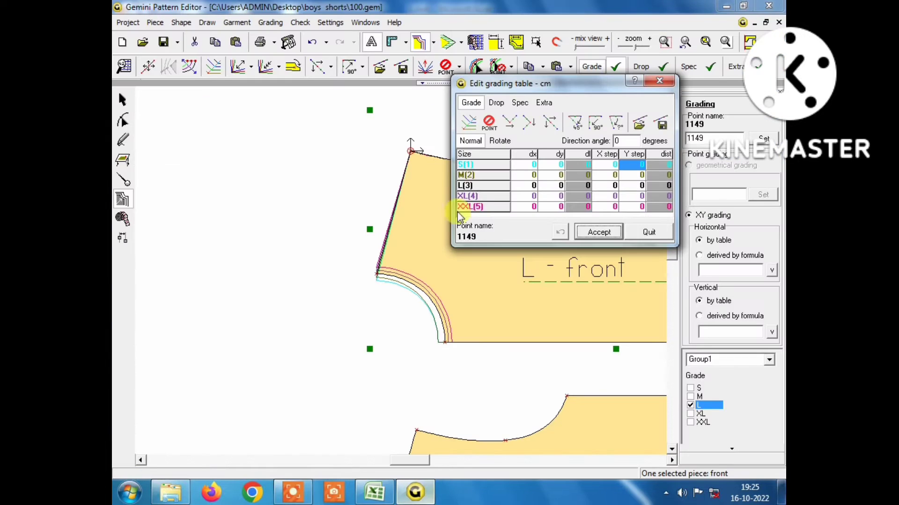
left_click(610, 155)
type("1")
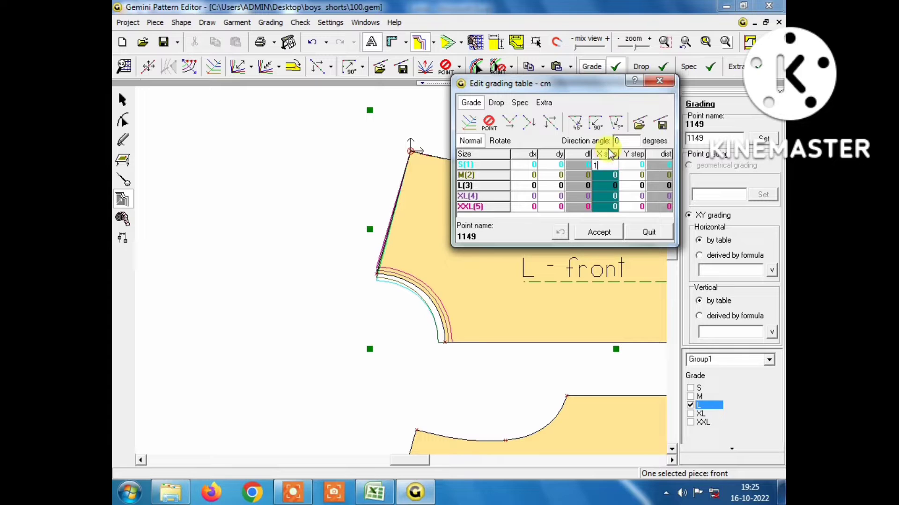
key("Return")
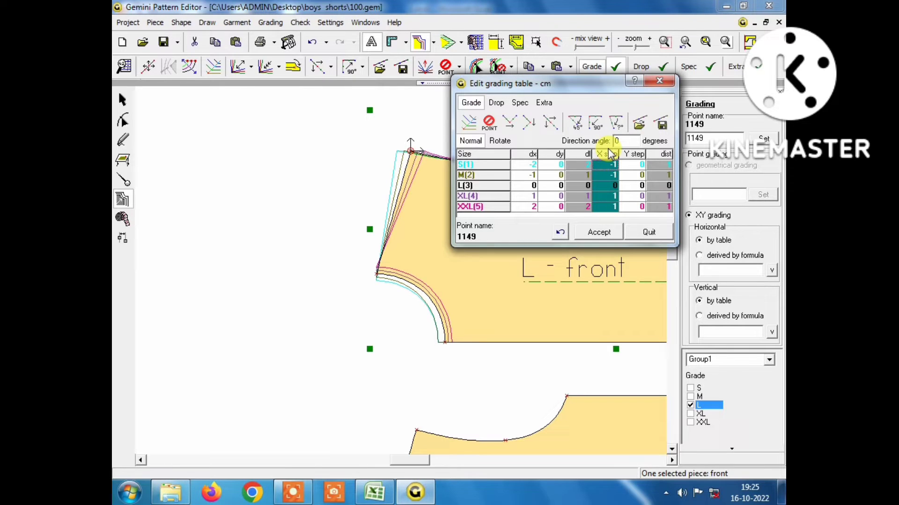
left_click(626, 157)
type("1")
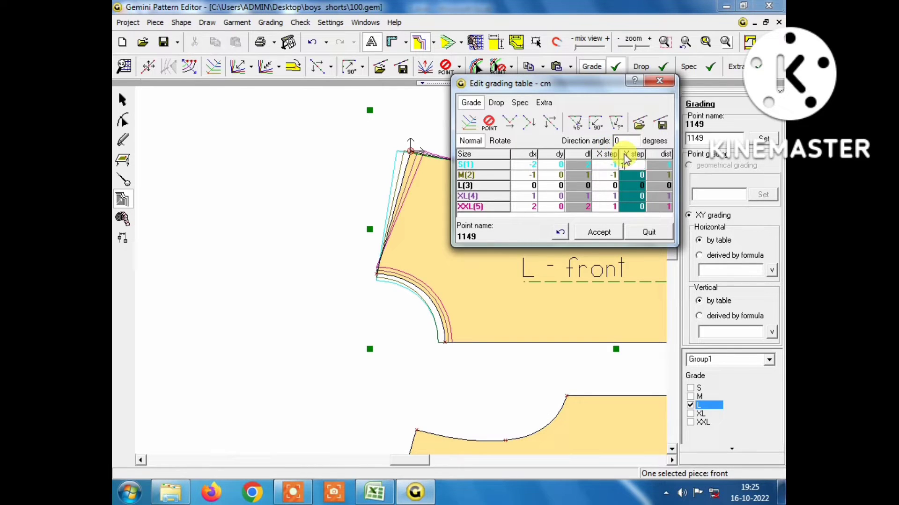
key("Return")
- Reset point 1149's X steps to 0 with -0,5 for S, then close the table
left_click(610, 159)
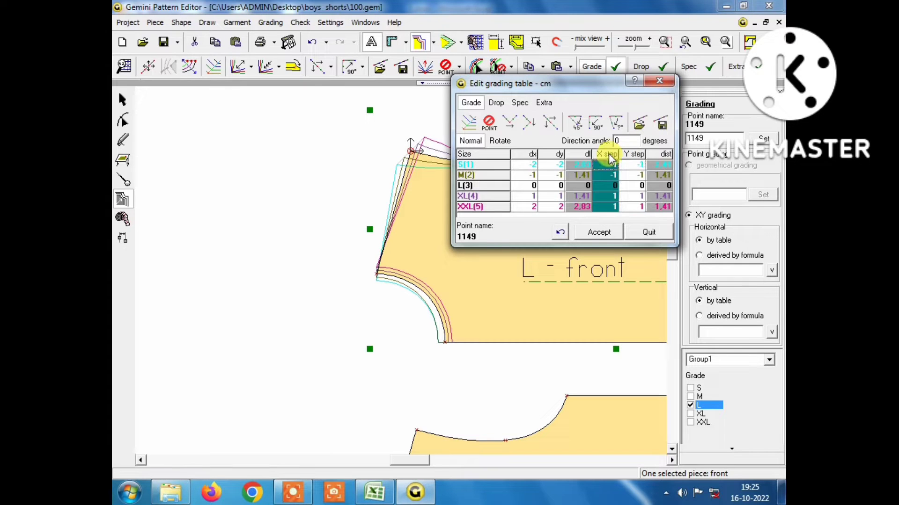
type("0")
key("Return")
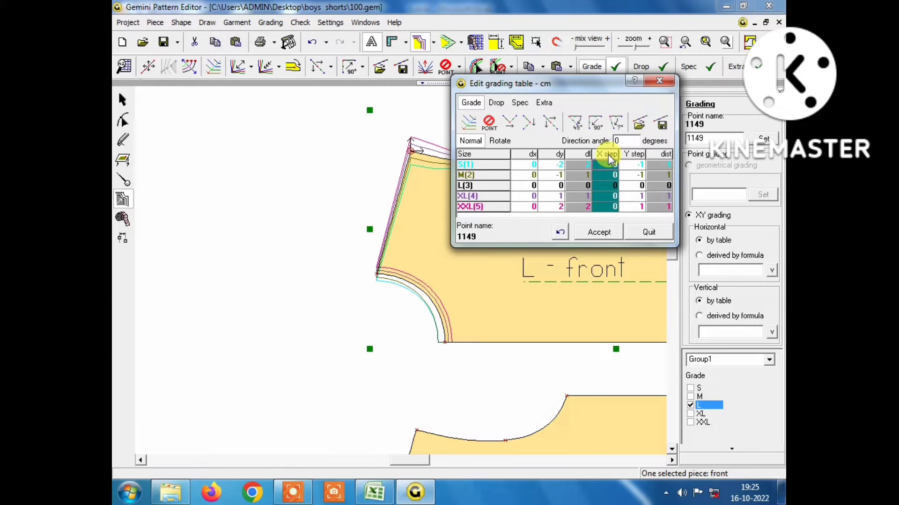
key("BackSpace")
type("-0,5")
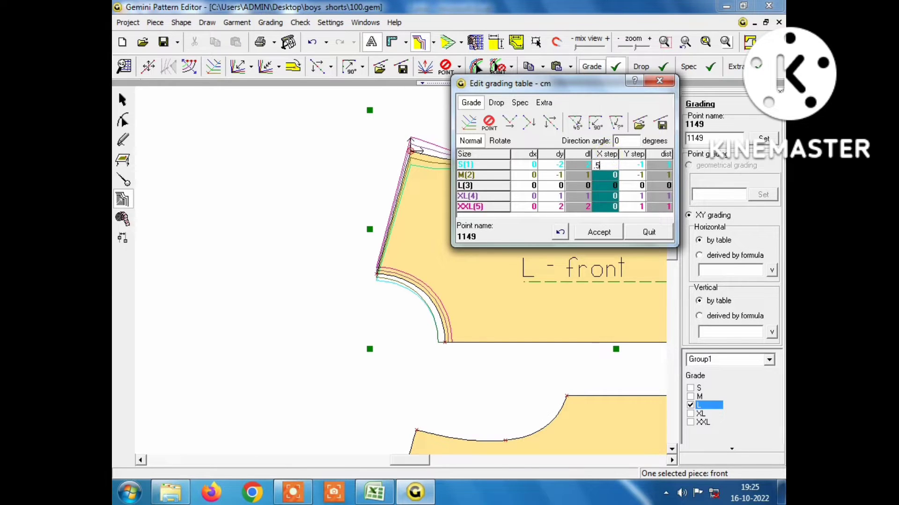
key("Return")
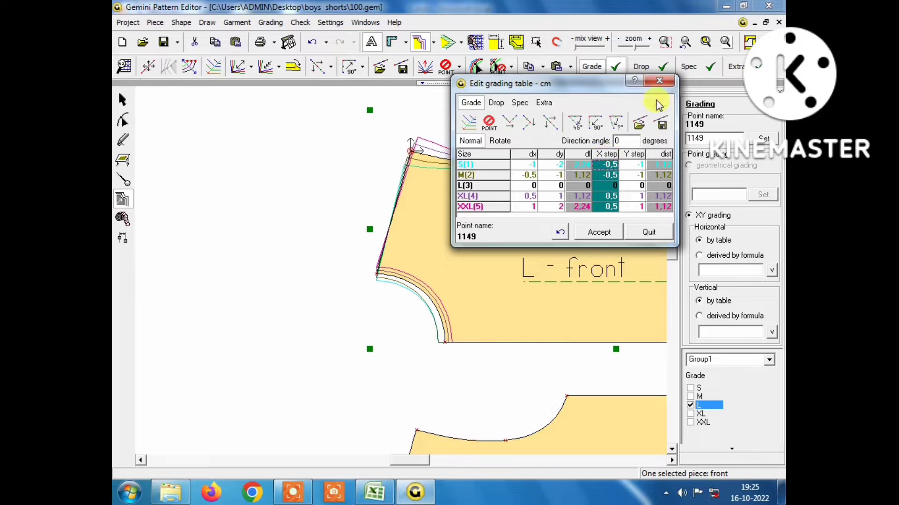
left_click(658, 81)
scroll(411, 149, "up", 2)
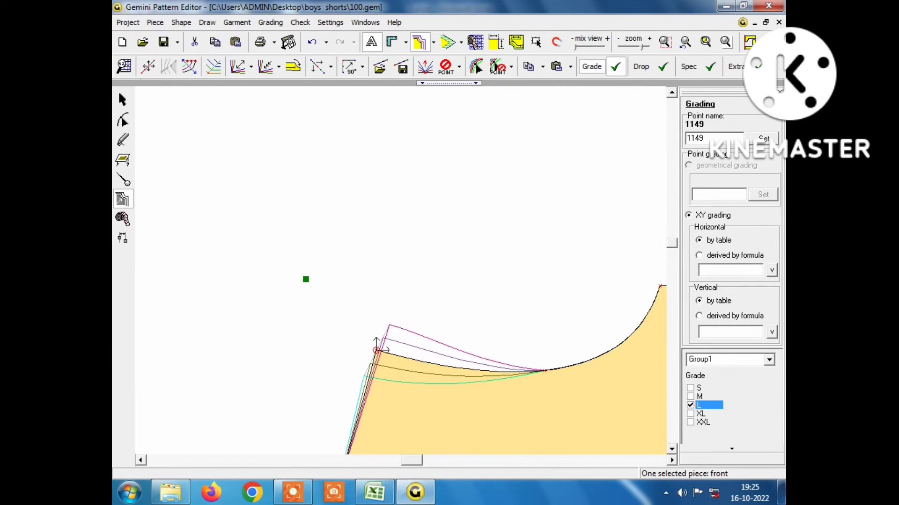
scroll(378, 346, "down", 1)
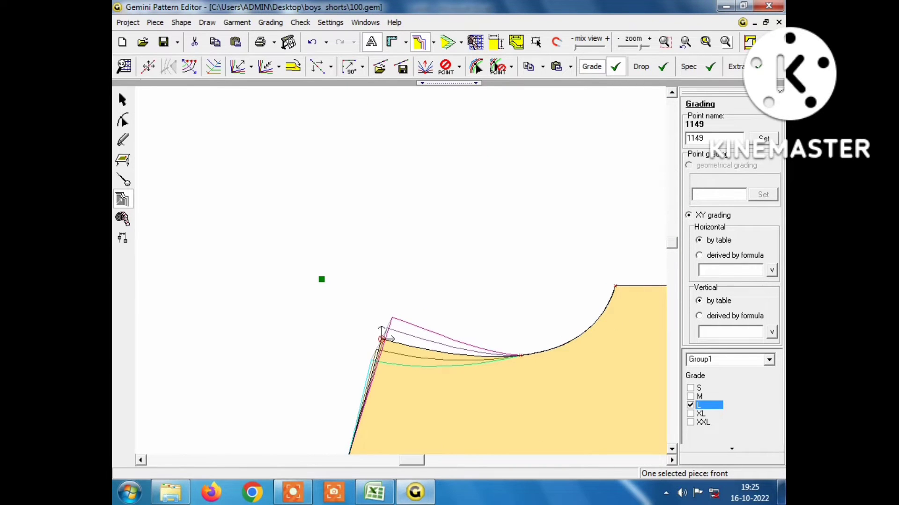
scroll(382, 333, "down", 1)
scroll(391, 317, "down", 1)
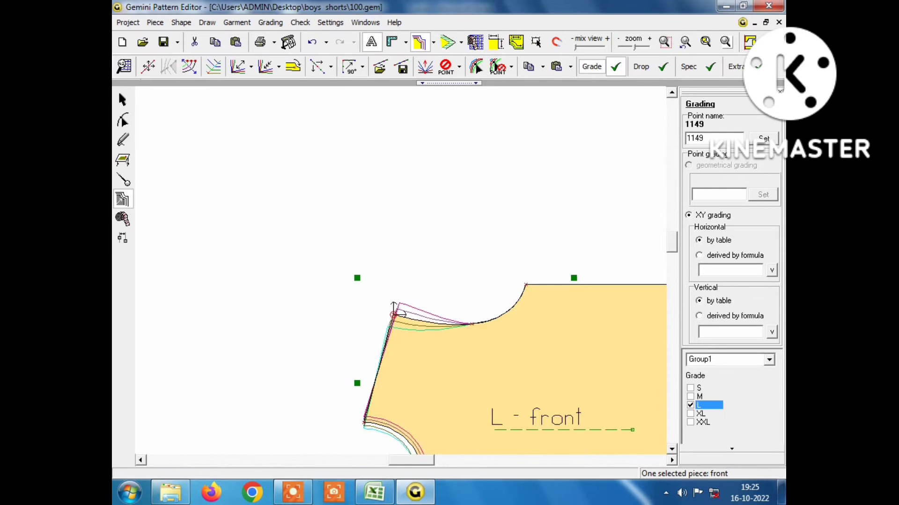
scroll(391, 307, "up", 1)
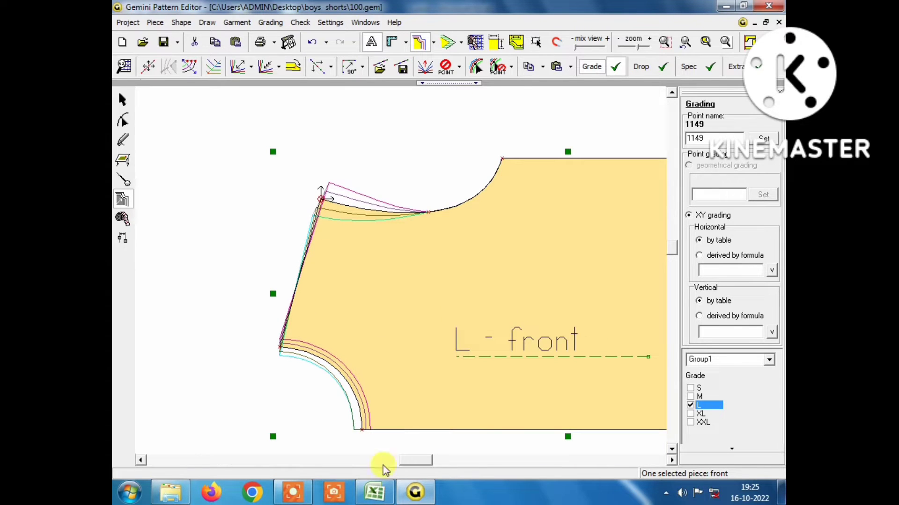
- Set neckline point 1313's vertical Y step to 1 for all sizes after checking the chart
left_click(373, 493)
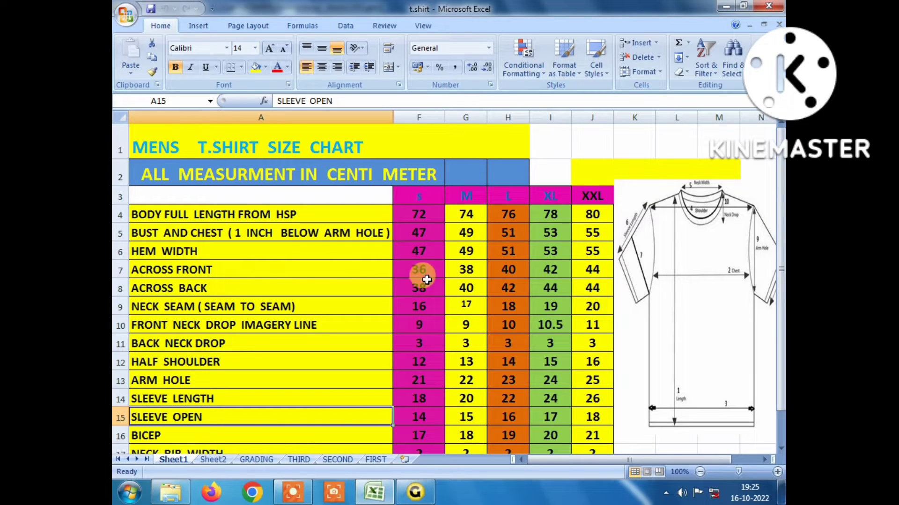
left_click(415, 492)
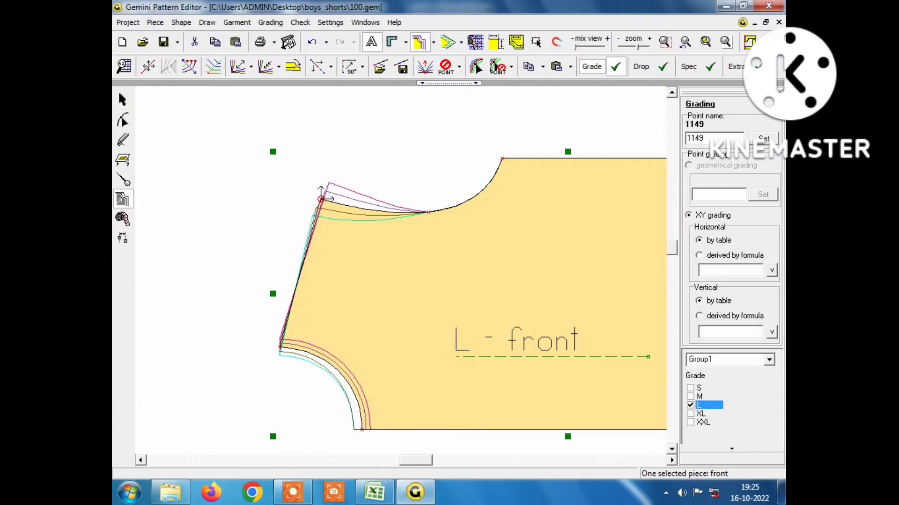
double_click(428, 212)
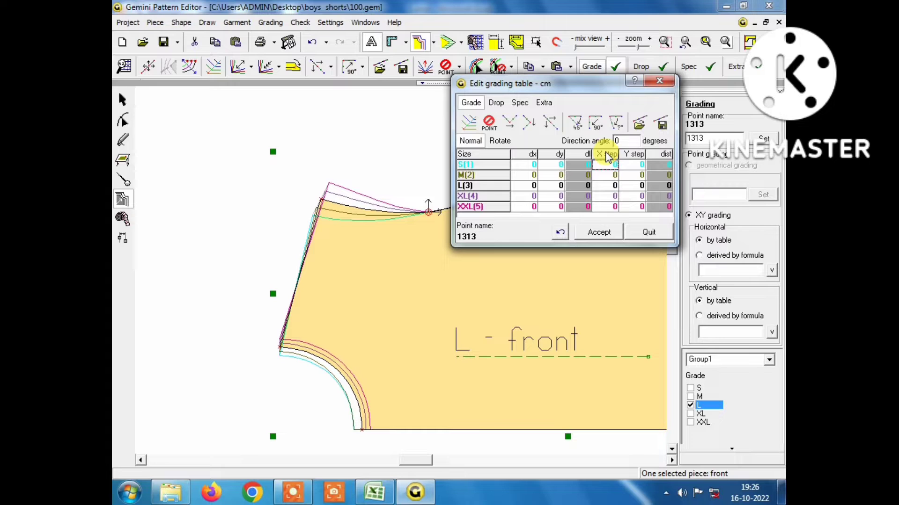
left_click(640, 157)
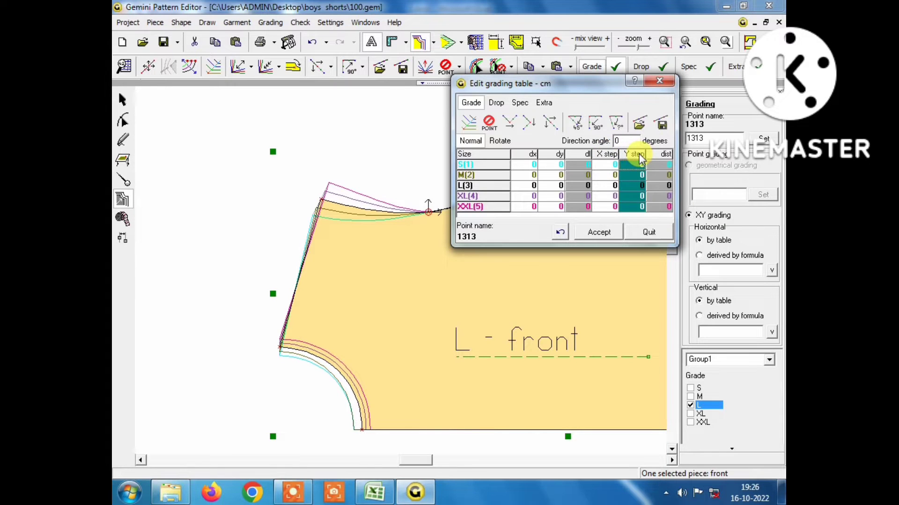
type("1")
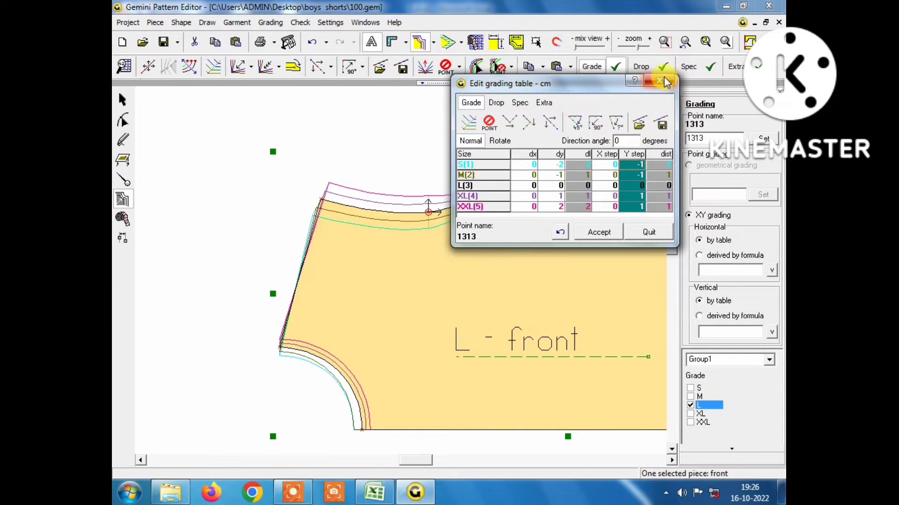
- Give point 1313 a 0,5 horizontal step per size and close its grading table
left_click_drag(592, 86, 288, 44)
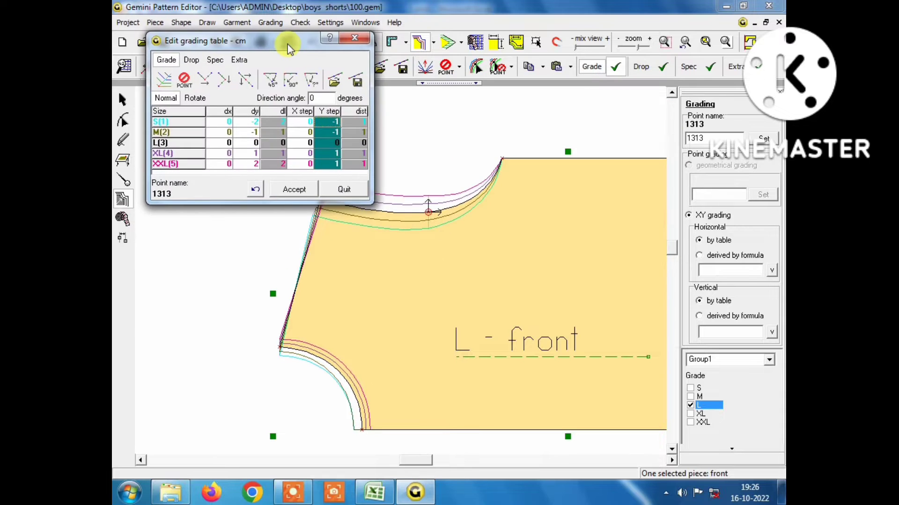
left_click(300, 111)
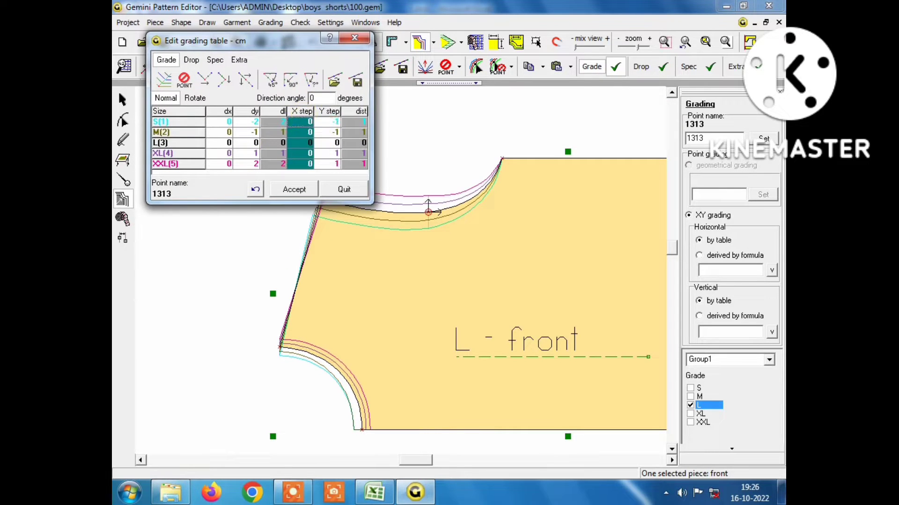
double_click(310, 122)
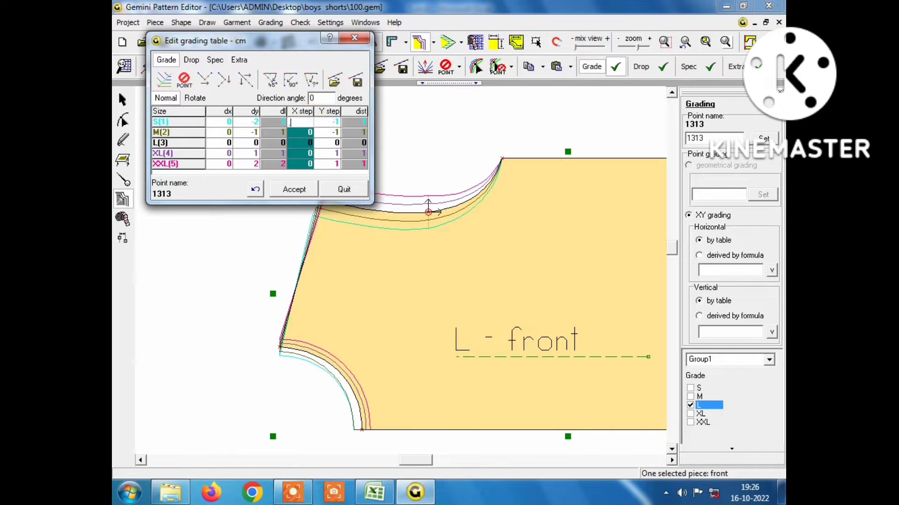
type("5")
key("Return")
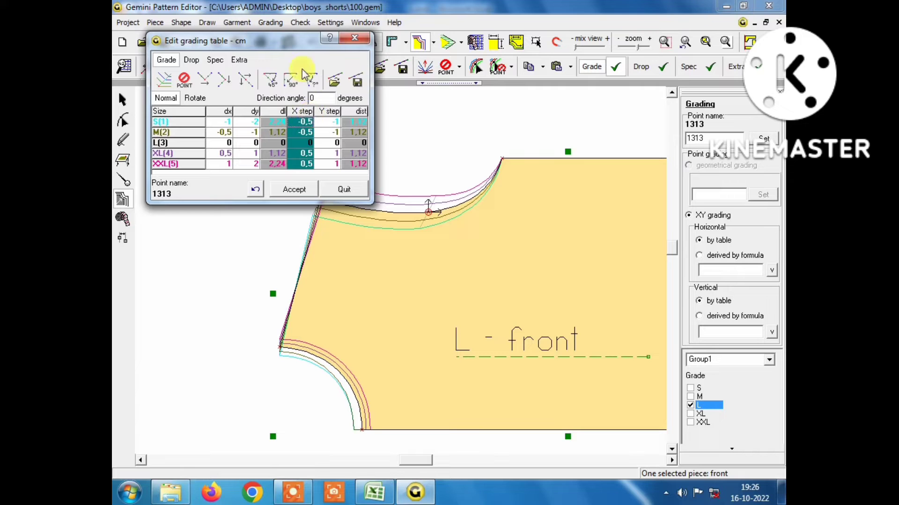
left_click(354, 38)
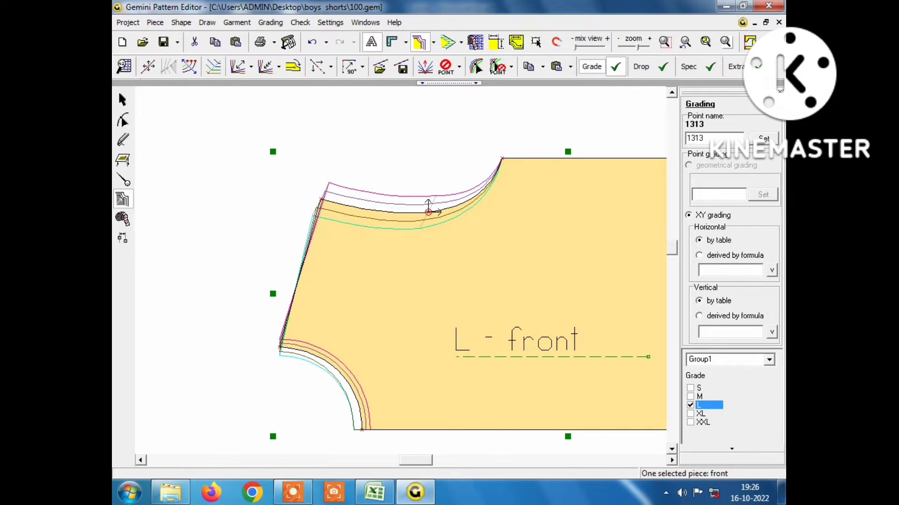
scroll(403, 271, "down", 1)
scroll(403, 272, "down", 1)
scroll(402, 272, "up", 2)
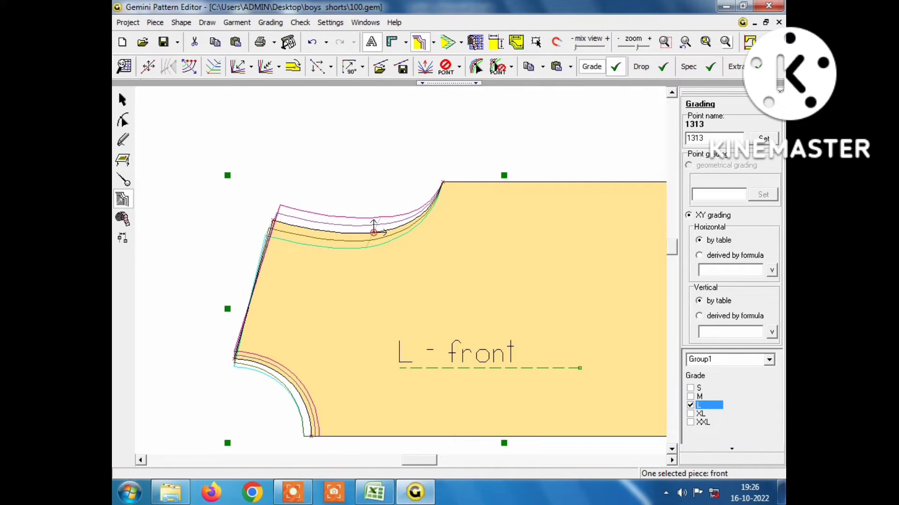
- Set neckline point 1160's horizontal X step to 1 for all sizes
left_click(375, 491)
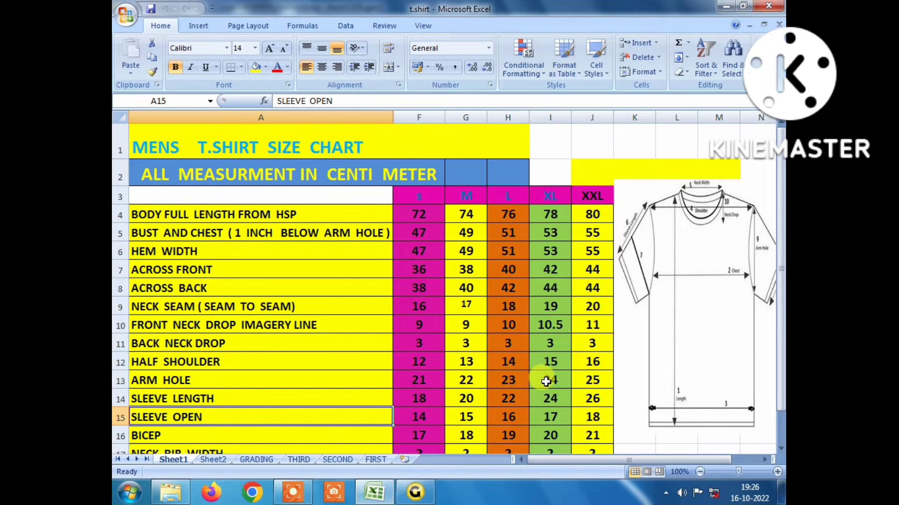
left_click(416, 496)
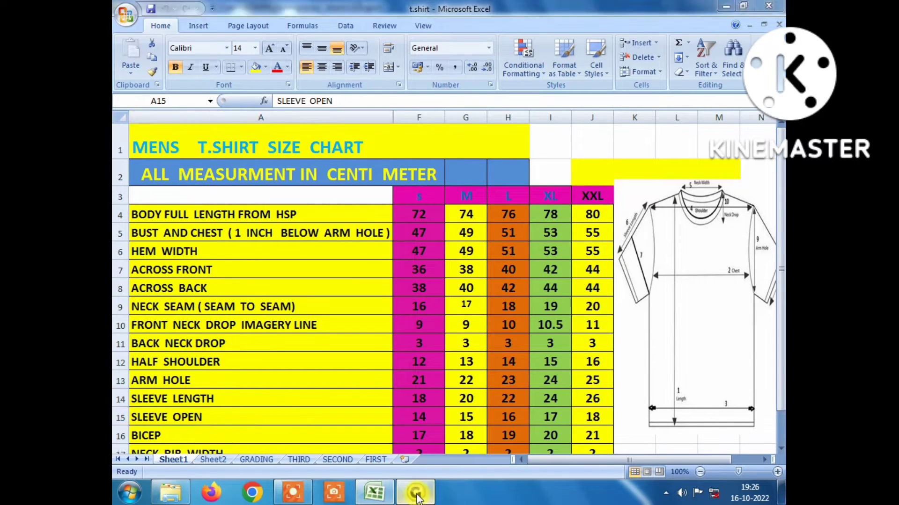
double_click(442, 181)
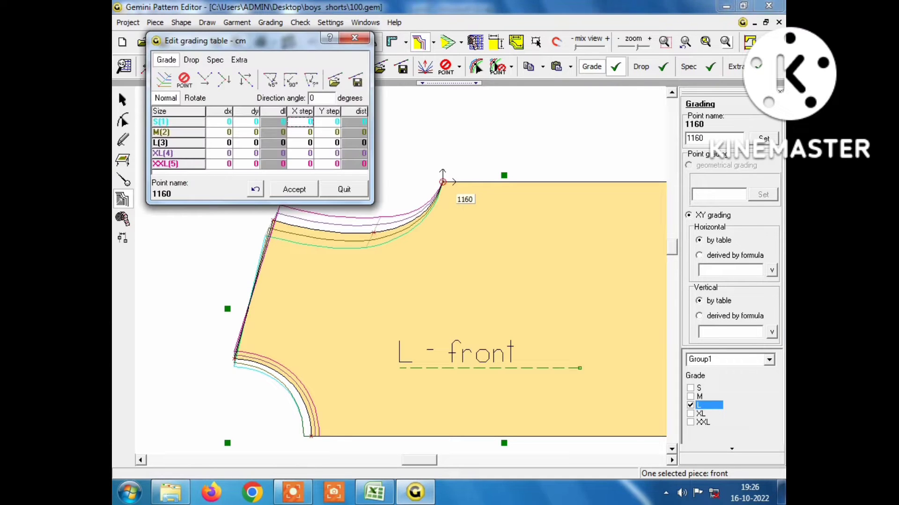
left_click_drag(263, 41, 576, 25)
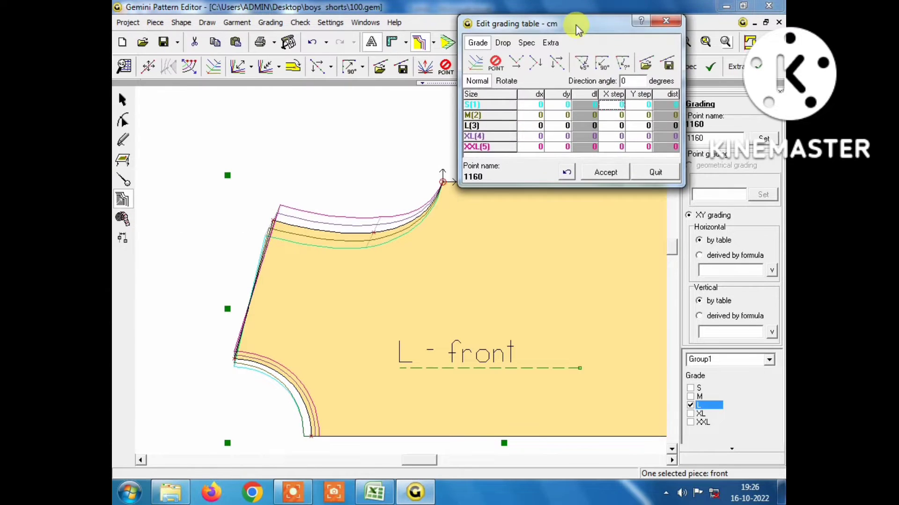
left_click(615, 93)
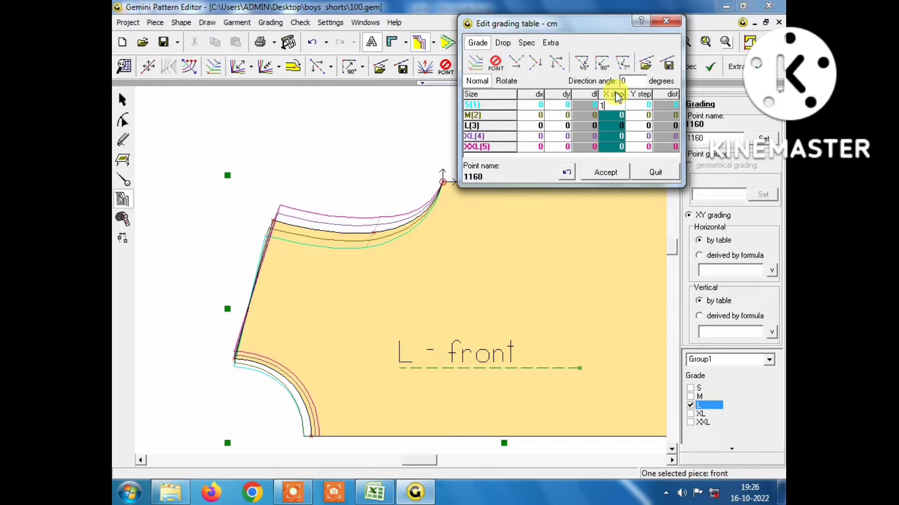
type("1")
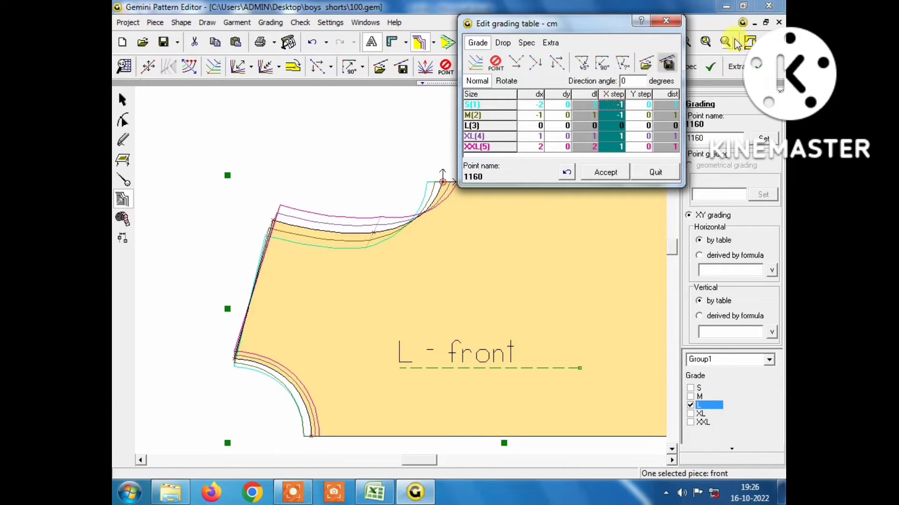
left_click(667, 20)
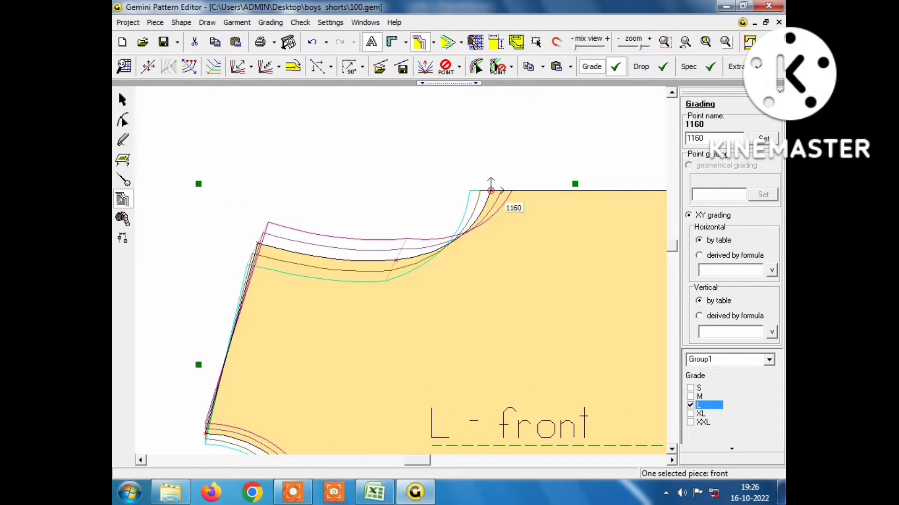
- Paste a 1 cm vertical Y step for all sizes into point 1160's grading
double_click(490, 190)
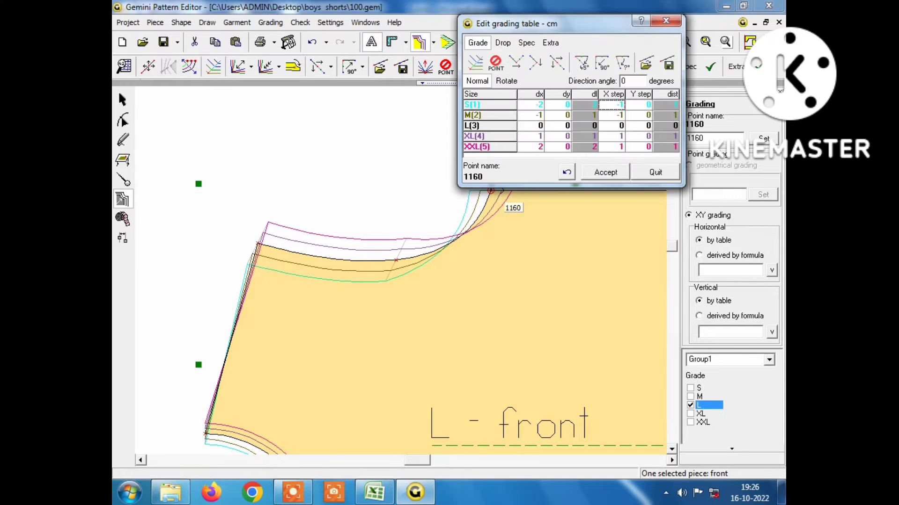
left_click(369, 499)
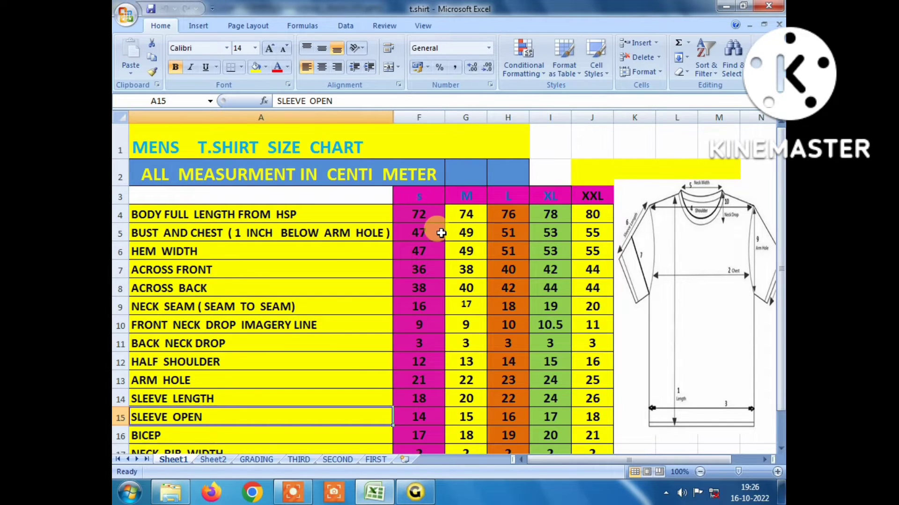
left_click(415, 492)
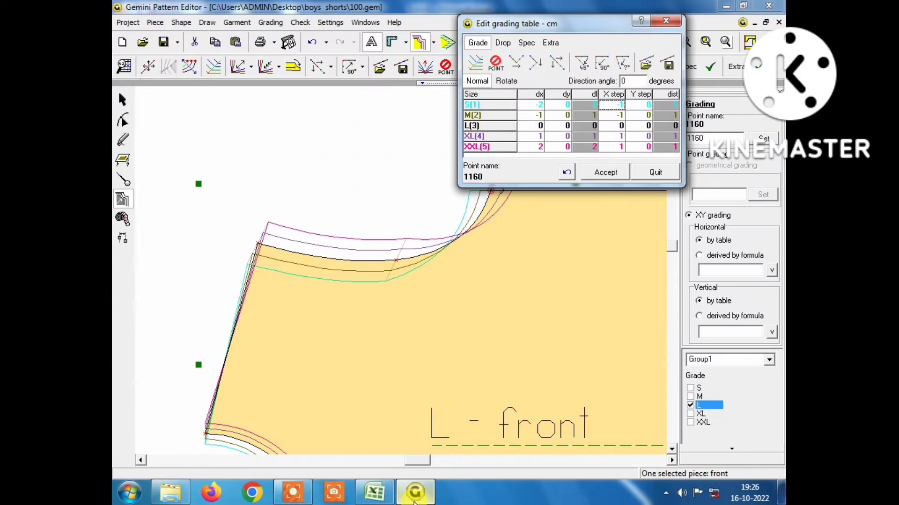
left_click(641, 96)
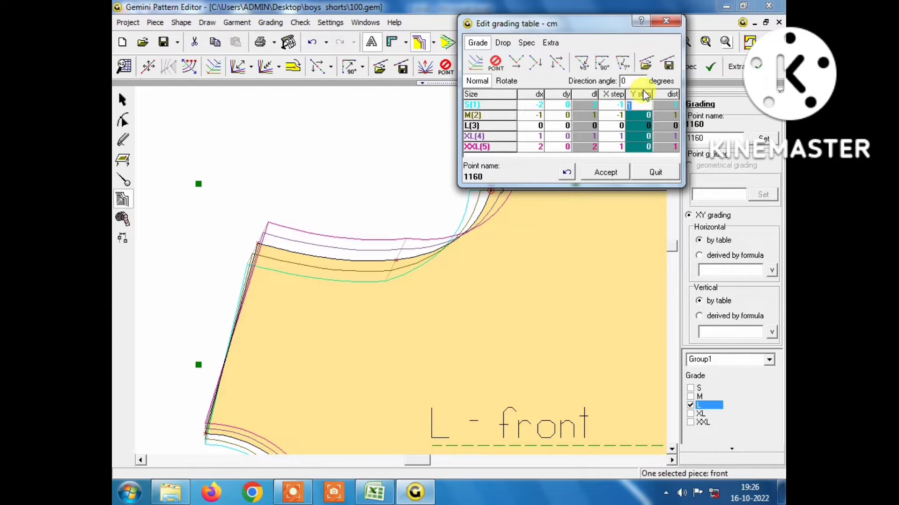
key("ctrl+v")
left_click(665, 20)
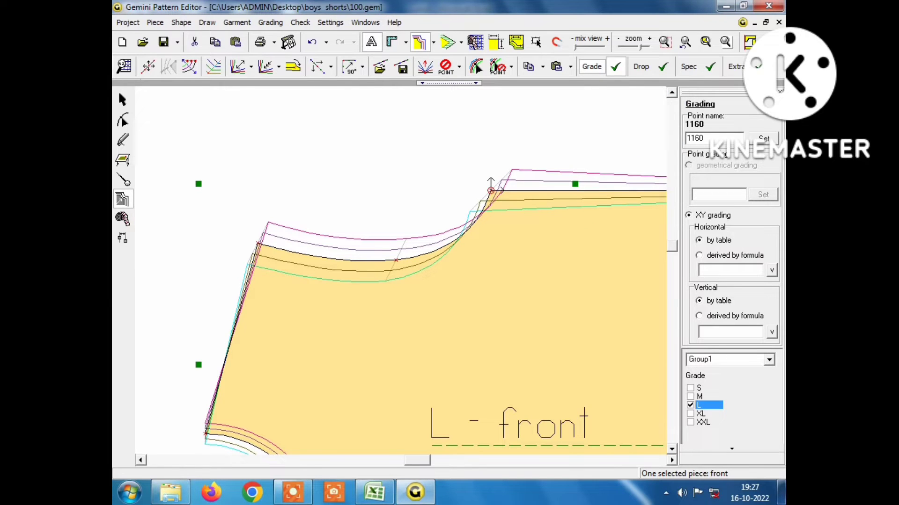
scroll(405, 271, "down", 2)
scroll(405, 271, "down", 2)
scroll(405, 271, "down", 2)
scroll(404, 327, "down", 2)
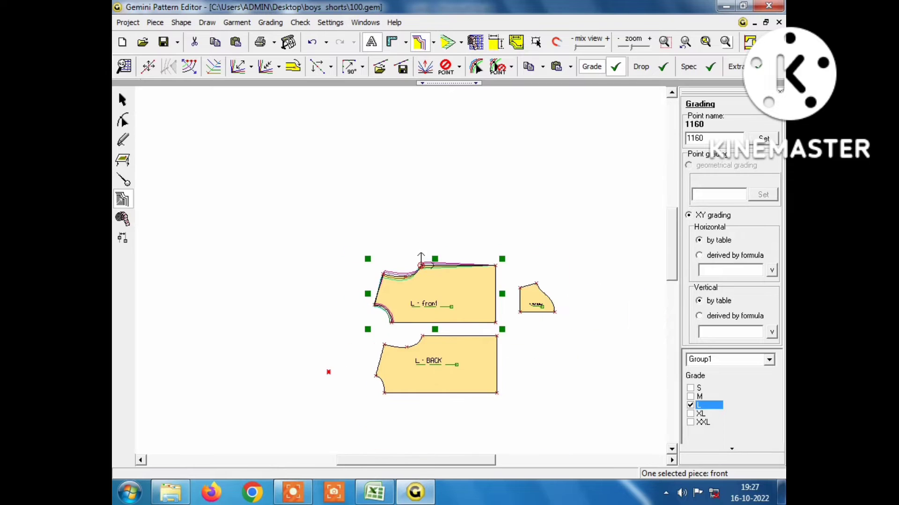
scroll(405, 327, "up", 3)
scroll(404, 327, "up", 1)
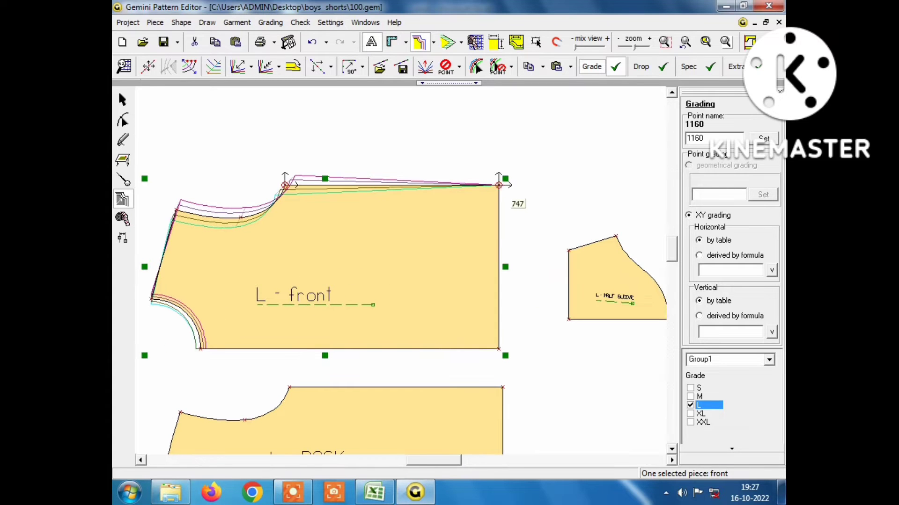
left_click(293, 491)
left_click(361, 471)
left_click(398, 470)
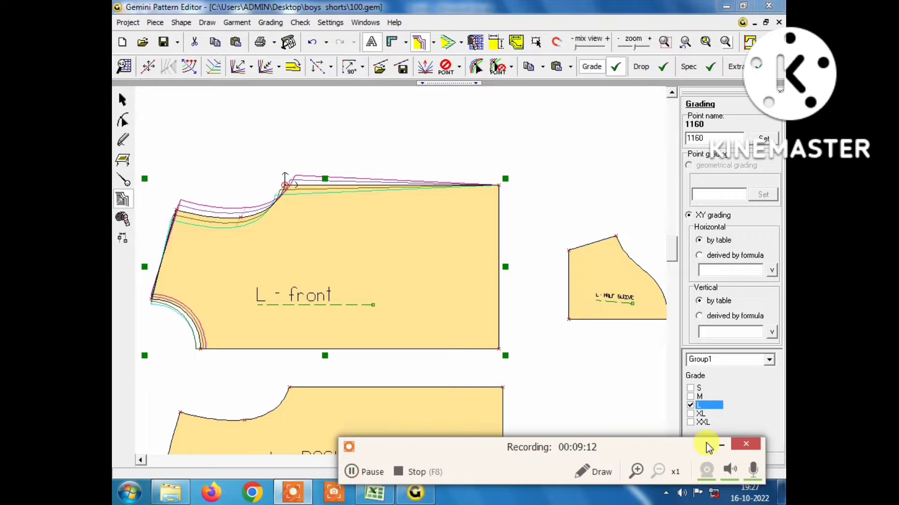
left_click(717, 442)
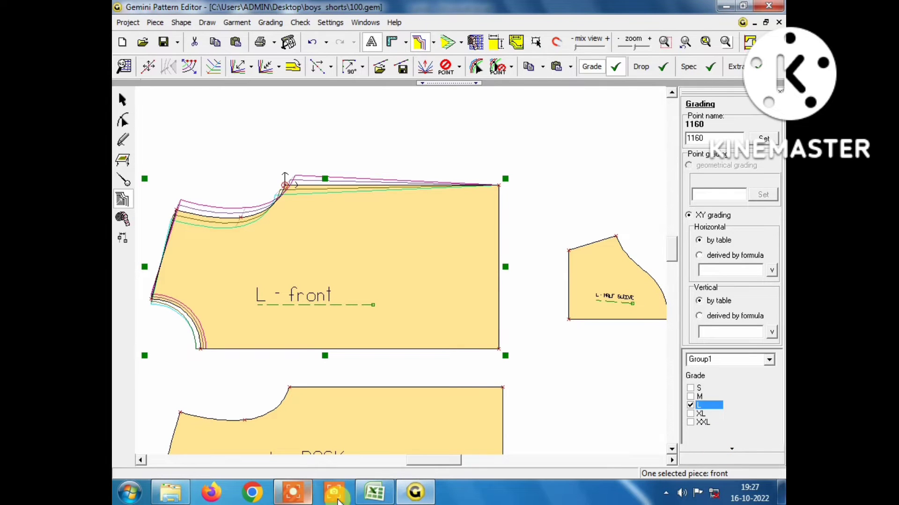
left_click(375, 499)
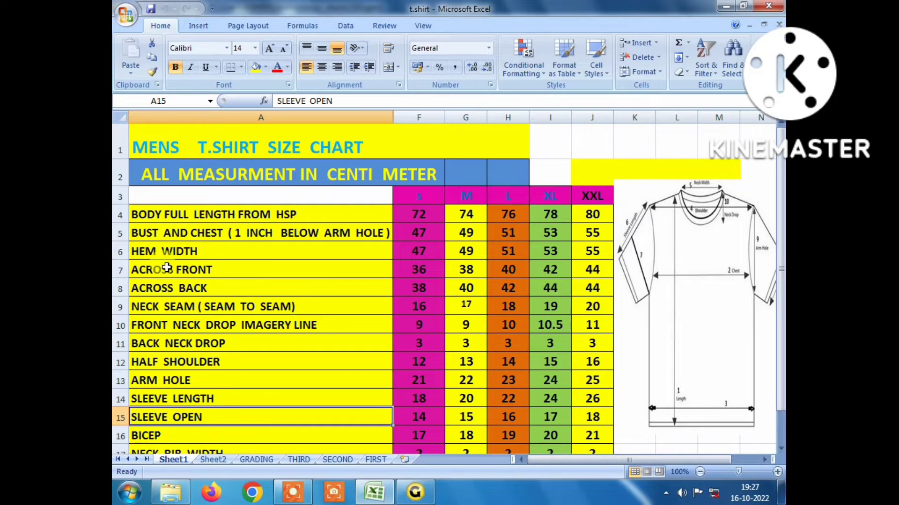
left_click(401, 288)
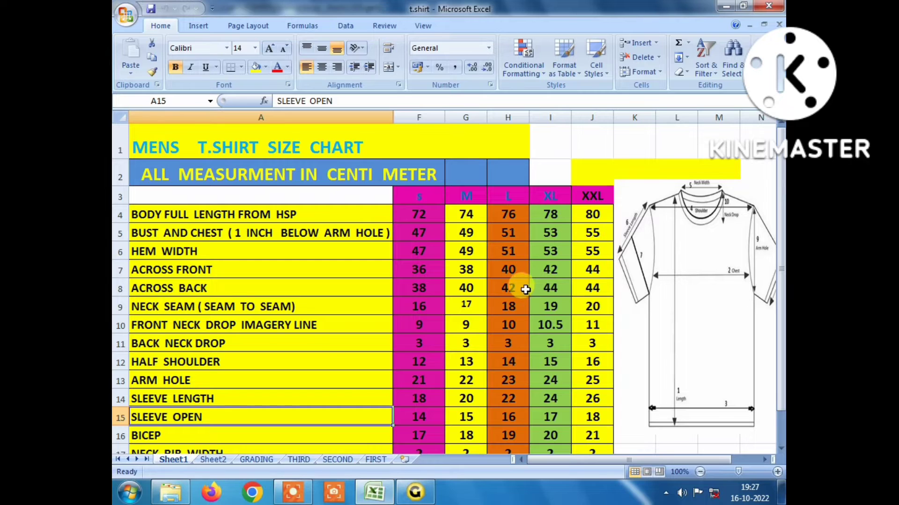
left_click(416, 493)
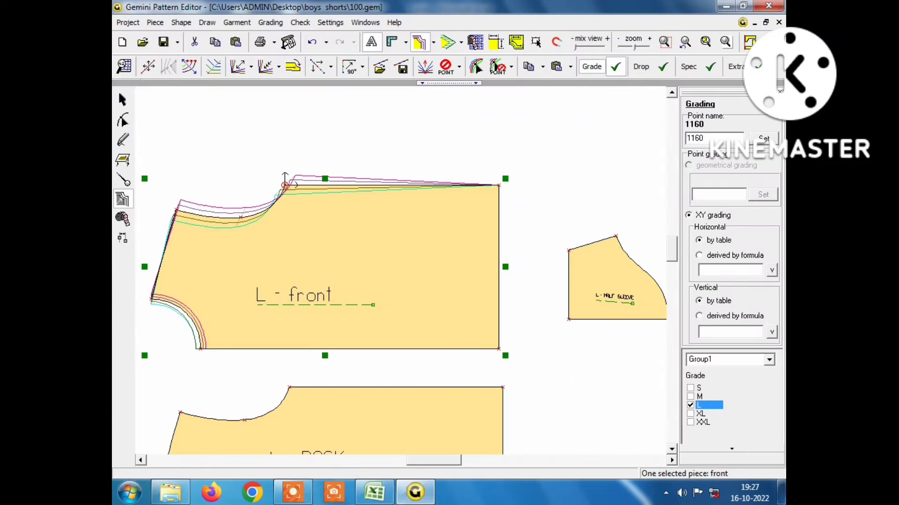
- Give corner point 747 a 1 cm vertical Y step for every size and accept
left_click(499, 184)
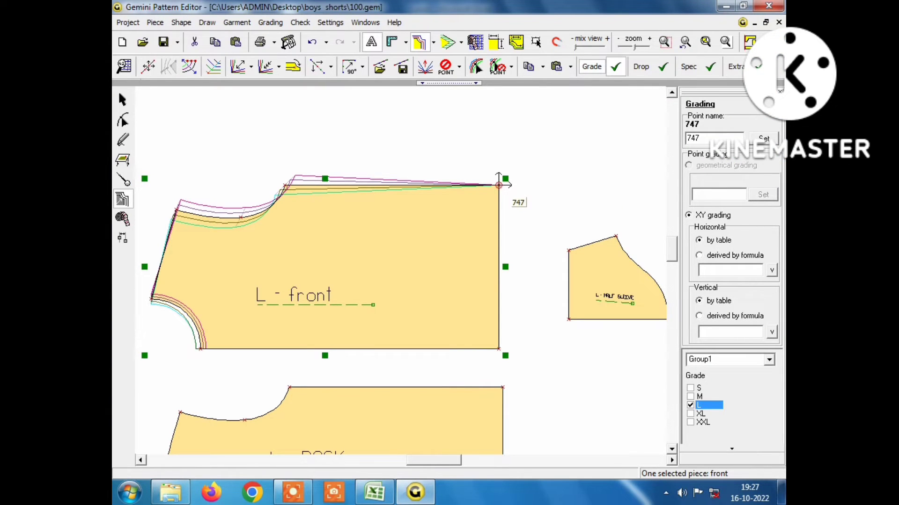
double_click(499, 184)
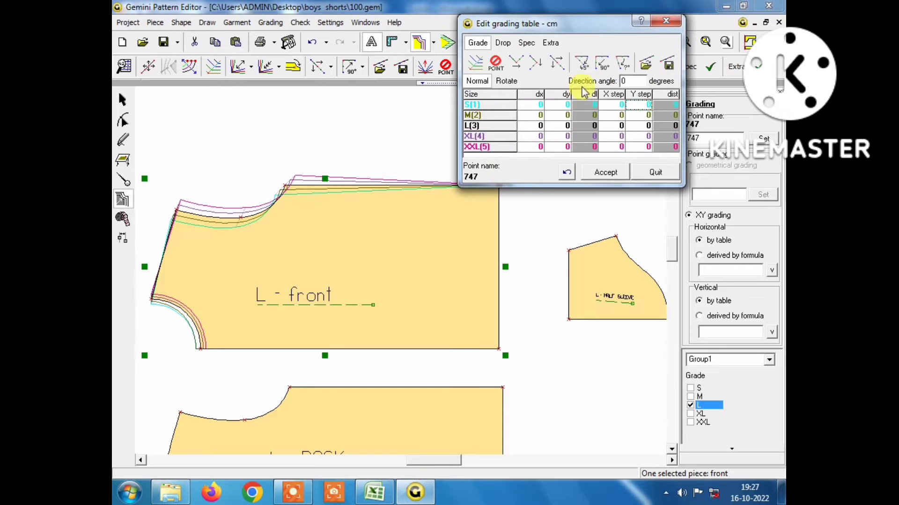
mouse_move(575, 29)
left_mouse_down()
mouse_move(534, 41)
mouse_move(664, 19)
left_mouse_up()
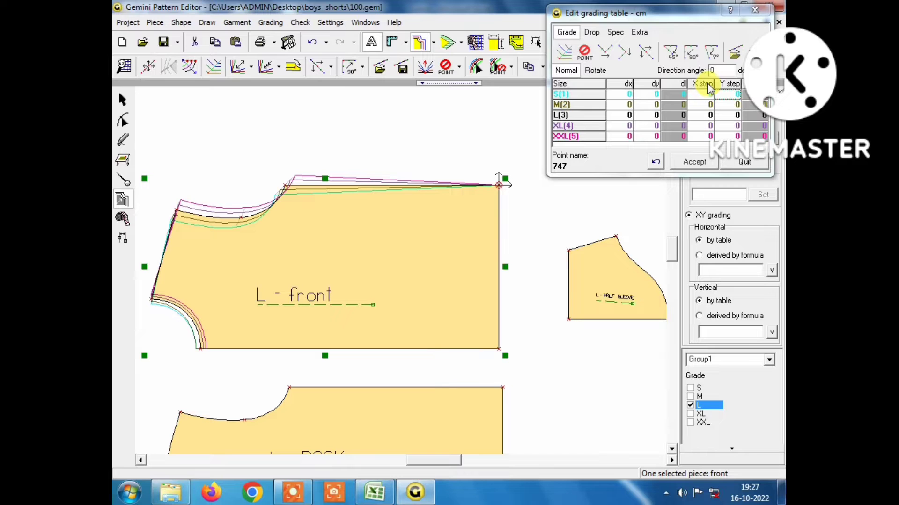
left_click(724, 86)
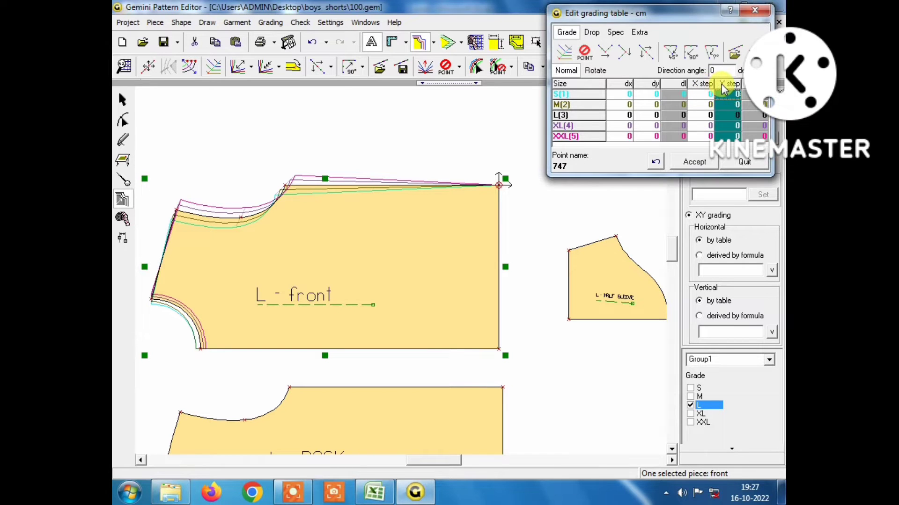
type("1")
key("Return")
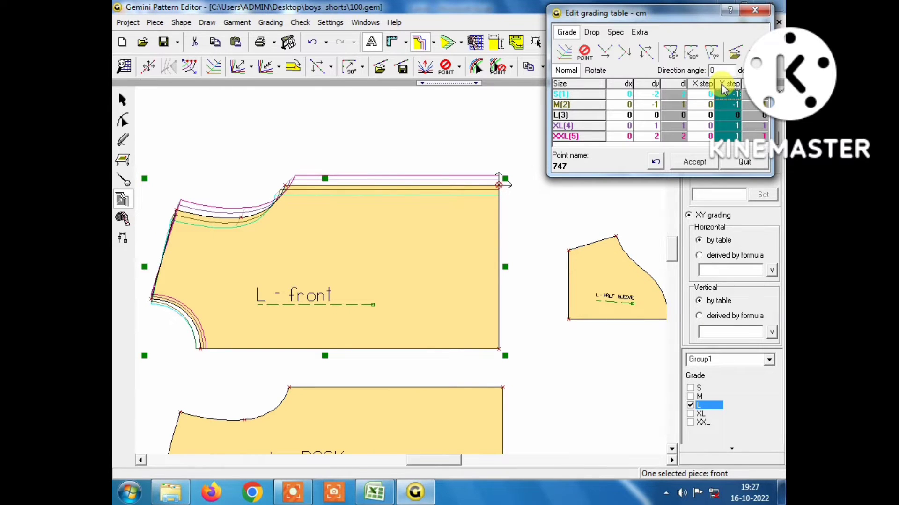
left_click(699, 161)
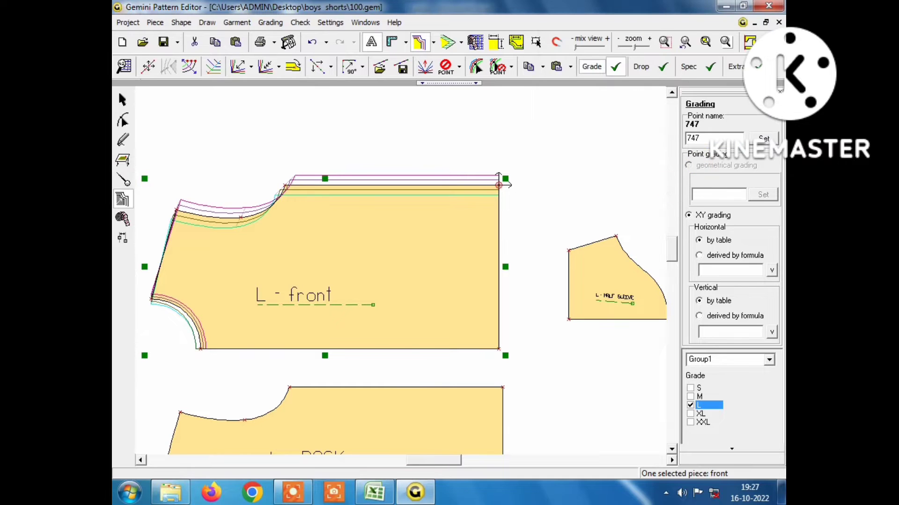
- Set point 747's horizontal X step to 2 for all sizes
left_click(374, 491)
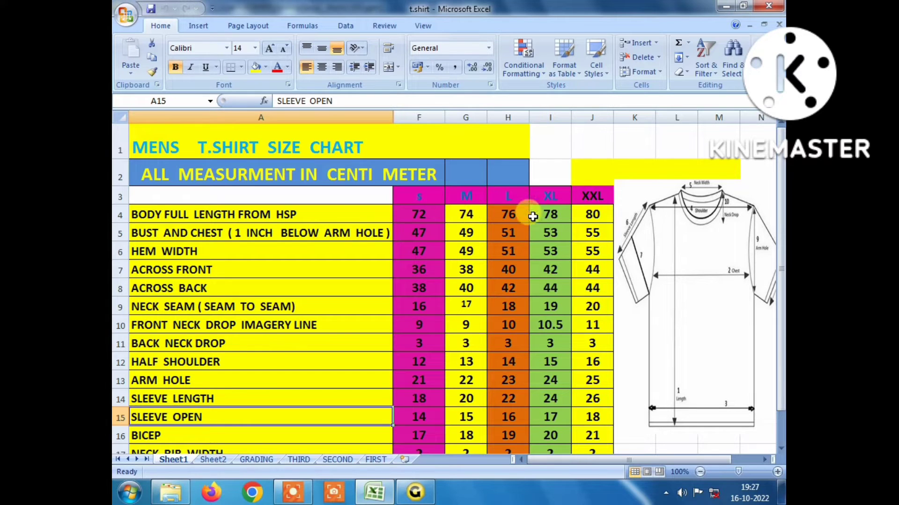
left_click(415, 492)
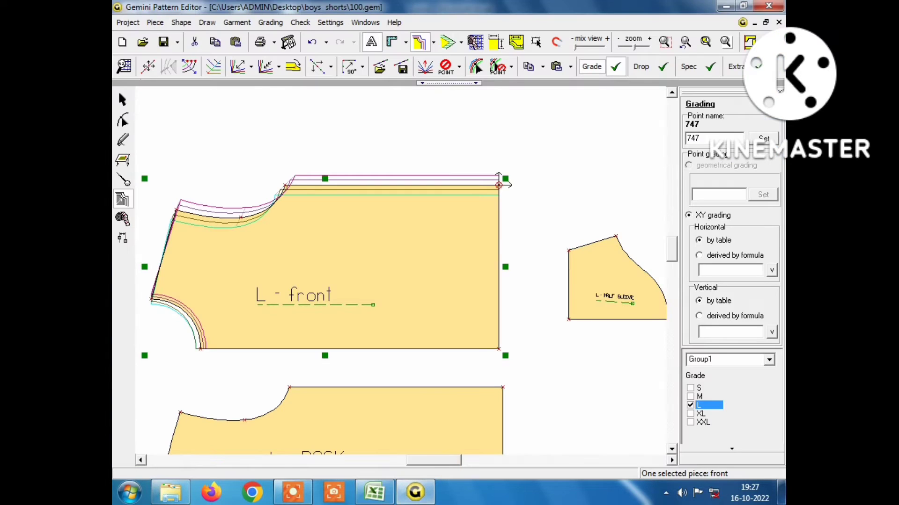
double_click(509, 185)
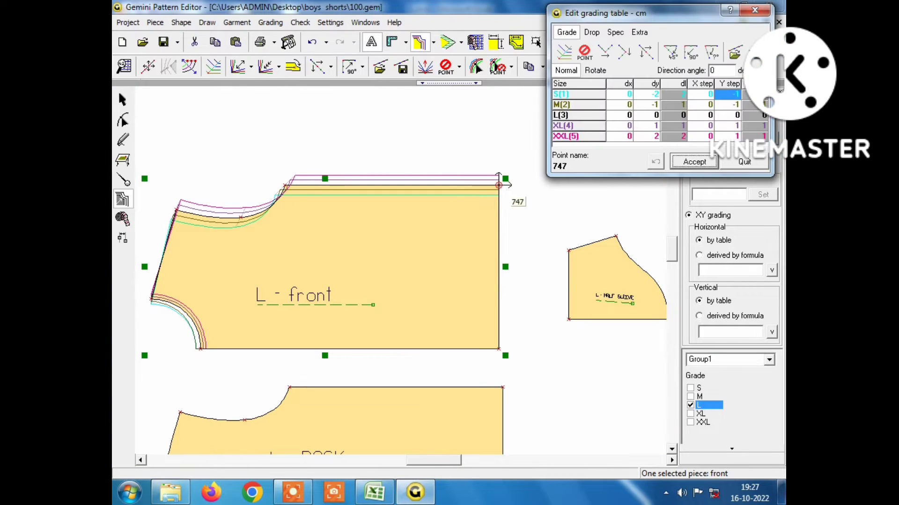
left_click(709, 88)
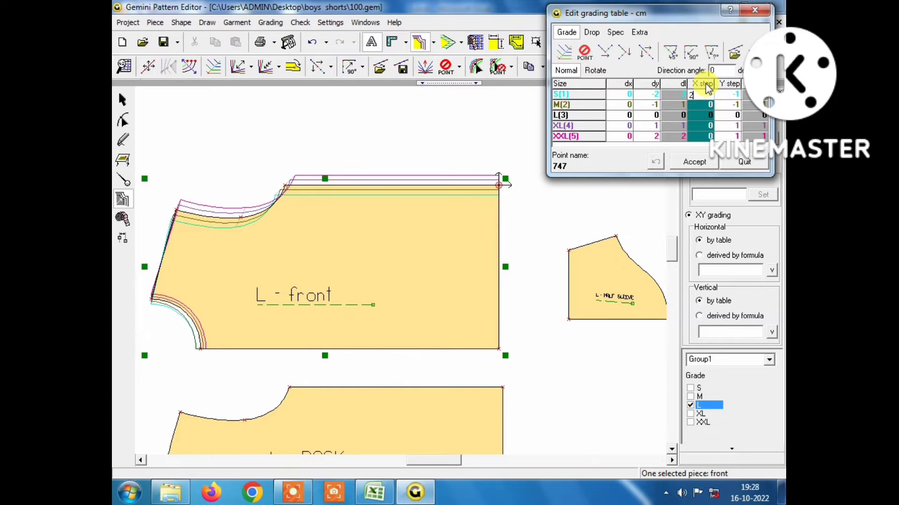
type("2")
key("Return")
key("Return")
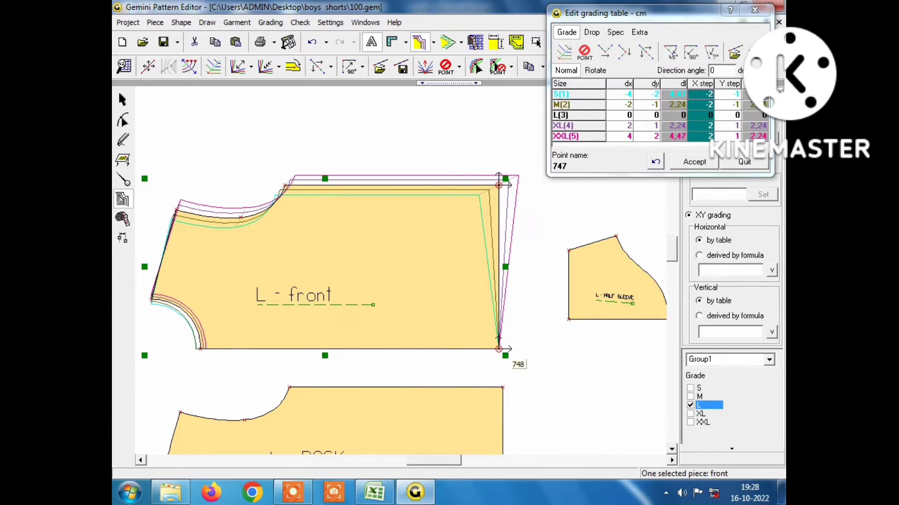
- Set corner point 748's horizontal X step to 2 for all sizes
left_click(711, 89)
left_click(700, 84)
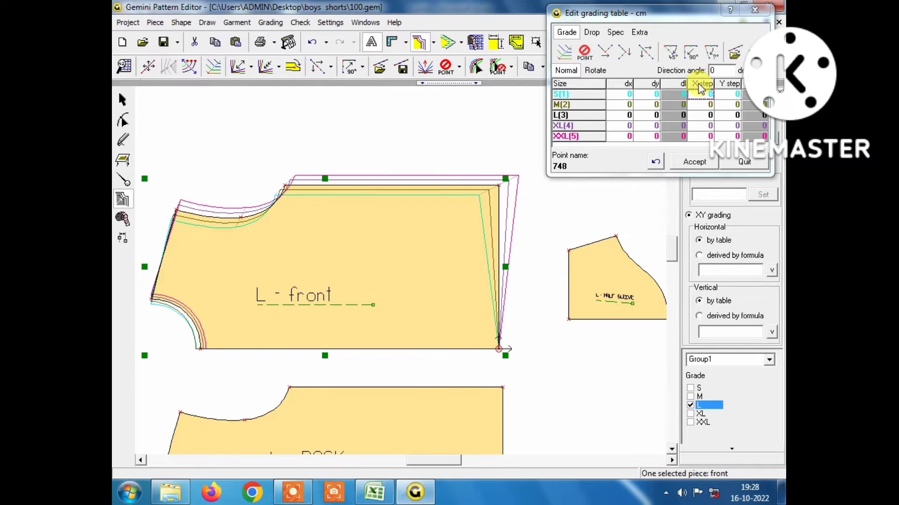
type("2")
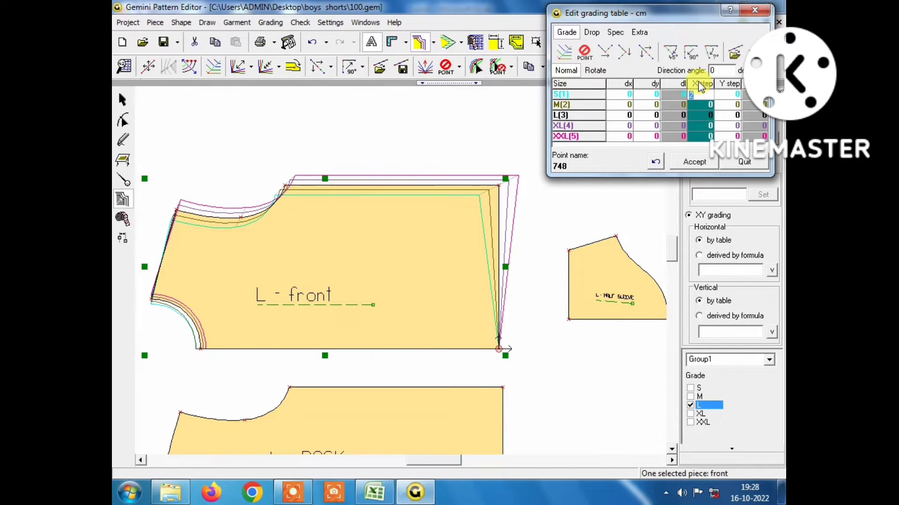
key("Return")
- Accept point 748's grading and zoom to inspect the size outlines
left_click(755, 10)
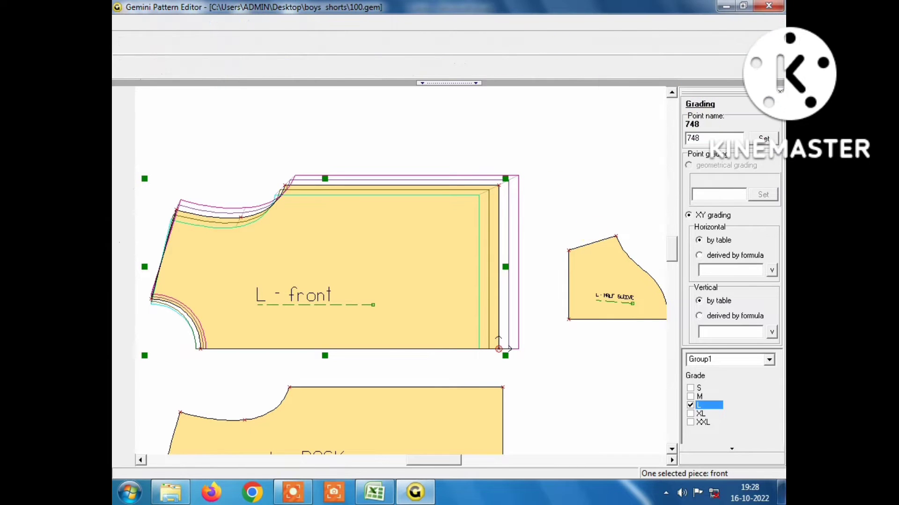
scroll(438, 263, "up", 1)
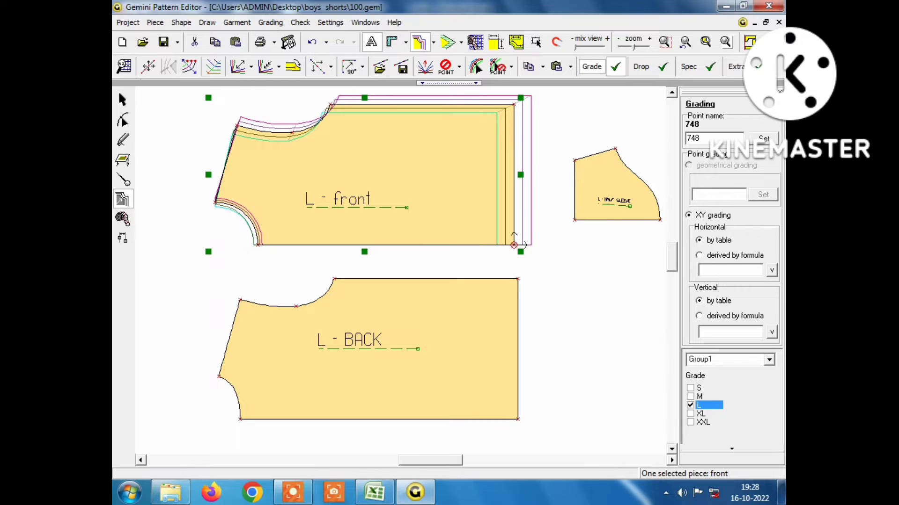
scroll(154, 352, "down", 1)
scroll(155, 352, "down", 1)
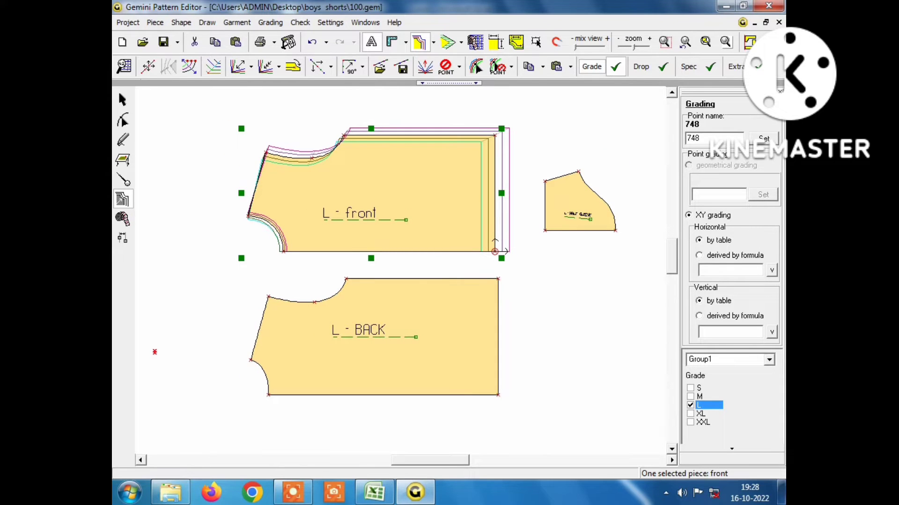
scroll(154, 352, "up", 1)
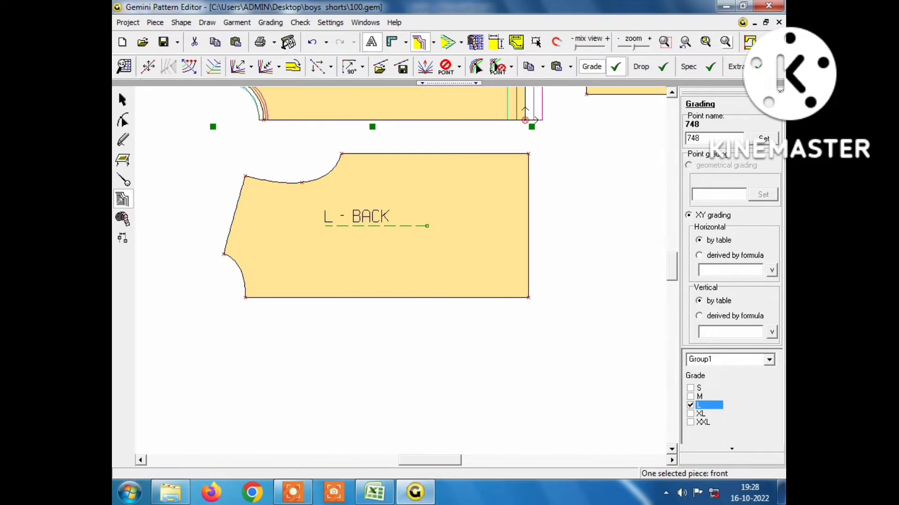
scroll(173, 336, "up", 1)
scroll(172, 336, "up", 1)
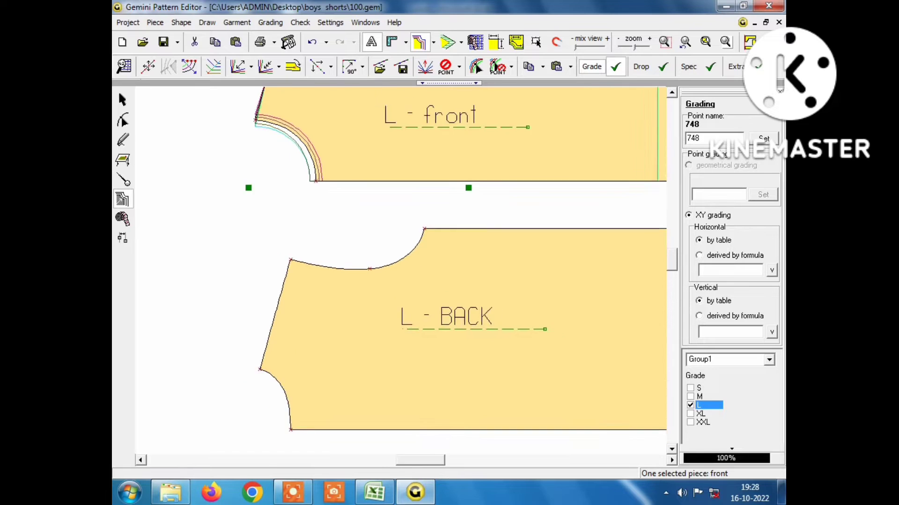
scroll(172, 336, "down", 1)
- Lay the front piece over the back piece and display its graded size outlines
left_click(121, 99)
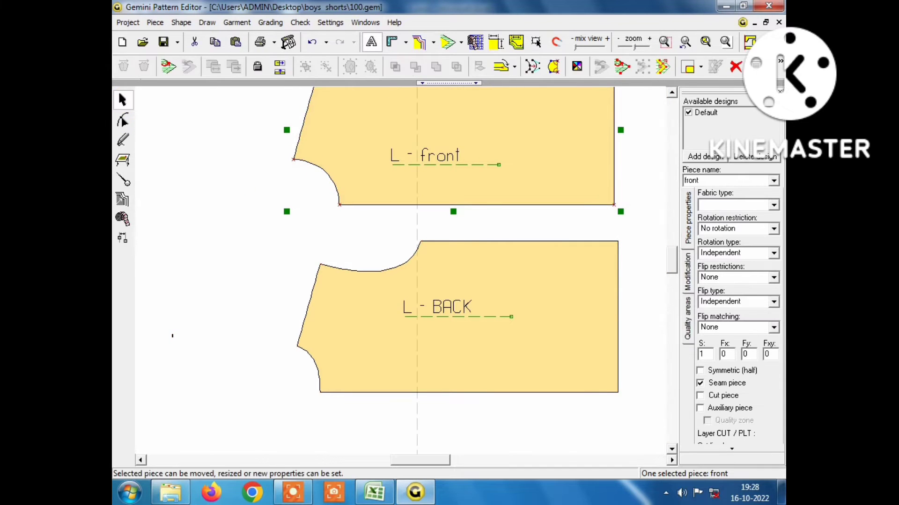
left_click_drag(421, 140, 497, 265)
scroll(345, 260, "up", 1)
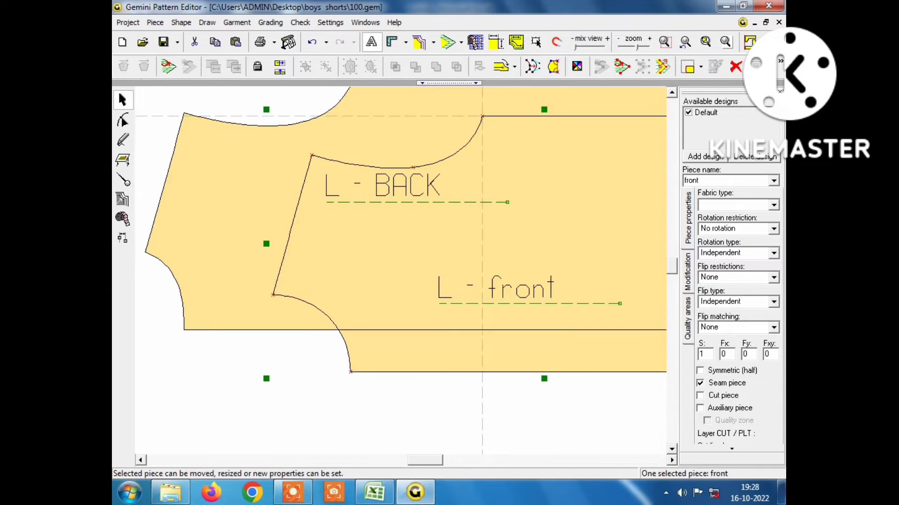
left_click(544, 244)
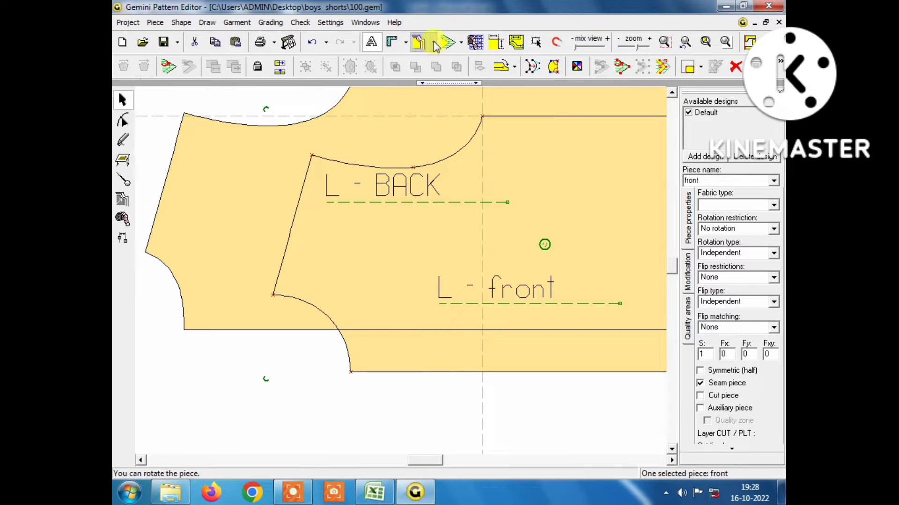
left_click(419, 42)
scroll(161, 356, "up", 1)
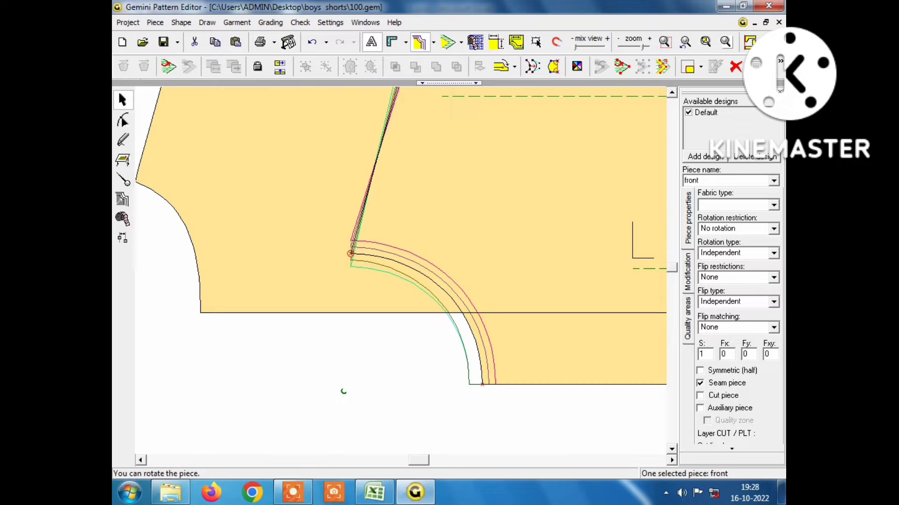
left_click(544, 244)
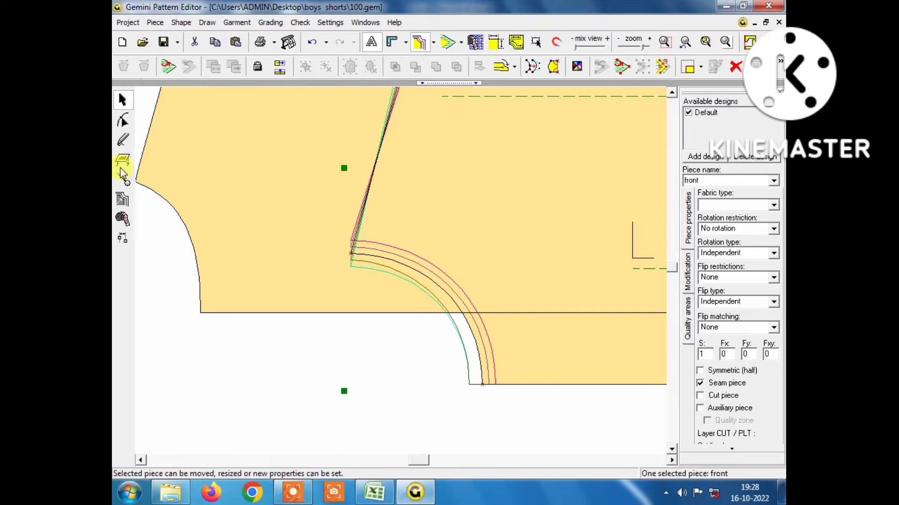
left_click(122, 199)
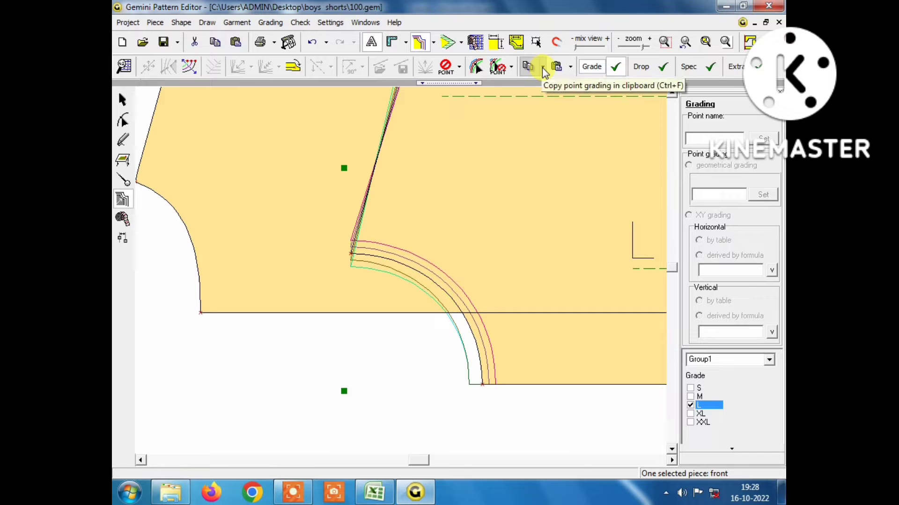
- Copy the front point's grading and inspect BACK point 1322's grading table
left_click(544, 70)
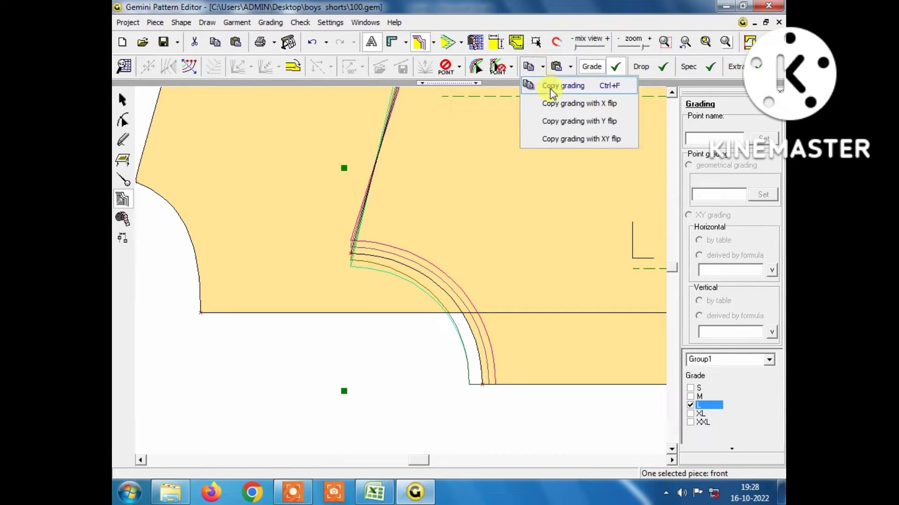
left_click(550, 86)
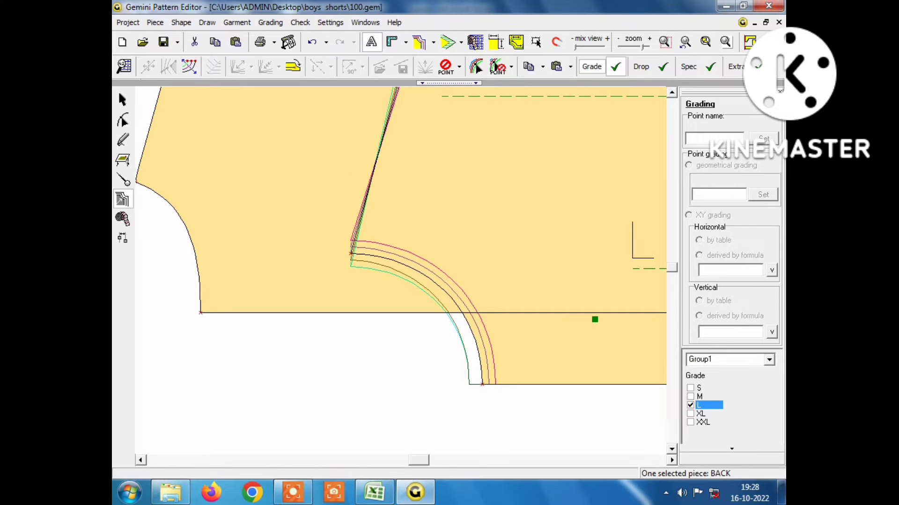
left_click(121, 200)
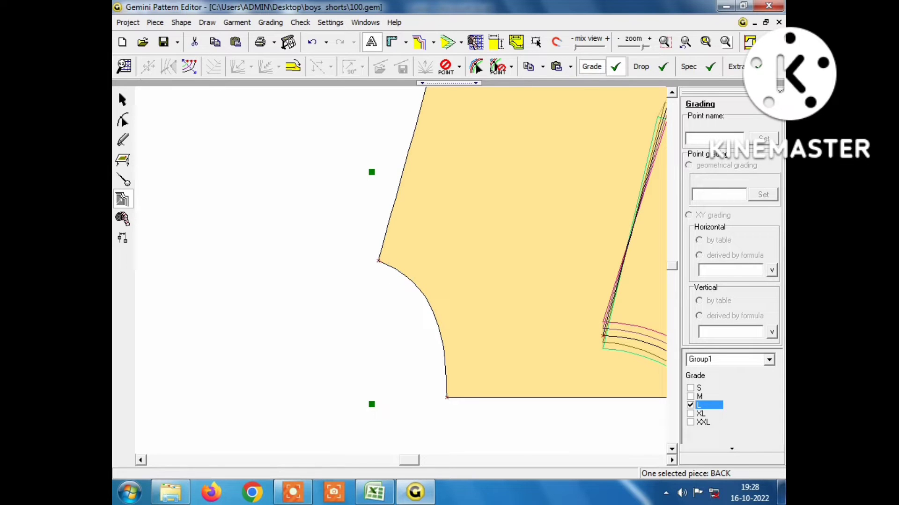
scroll(267, 264, "down", 3)
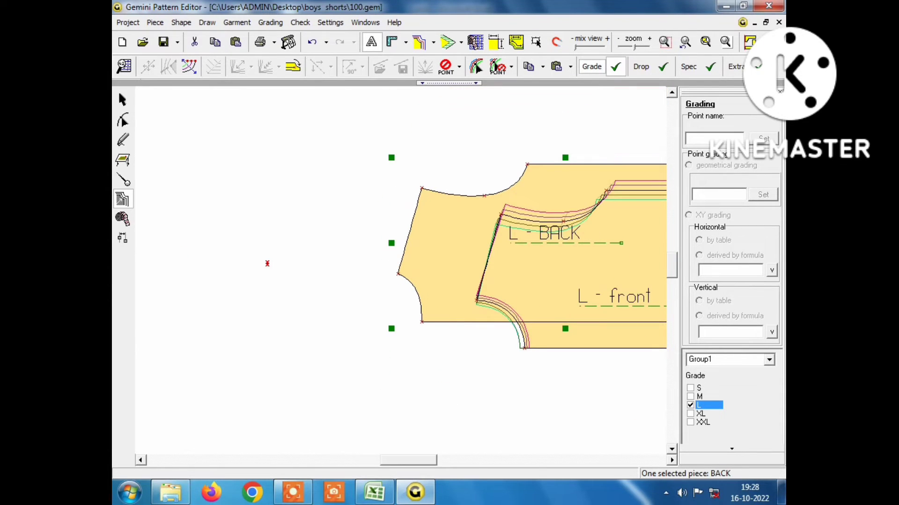
double_click(398, 272)
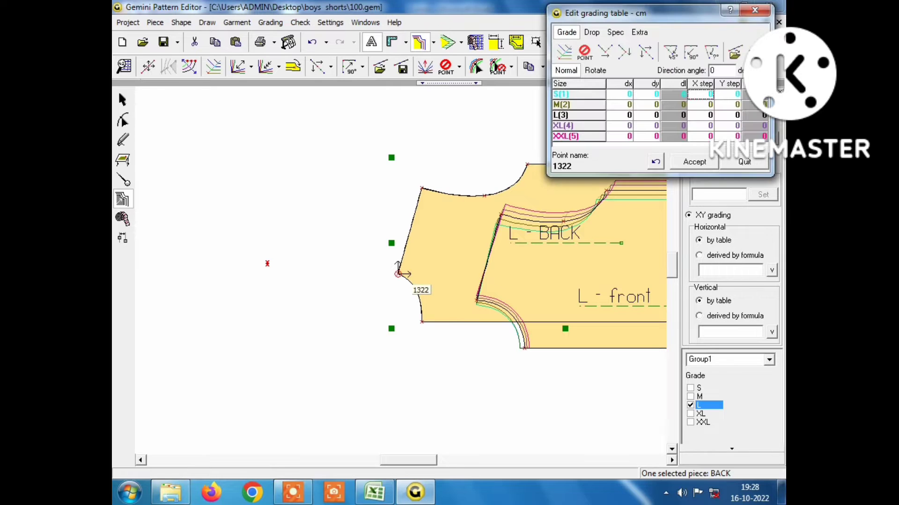
left_click(758, 11)
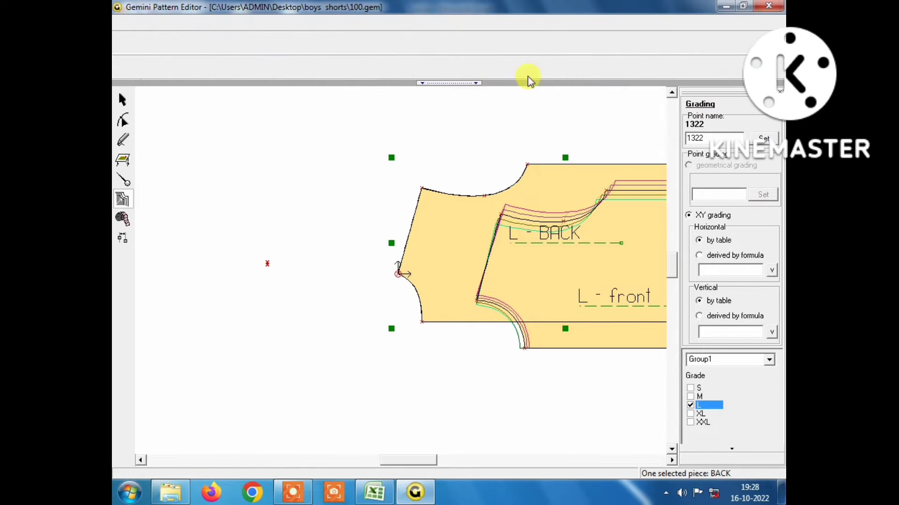
- Paste the copied front grading onto BACK point 1322
left_click(571, 70)
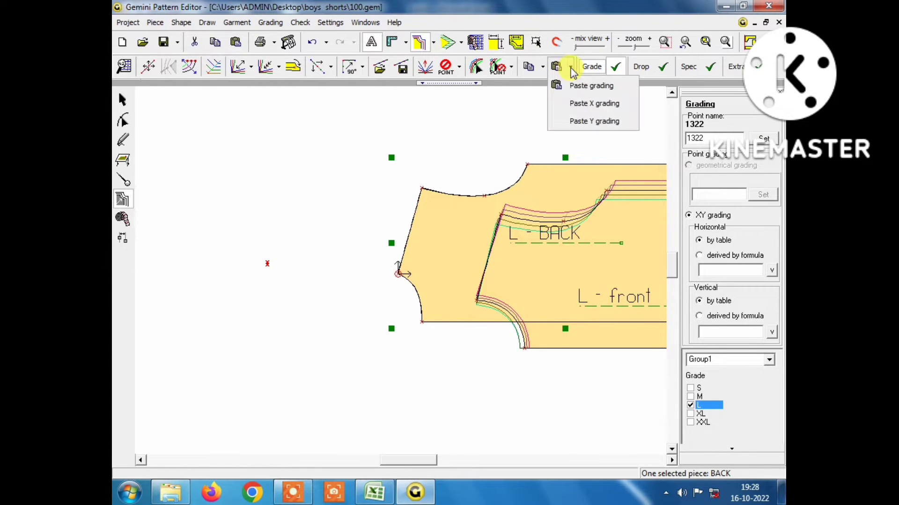
left_click(571, 70)
left_click(575, 89)
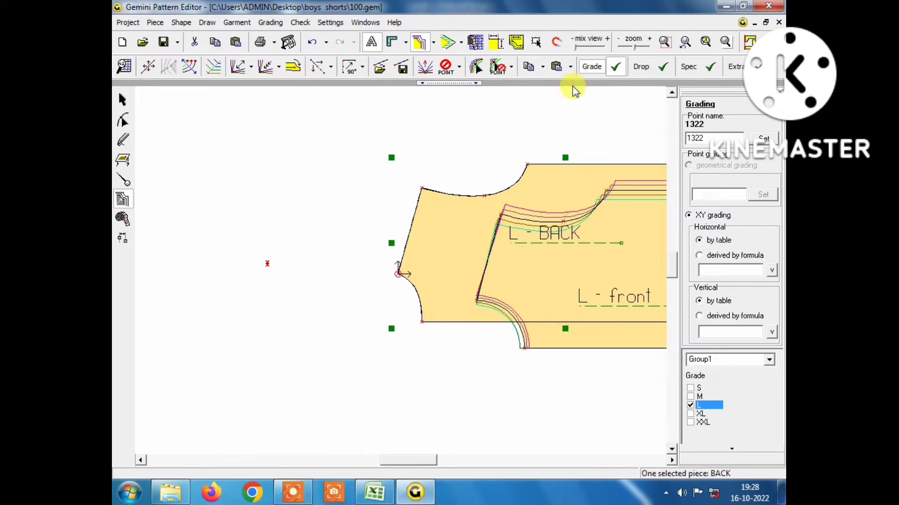
scroll(467, 262, "up", 1)
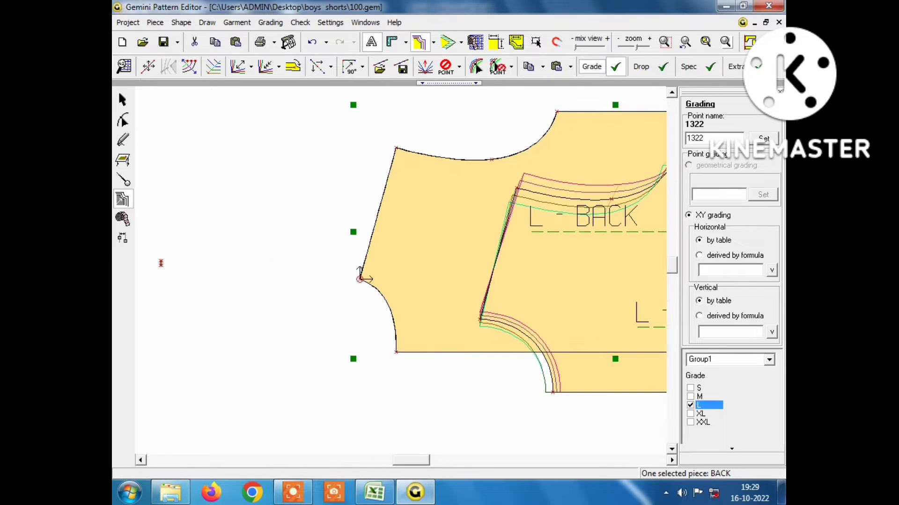
left_click(570, 67)
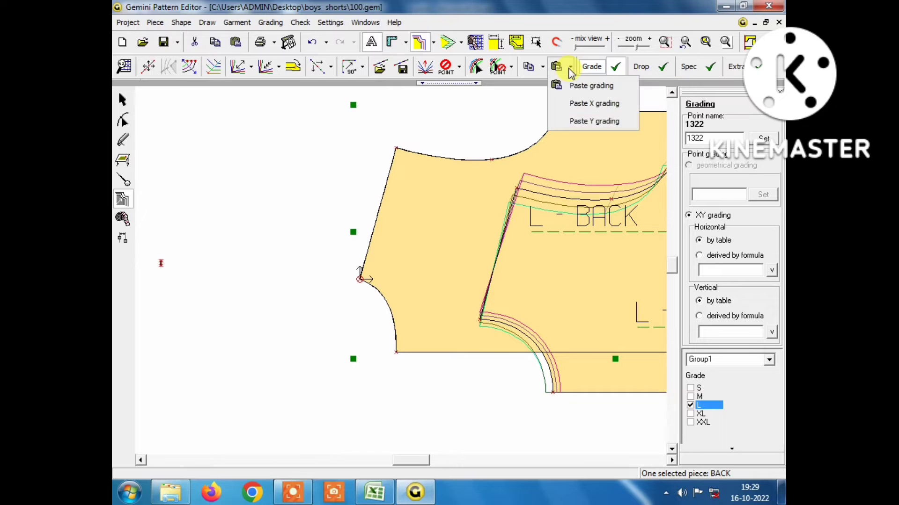
left_click(580, 89)
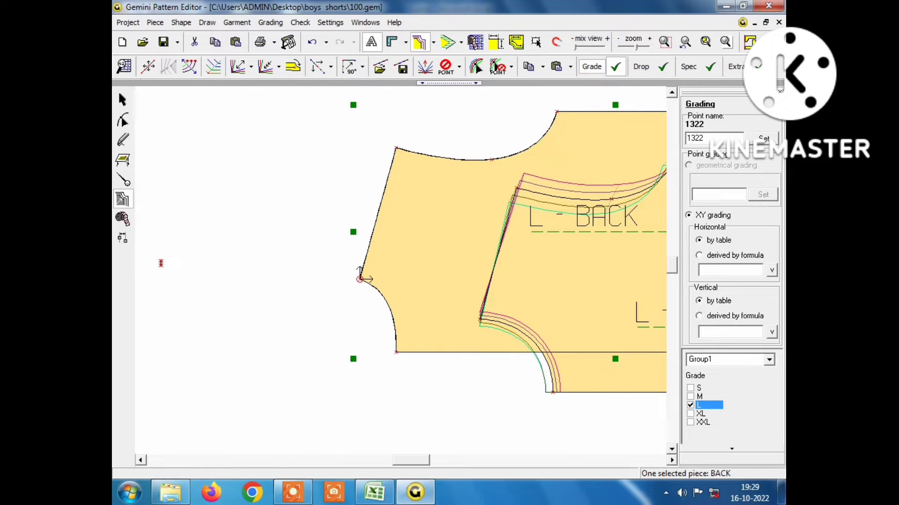
- Copy front point 1148's grading and paste it onto BACK point 1322
left_click(480, 318)
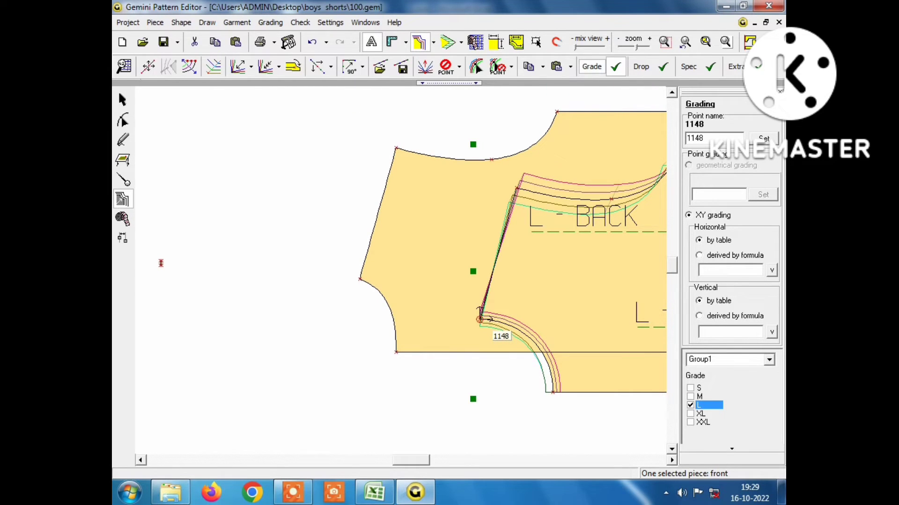
left_click(543, 70)
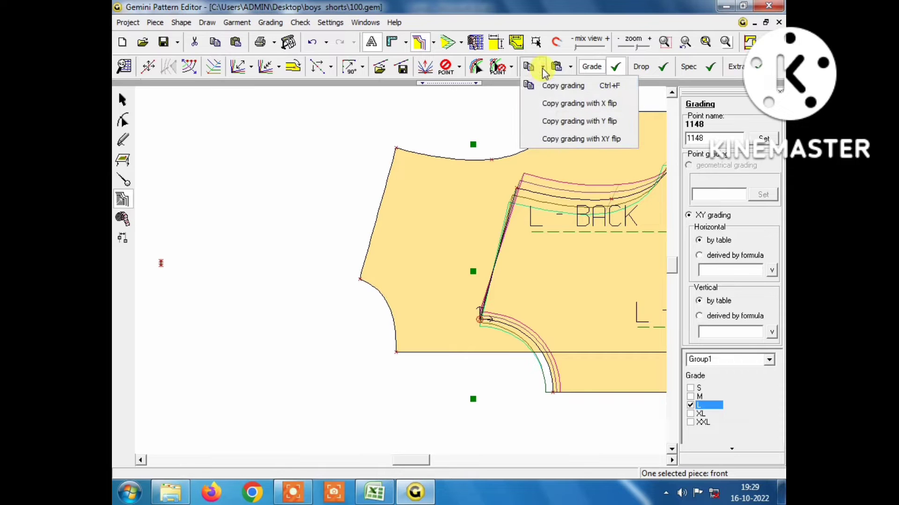
left_click(548, 86)
left_click(361, 280)
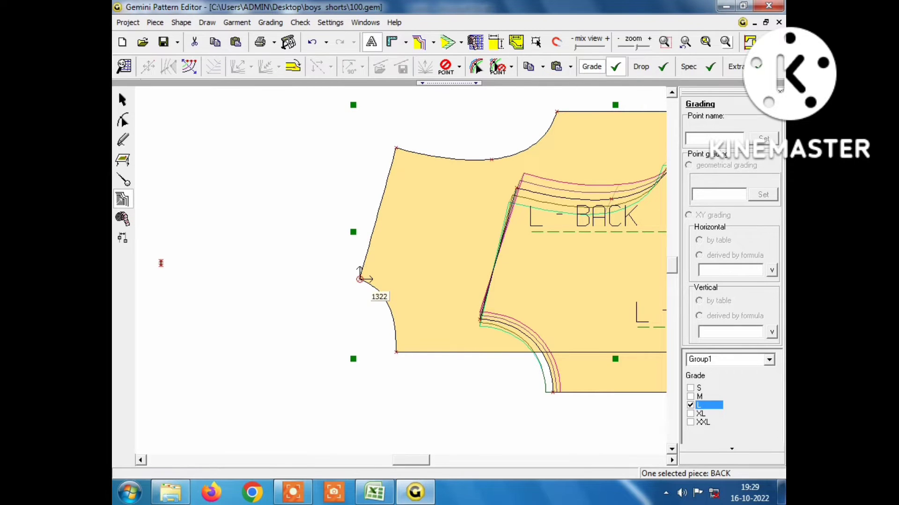
left_click(592, 67)
left_click(762, 11)
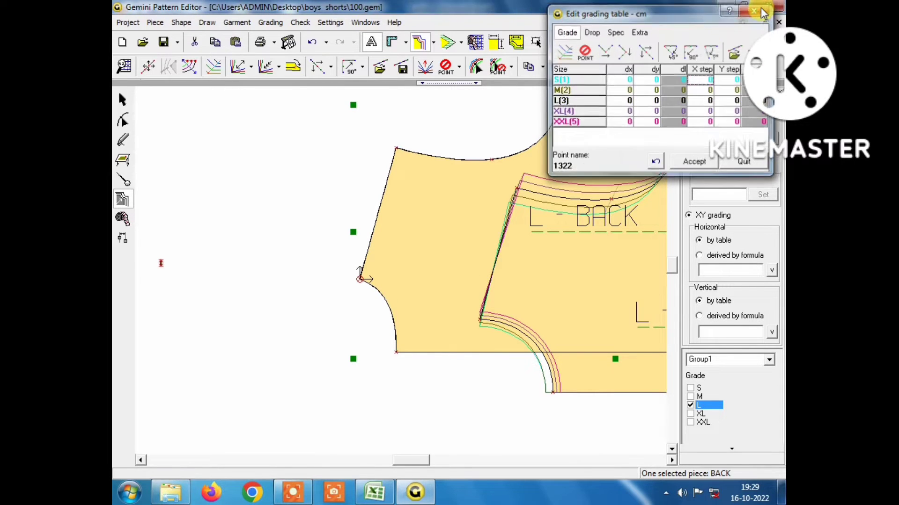
left_click(570, 69)
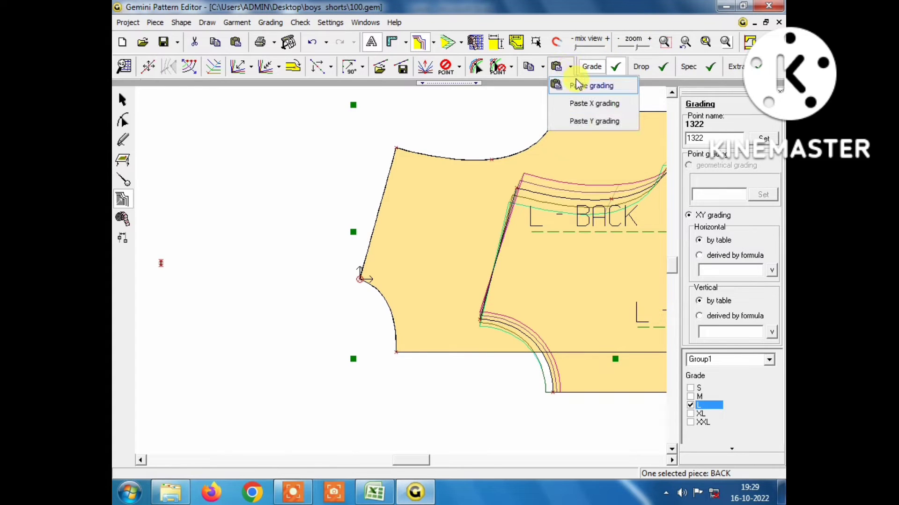
left_click(581, 90)
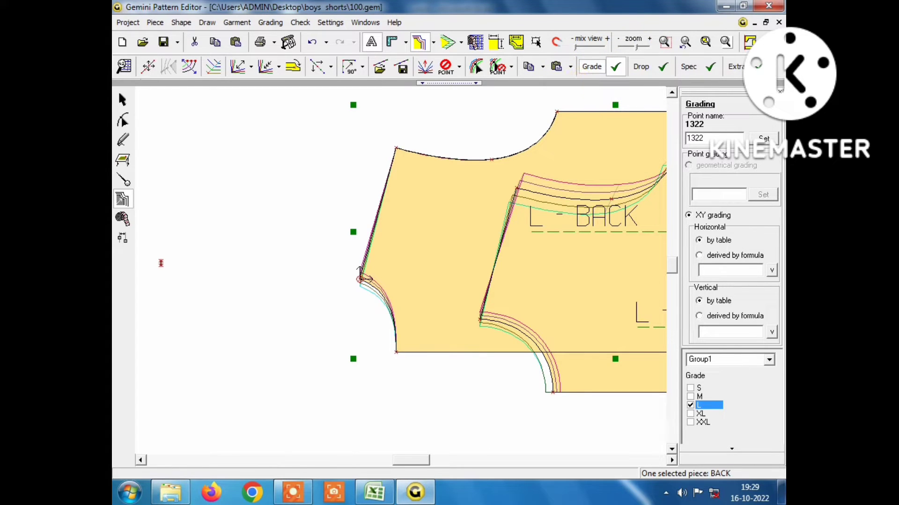
- Copy front point 1149's grading and paste it onto BACK corner point 1323
scroll(374, 253, "up", 2)
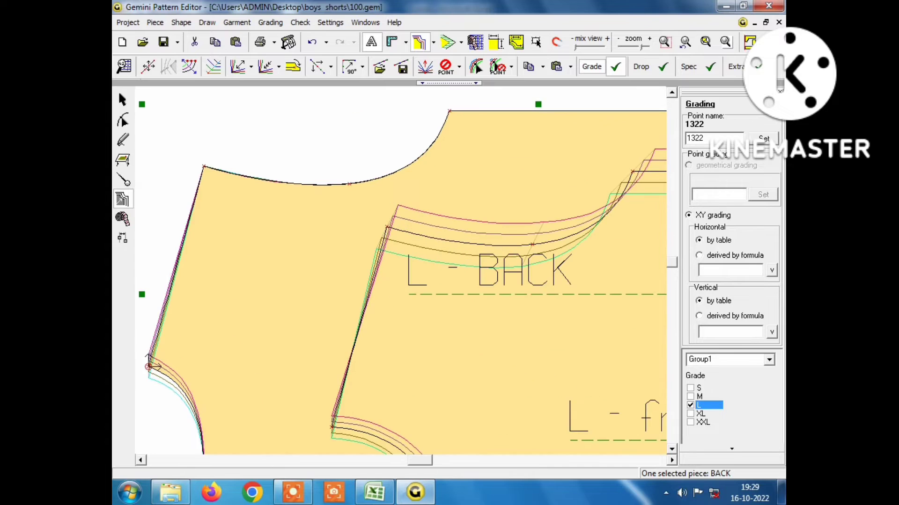
left_click(388, 227)
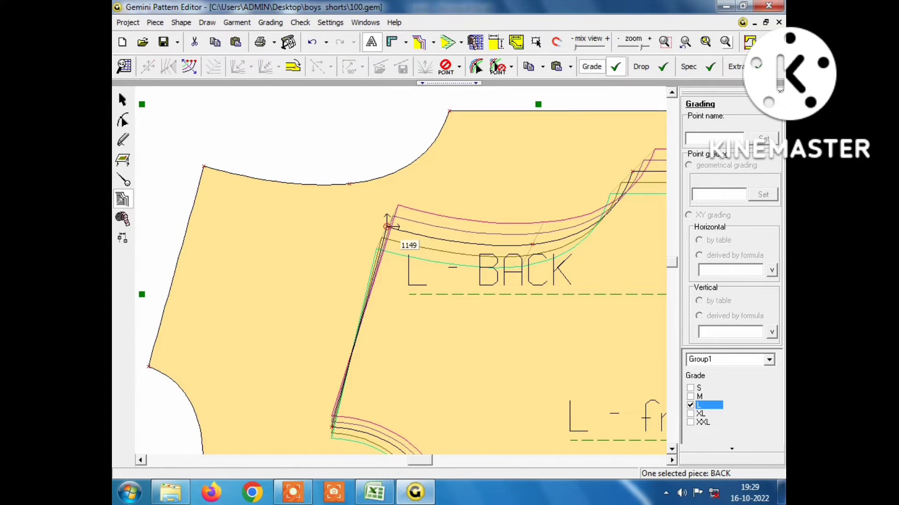
left_click(388, 226)
left_click(543, 67)
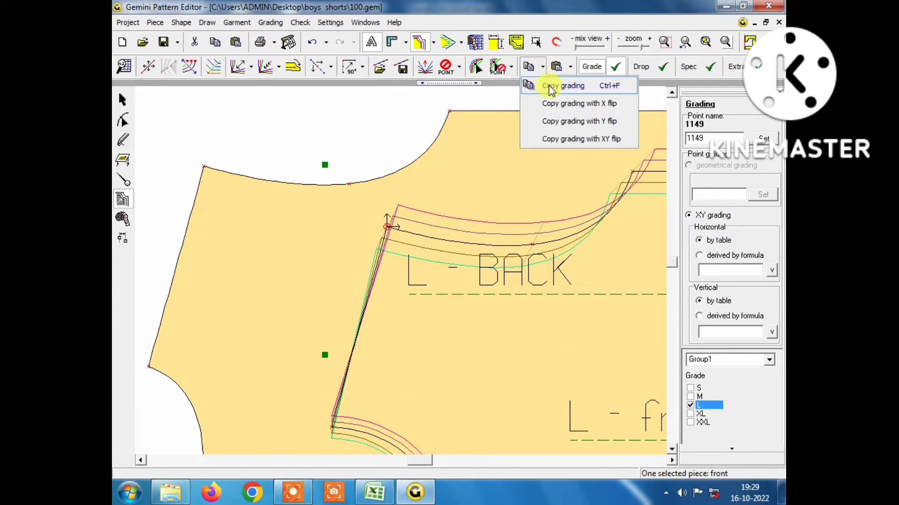
left_click(543, 85)
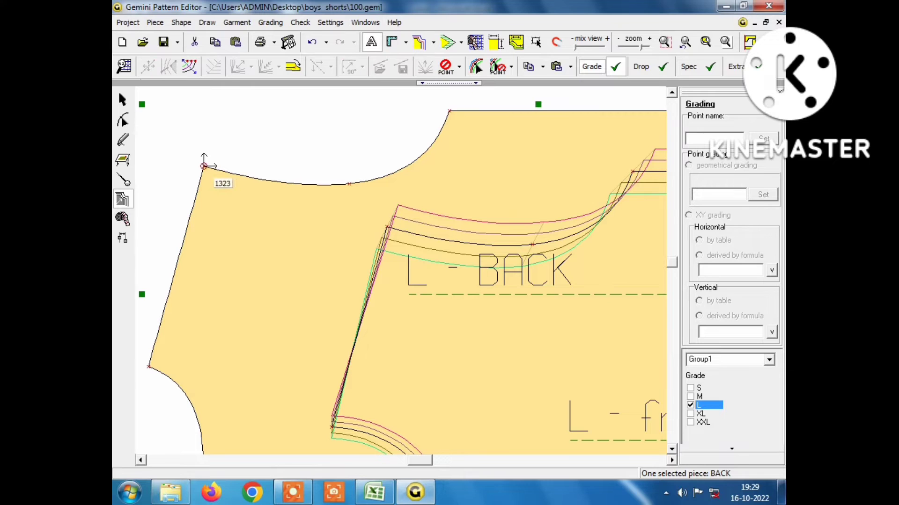
left_click(204, 167)
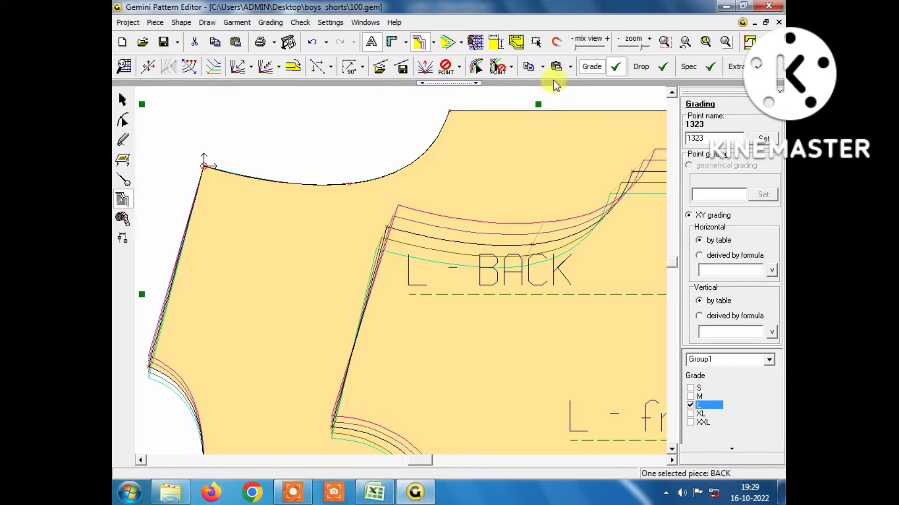
left_click(566, 70)
left_click(570, 68)
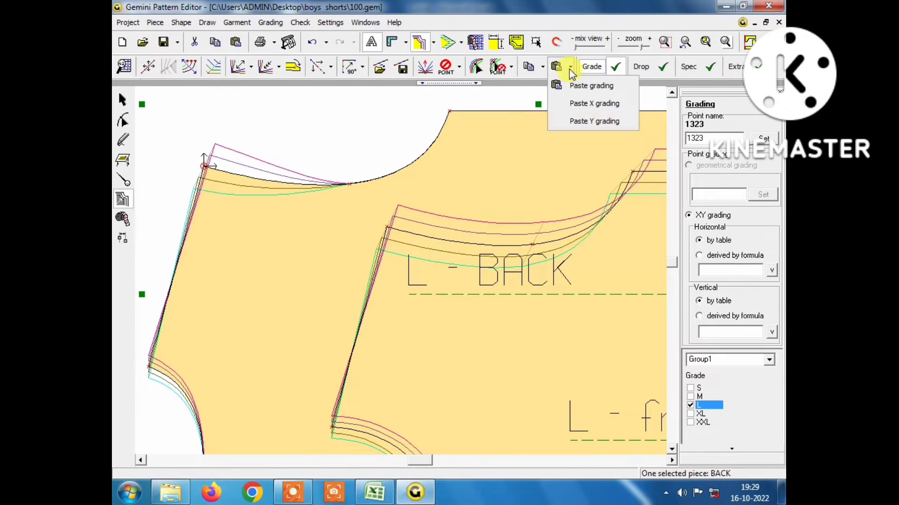
left_click(579, 89)
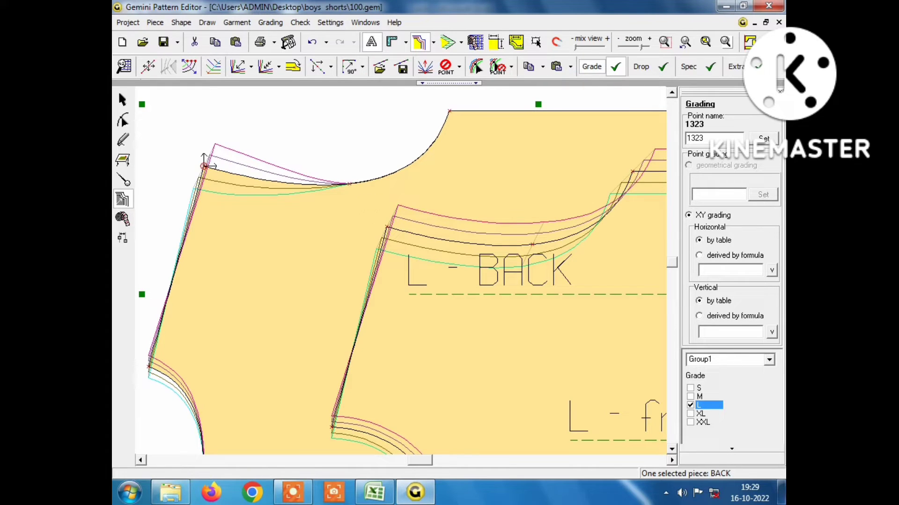
left_click(300, 497)
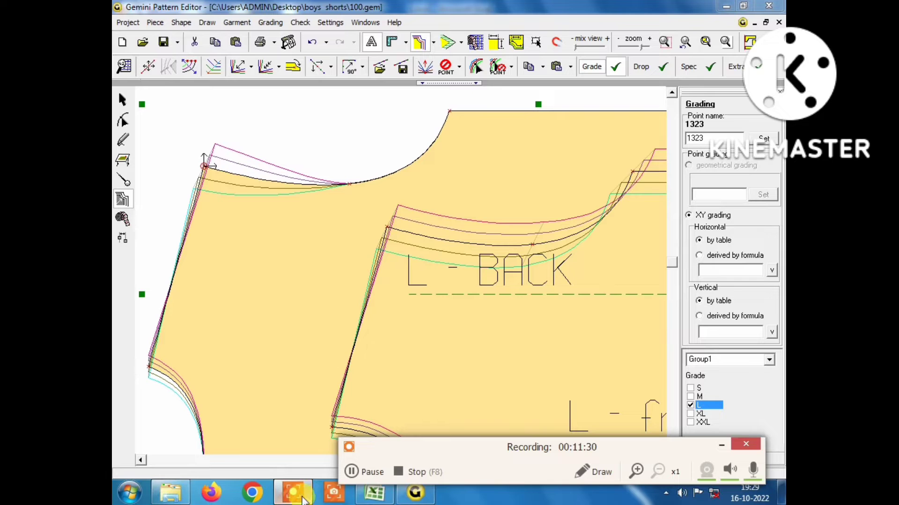
left_click(726, 445)
left_click(376, 494)
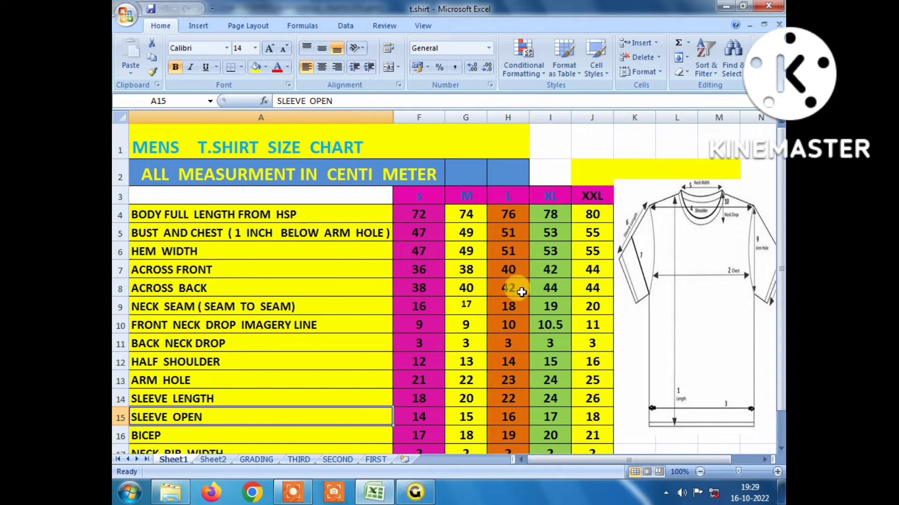
left_click(374, 498)
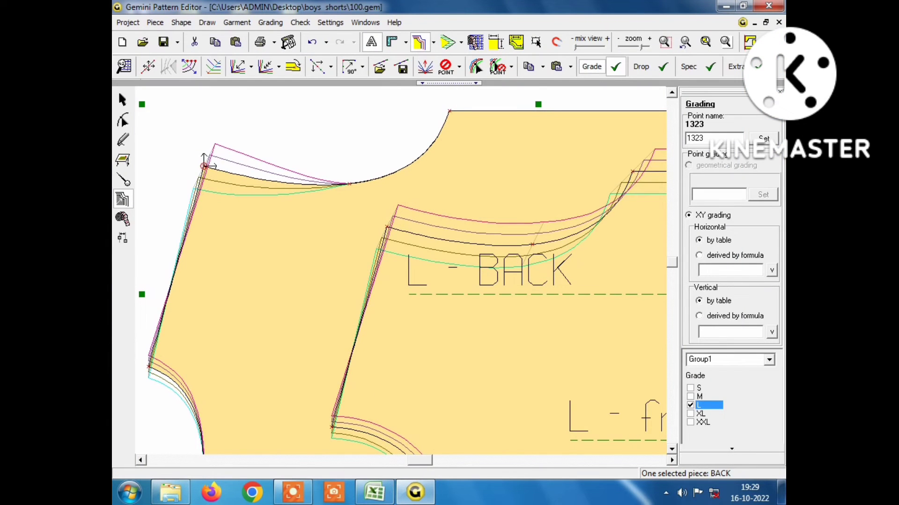
- Paste the copied grading onto BACK curve point 1324 and copy its grading
left_click(349, 182)
left_click(558, 68)
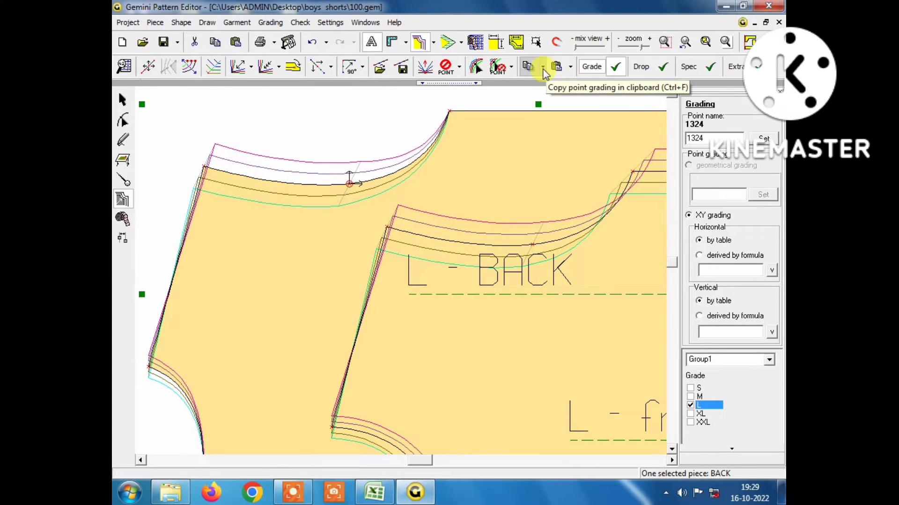
left_click(542, 67)
left_click(552, 84)
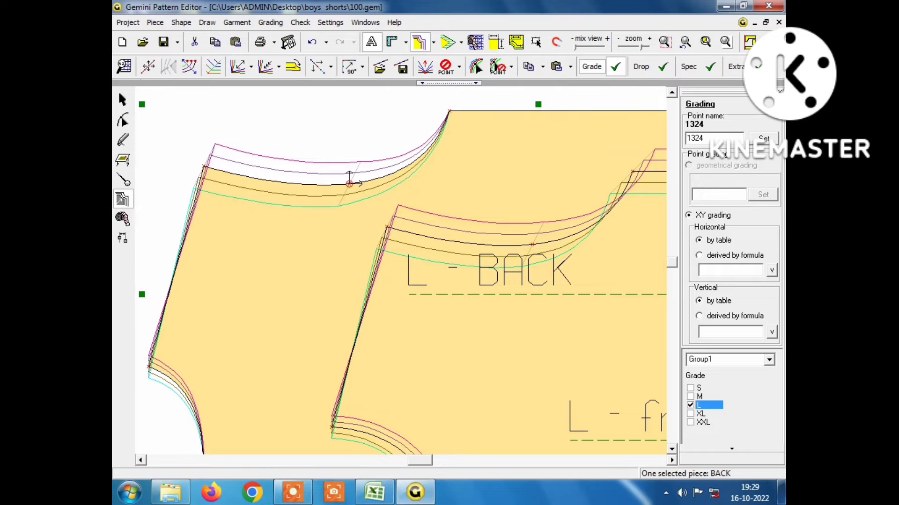
left_click(543, 68)
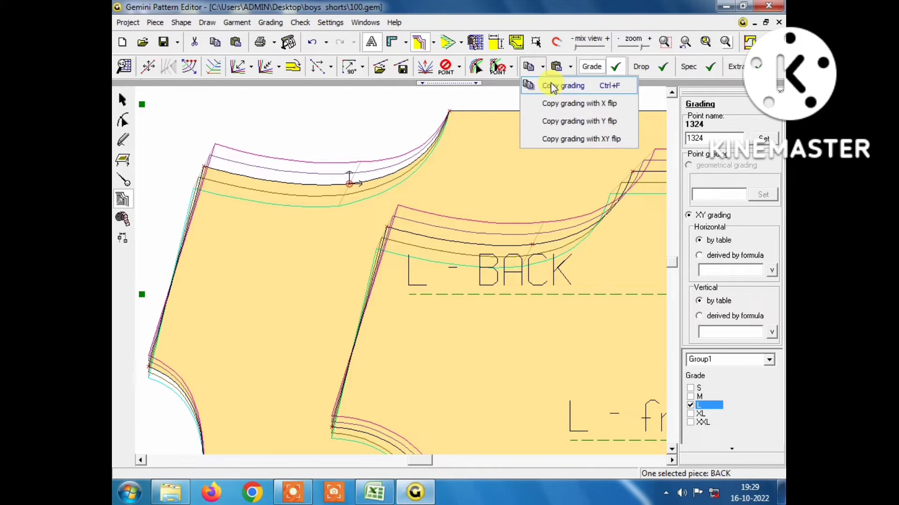
left_click(551, 86)
left_click(562, 70)
left_click(574, 88)
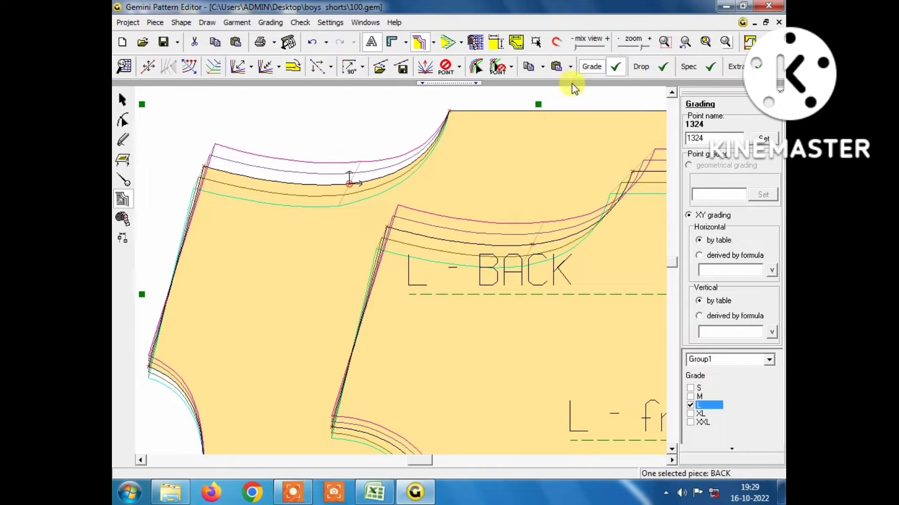
- Transfer front neck point 1160's grading onto BACK neck point 1318
scroll(410, 281, "down", 1)
scroll(410, 281, "down", 1)
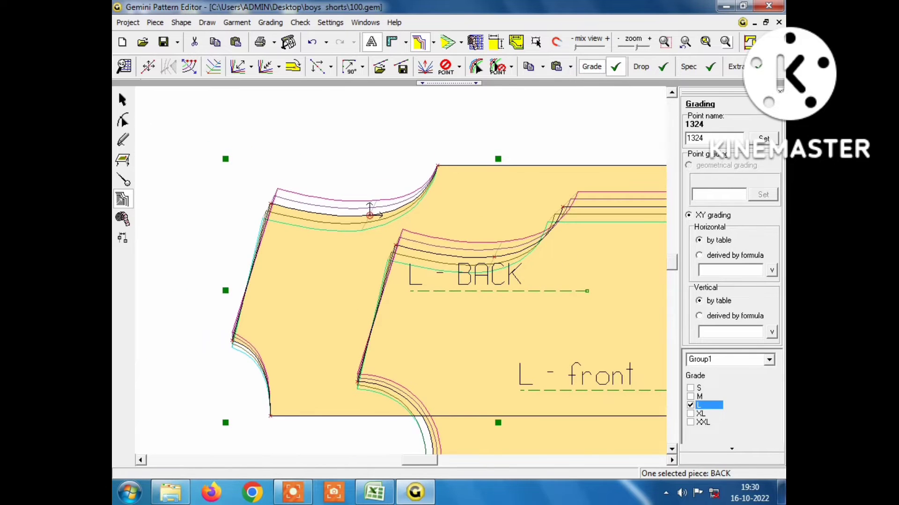
scroll(410, 281, "down", 1)
scroll(384, 233, "up", 1)
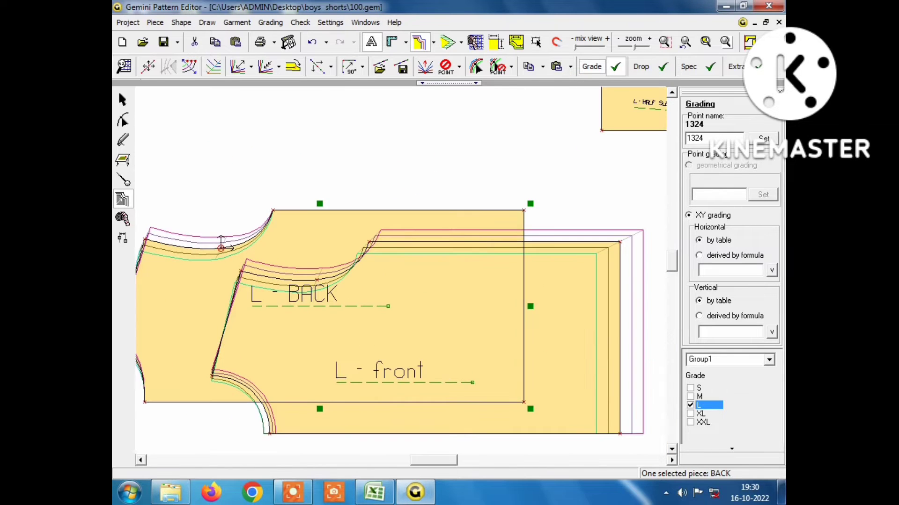
left_click(221, 243)
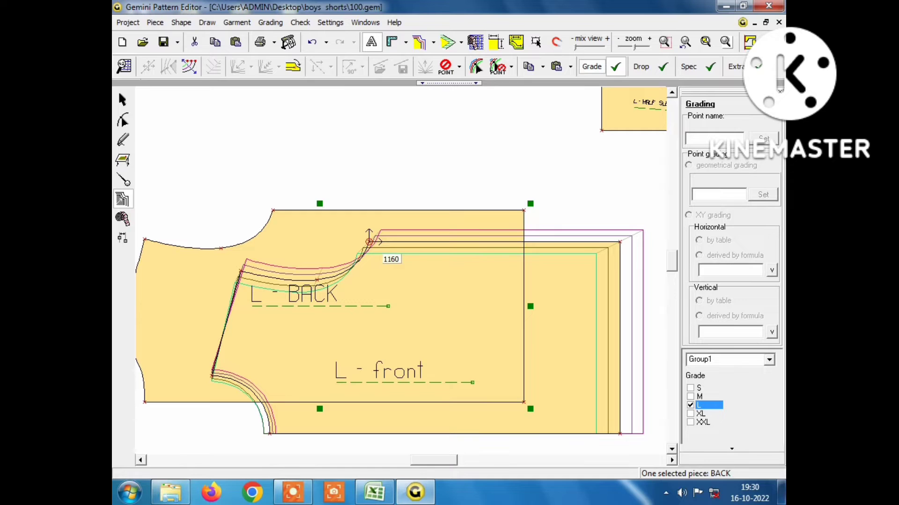
left_click(368, 241)
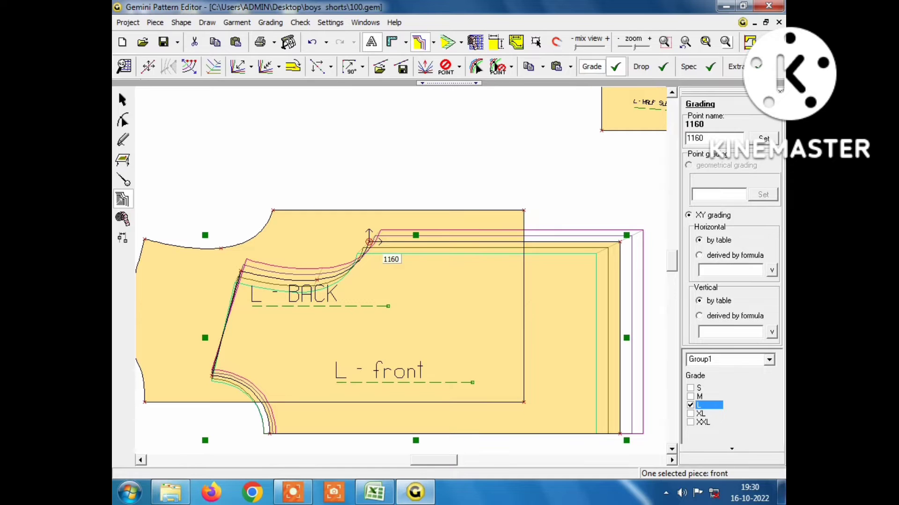
left_click(543, 69)
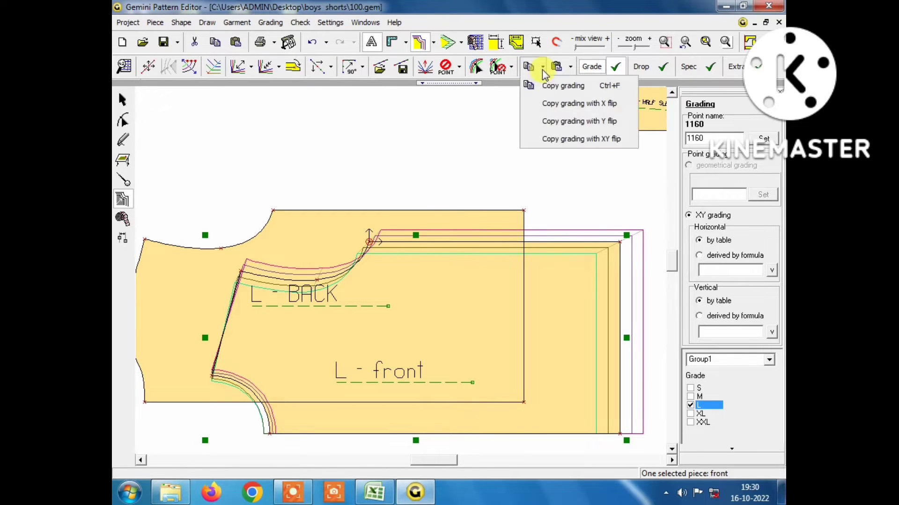
left_click(548, 85)
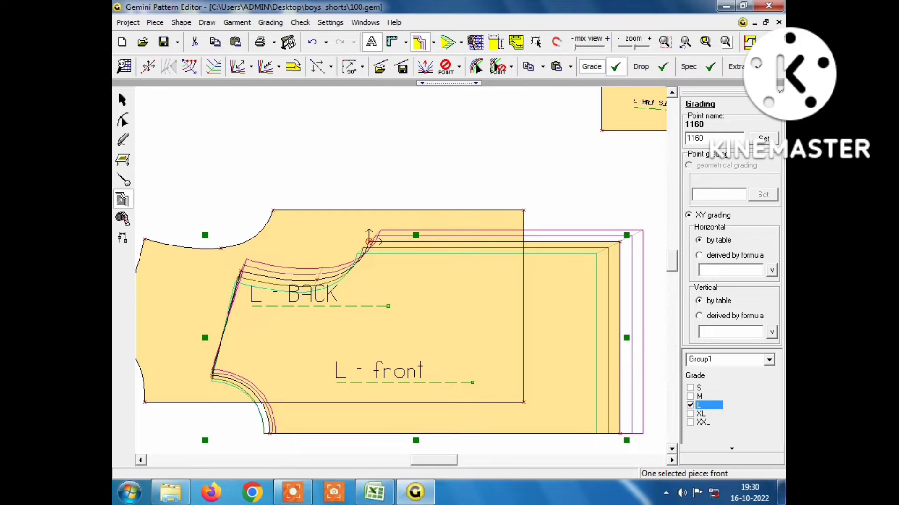
left_click(273, 210)
left_click(570, 68)
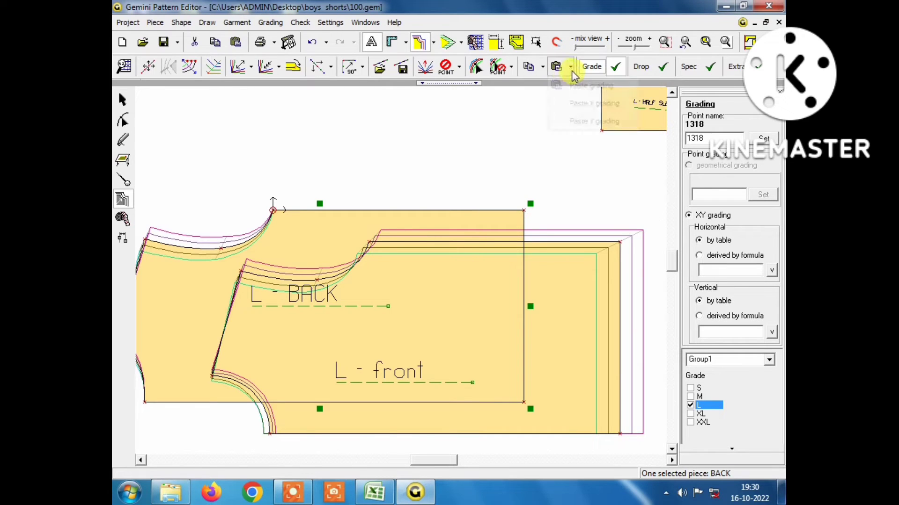
left_click(580, 85)
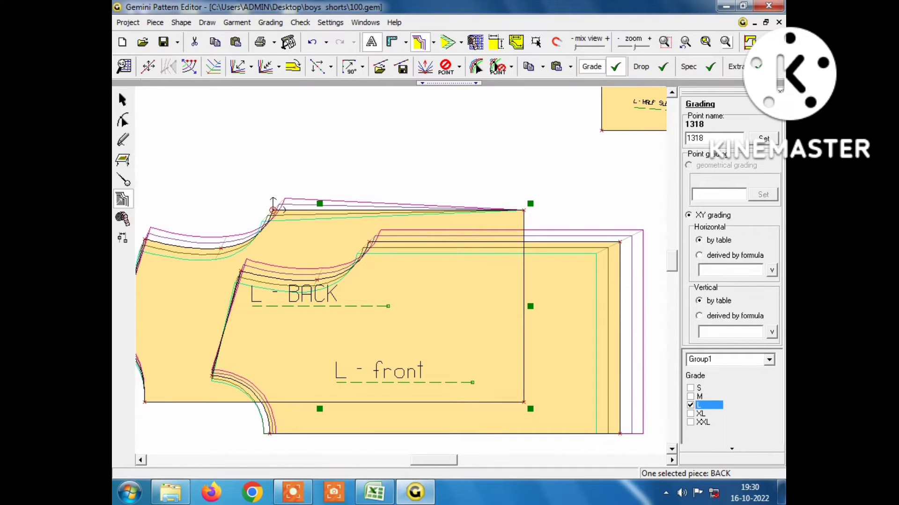
- Transfer front shoulder point 747's grading onto BACK shoulder point 1319
left_click(620, 242)
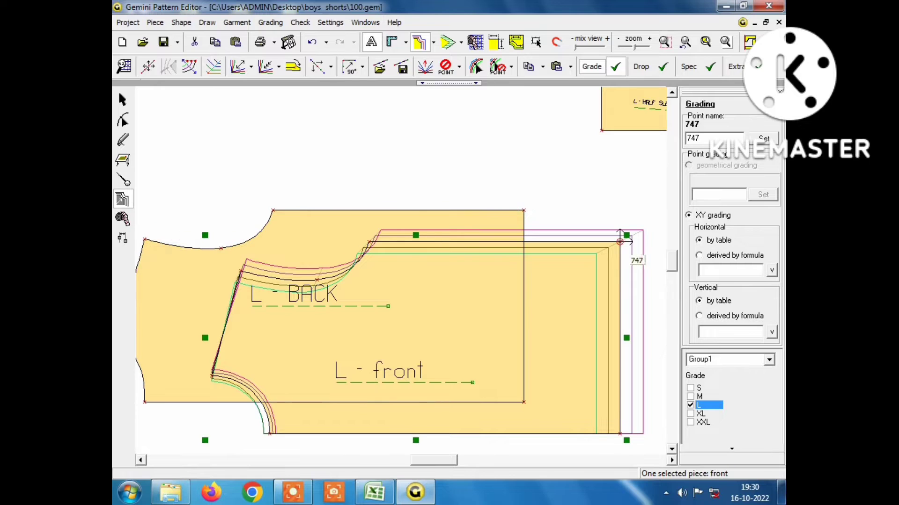
left_click(543, 68)
left_click(551, 85)
left_click(524, 210)
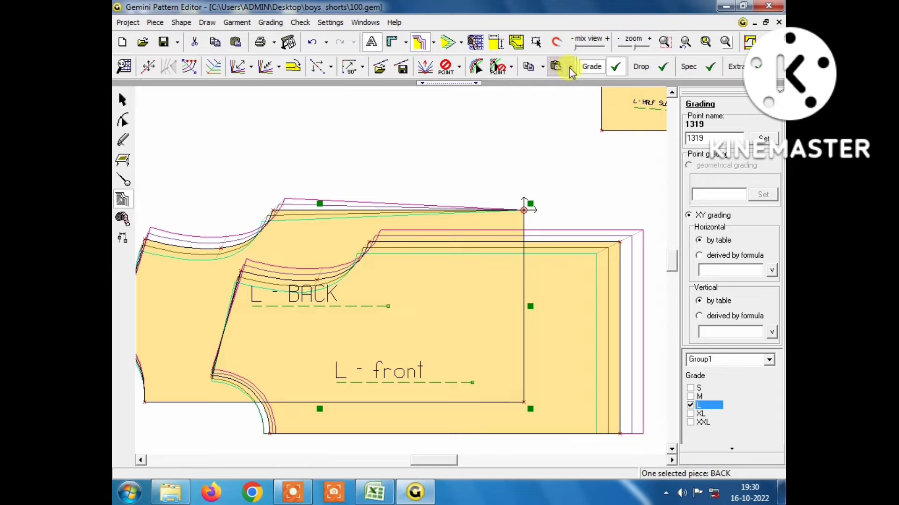
left_click(571, 70)
left_click(580, 84)
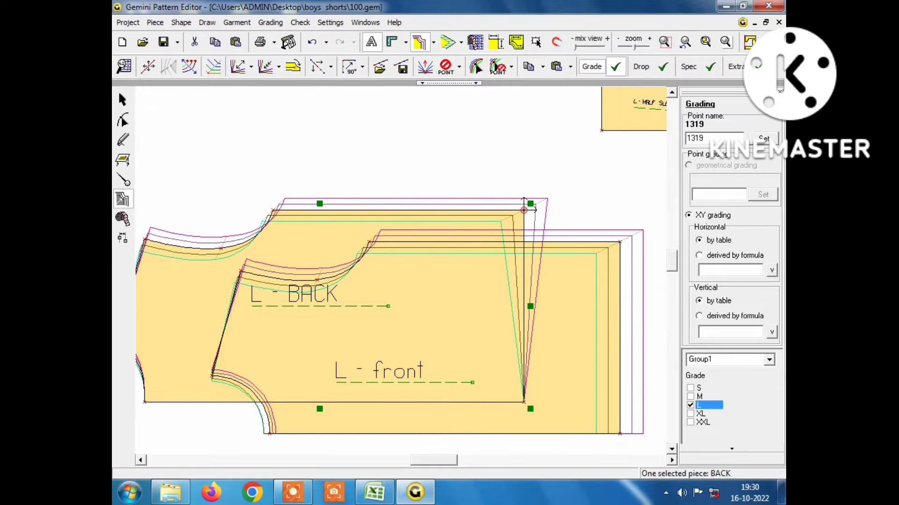
- Transfer front hem corner point 748's grading onto BACK hem corner point 1320
left_click(620, 434)
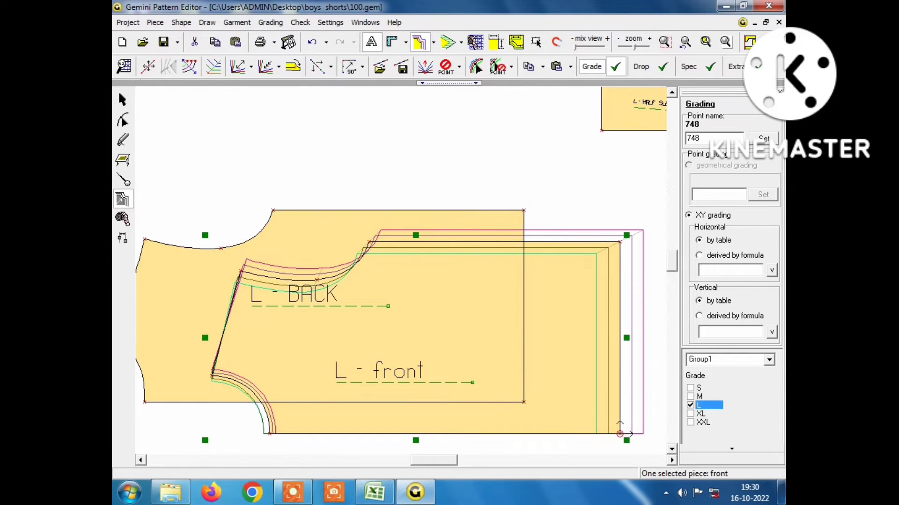
left_click(544, 68)
left_click(563, 86)
left_click(523, 403)
left_click(571, 68)
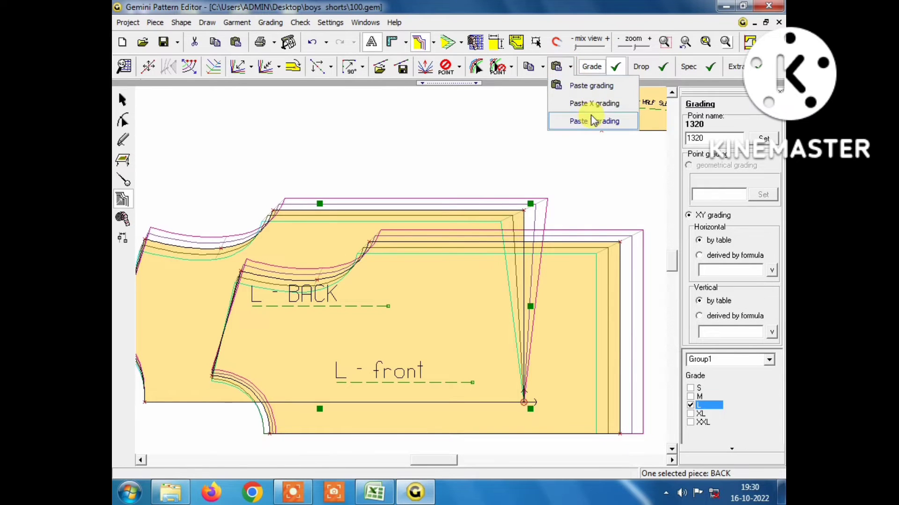
left_click(591, 86)
- Select the HALF SLEEVE piece and bring the Excel T-shirt size chart forward
scroll(177, 307, "down", 1)
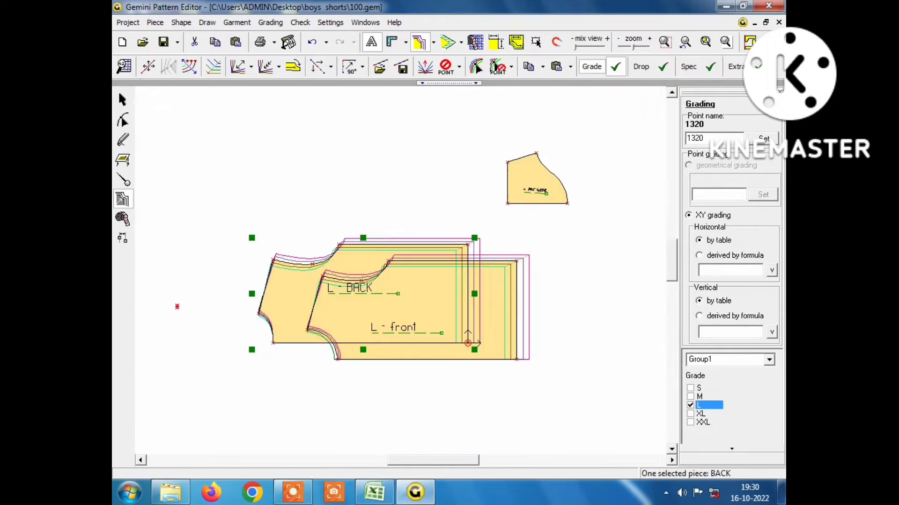
scroll(249, 297, "down", 1)
scroll(545, 173, "up", 3)
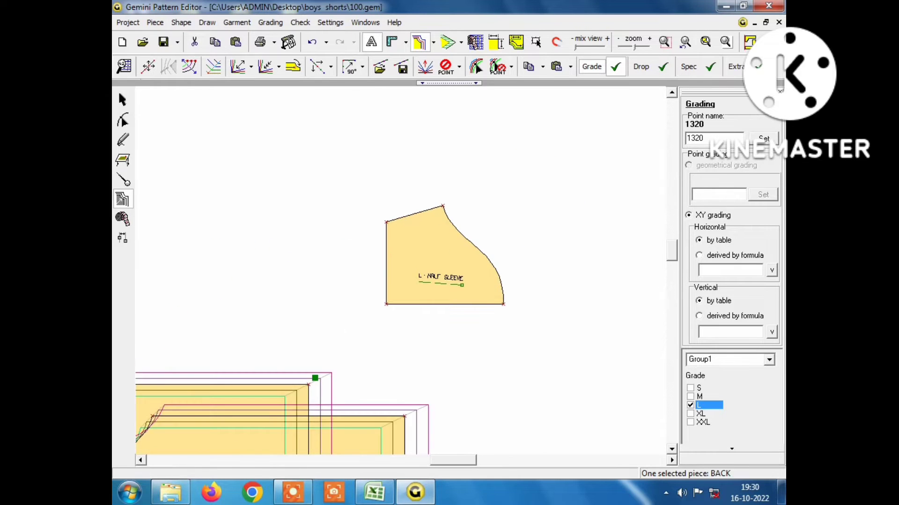
left_click(501, 234)
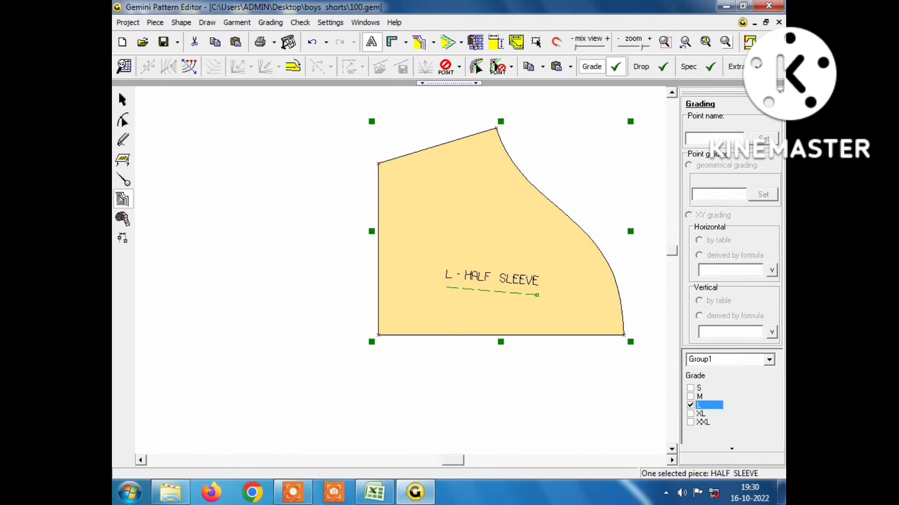
scroll(408, 287, "down", 1)
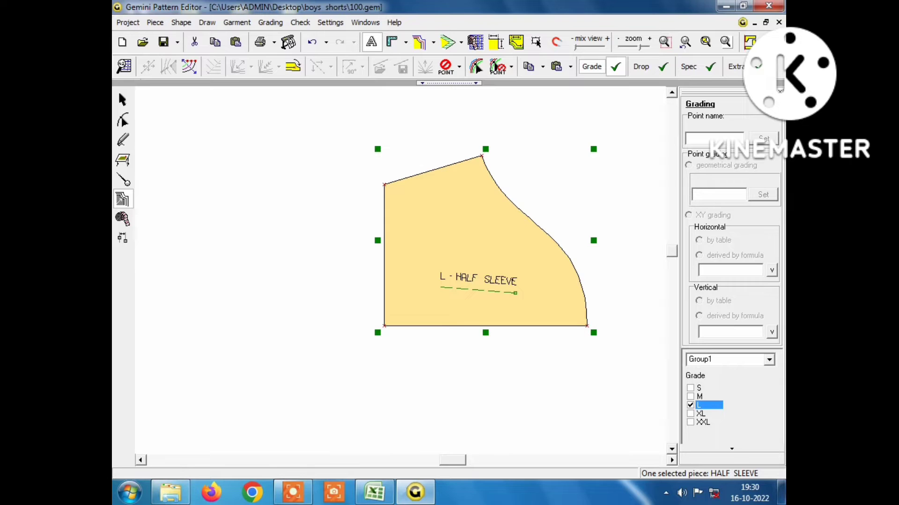
left_click(297, 499)
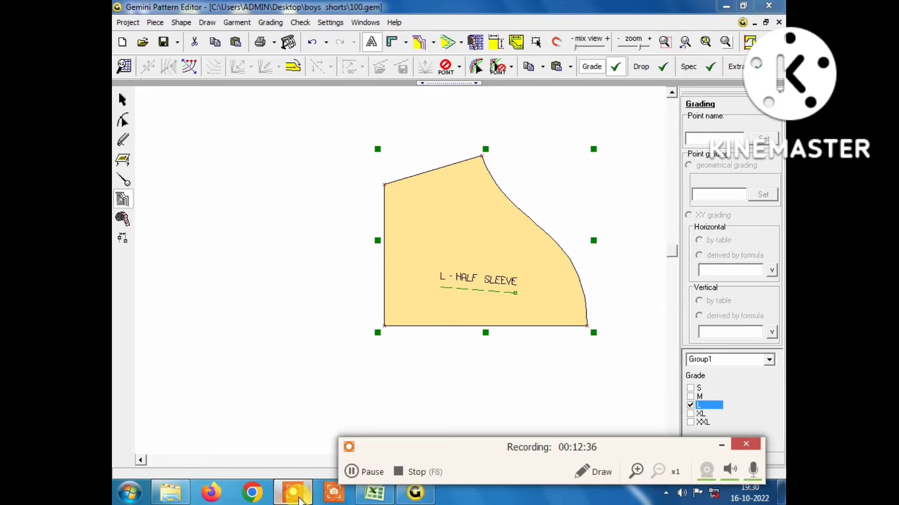
left_click(722, 448)
- Check the SLEEVE LENGTH and SLEEVE OPEN sizes in Excel, then return to Gemini
left_click(383, 497)
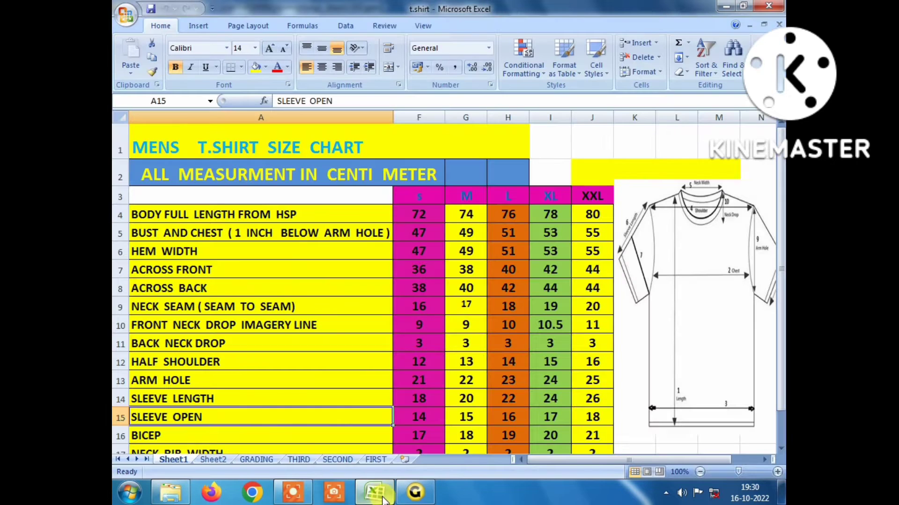
left_click(423, 402)
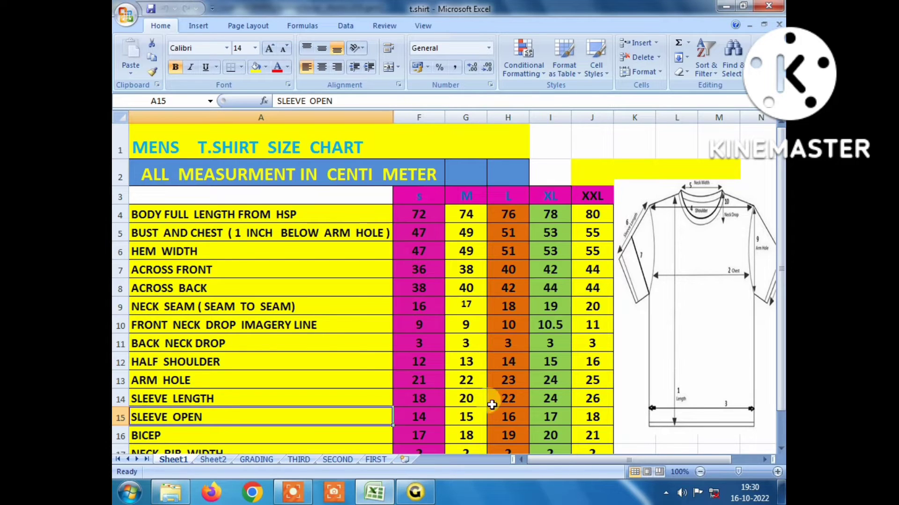
left_click(509, 399)
left_click(415, 492)
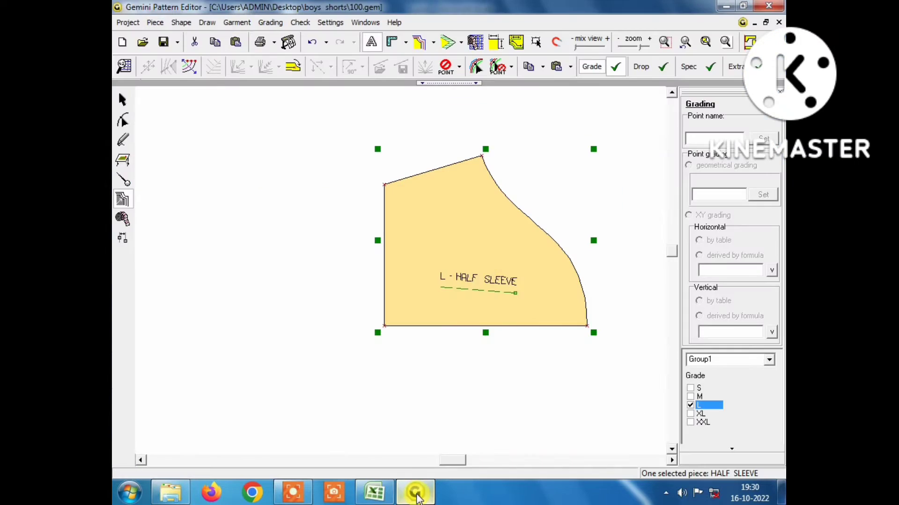
mouse_move(384, 325)
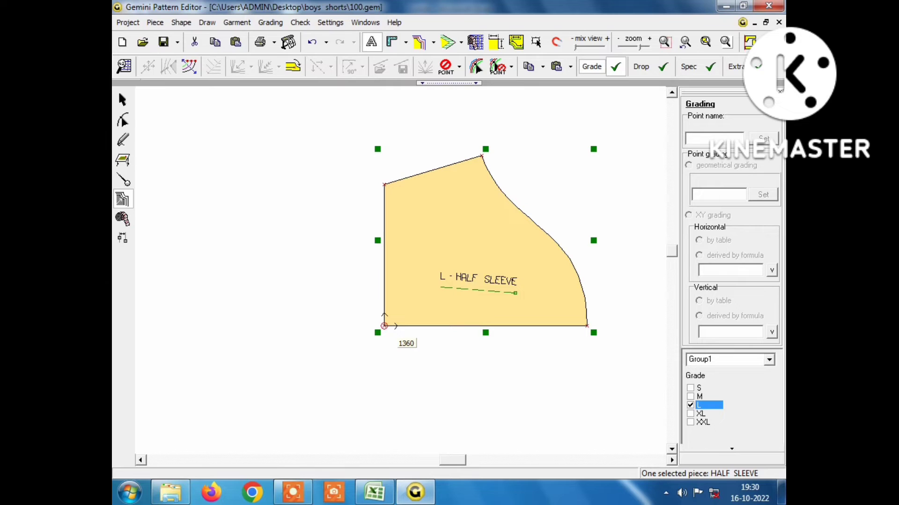
- Give sleeve corner point 1360 an X step of -2, entering -2 for point 1369 too
left_click(383, 326)
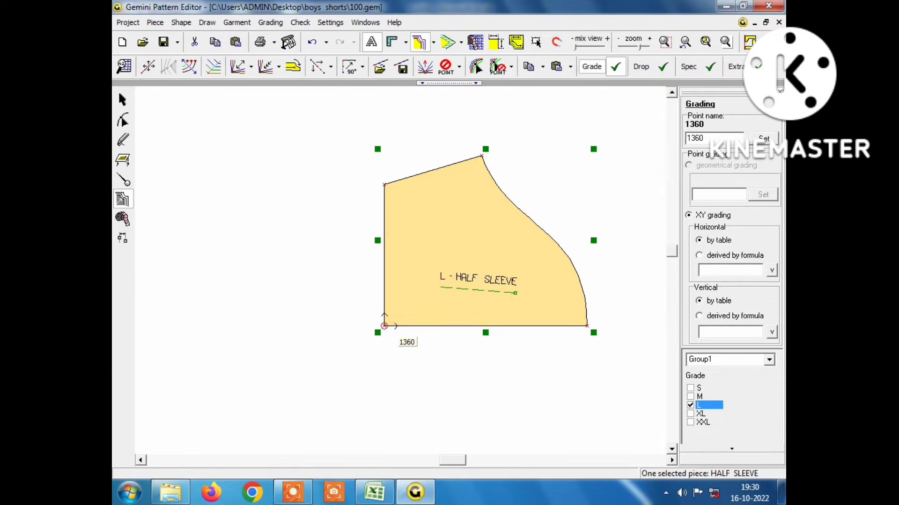
double_click(384, 326)
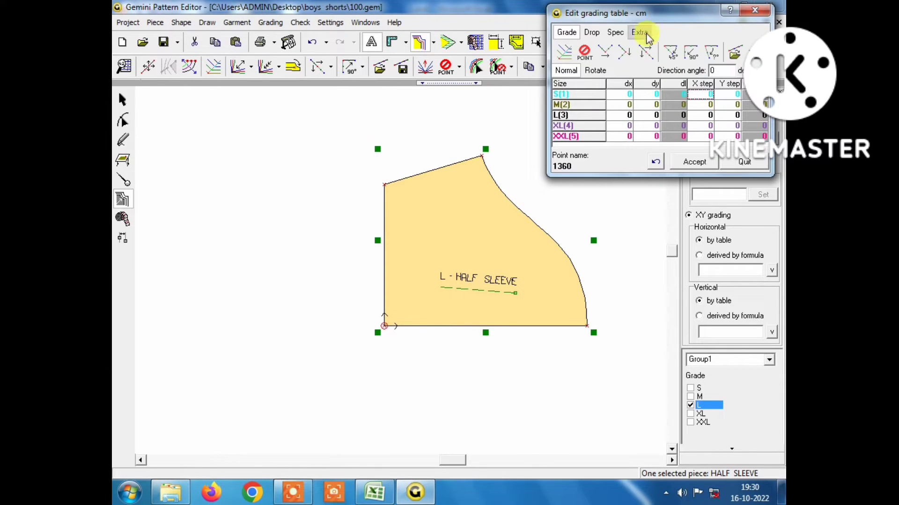
left_click_drag(652, 18, 653, 64)
left_click(707, 129)
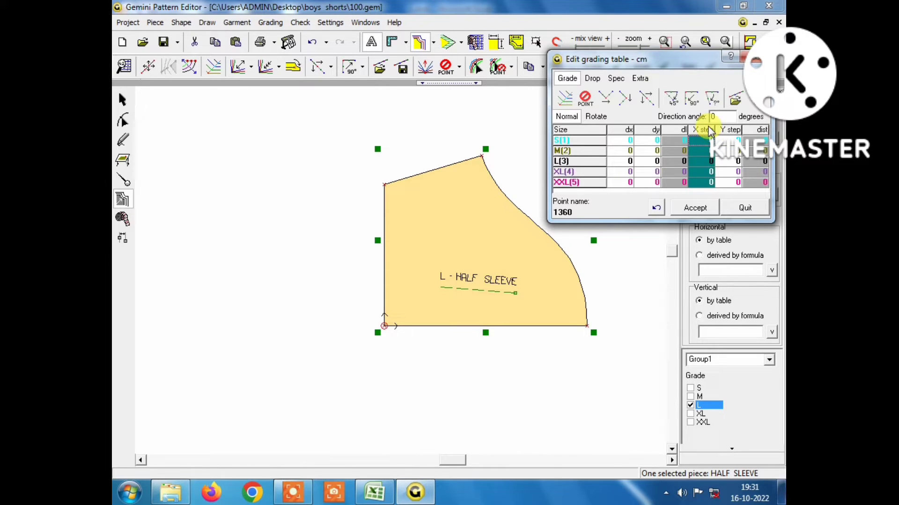
type("-2")
key("Return")
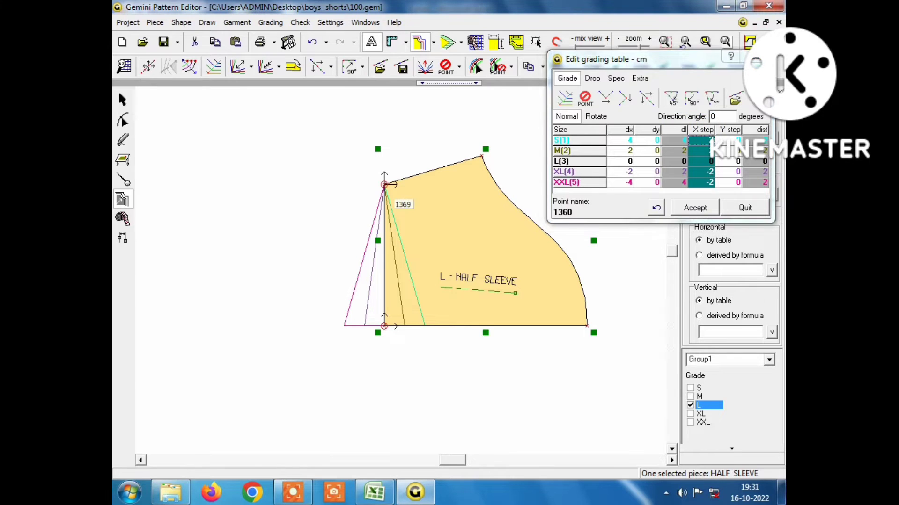
left_click(384, 185)
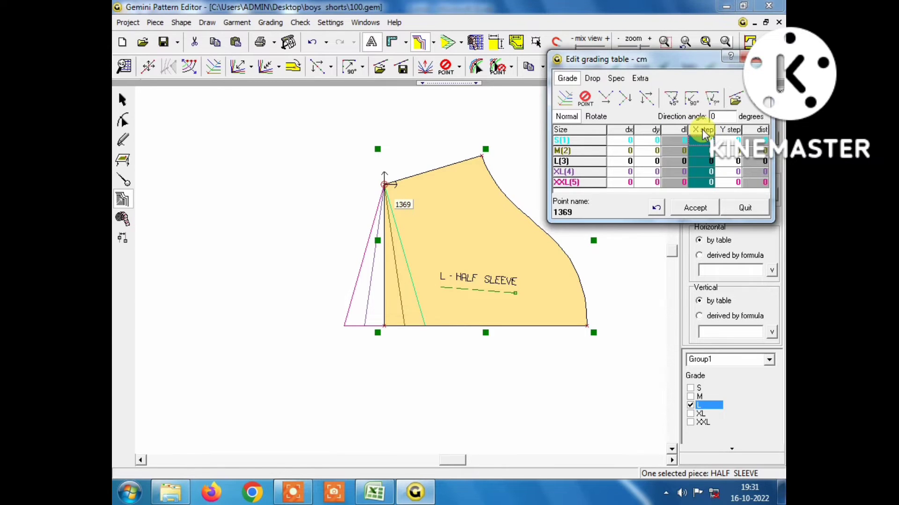
type("-2")
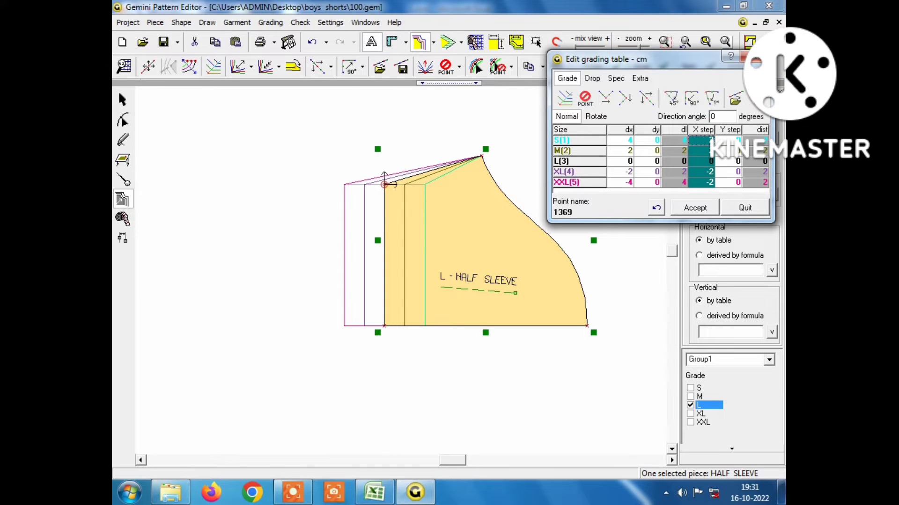
- After checking the Excel chart, set point 1369's Y step to 1 cm per size
left_click(374, 492)
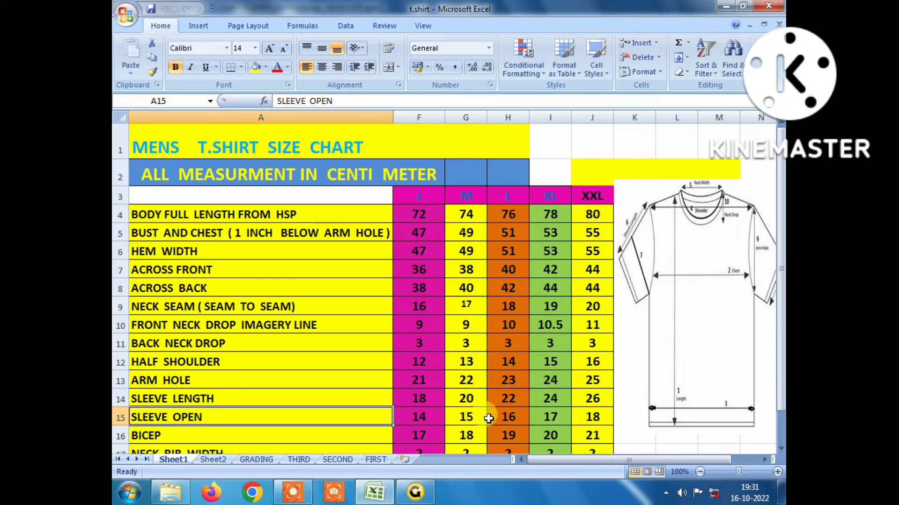
left_click(415, 491)
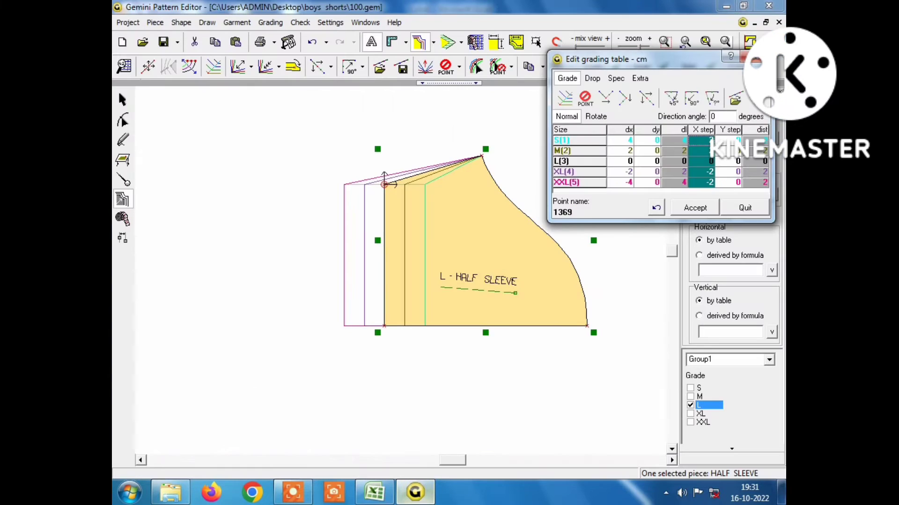
left_click(731, 133)
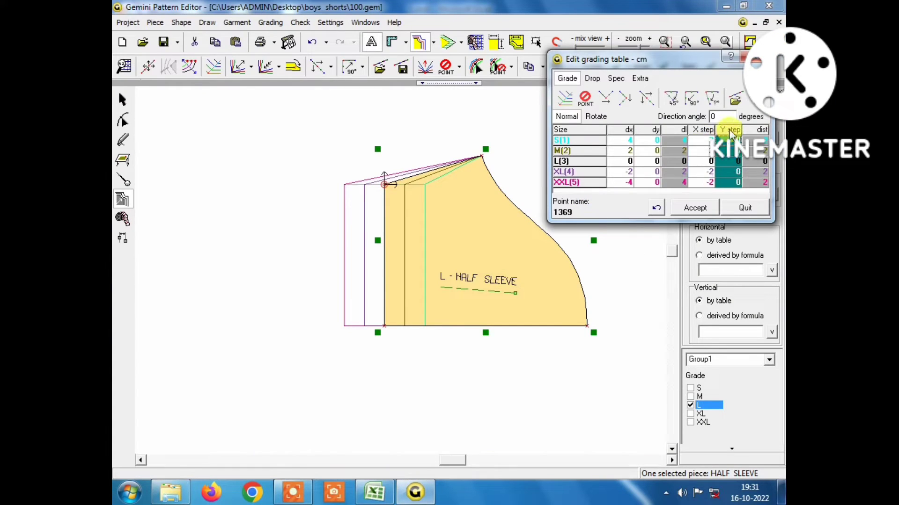
type("1")
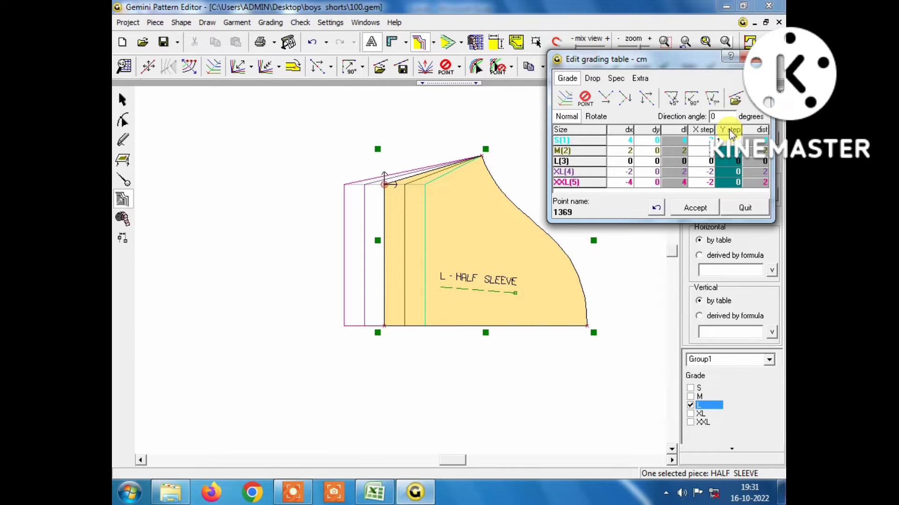
key("Return")
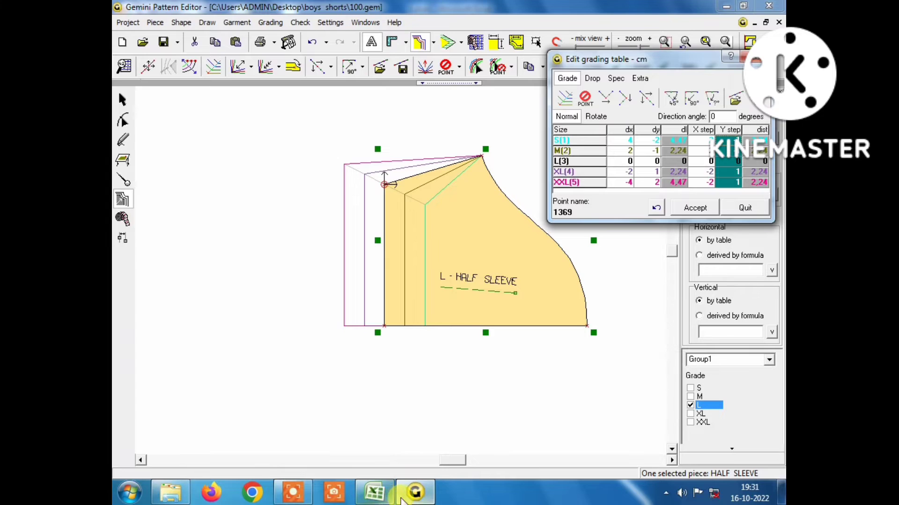
- Set sleeve top corner point 1358's Y step to 1 cm per size and accept
left_click(381, 494)
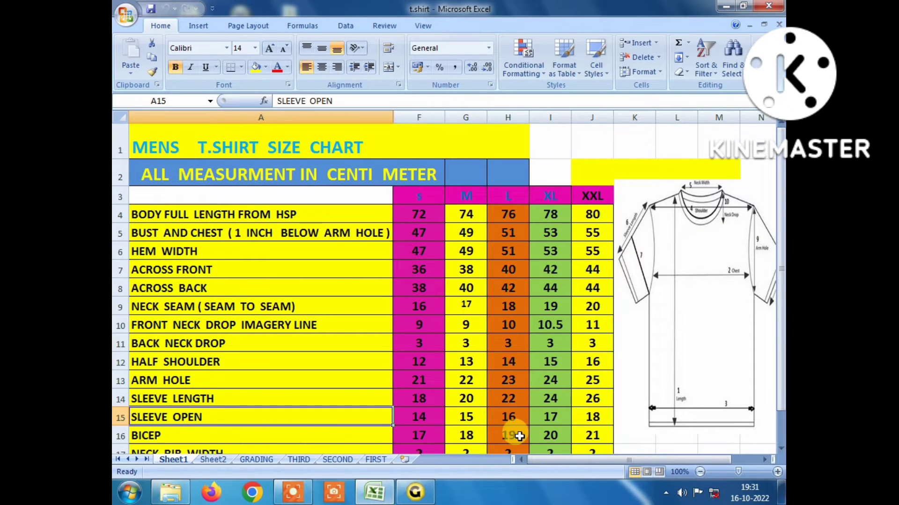
left_click(415, 492)
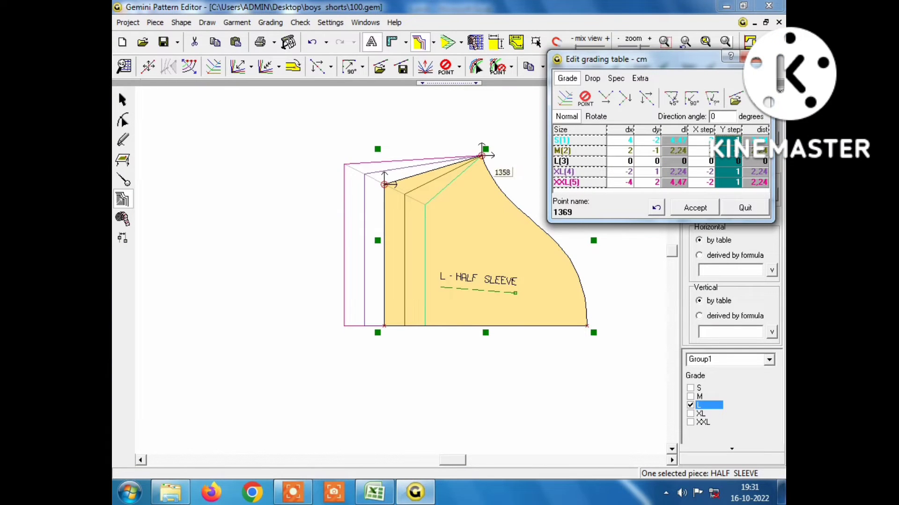
left_click(482, 155)
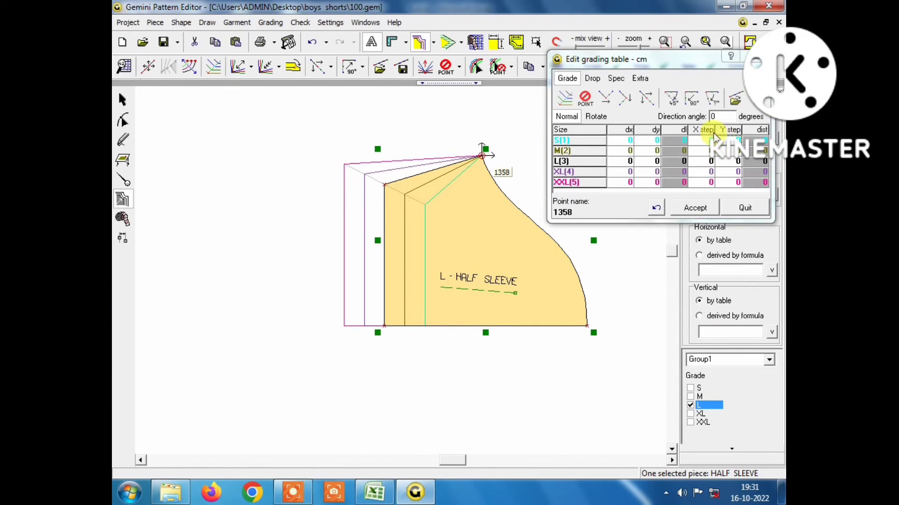
left_click(726, 131)
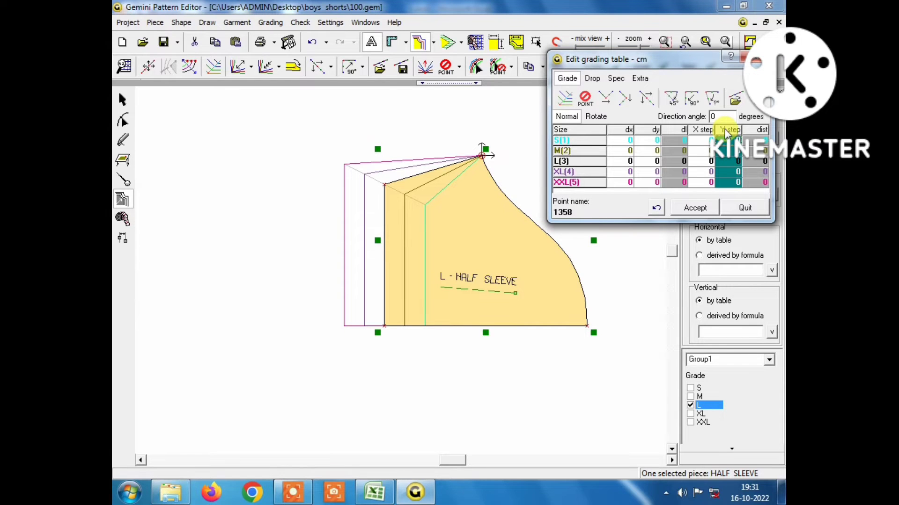
type("1")
key("Return")
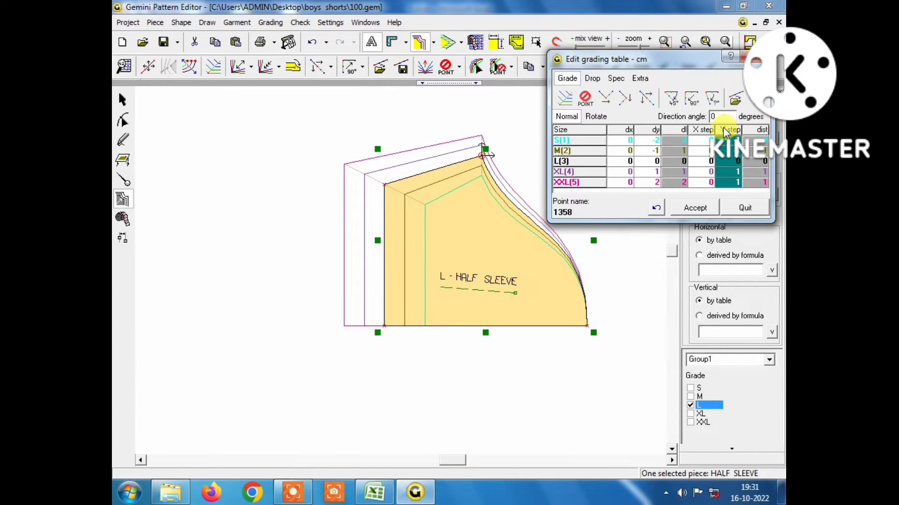
left_click(745, 58)
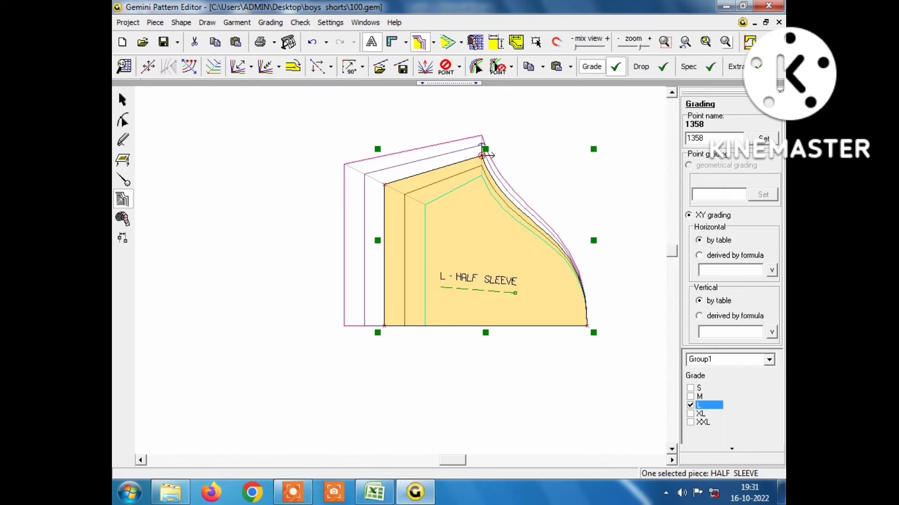
- Spread the pieces apart: BACK upper right, front lower right, HALF SLEEVE on the left
scroll(482, 155, "down", 2)
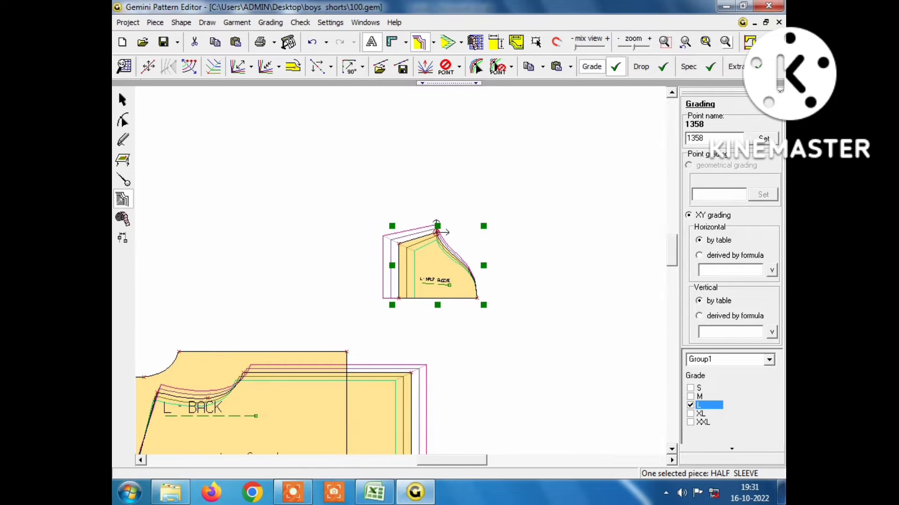
left_click(127, 99)
left_click_drag(234, 412, 571, 169)
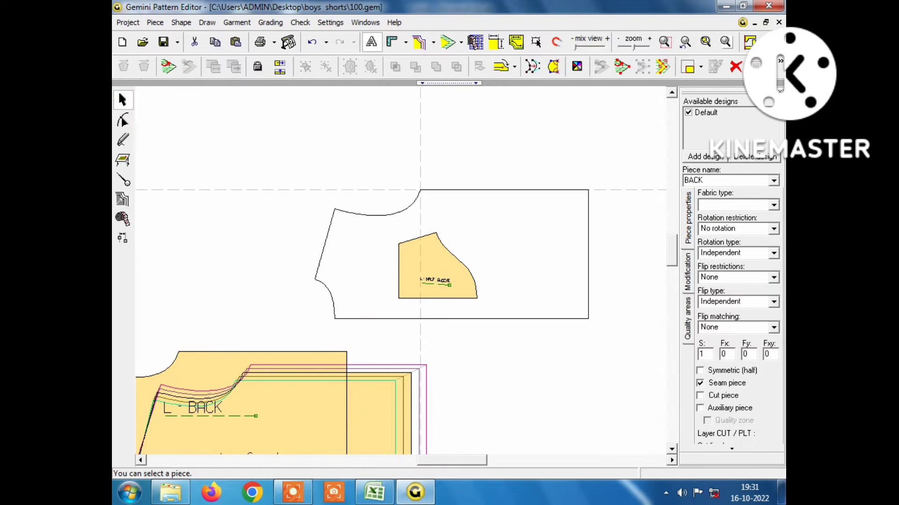
left_click_drag(281, 412, 529, 353)
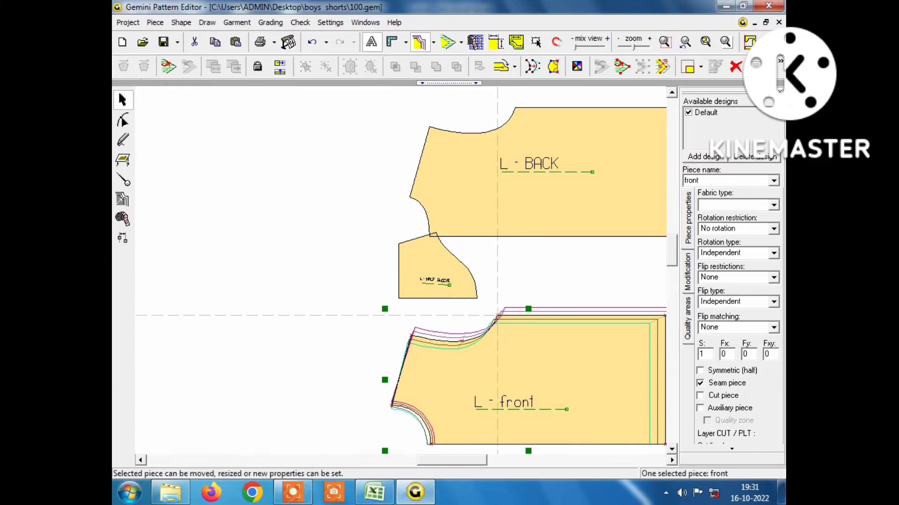
left_click_drag(438, 271, 287, 269)
scroll(402, 271, "down", 2)
scroll(403, 271, "down", 3)
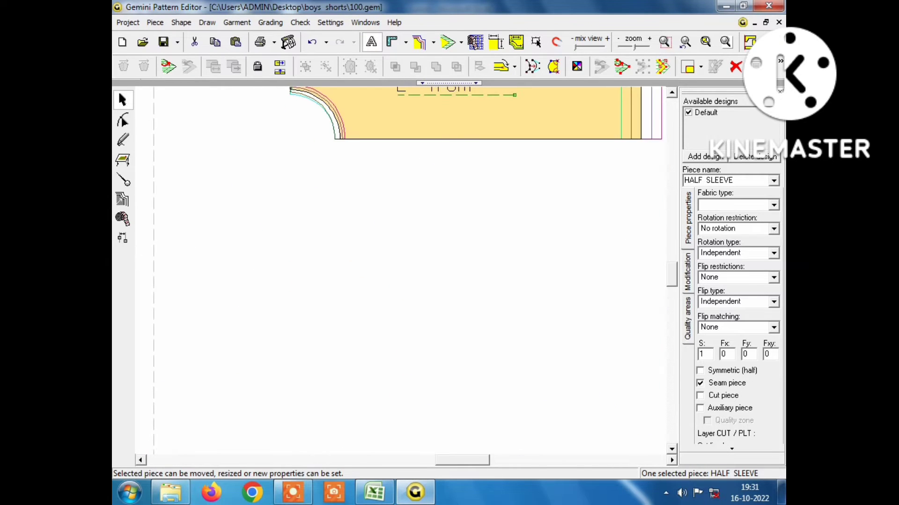
scroll(403, 272, "up", 2)
scroll(403, 271, "down", 2)
scroll(403, 271, "up", 5)
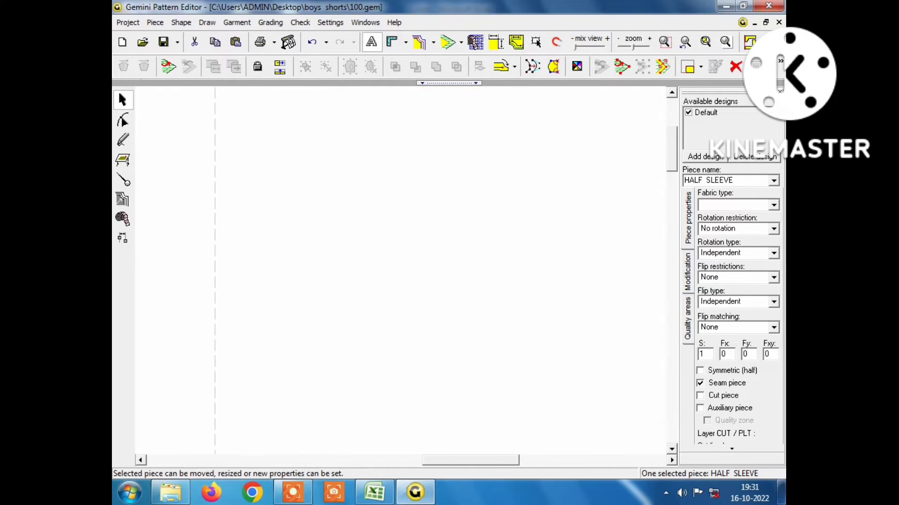
scroll(402, 304, "down", 3)
scroll(403, 304, "up", 1)
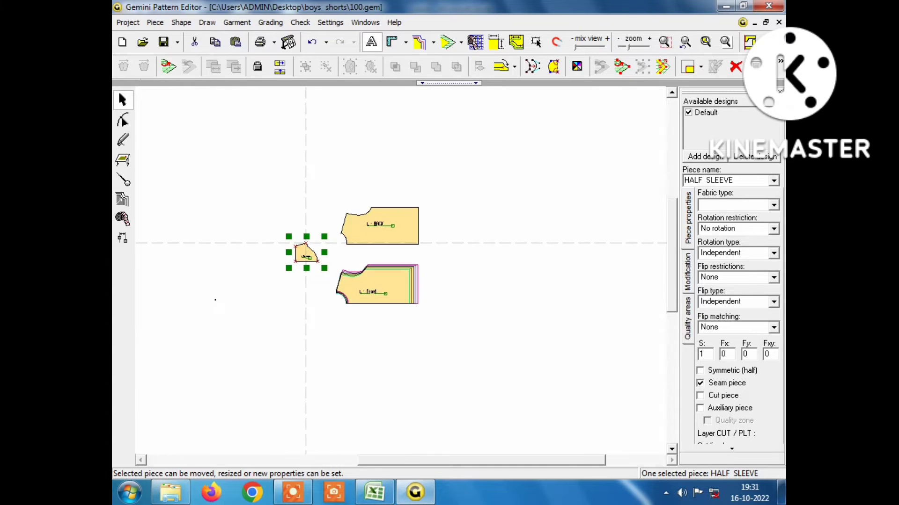
scroll(402, 304, "up", 1)
scroll(403, 305, "up", 1)
- Turn on the graded size-nest display for BACK and the sleeve
key("Tab")
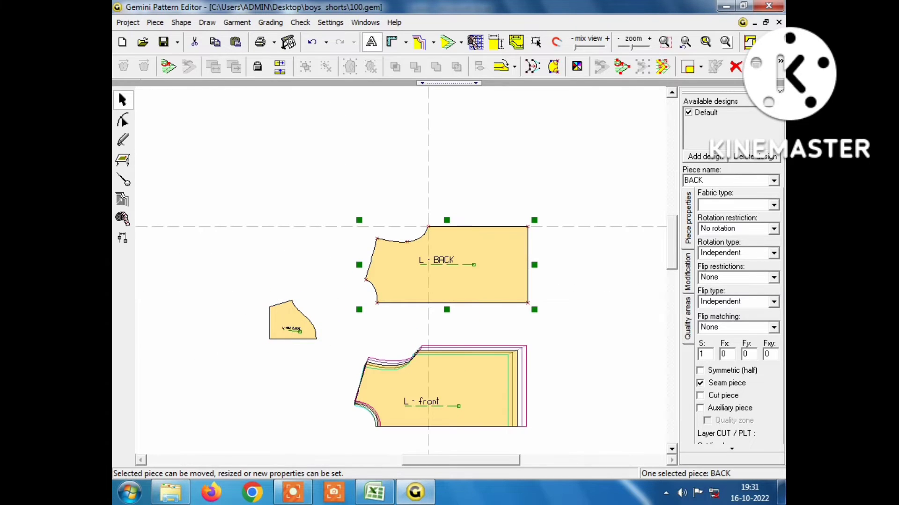
left_click(422, 43)
left_click_drag(189, 217, 580, 442)
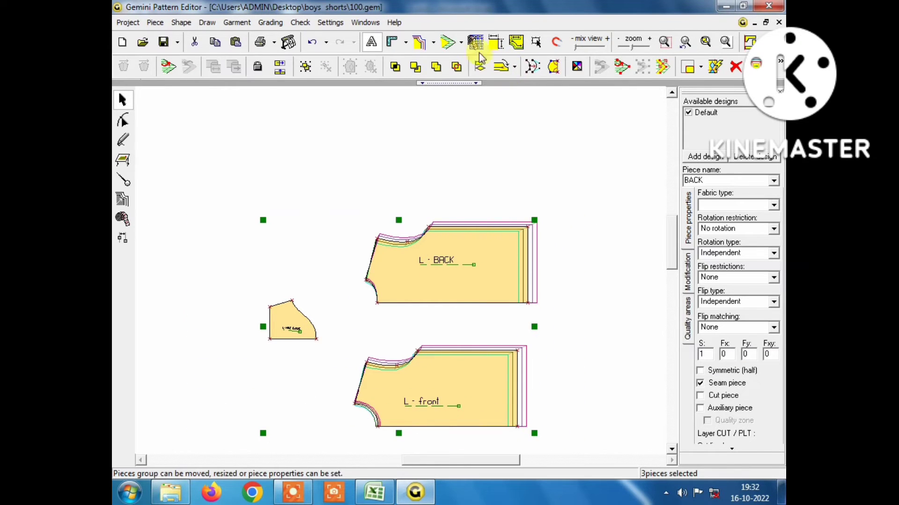
left_click(414, 43)
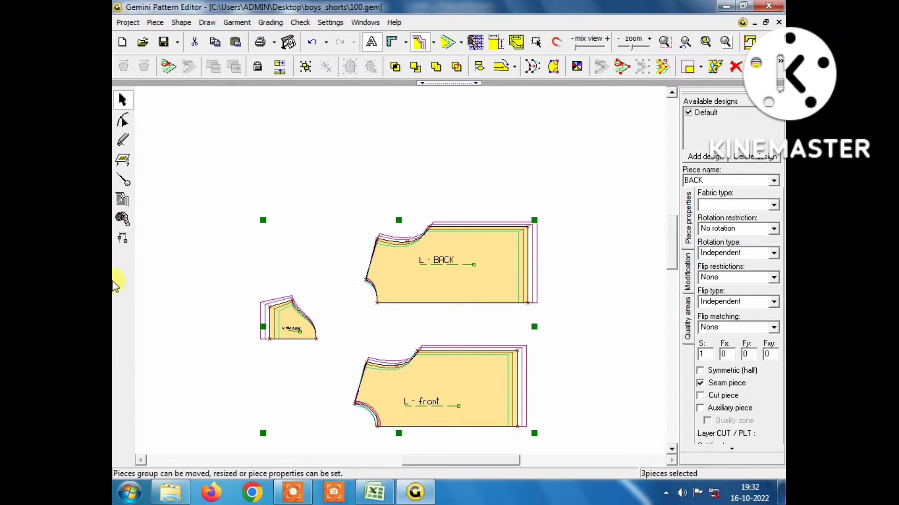
left_click(122, 200)
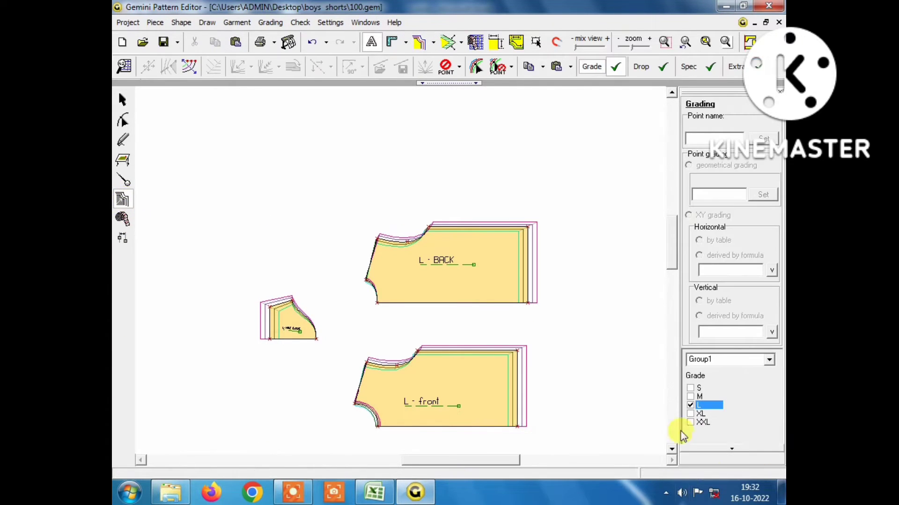
scroll(421, 398, "up", 2)
scroll(421, 398, "up", 1)
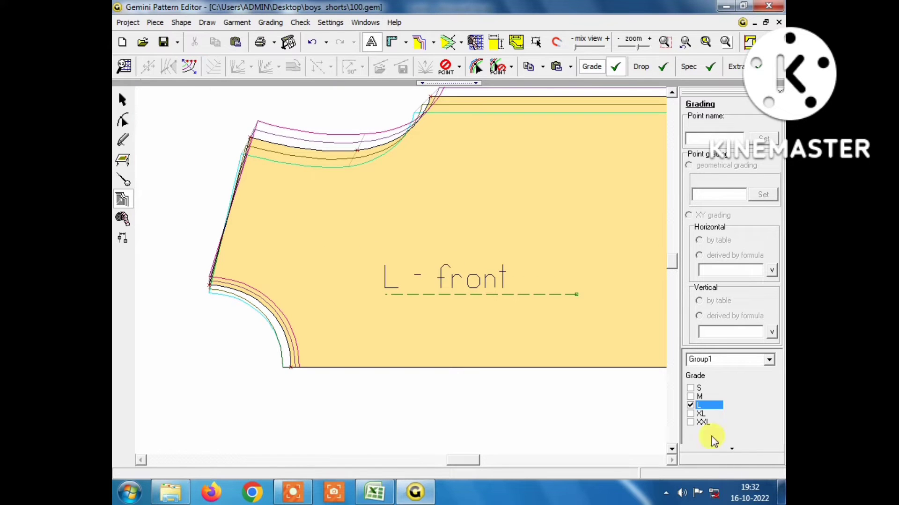
- Display the pieces in size XL and lay the half sleeve over the front's armhole
left_click(697, 413)
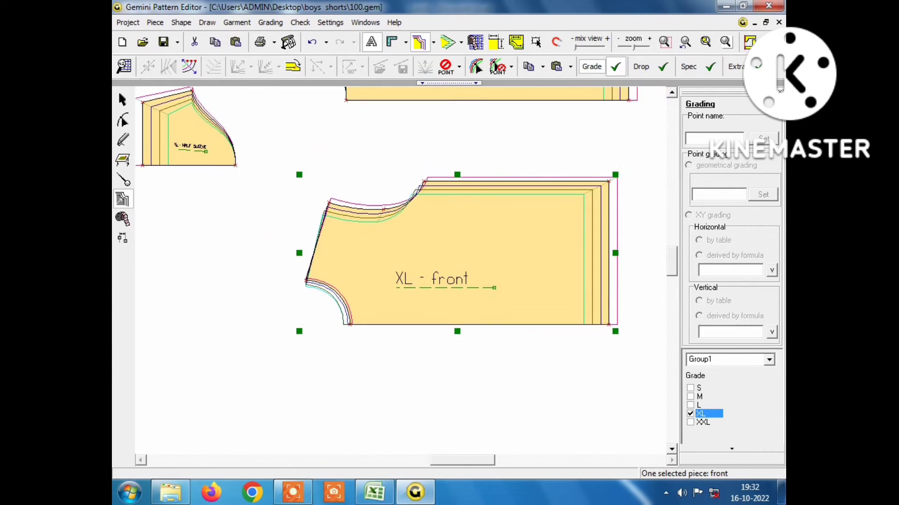
left_click(122, 100)
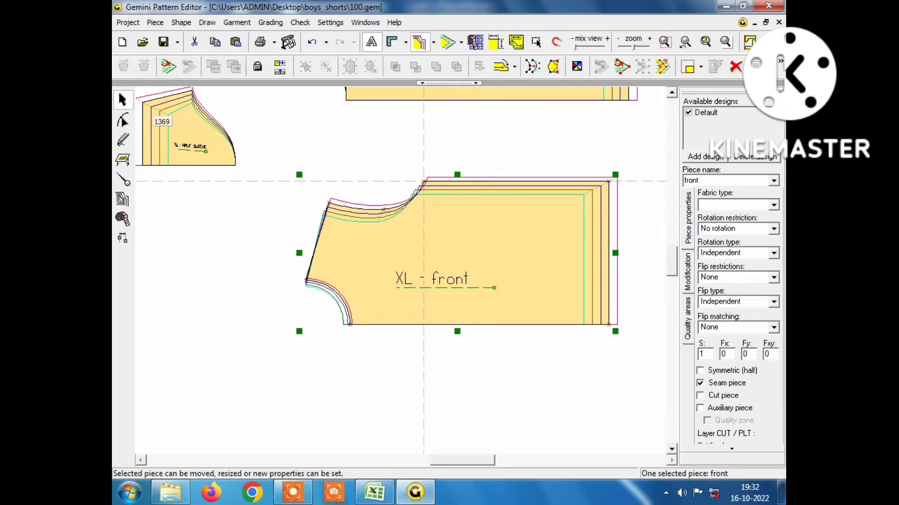
left_click_drag(192, 89, 249, 176)
scroll(249, 176, "up", 2)
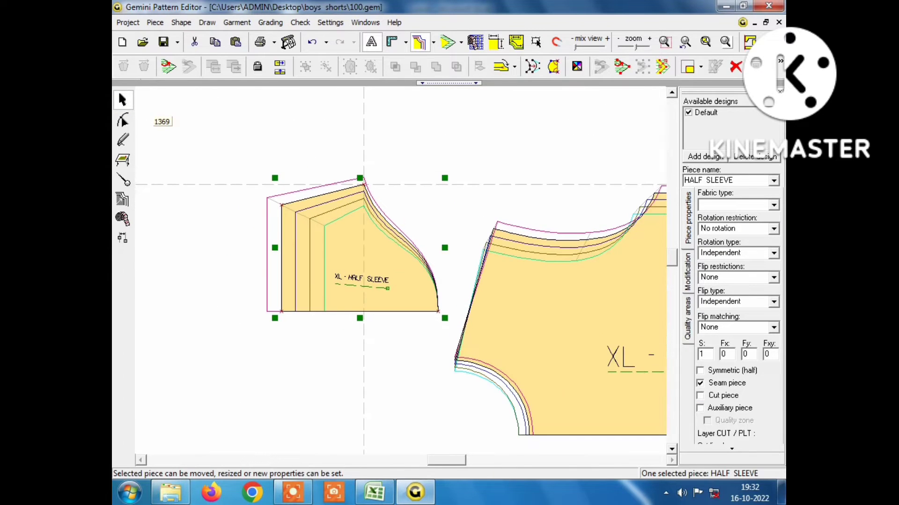
left_click_drag(363, 179, 541, 267)
scroll(541, 267, "up", 1)
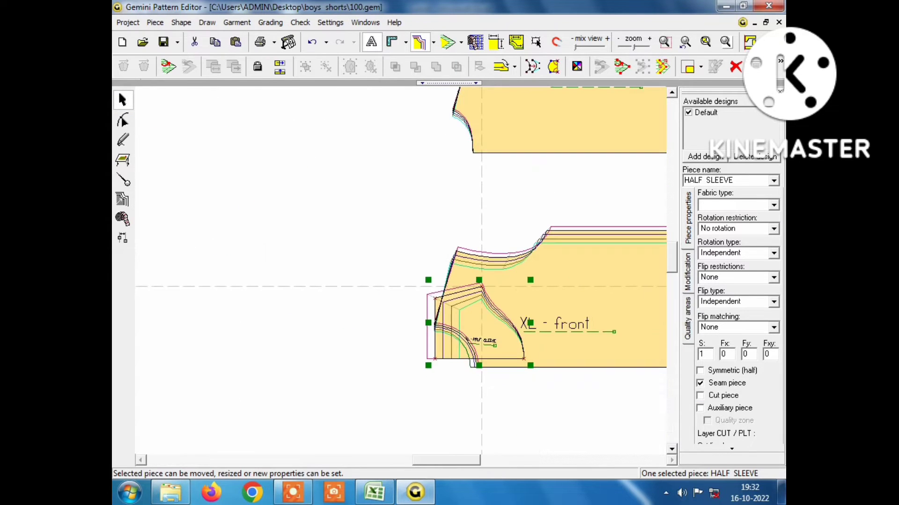
- Show edge measurements and nudge the half sleeve toward the front armhole
left_click(497, 42)
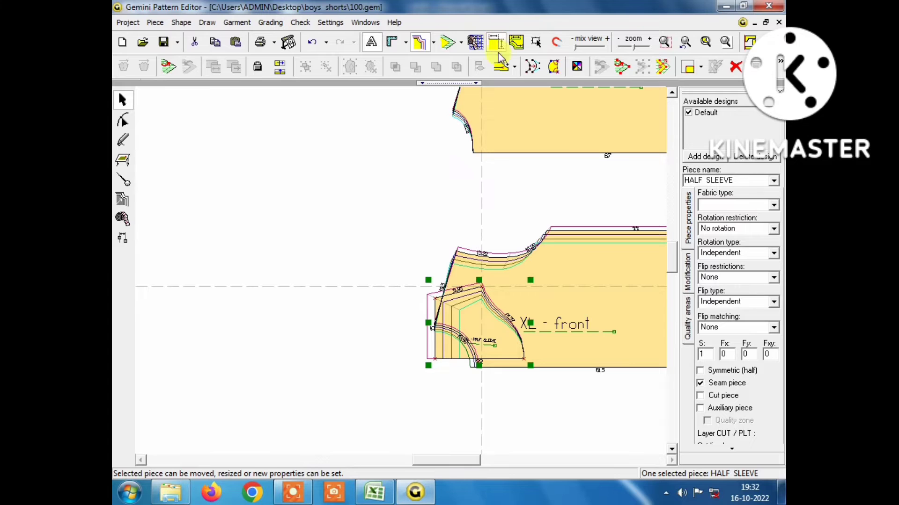
scroll(254, 271, "up", 1)
scroll(254, 271, "up", 1)
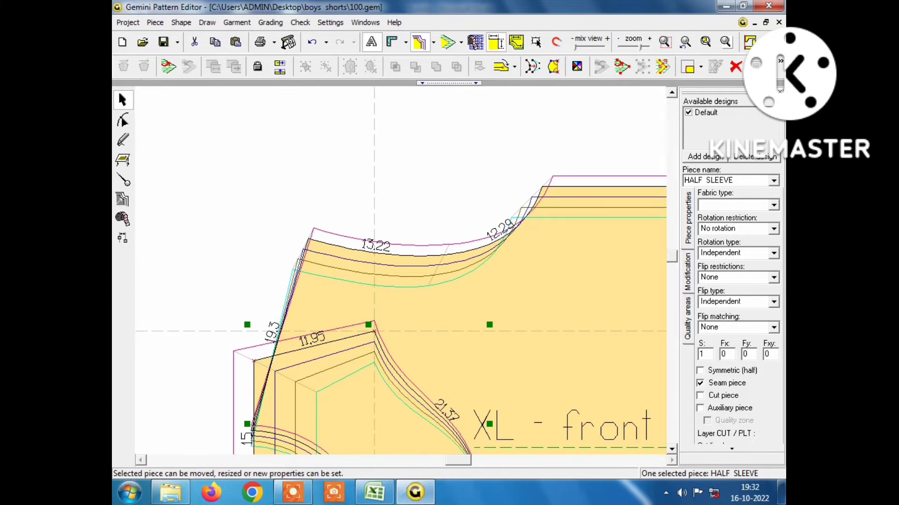
scroll(403, 271, "down", 1)
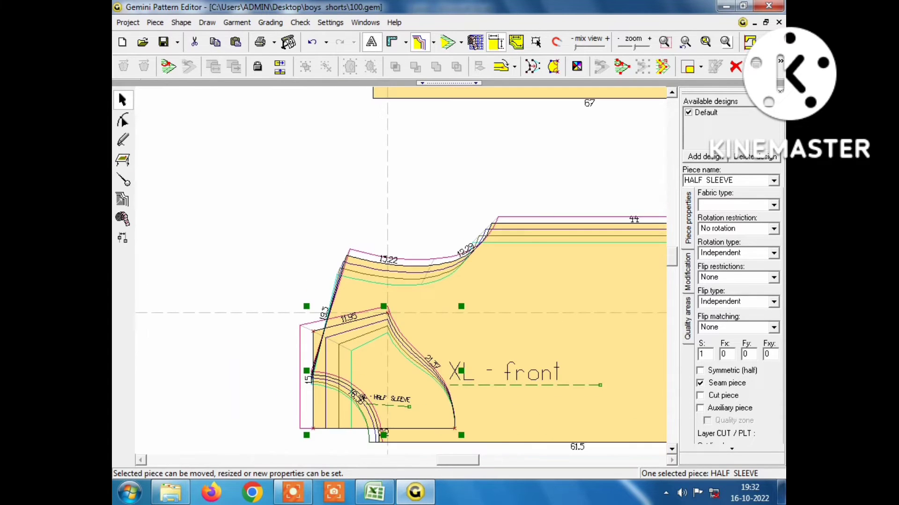
scroll(402, 271, "down", 1)
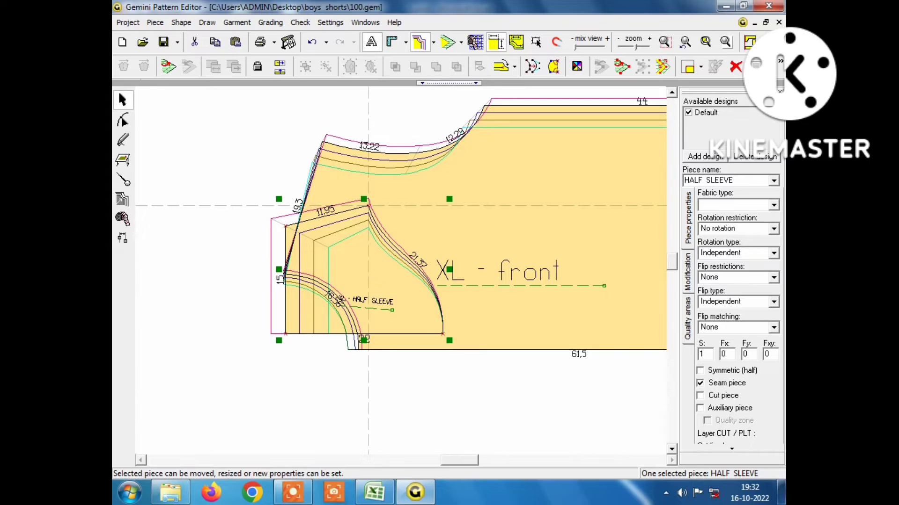
left_click_drag(368, 205, 352, 224)
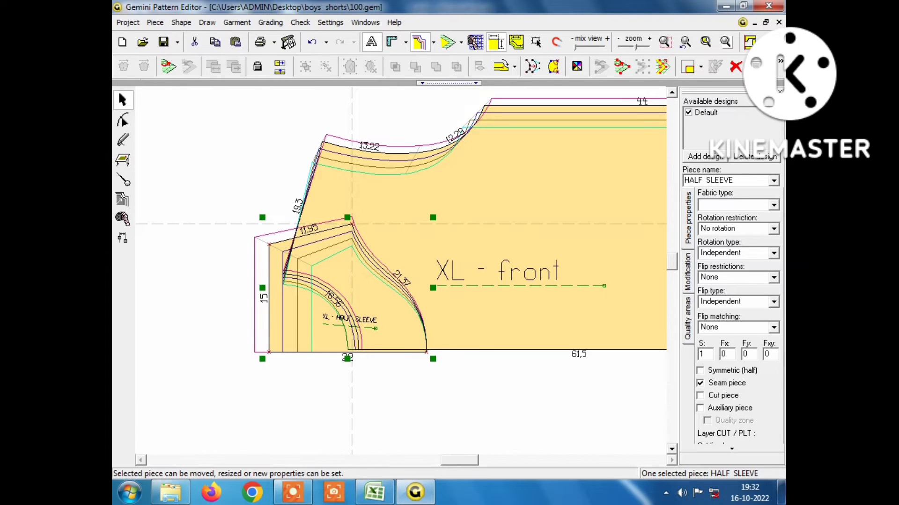
scroll(352, 224, "up", 1)
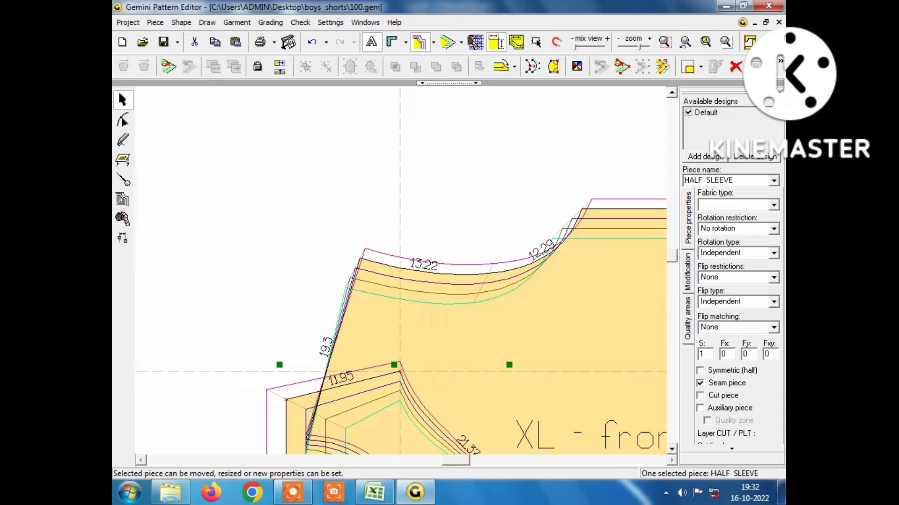
- Rotate and reposition the half sleeve below the front so its cap meets the armhole
scroll(400, 271, "down", 1)
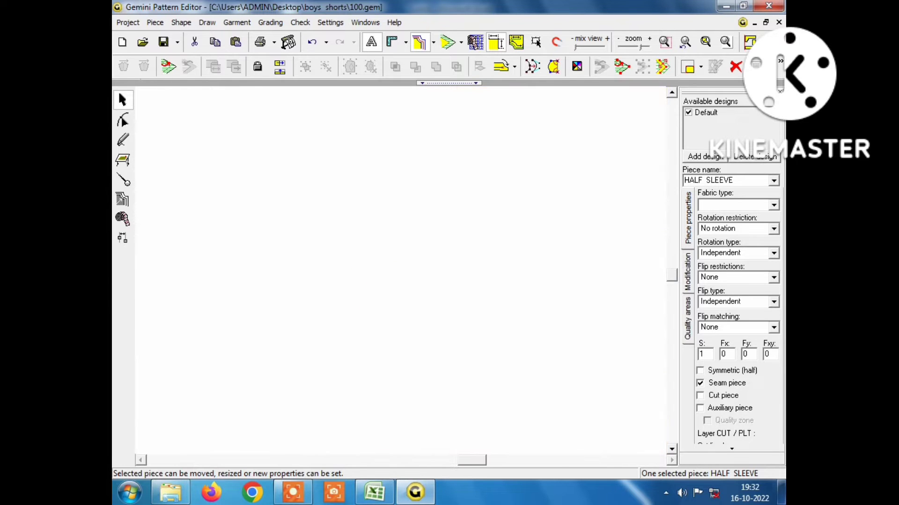
scroll(401, 271, "down", 1)
scroll(302, 111, "up", 2)
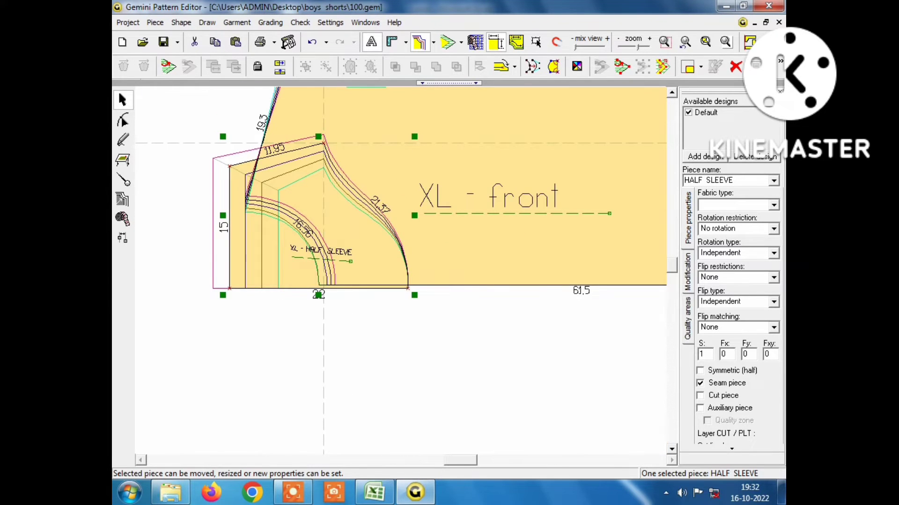
scroll(274, 160, "up", 1)
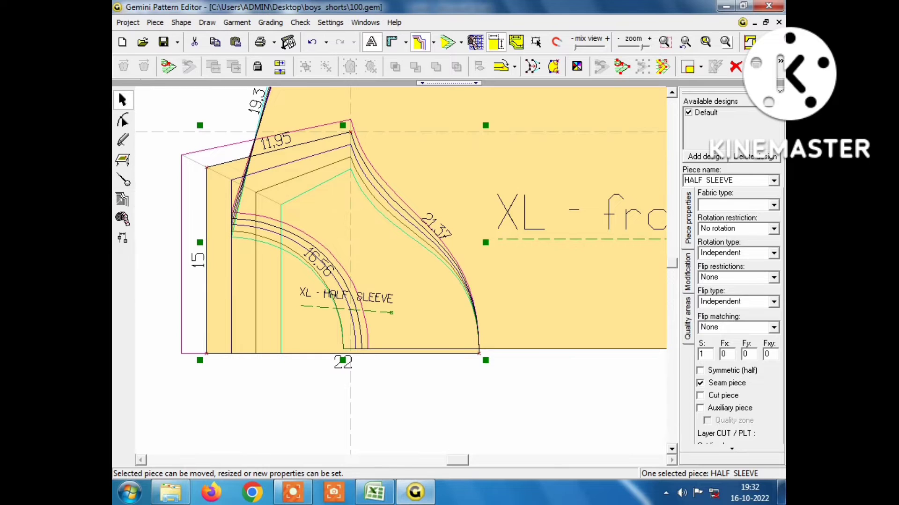
scroll(408, 279, "down", 1)
left_click(403, 276)
scroll(407, 278, "down", 1)
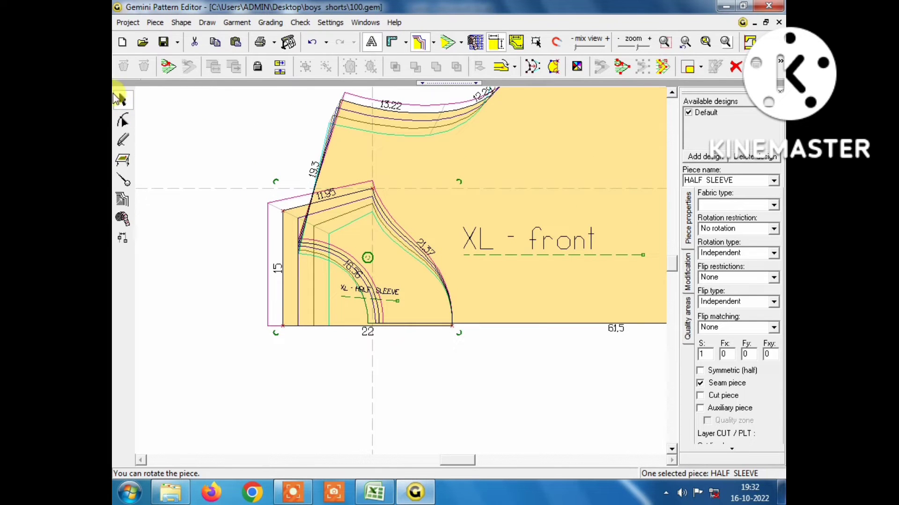
left_click_drag(367, 257, 407, 340)
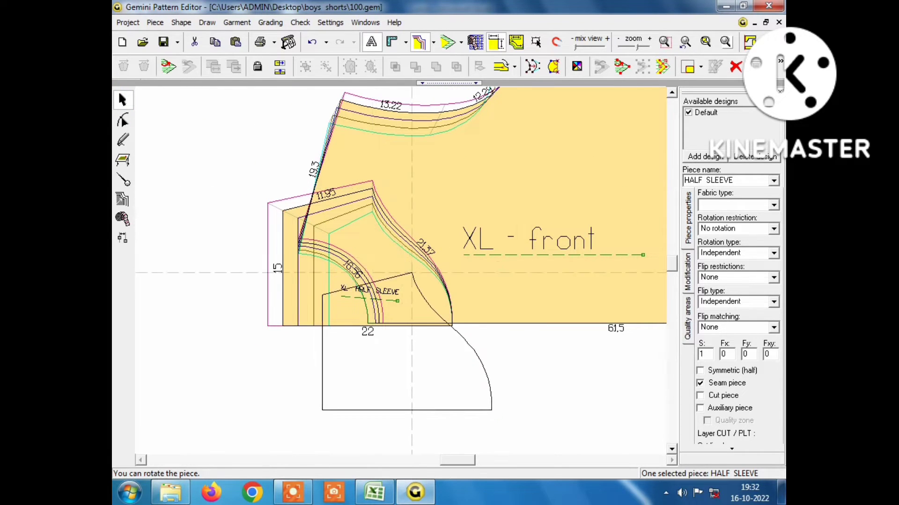
left_click(407, 281)
scroll(408, 280, "down", 1)
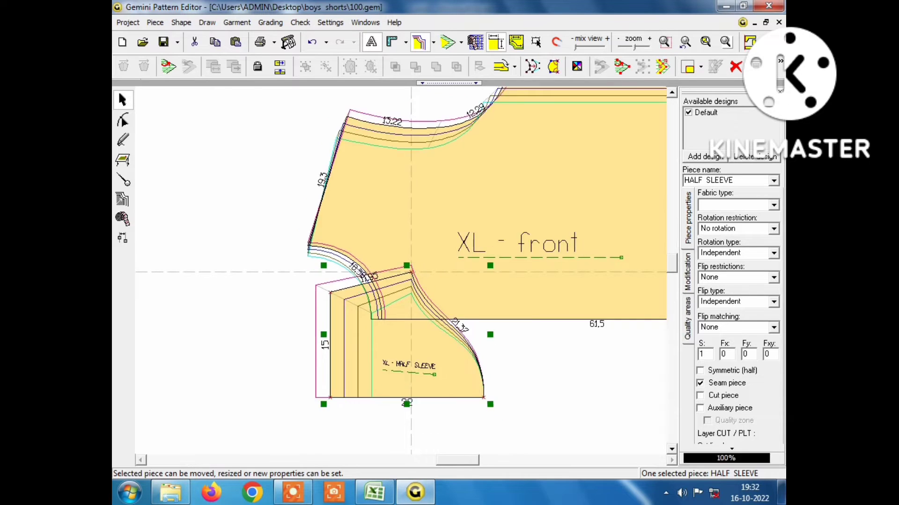
scroll(407, 281, "down", 1)
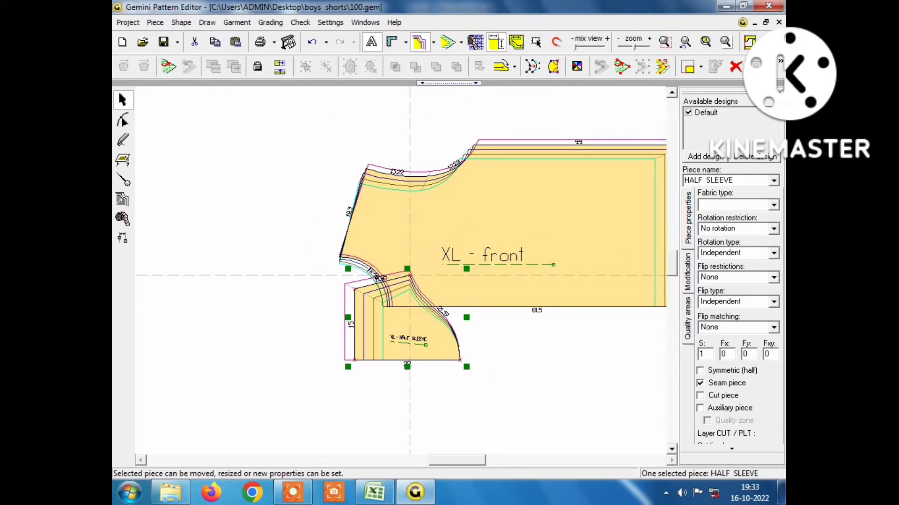
- Fill the half sleeve's graded sizes with pink, blue, brown and cyan colour bands
left_click(434, 43)
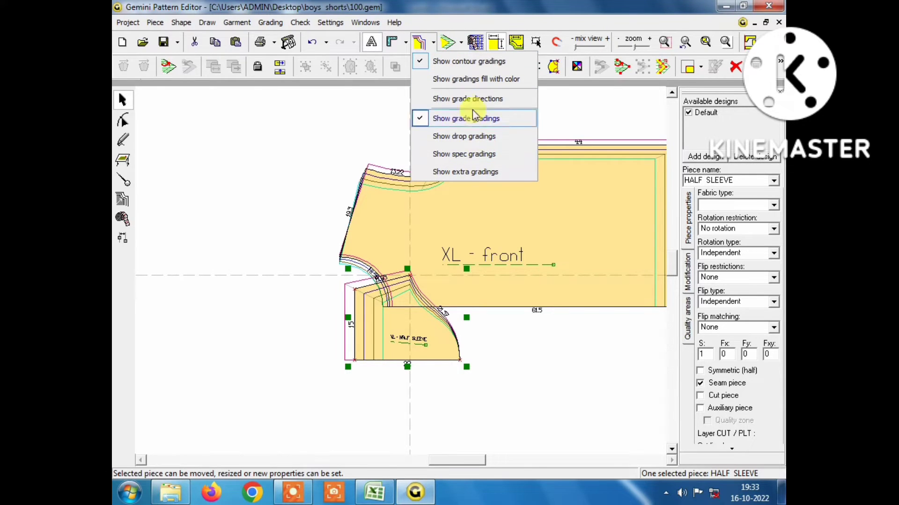
left_click(469, 80)
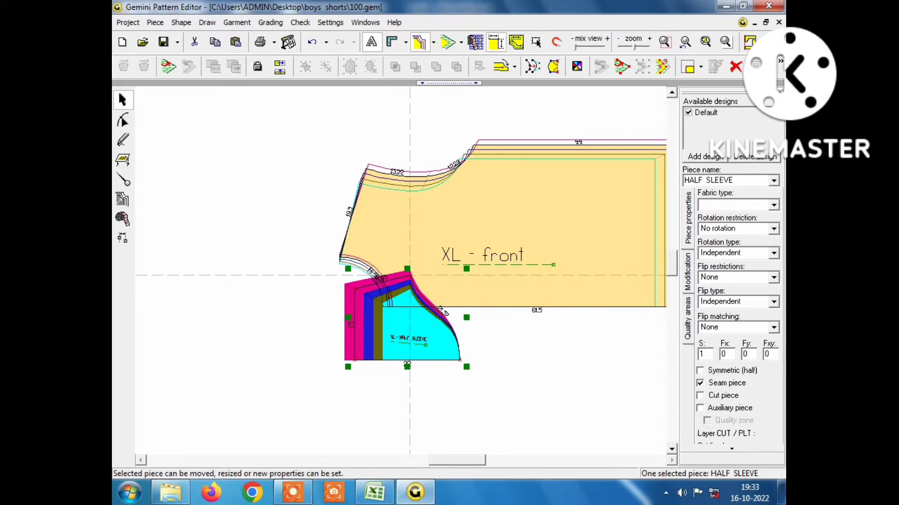
left_click(474, 145)
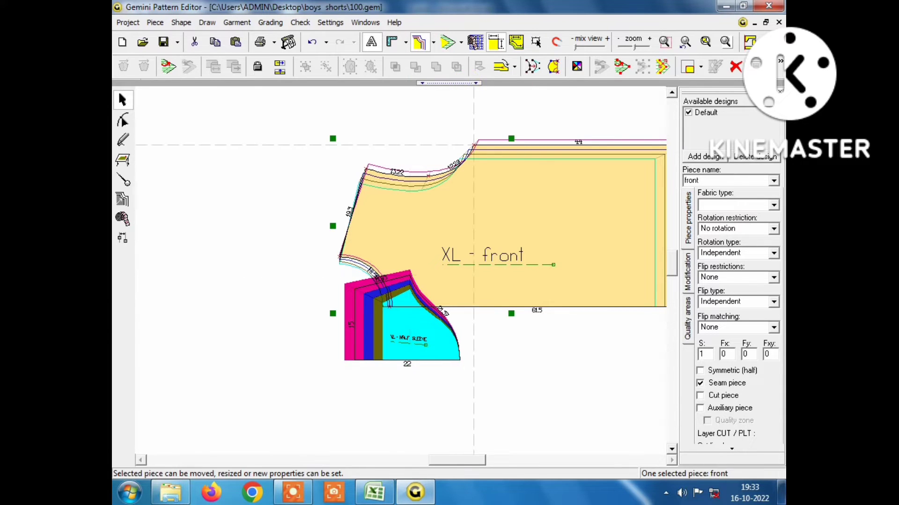
- Review the seam and grading display options, then put the XL front piece into rotation mode
left_click(463, 43)
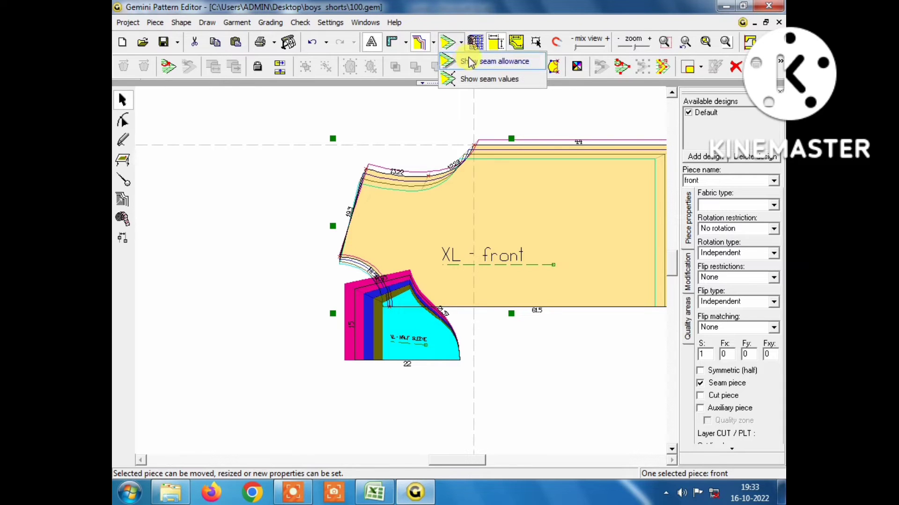
left_click(502, 51)
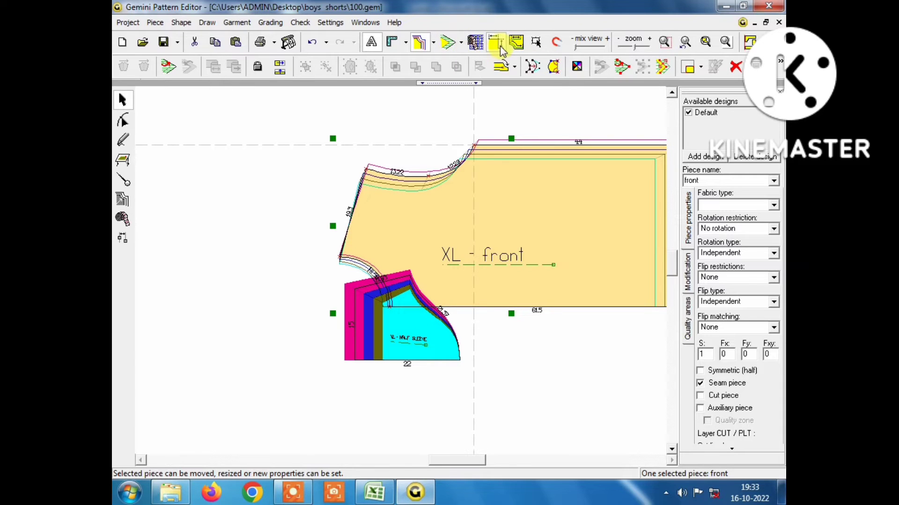
left_click(434, 43)
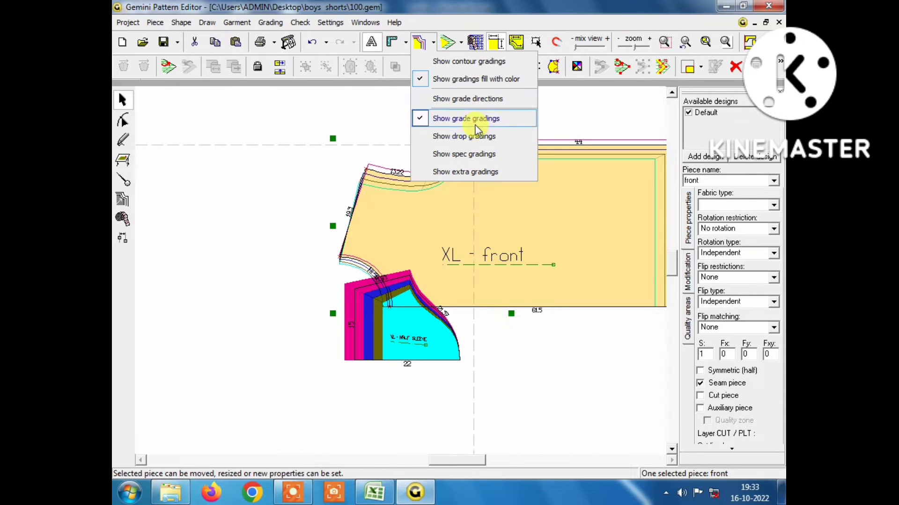
left_click(470, 81)
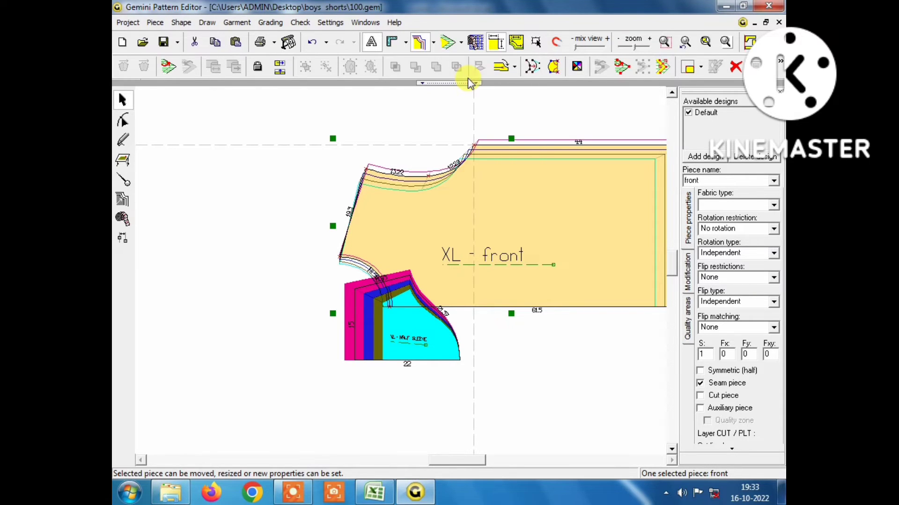
left_click(512, 226)
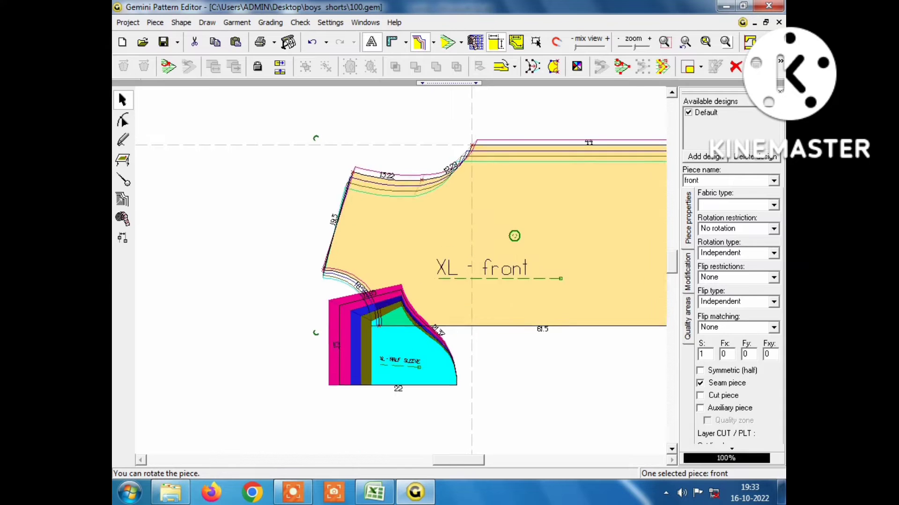
- Zoom in and out to inspect the sleeve and front, leaving the front in move mode
scroll(421, 296, "up", 3)
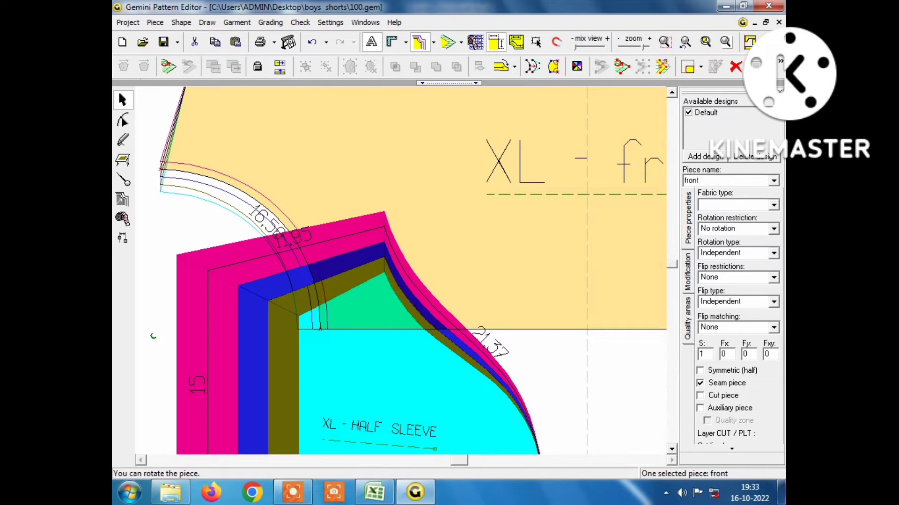
scroll(594, 149, "down", 2)
scroll(523, 199, "down", 1)
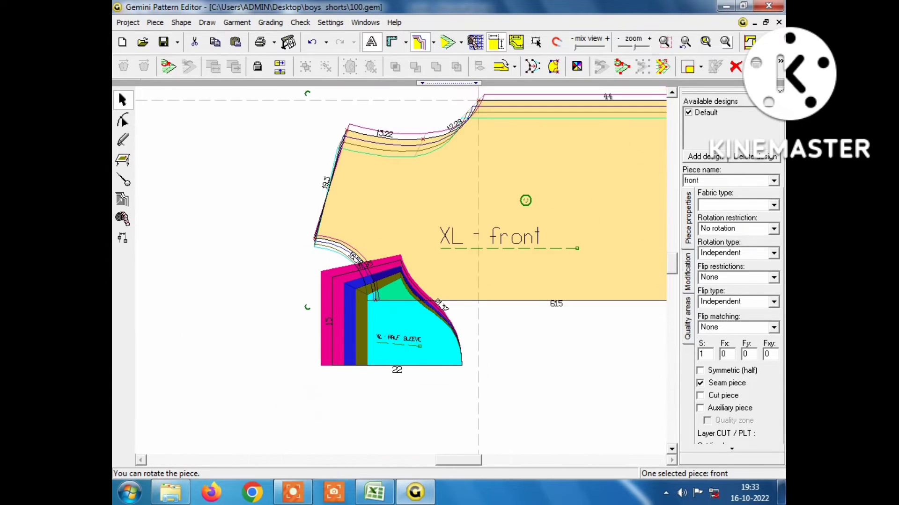
scroll(572, 255, "up", 2)
left_click(571, 254)
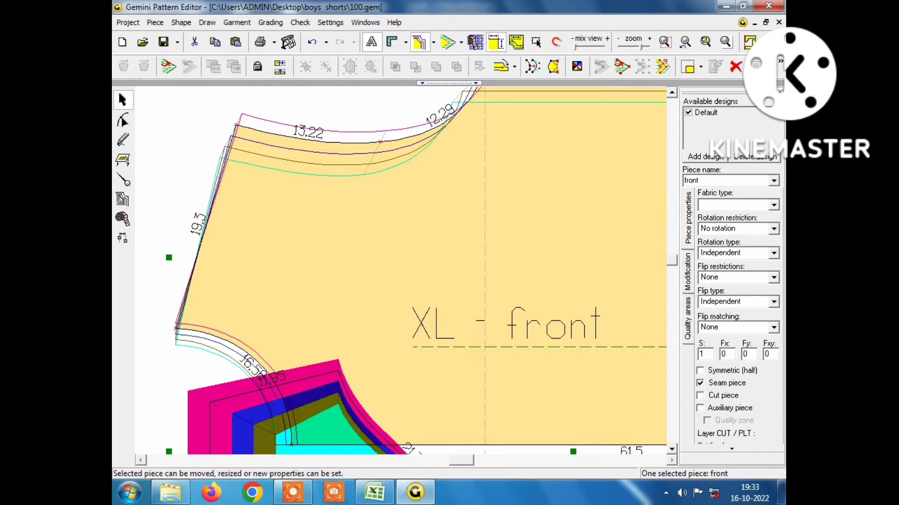
left_click(572, 256)
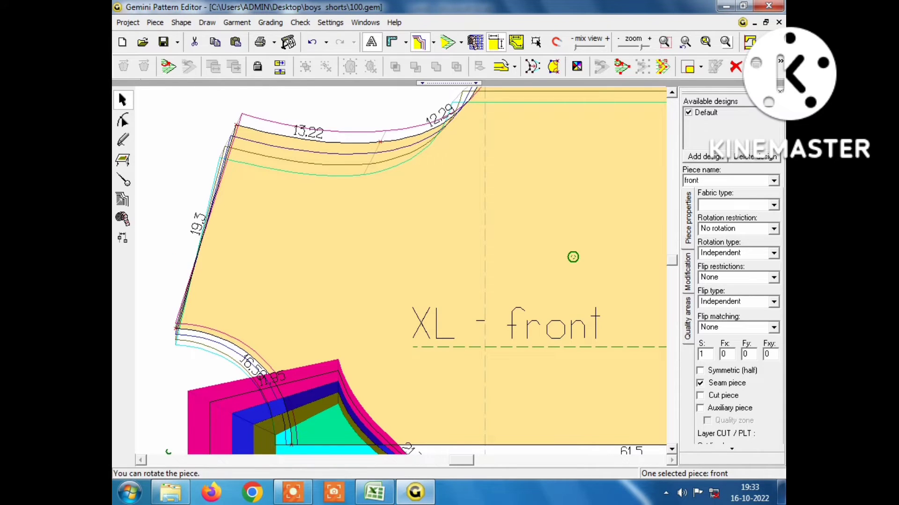
left_click(573, 257)
- Bring up the grading panel listing sizes S, M, L, XL and XXL with XL ticked
scroll(572, 257, "down", 2)
scroll(573, 257, "down", 1)
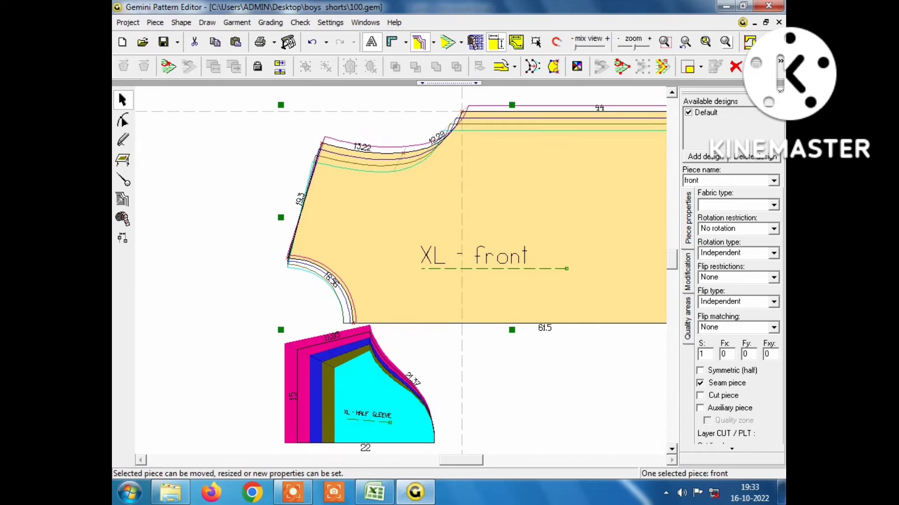
left_click(123, 199)
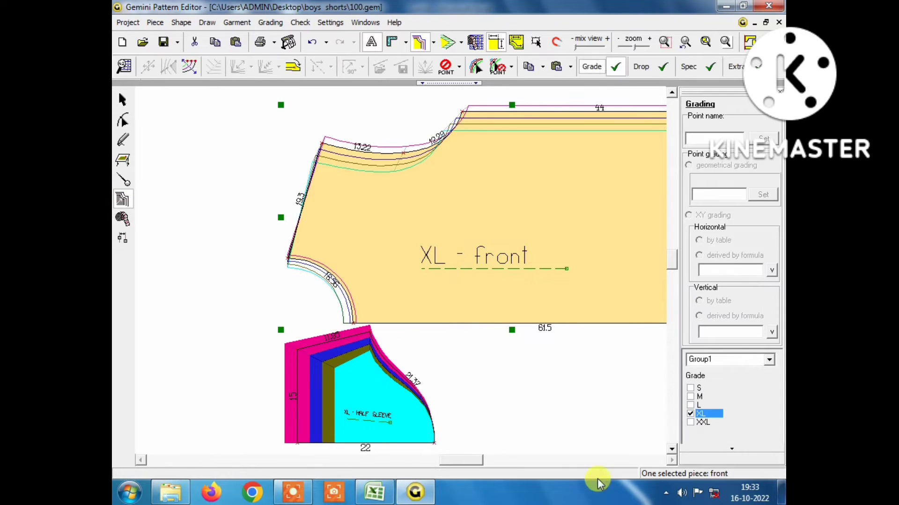
- Display the XL front piece's graded size layers as solid colour bands matching the sleeve
left_click(692, 413)
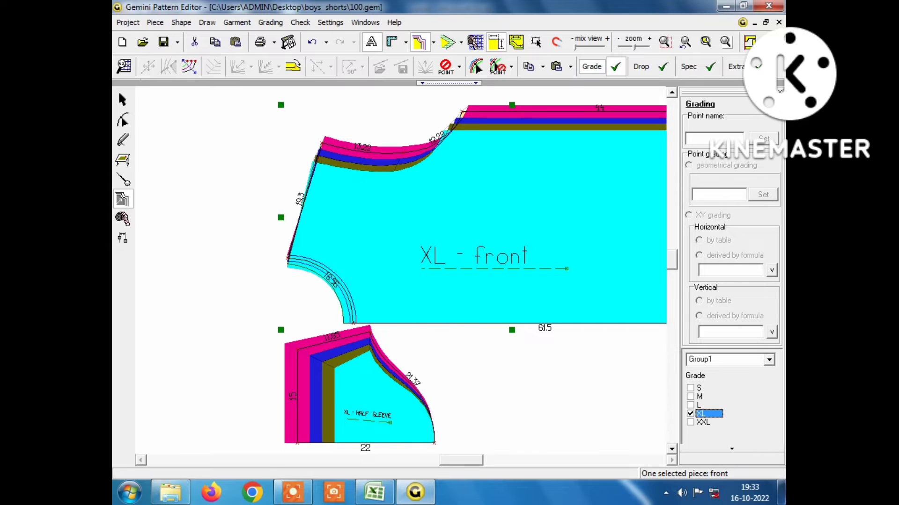
left_click(461, 42)
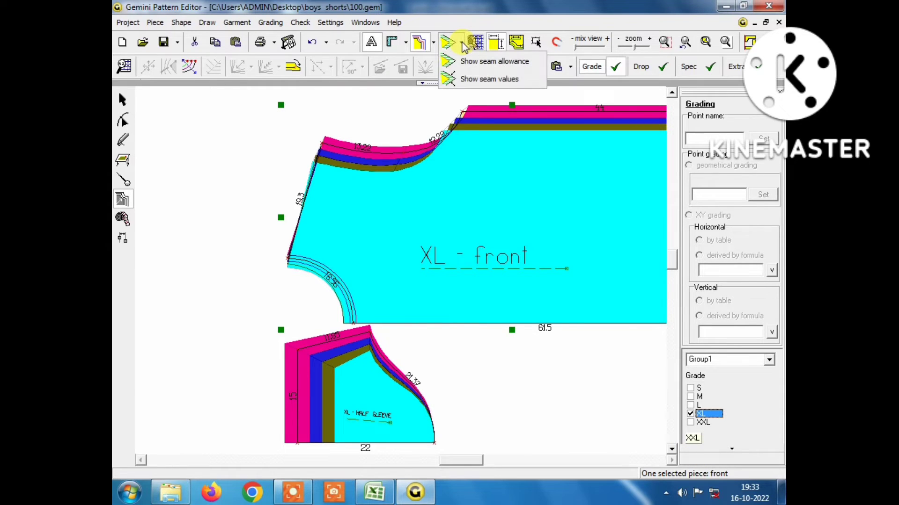
left_click(477, 61)
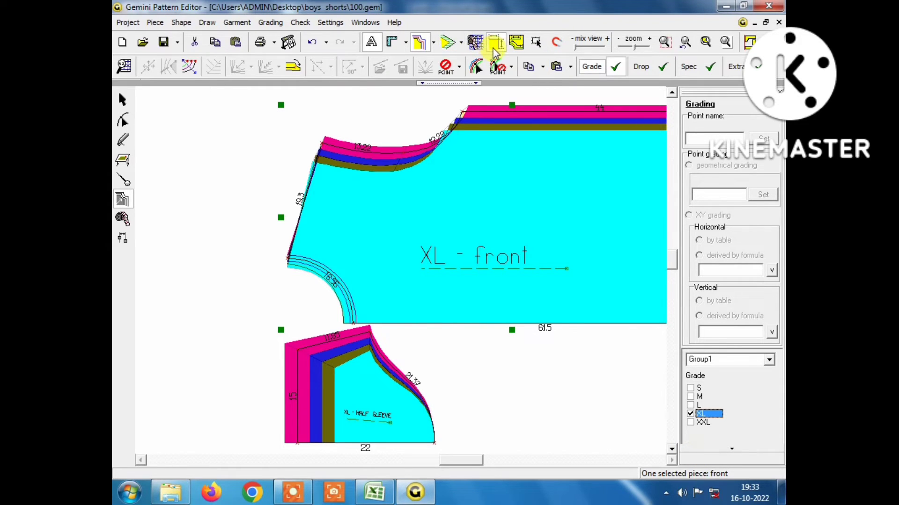
left_click(461, 43)
left_click(433, 43)
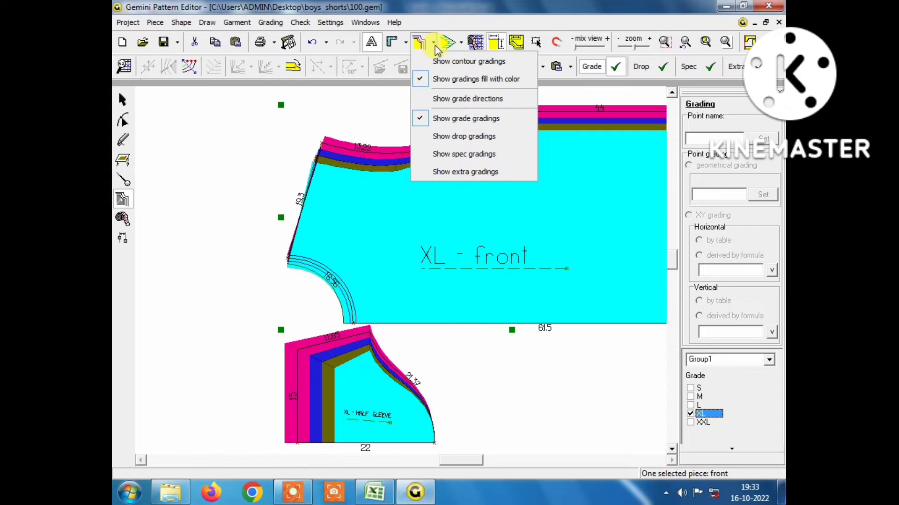
- Turn off Show gradings fill with color, leaving contour lines, and select HALF SLEEVE
left_click(438, 62)
left_click(434, 44)
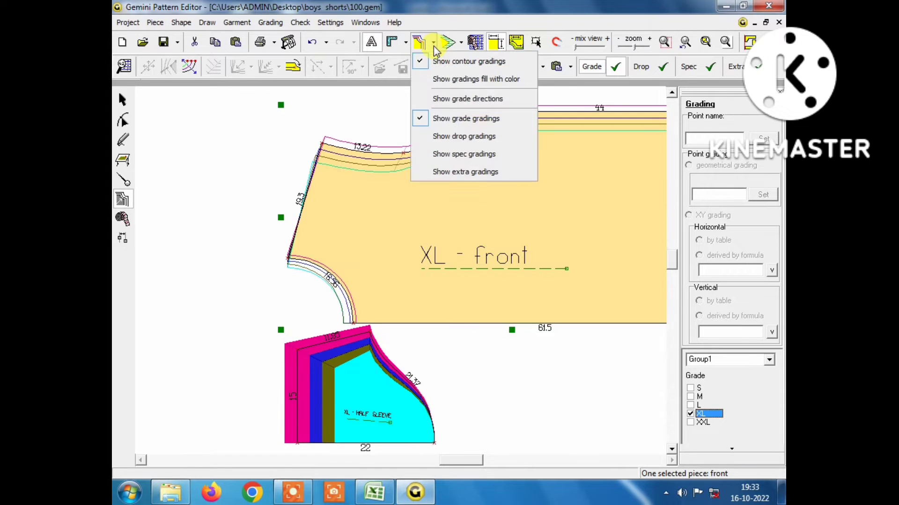
left_click(377, 398)
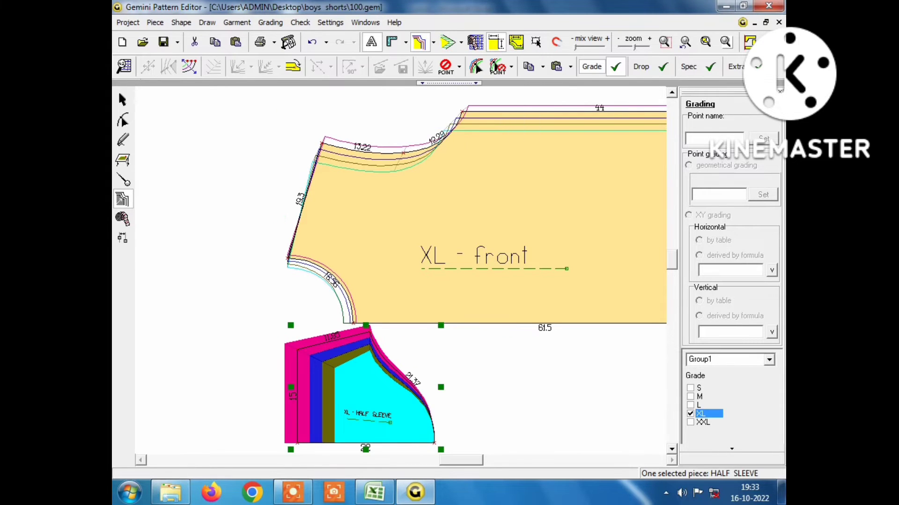
- Uncheck Show contour gradings so only plain XL front and sleeve outlines remain
left_click(433, 43)
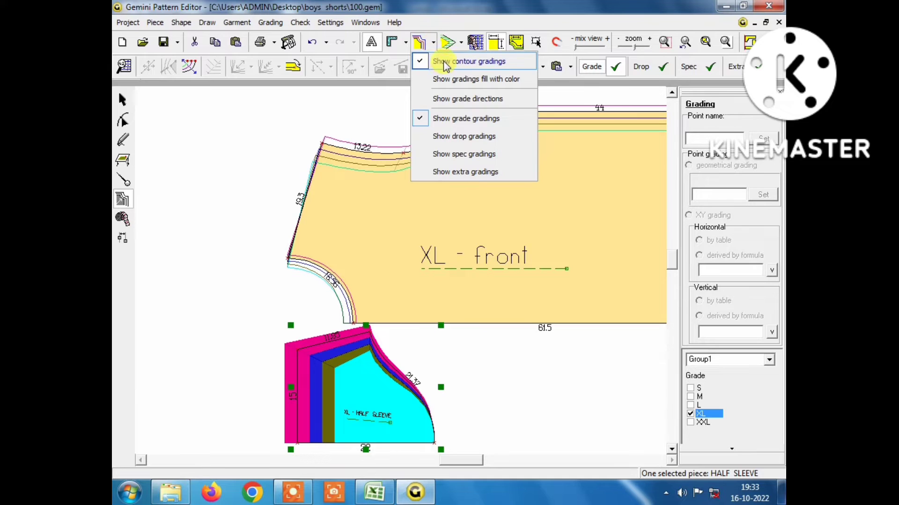
left_click(443, 65)
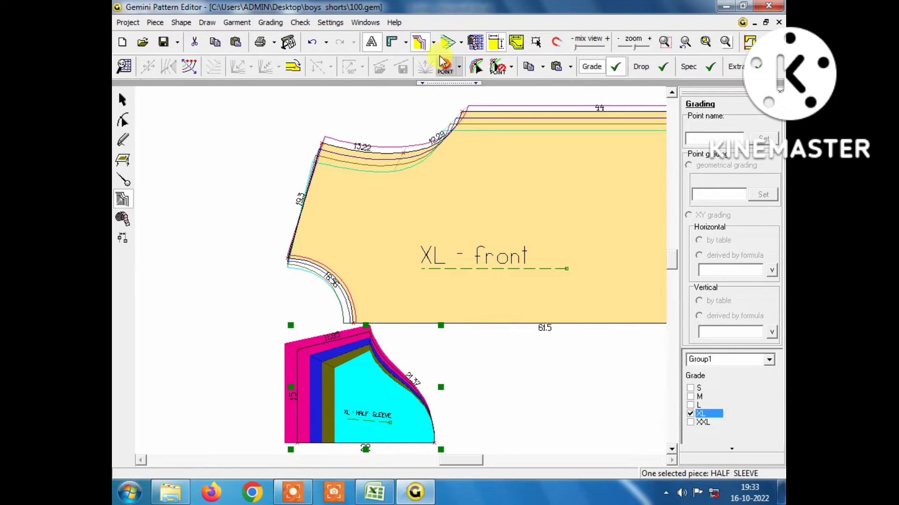
left_click(433, 43)
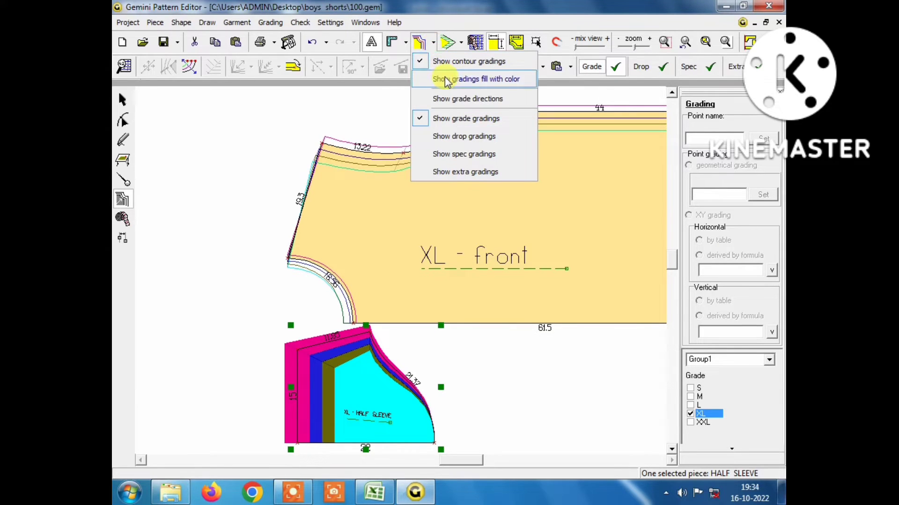
left_click(423, 121)
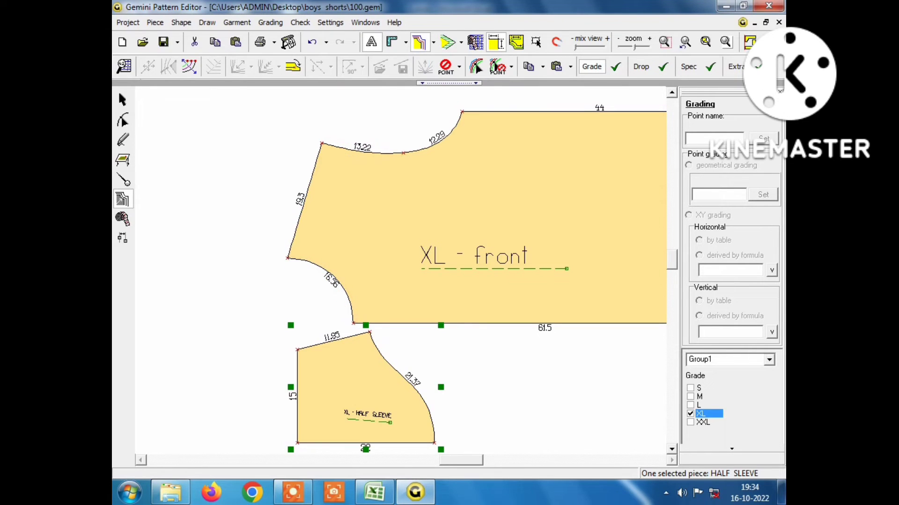
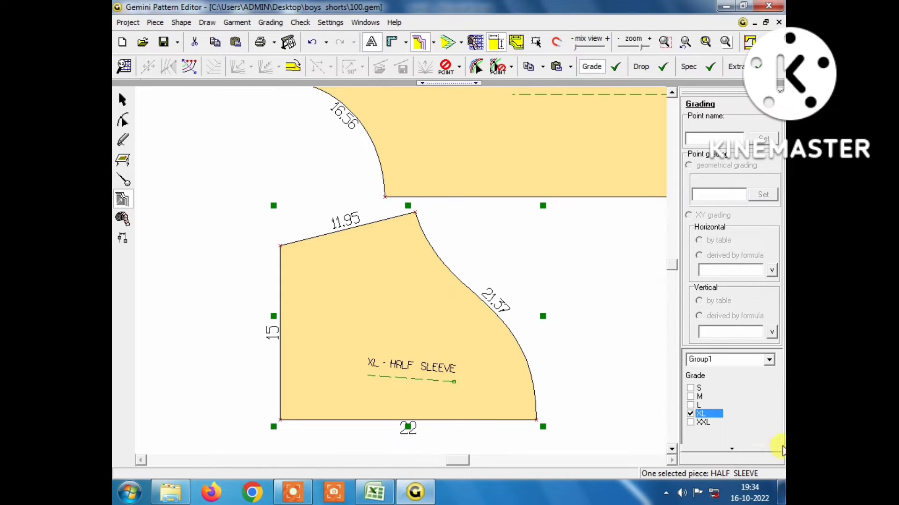
- Preview the half sleeve at size XXL, then set it back to XL
left_click(691, 422)
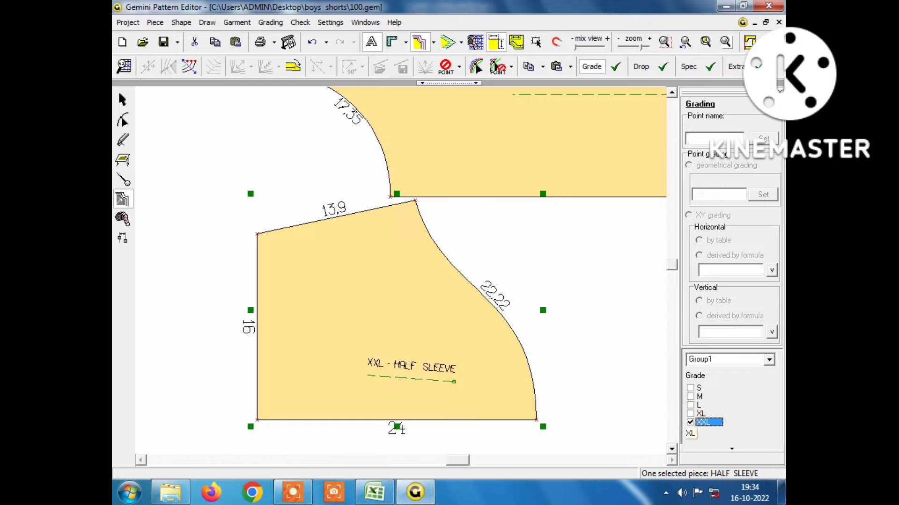
left_click(691, 414)
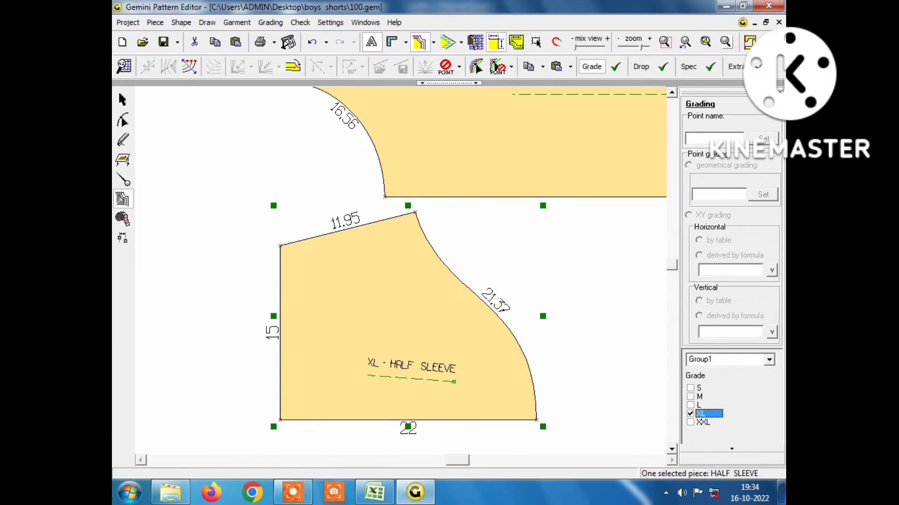
scroll(273, 417, "down", 2)
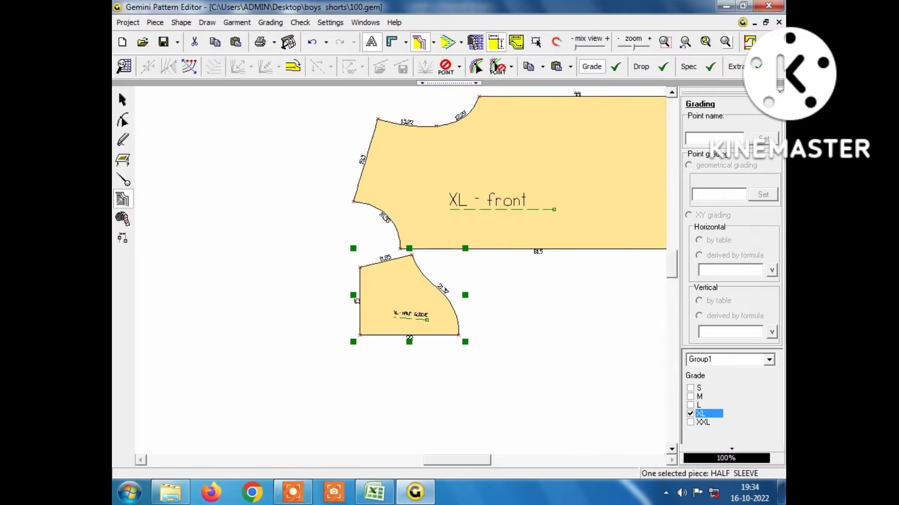
scroll(273, 417, "down", 1)
scroll(274, 417, "down", 1)
scroll(593, 94, "up", 2)
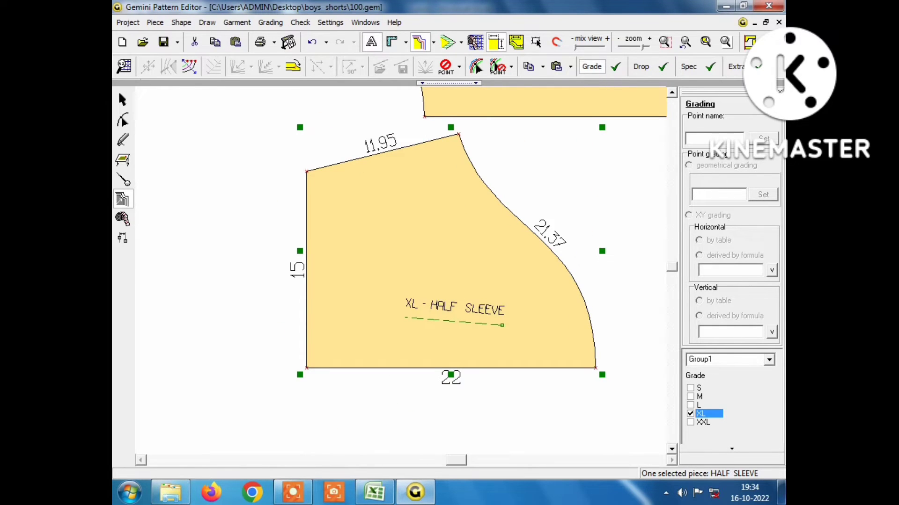
left_click(293, 496)
left_click(361, 472)
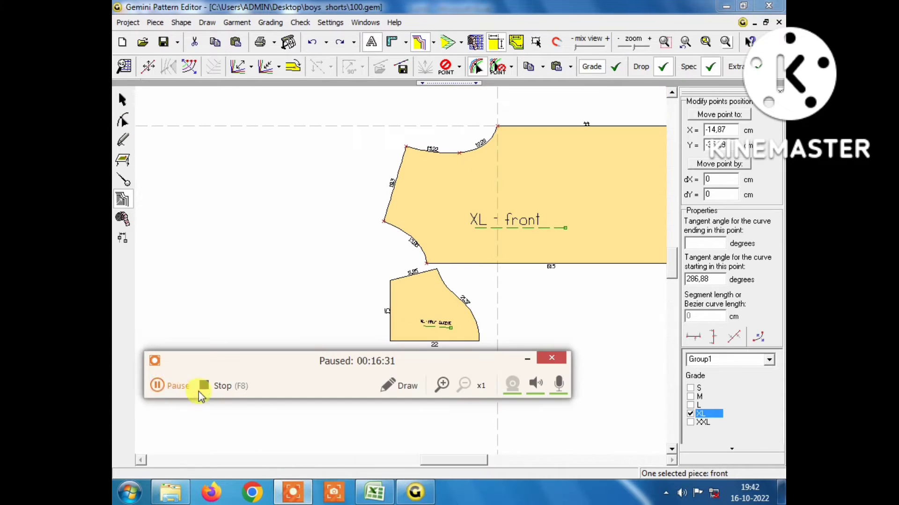
left_click(177, 385)
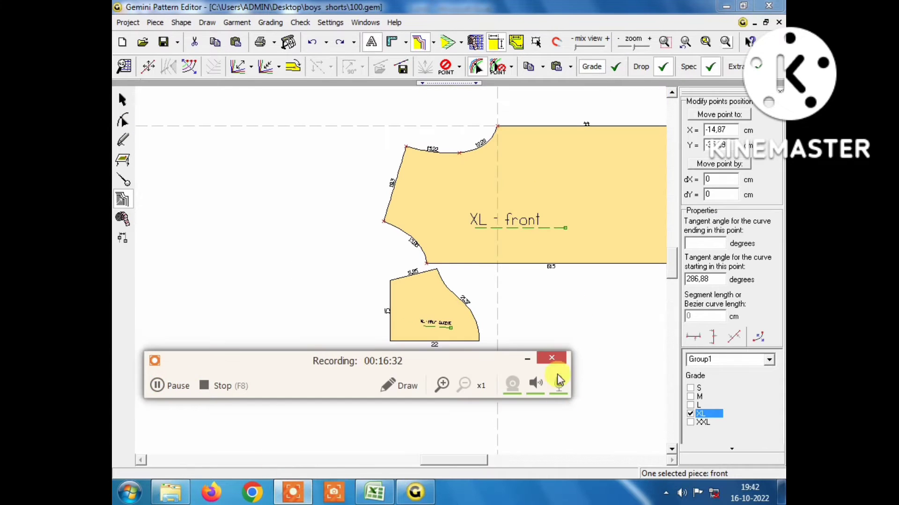
left_click(523, 359)
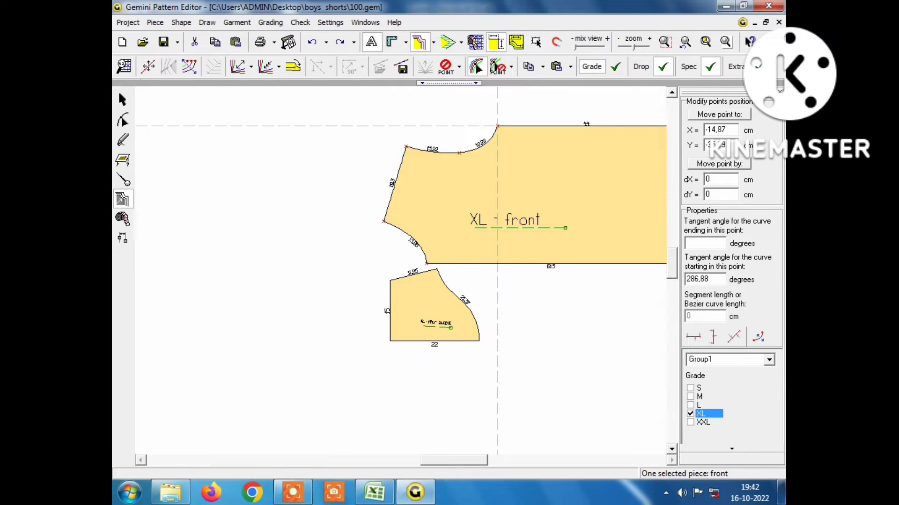
- Move the whole half sleeve piece beside the front piece's armhole
left_click(123, 100)
left_click_drag(435, 323, 361, 175)
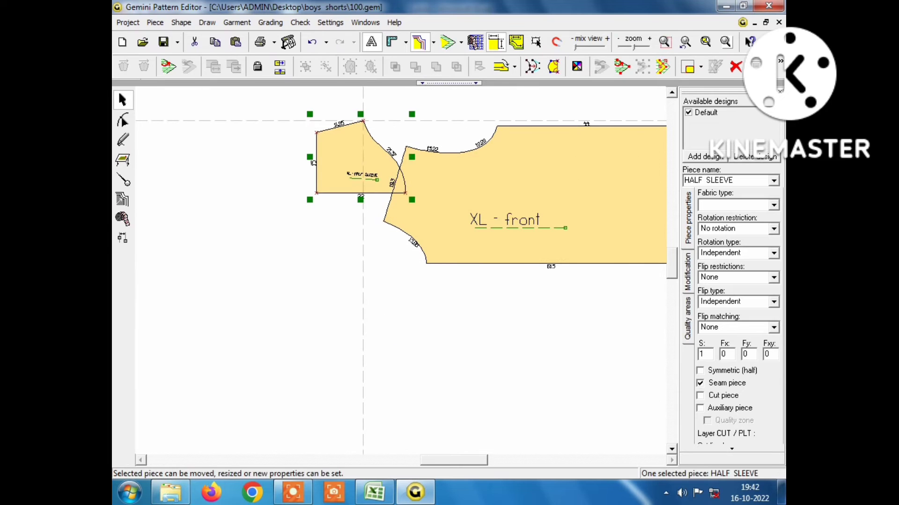
scroll(361, 175, "up", 2)
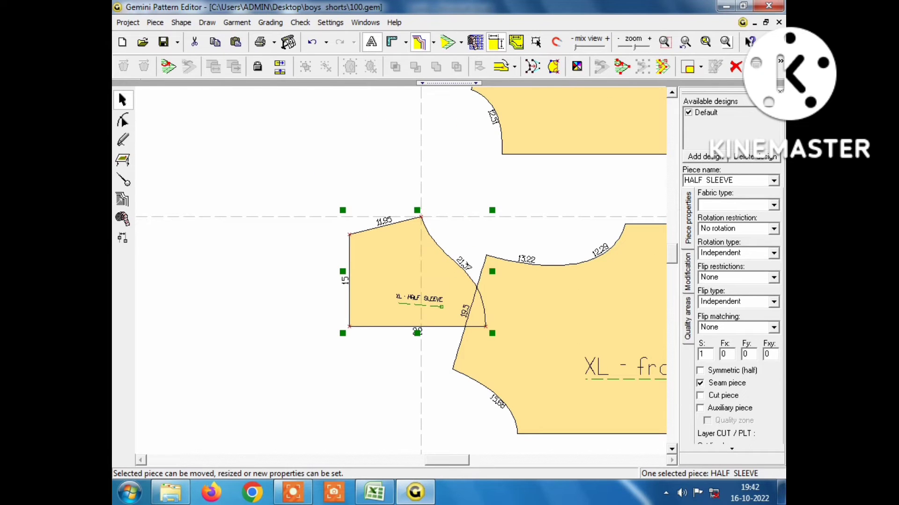
scroll(411, 281, "up", 2)
key("Tab")
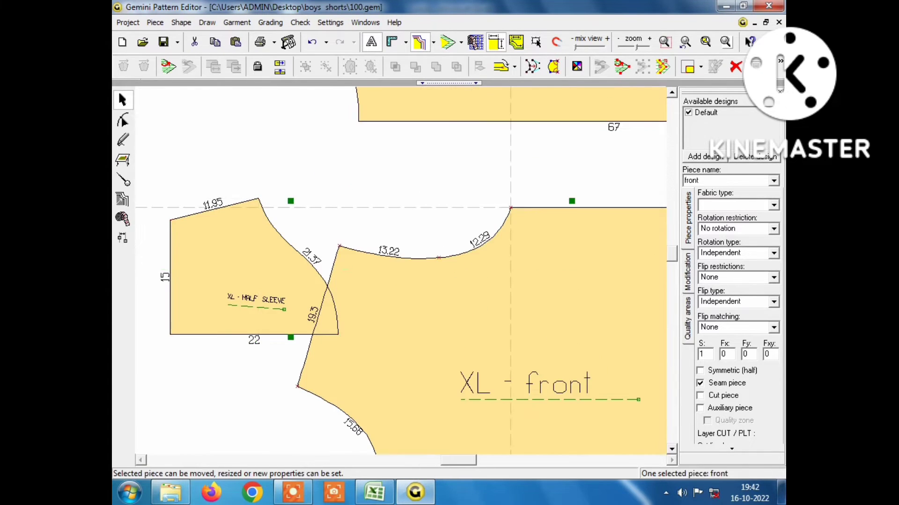
- Select the half sleeve piece and switch to the Grading tool
left_click(124, 181)
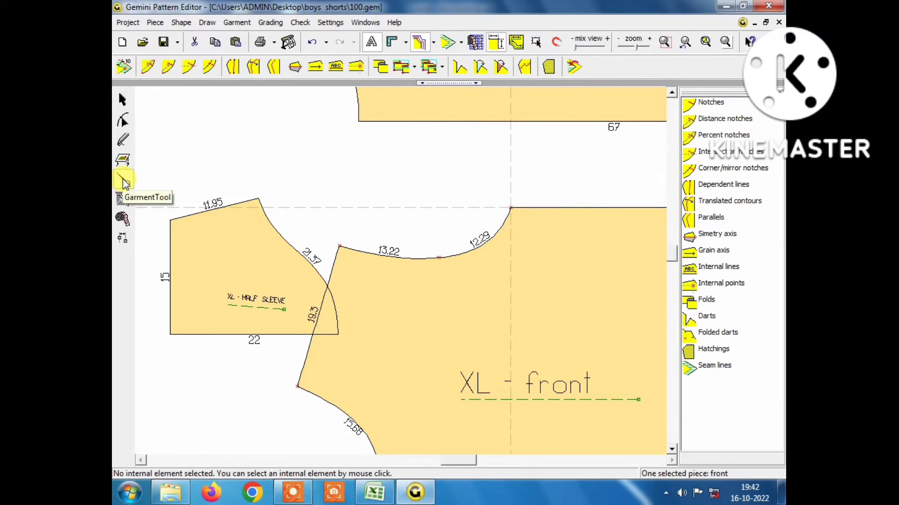
left_click(244, 285)
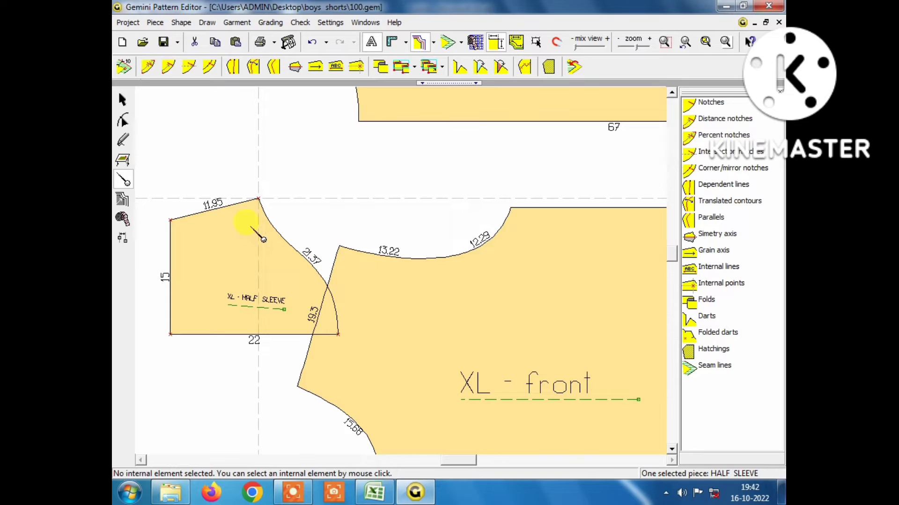
left_click(123, 199)
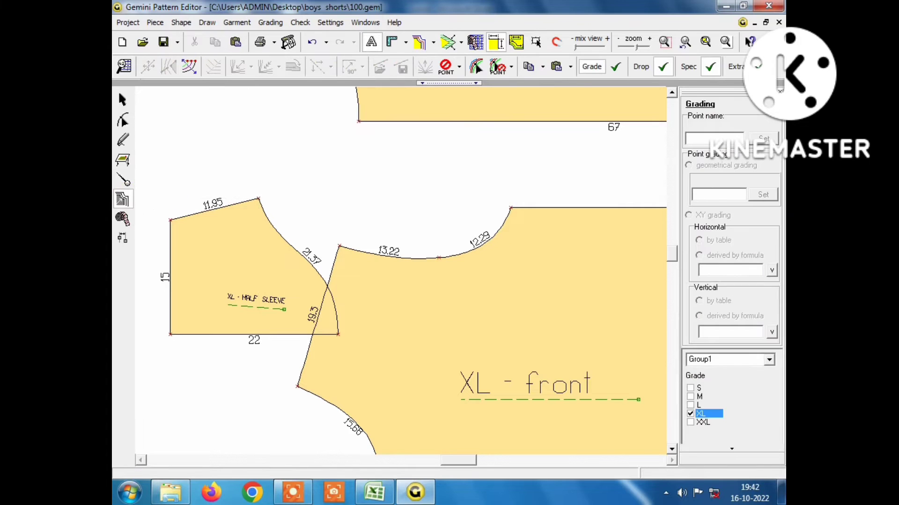
- Select the half sleeve and zoom in to pick its top point for base-size reshaping
left_click(481, 71)
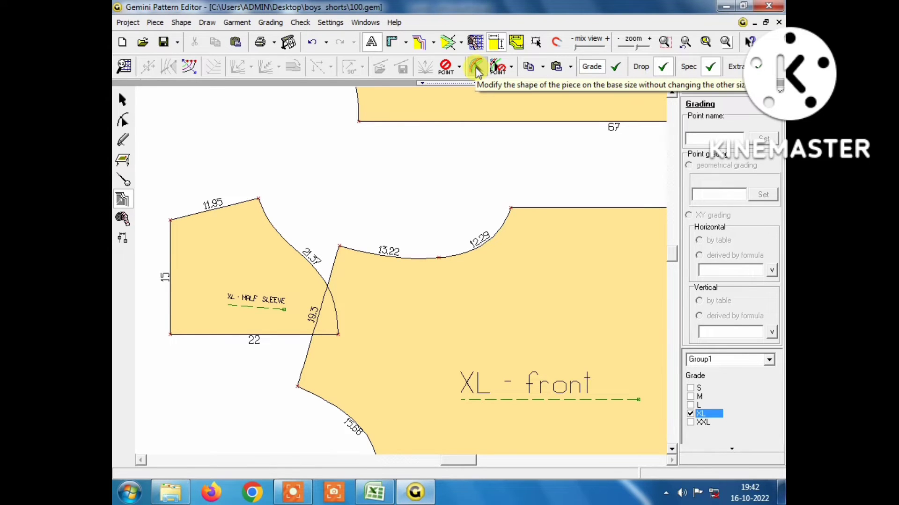
left_click(476, 65)
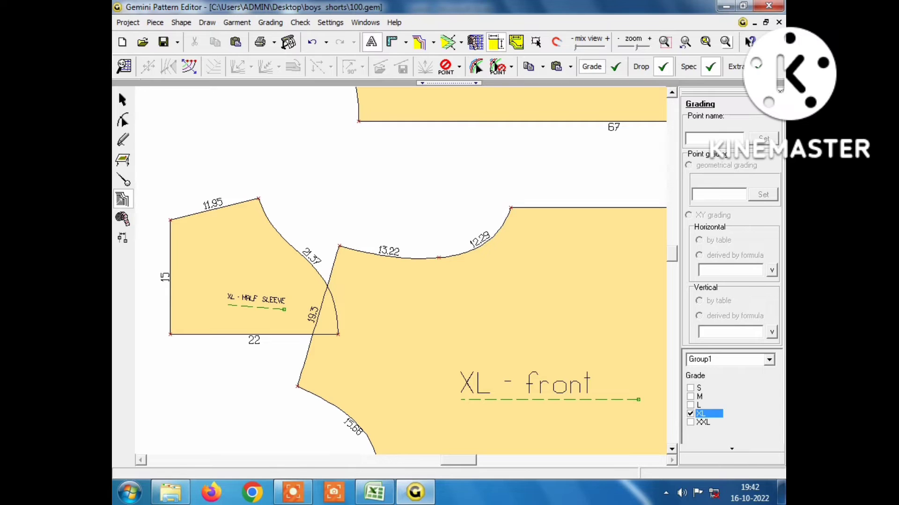
left_click(254, 340)
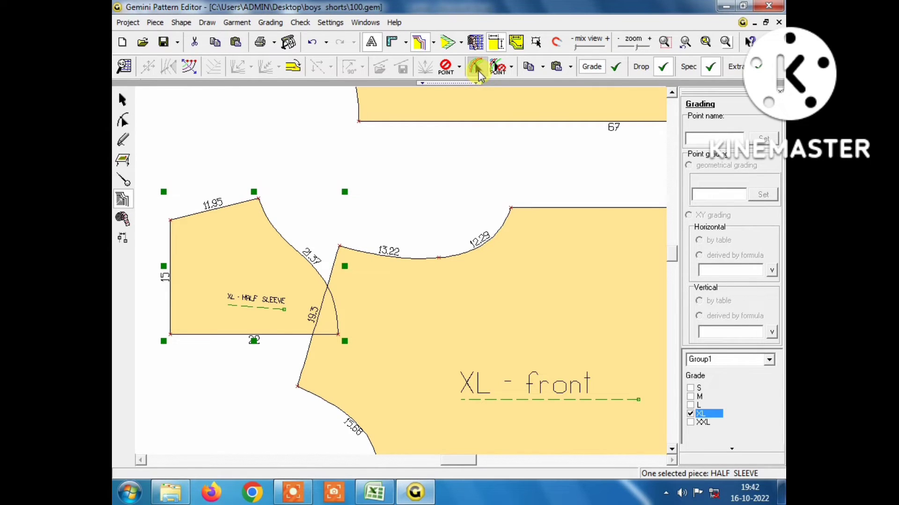
left_click(476, 66)
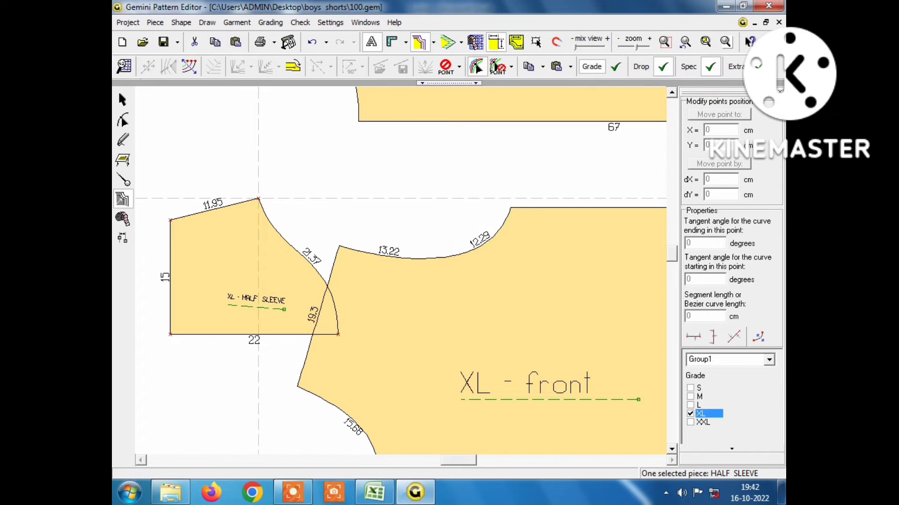
scroll(259, 198, "up", 1)
middle_click_drag(258, 198, 416, 201)
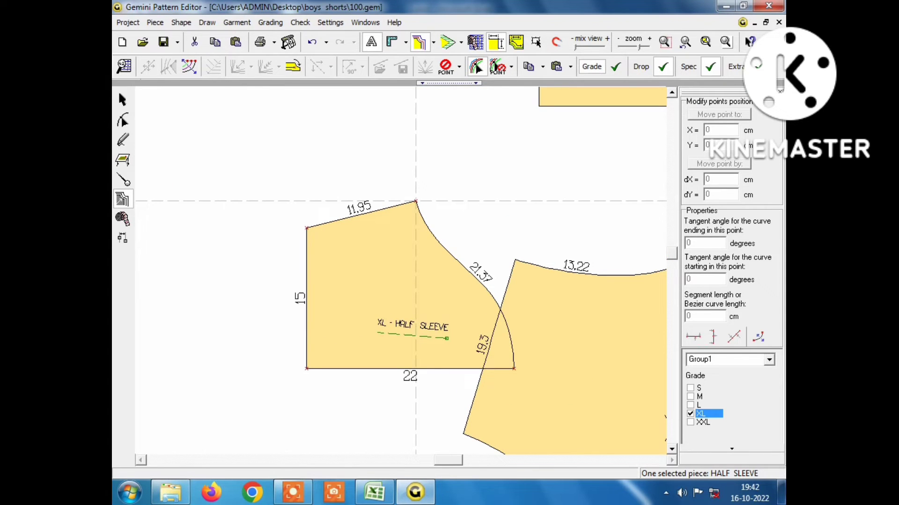
left_click(416, 201)
- Re-enter grading, reselect the sleeve's top point and activate base-size-only point editing
left_click(479, 67)
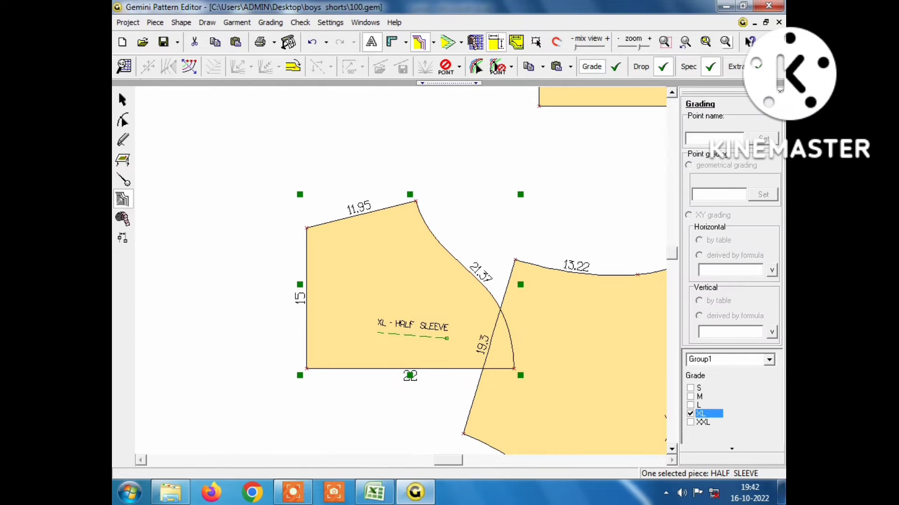
left_click(415, 201)
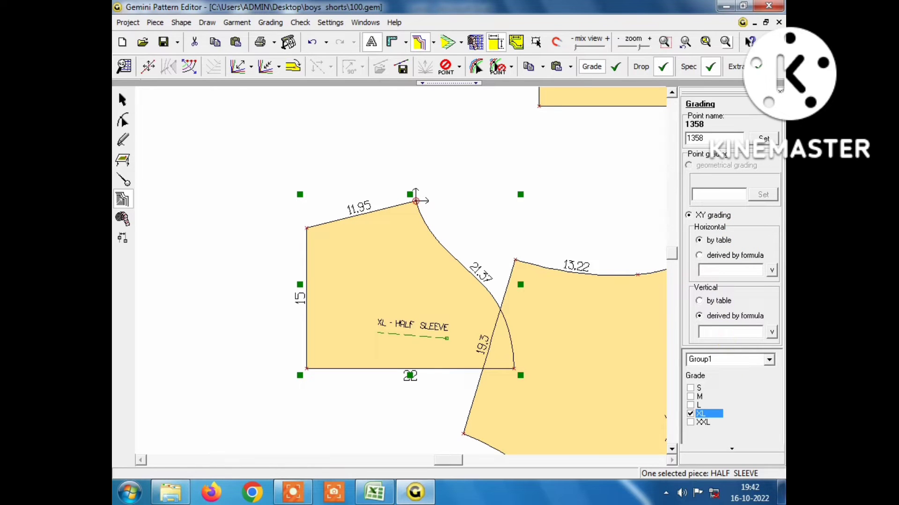
left_click(130, 103)
left_click(122, 199)
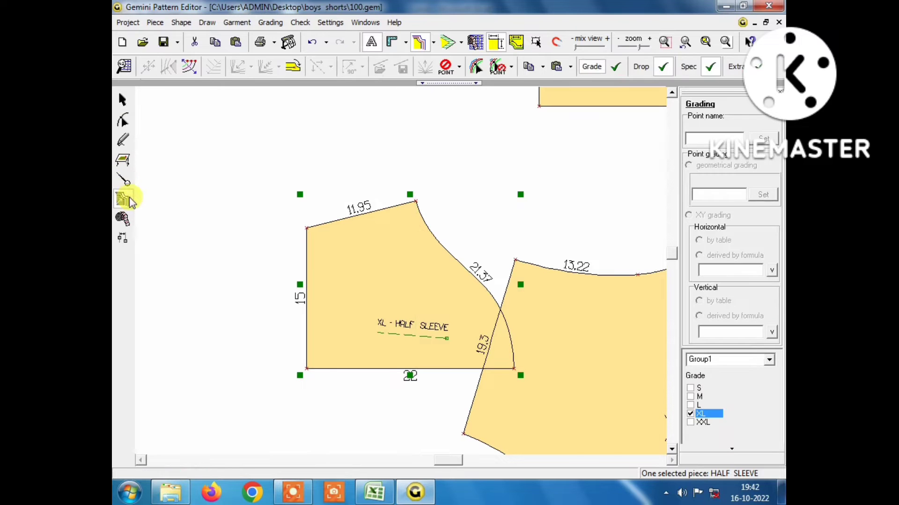
left_click(415, 201)
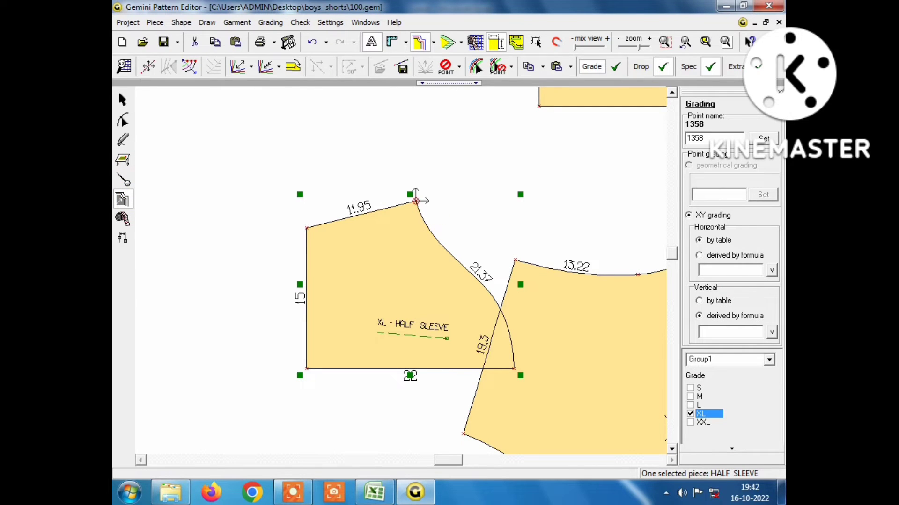
left_click(480, 69)
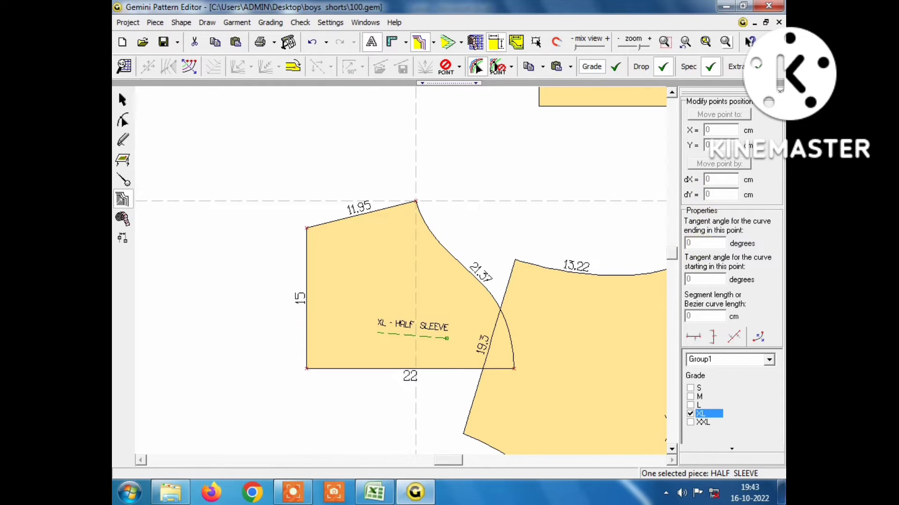
key("Escape")
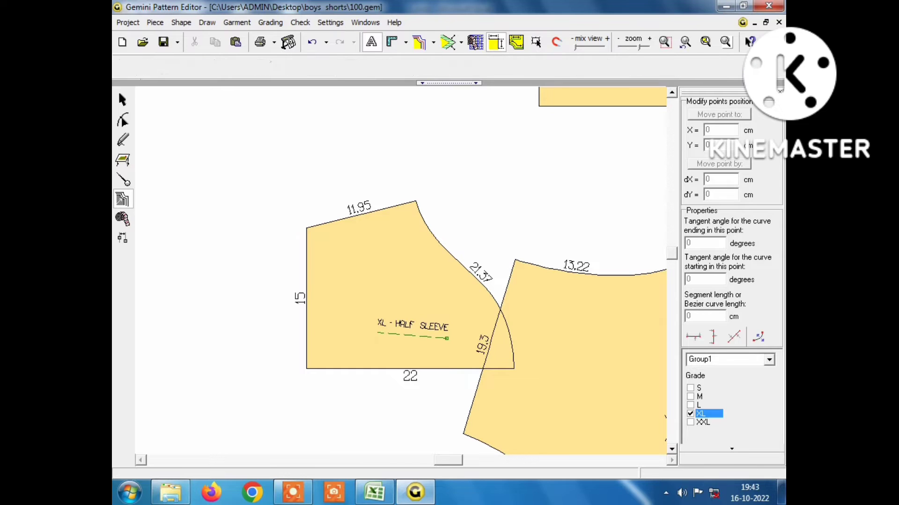
- Move the sleeve's top point by dX -1, making the top edge 10.98 and curve 21.73
left_click(416, 204)
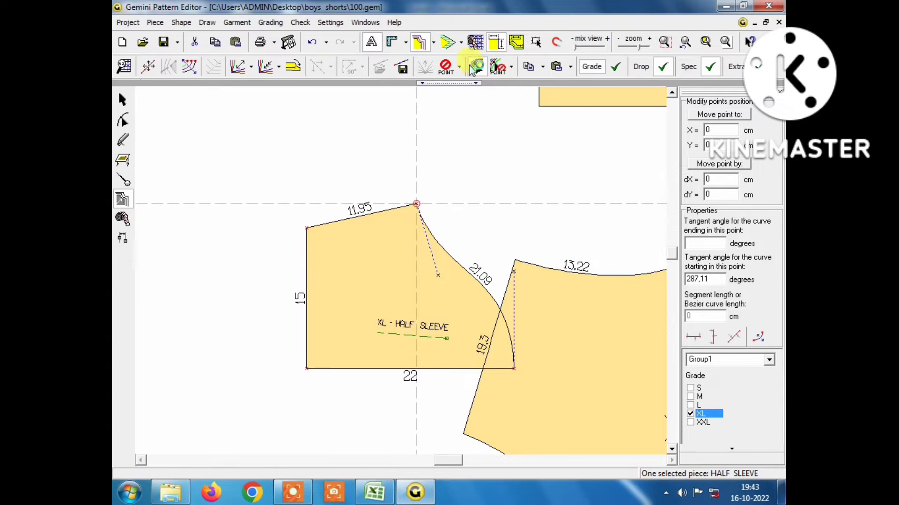
left_click(711, 195)
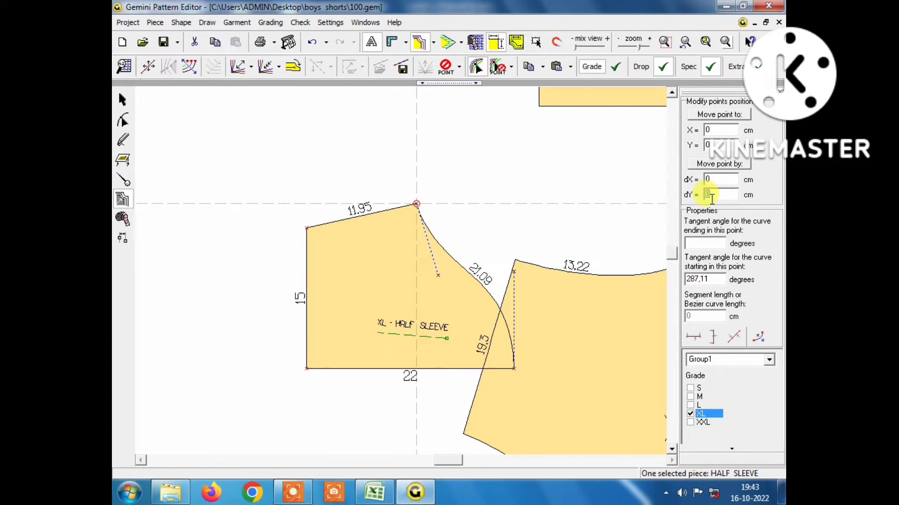
left_click(710, 181)
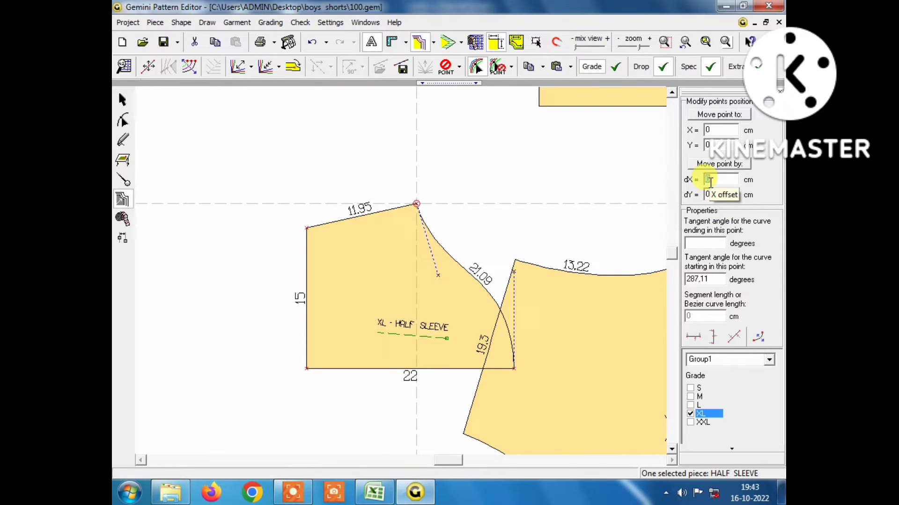
type("-1")
key("Return")
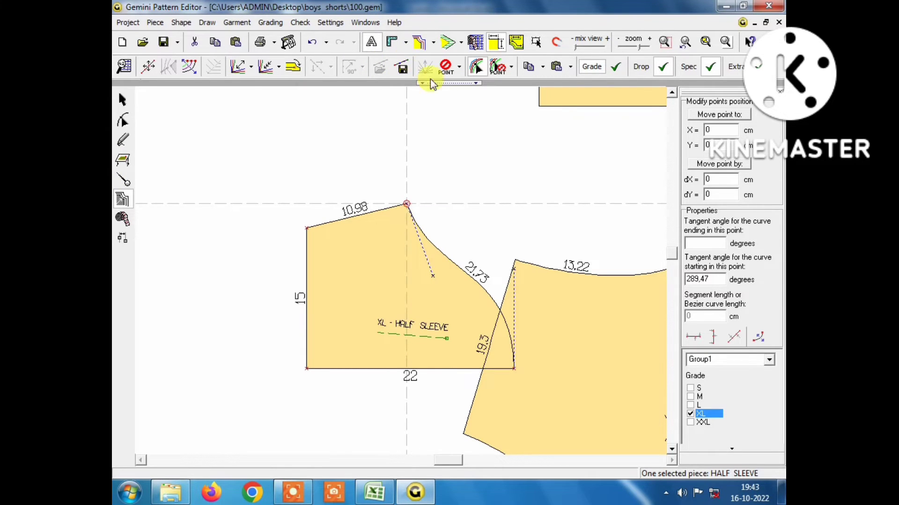
- Select the front piece, briefly selecting and deselecting the BACK piece along the way
left_click(419, 42)
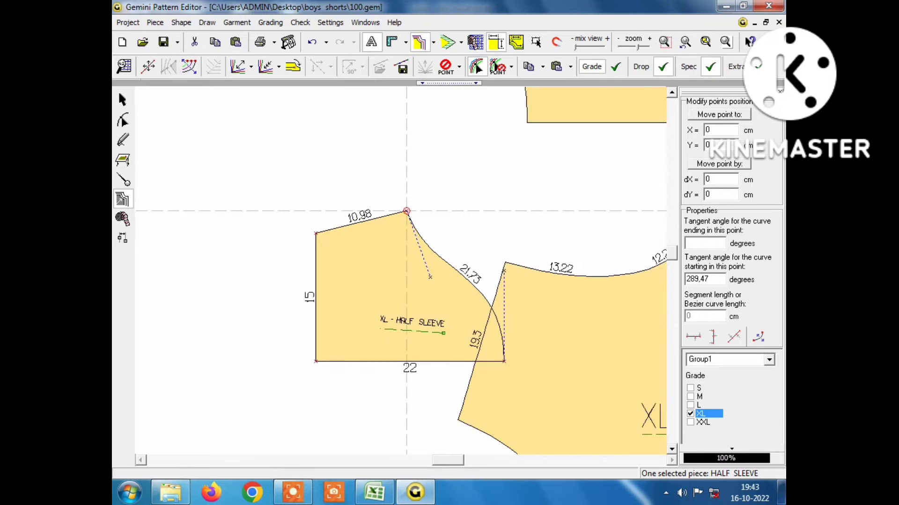
scroll(403, 278, "down", 1)
scroll(403, 278, "down", 1)
scroll(403, 278, "down", 1)
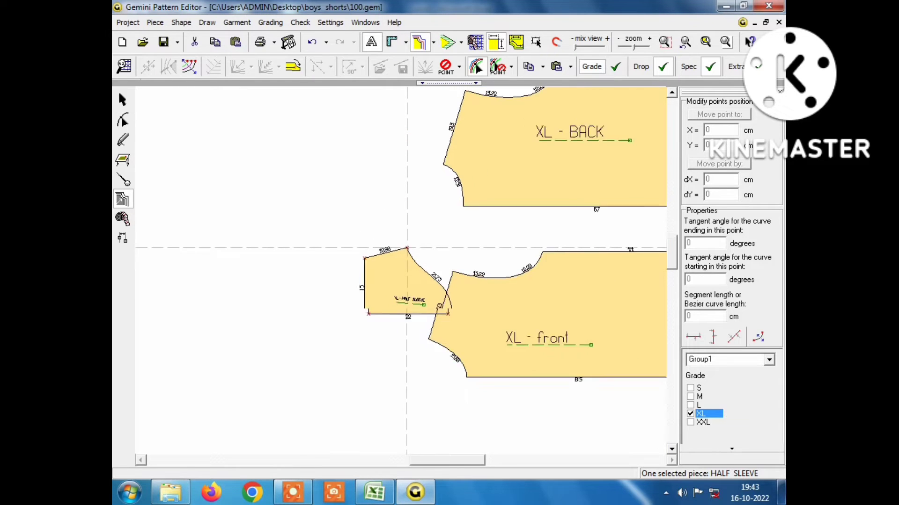
scroll(407, 248, "down", 2)
left_click(445, 263)
scroll(407, 248, "up", 2)
scroll(376, 239, "down", 2)
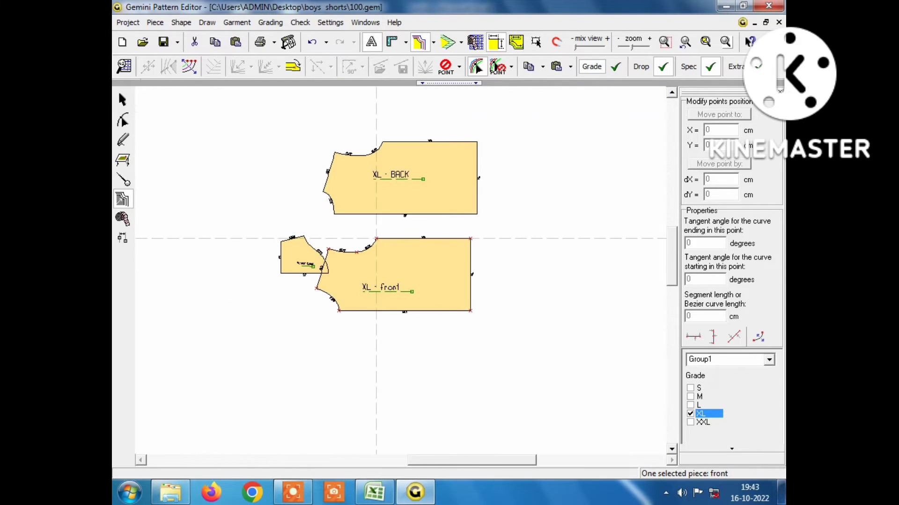
left_click(379, 187)
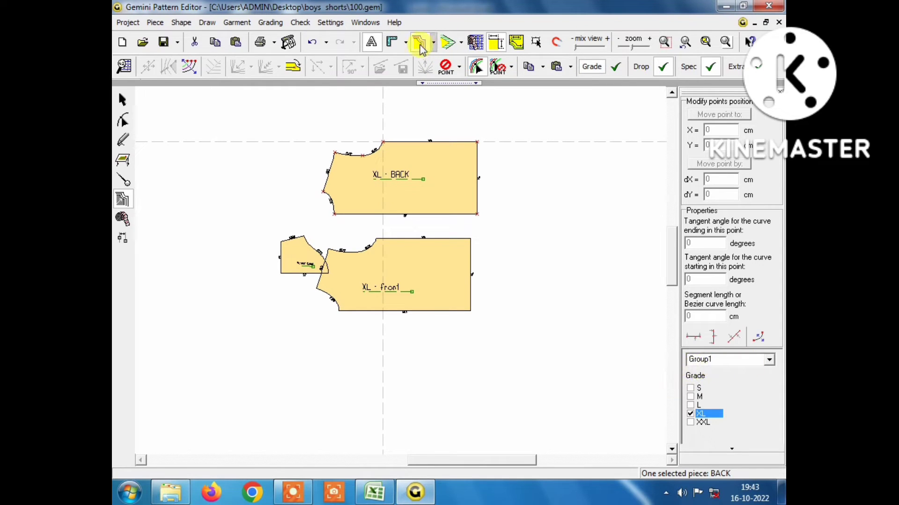
left_click(222, 143)
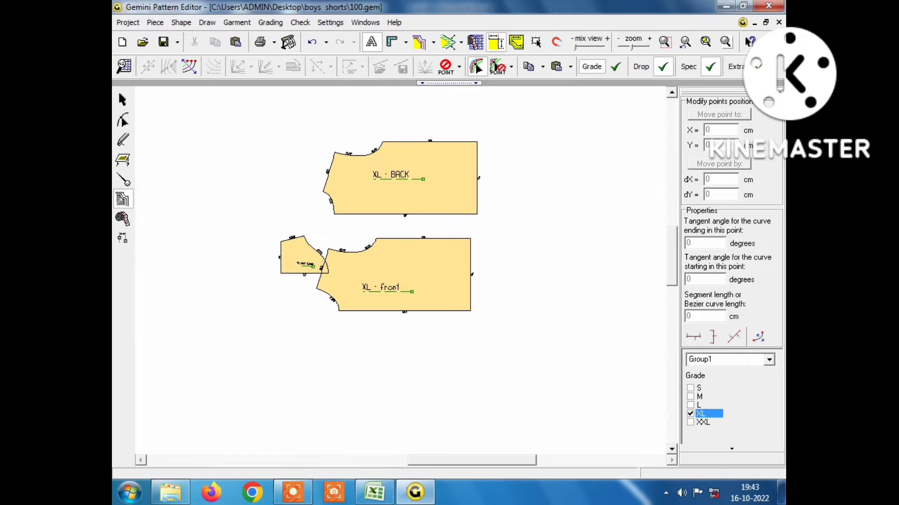
left_click(356, 253)
scroll(343, 238, "up", 1)
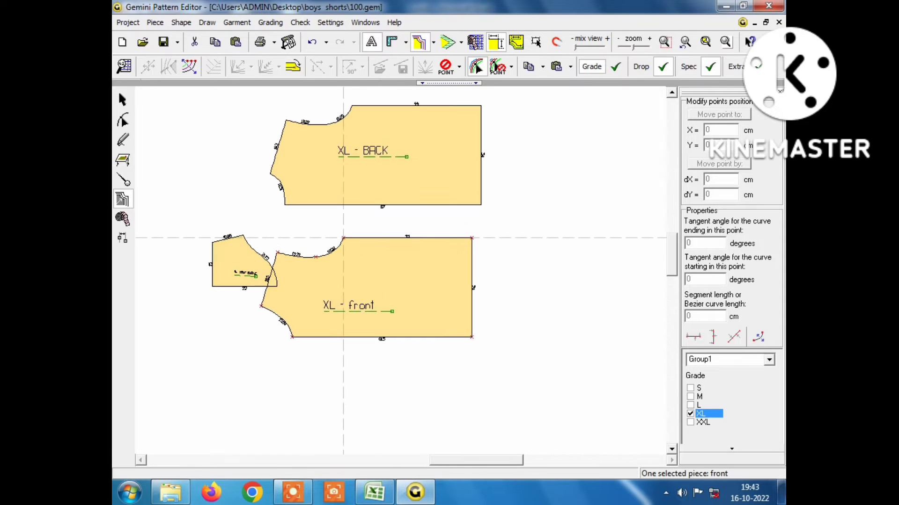
- Preview the pieces at sizes S, M, L and XL, then enable base-size-only reshaping
left_click(691, 388)
left_click(690, 397)
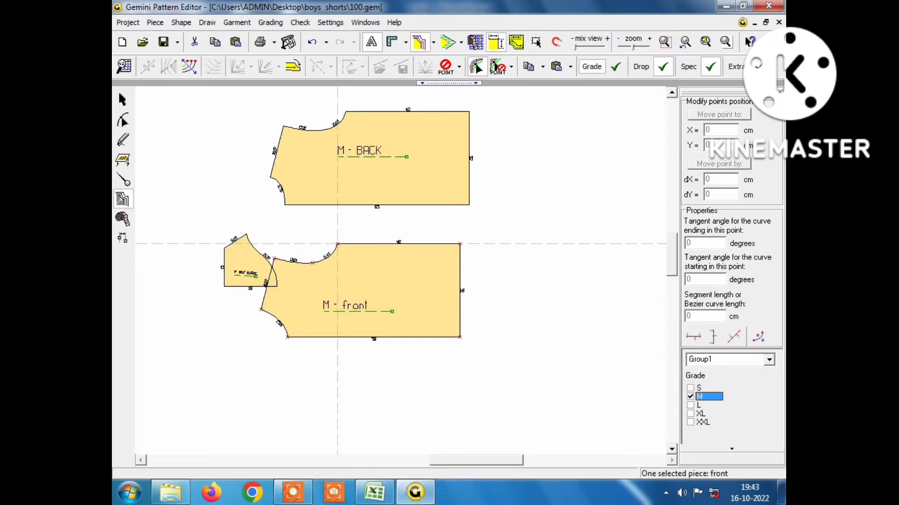
left_click(691, 405)
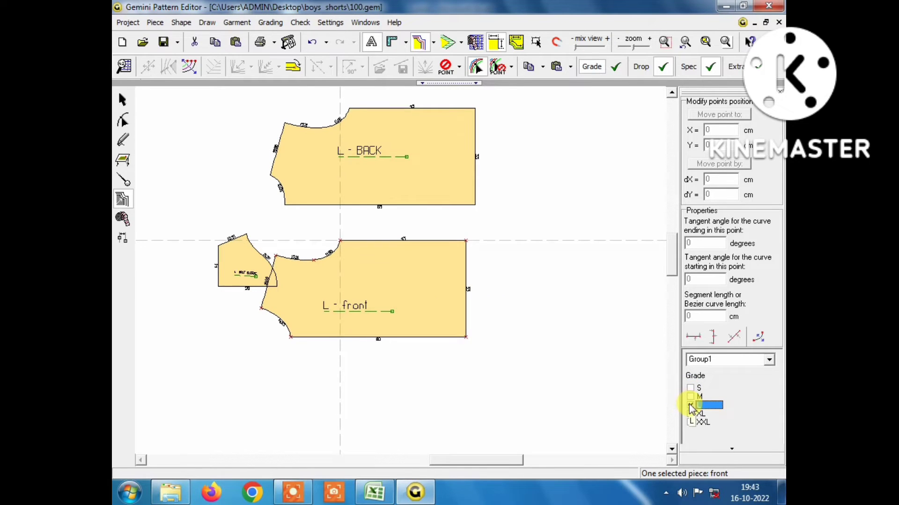
left_click(690, 414)
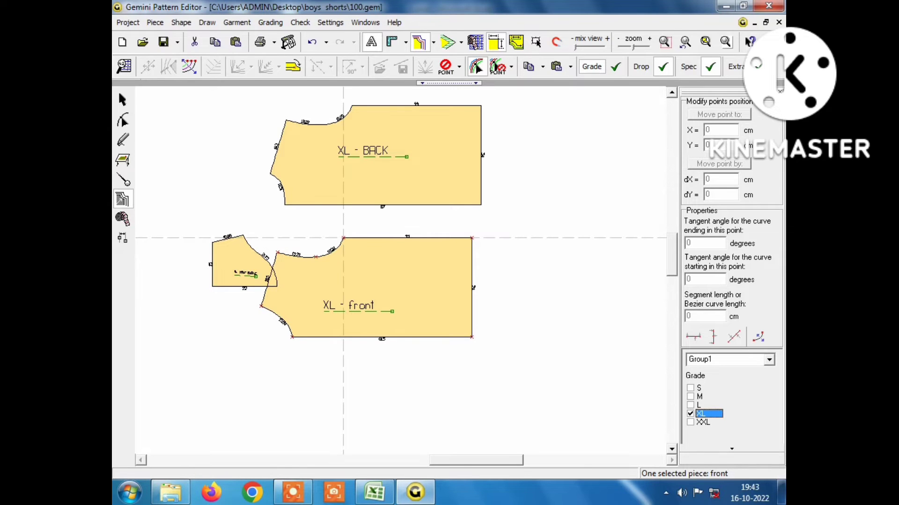
scroll(195, 293, "up", 2)
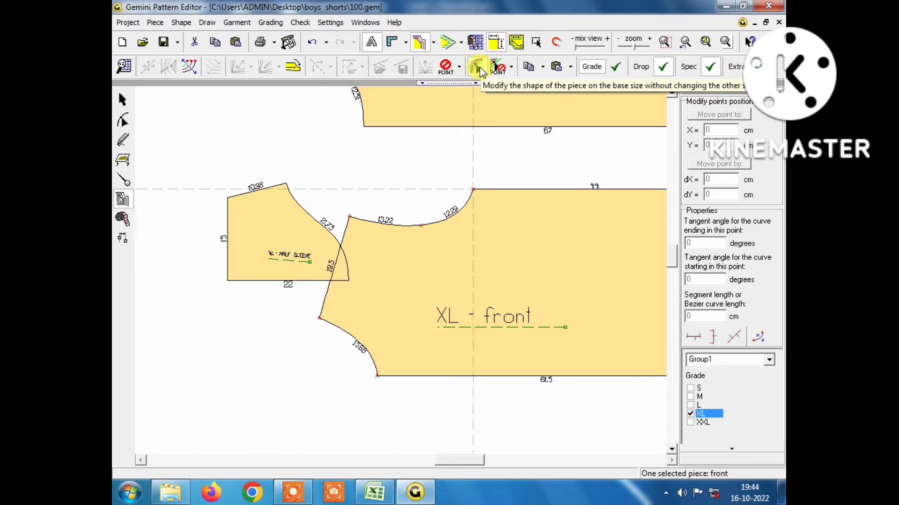
left_click(480, 69)
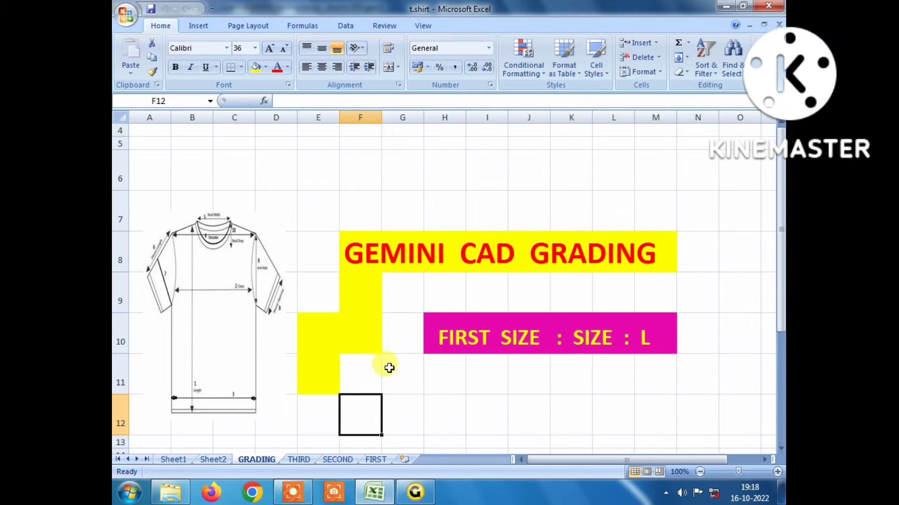
- Check the men's T-shirt size chart on Excel's Sheet1, then return to Gemini
left_click(173, 459)
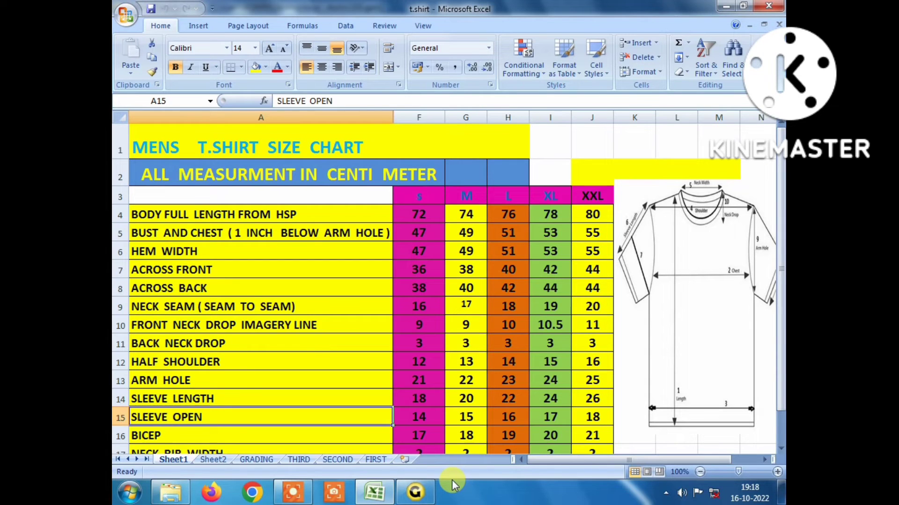
left_click(415, 493)
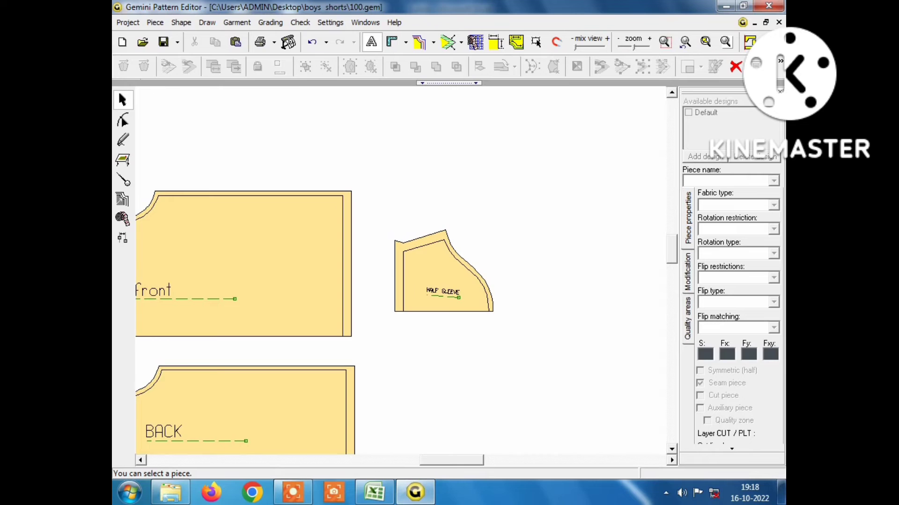
- Box-select all four pattern pieces and hide their seam allowances
scroll(184, 322, "down", 2)
scroll(184, 322, "up", 3)
scroll(184, 322, "down", 2)
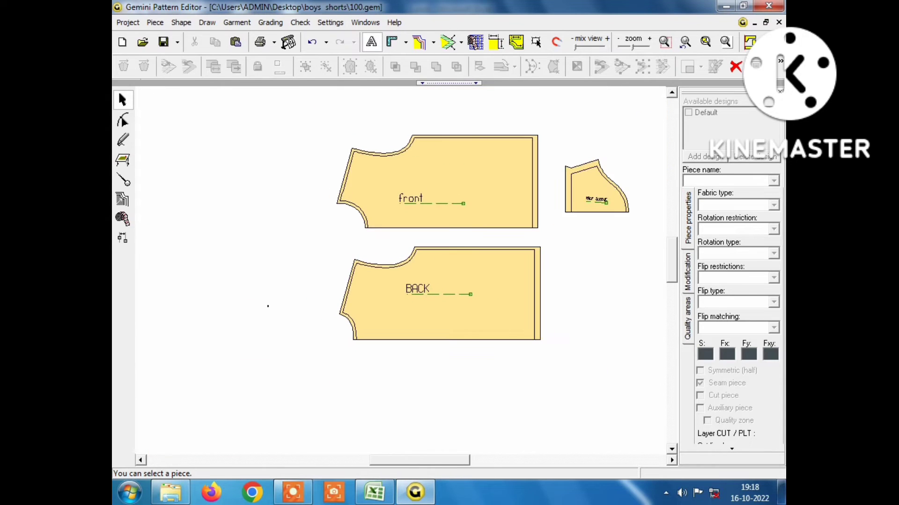
scroll(664, 182, "up", 1)
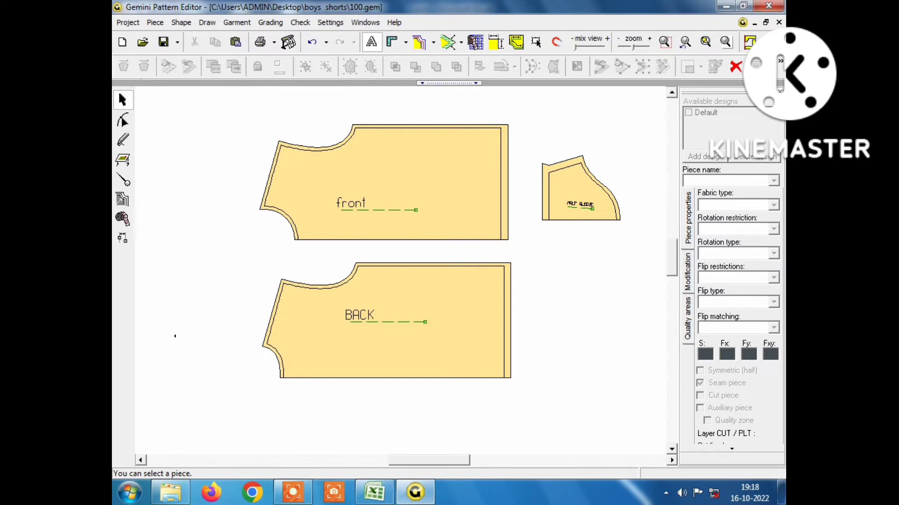
scroll(175, 336, "up", 1)
scroll(155, 293, "down", 1)
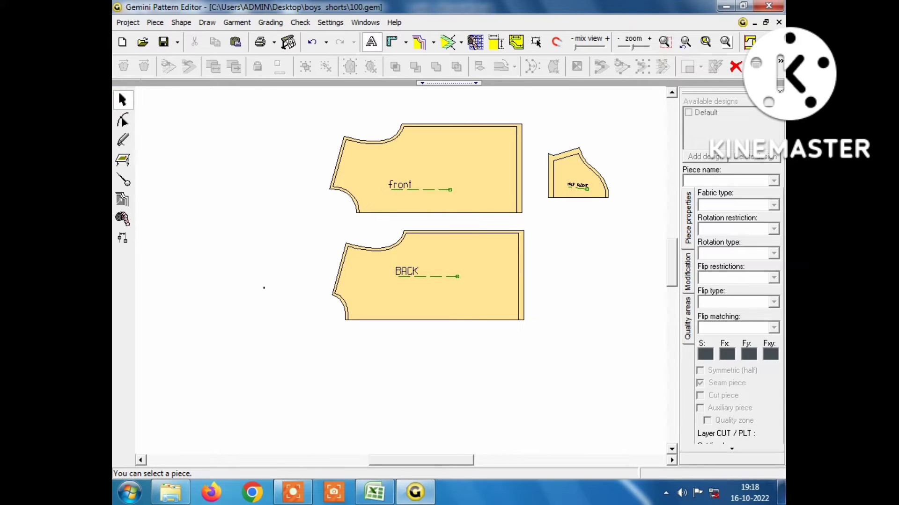
mouse_move(237, 98)
left_mouse_down()
mouse_move(457, 249)
mouse_move(624, 450)
left_mouse_up()
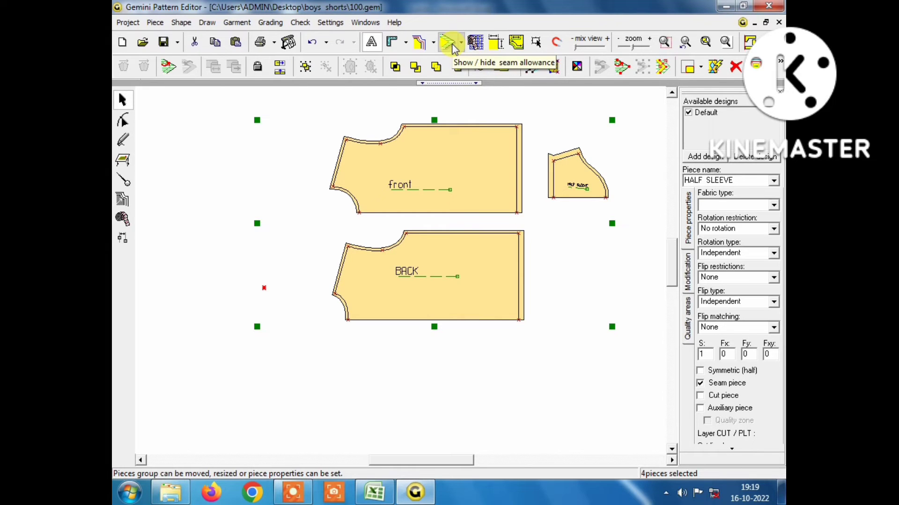
left_click(454, 46)
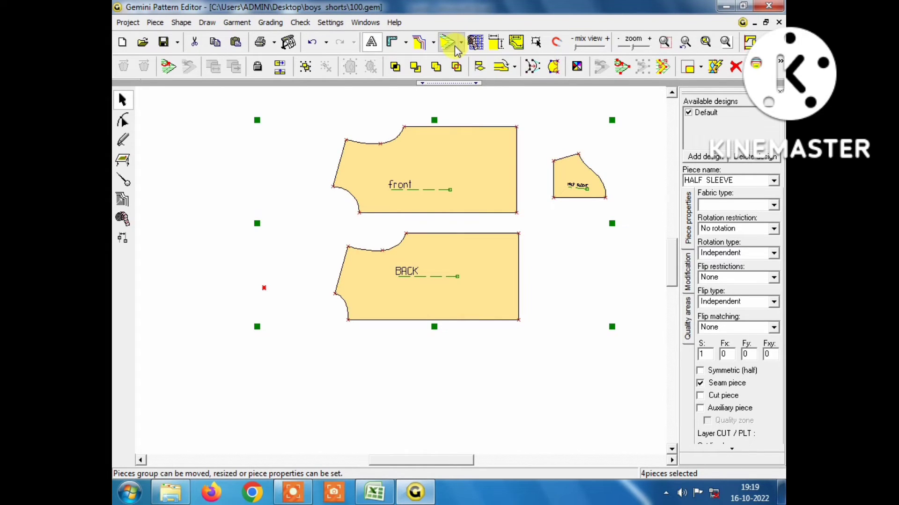
scroll(403, 272, "up", 1)
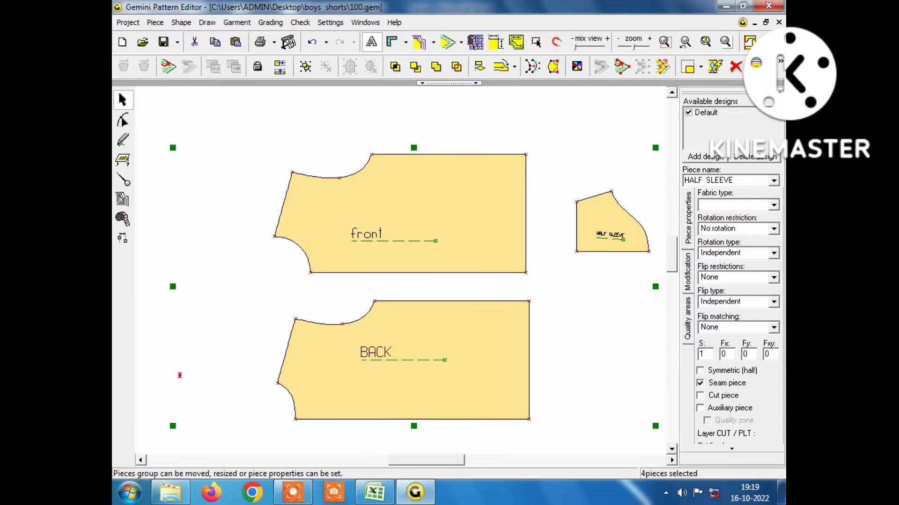
scroll(403, 272, "down", 1)
scroll(411, 284, "down", 1)
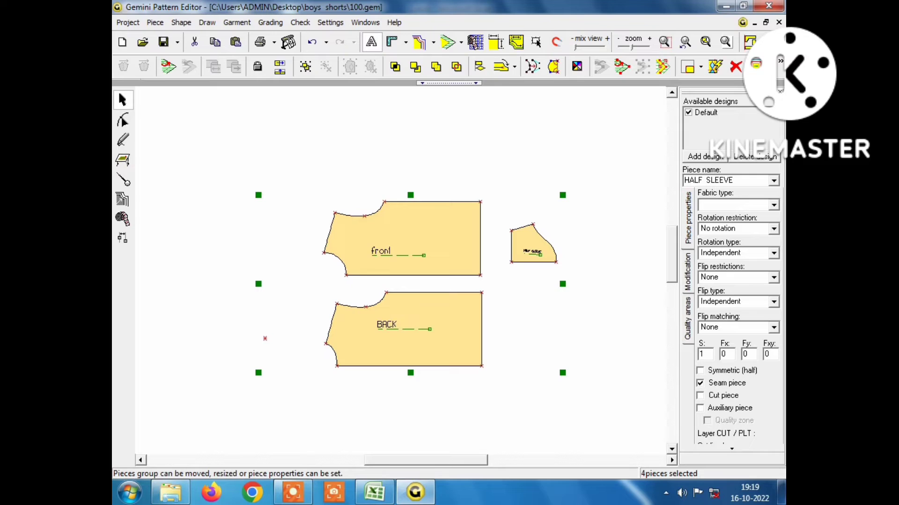
scroll(451, 371, "up", 1)
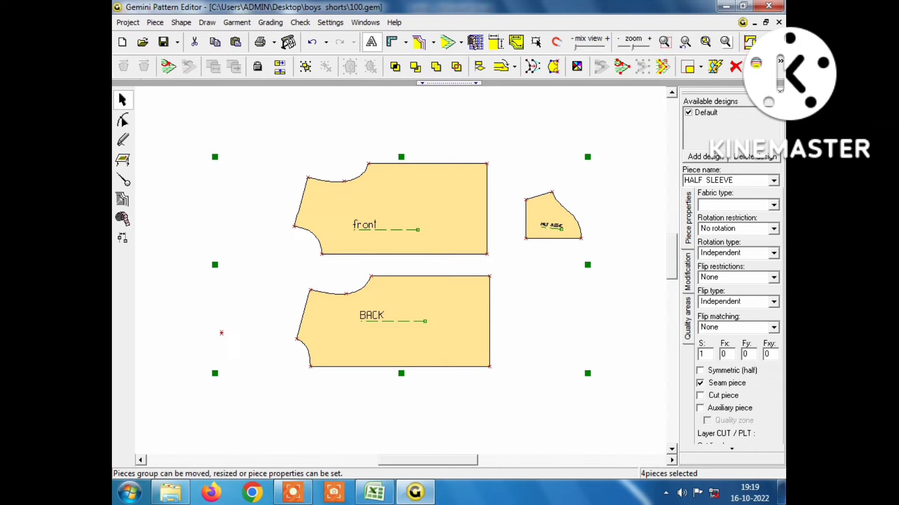
- Review the S–XL size-set steps on Excel's FIRST sheet, then return to Gemini
left_click(378, 494)
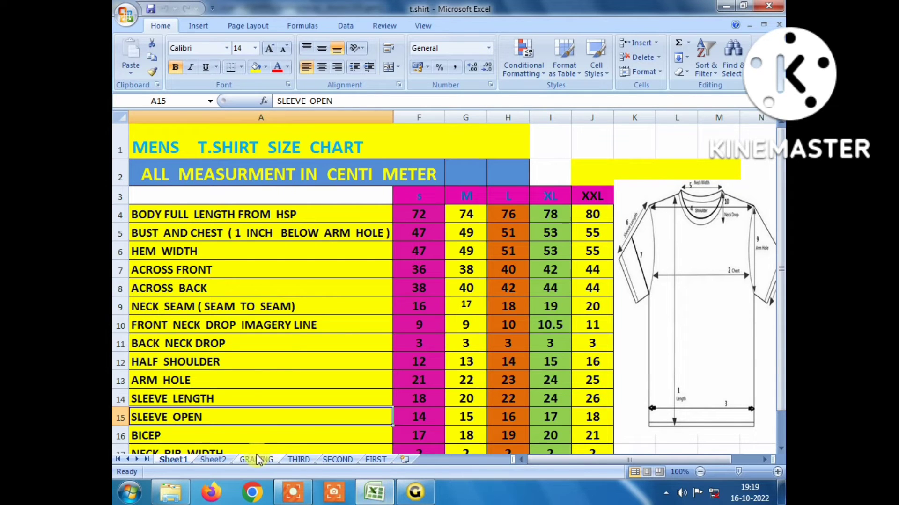
left_click(374, 460)
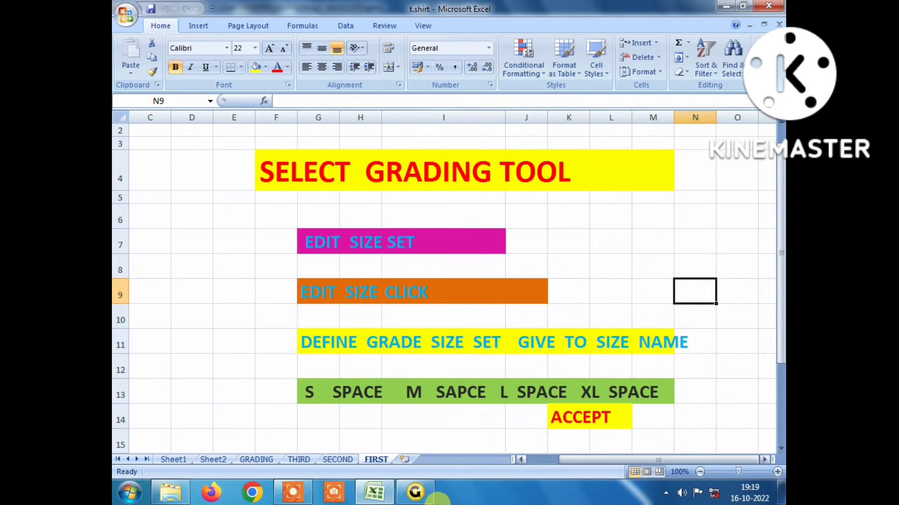
left_click(413, 496)
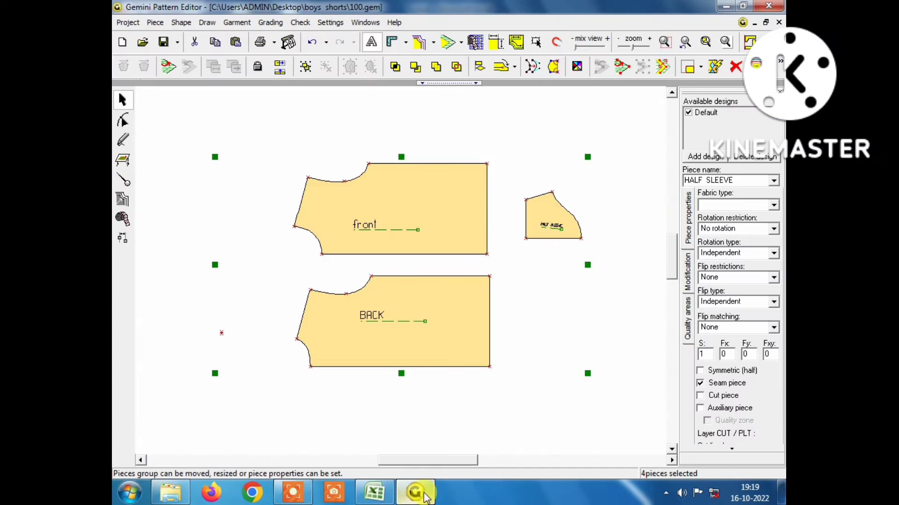
- Deselect all pieces, turn on grading mode and open the size set editor
key("Escape")
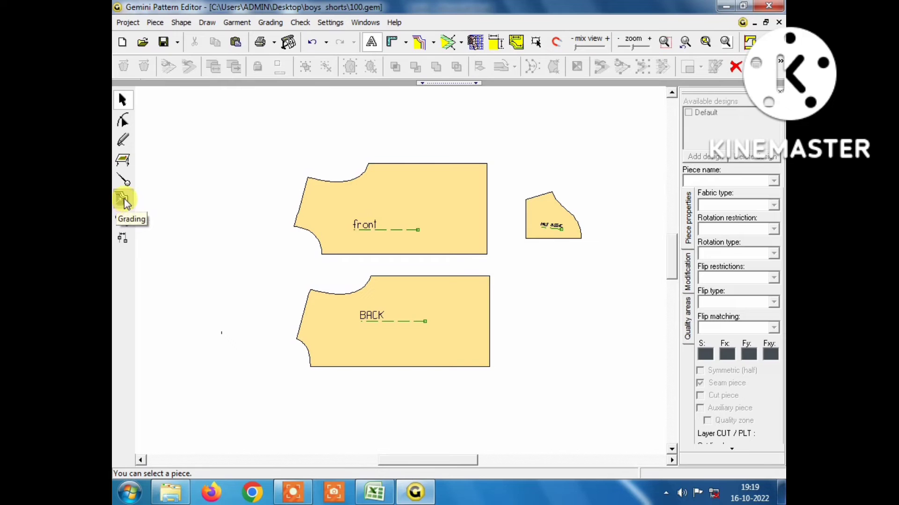
left_click(124, 200)
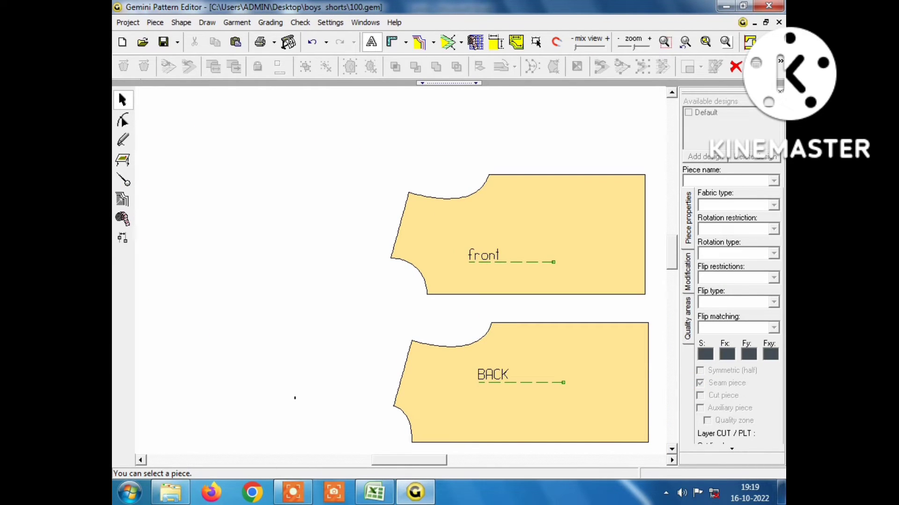
left_click(124, 200)
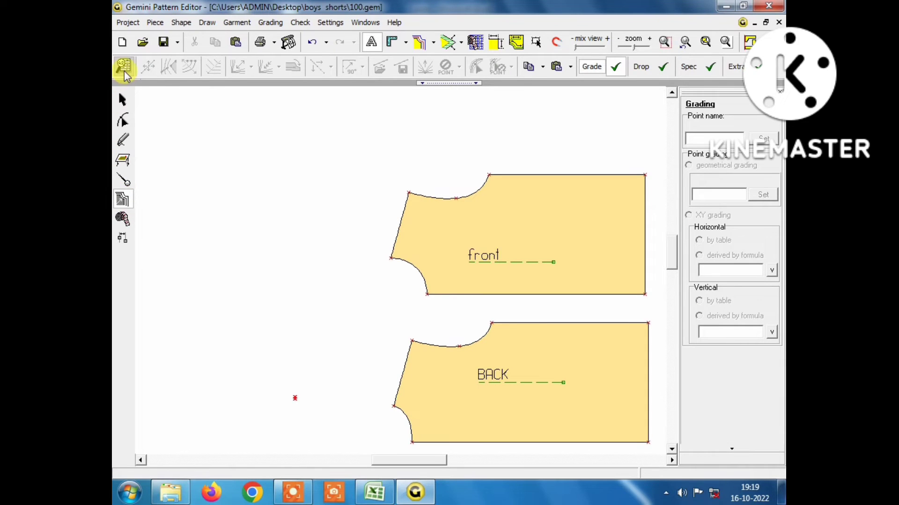
left_click(124, 68)
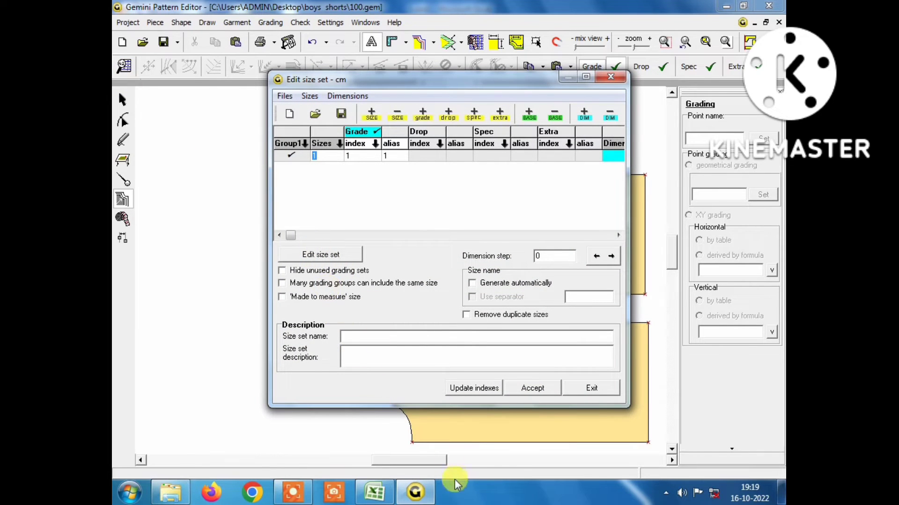
- After checking Excel's grading instructions, reopen the size set editor and its automatic generator
left_click(375, 491)
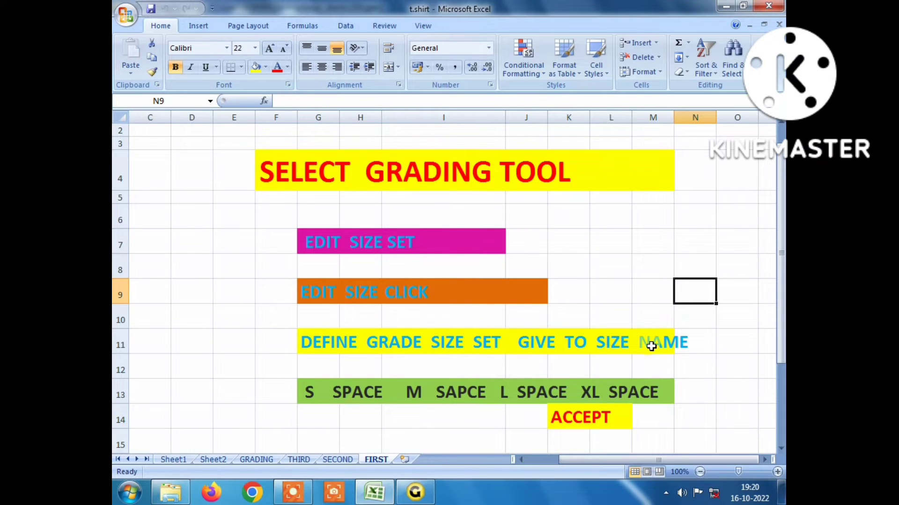
left_click(415, 495)
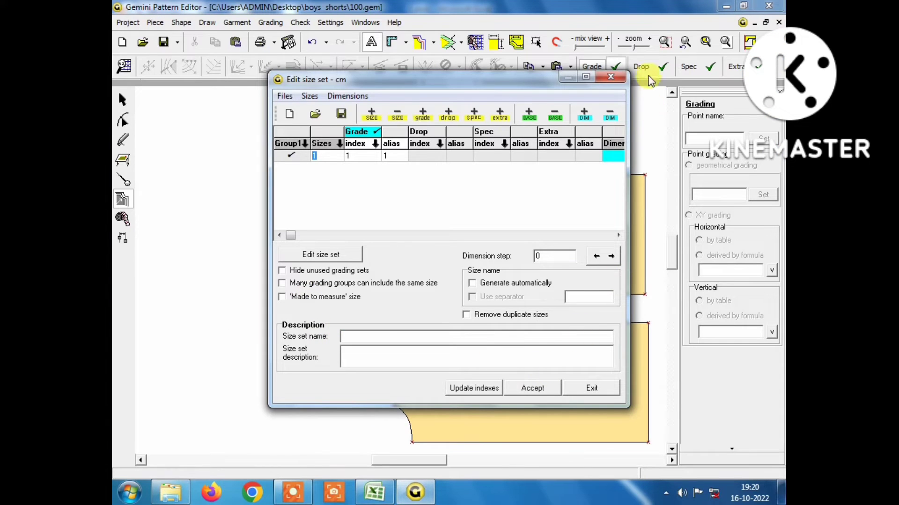
left_click(610, 77)
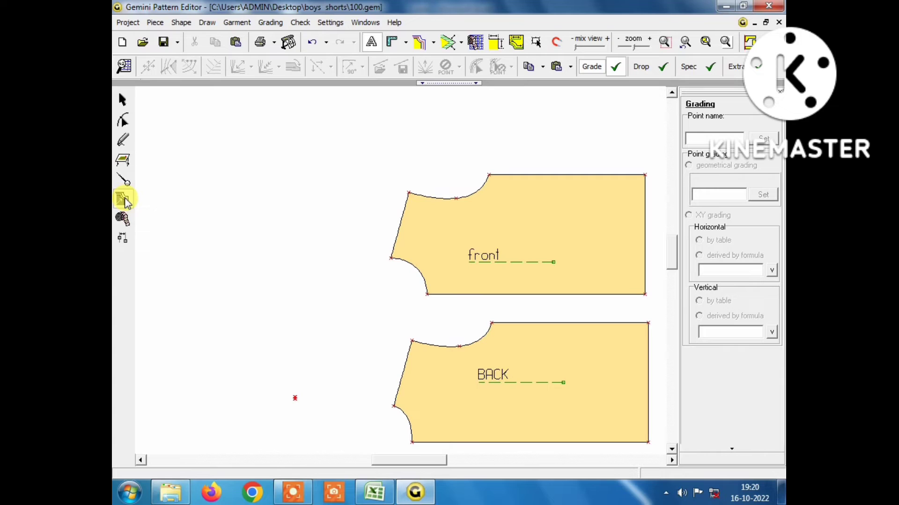
left_click(124, 200)
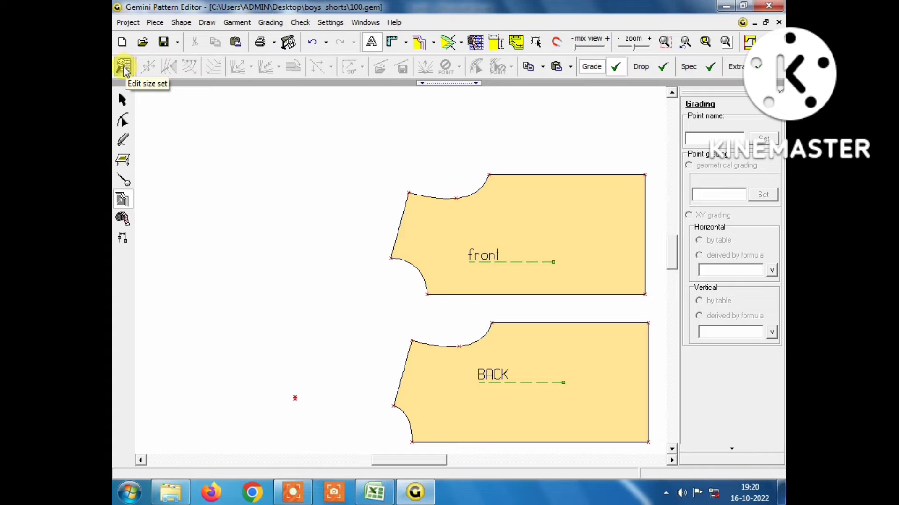
left_click(124, 67)
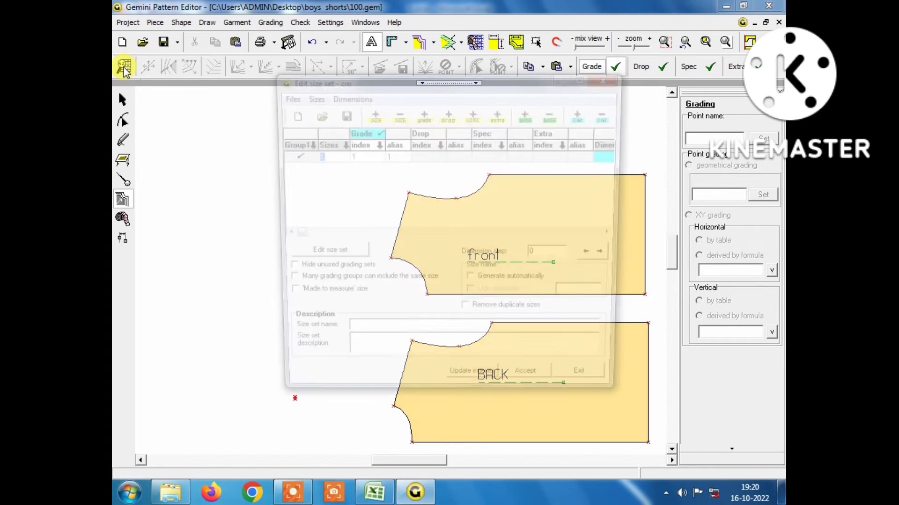
left_click(322, 256)
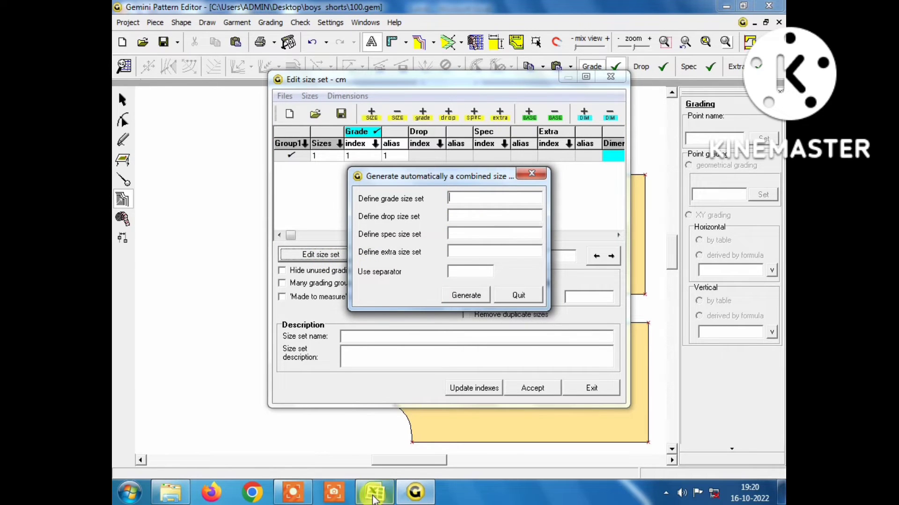
- Enter the grade set 'S M L XL XX' and generate sizes S through XXL
left_click(374, 496)
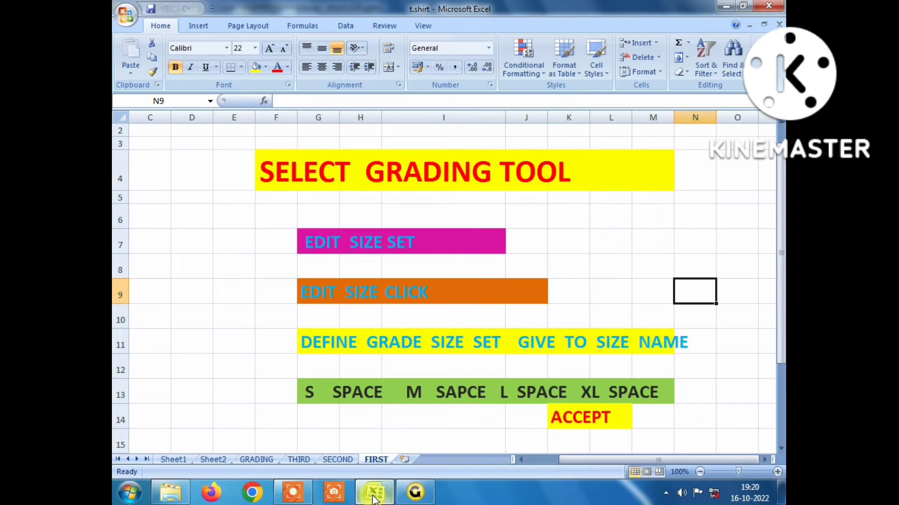
left_click(173, 461)
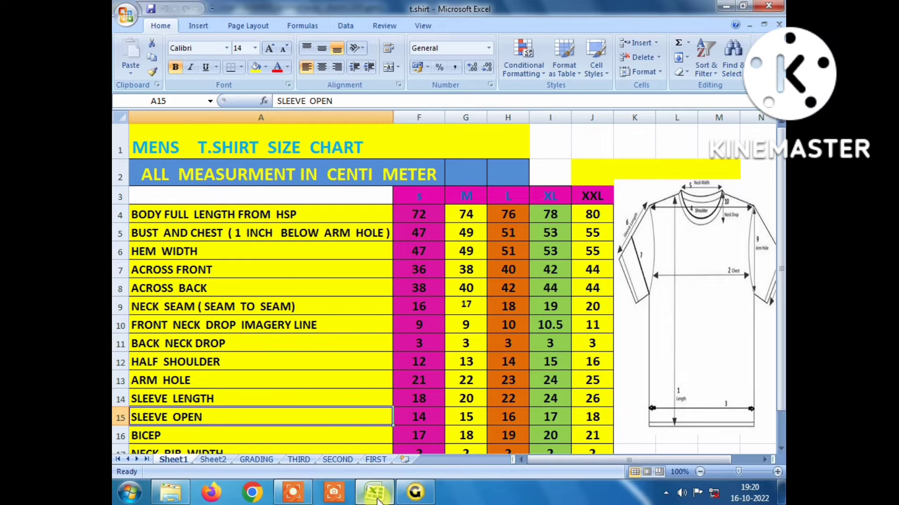
left_click(414, 492)
left_click(472, 203)
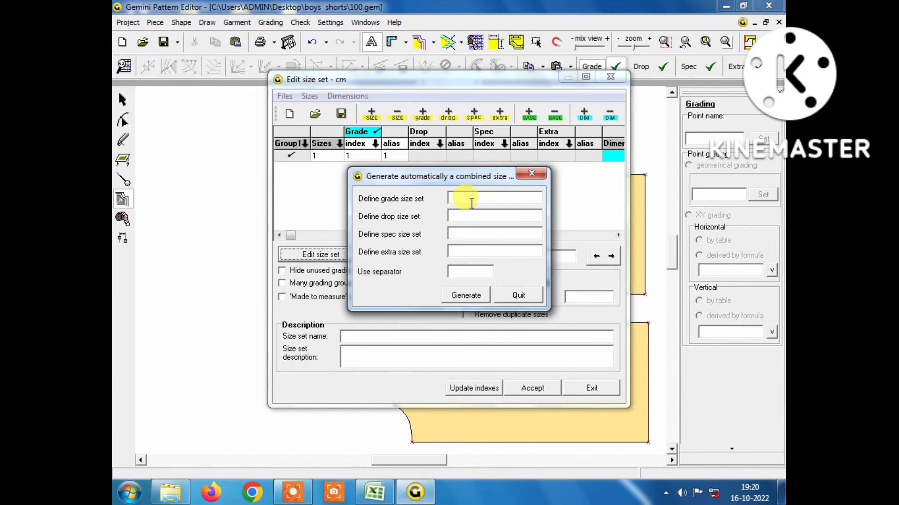
type("S M ")
type("L")
type(" XL")
type(" XXL")
left_click(473, 295)
left_click(496, 287)
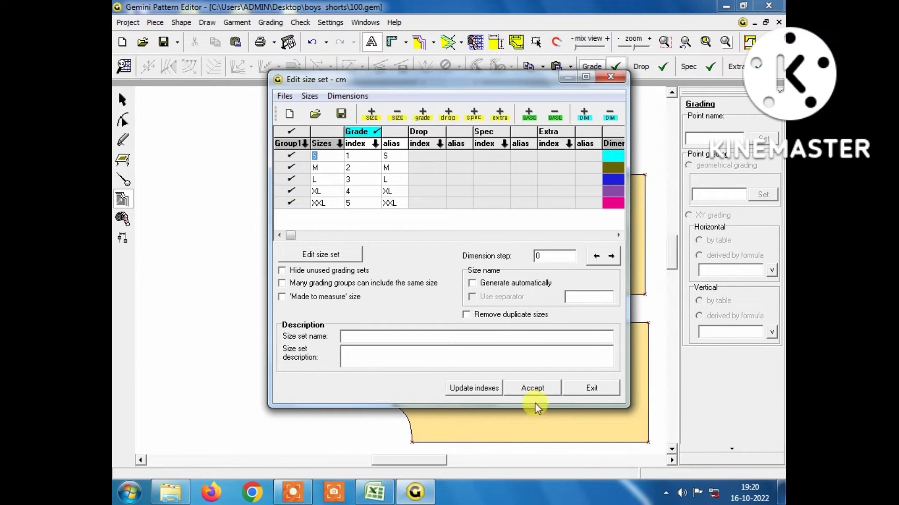
- Accept the S–XXL size set and, after consulting the GRADING sheet, display size L
left_click(533, 389)
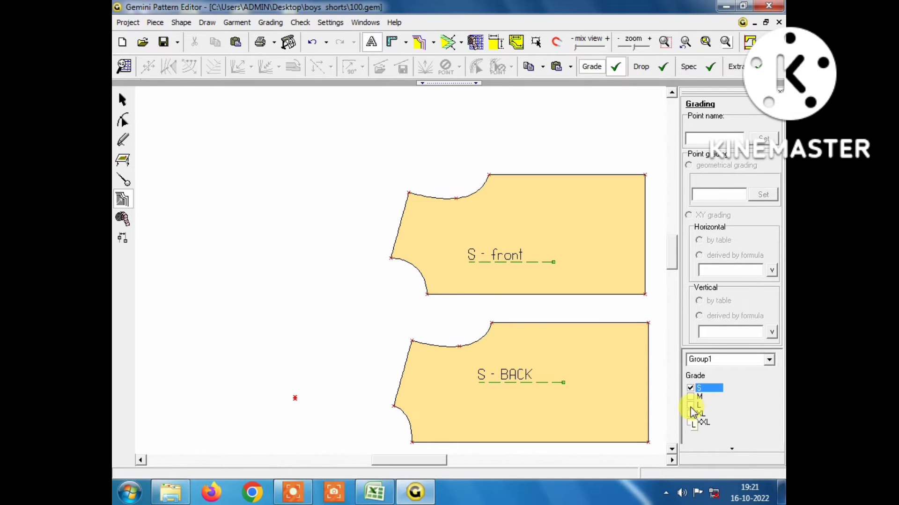
left_click(374, 497)
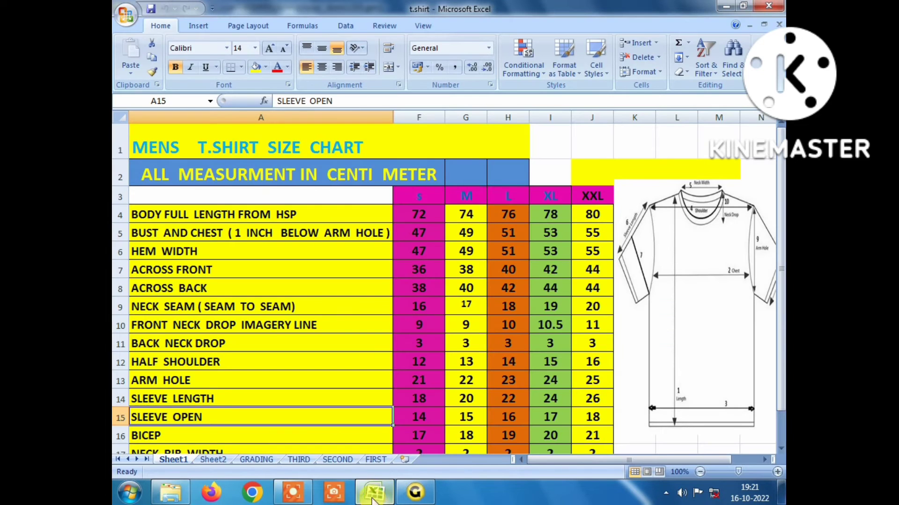
left_click(255, 460)
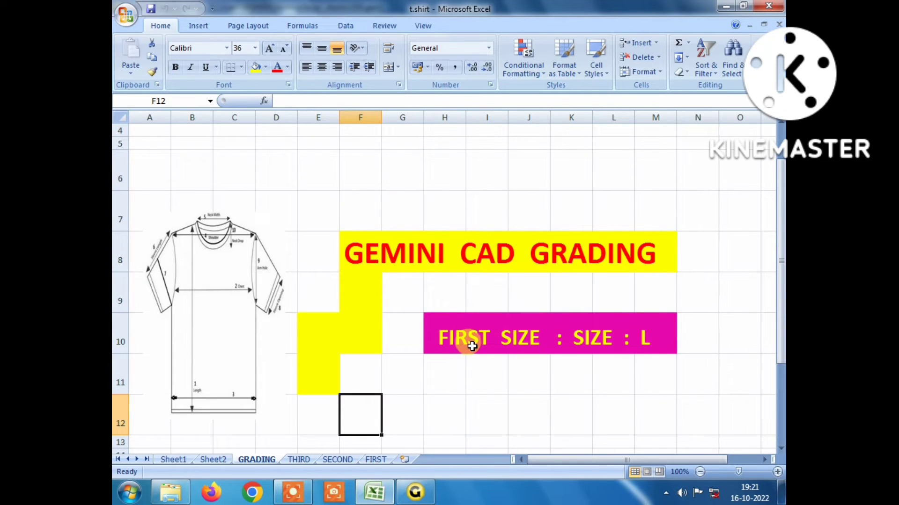
left_click(414, 492)
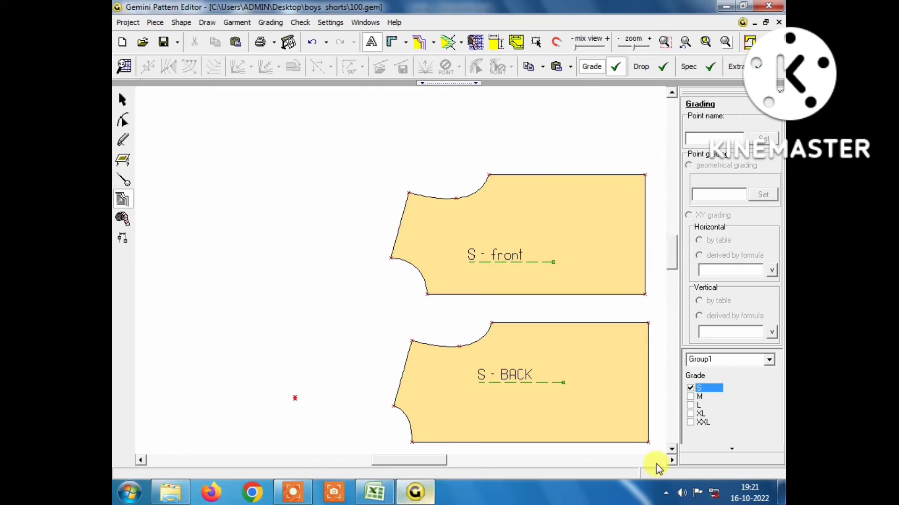
left_click(690, 405)
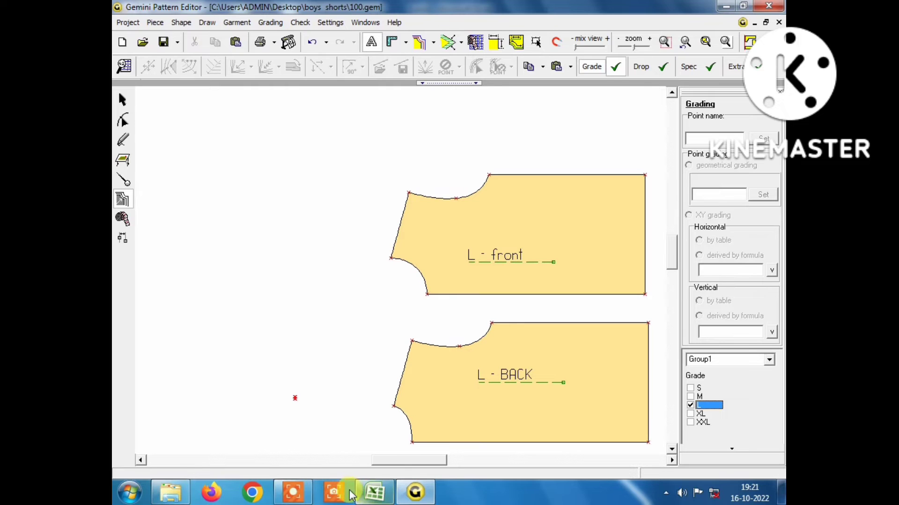
- Confirm L as base grade after checking Sheet1, then review the SECOND and THIRD sheets
left_click(373, 496)
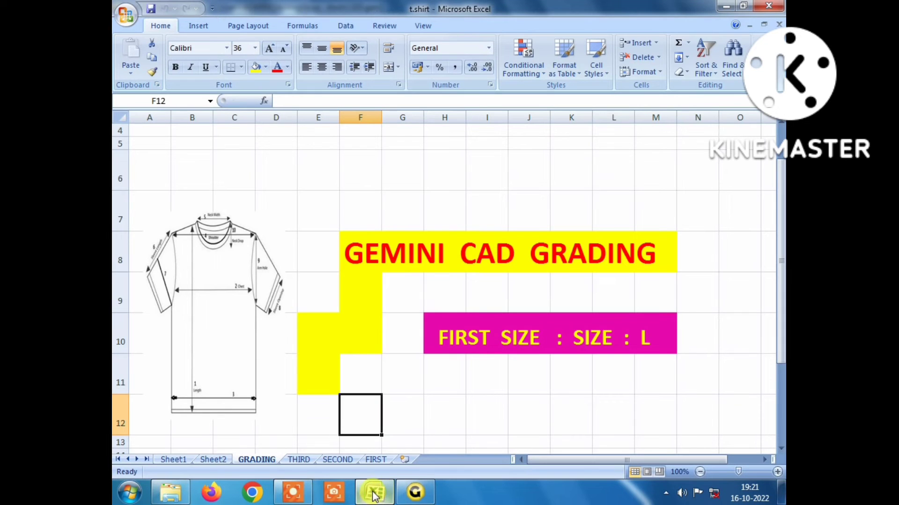
left_click(205, 459)
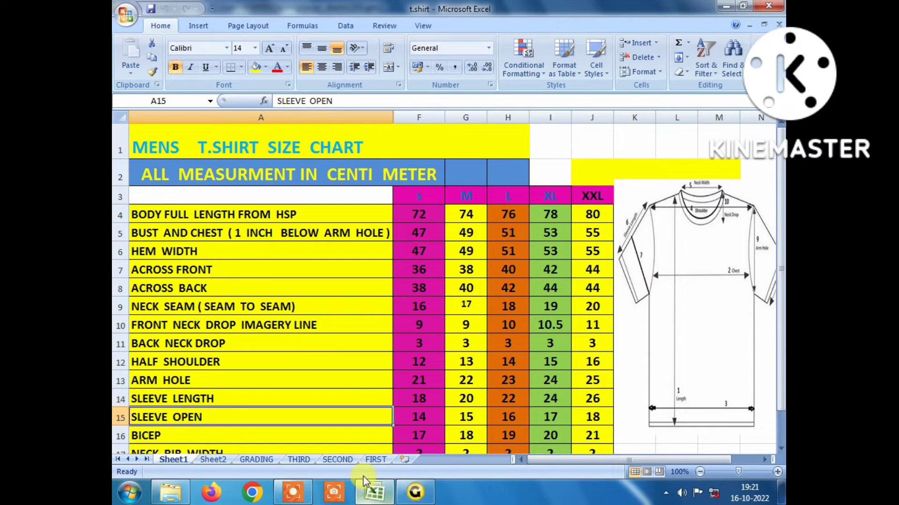
left_click(375, 496)
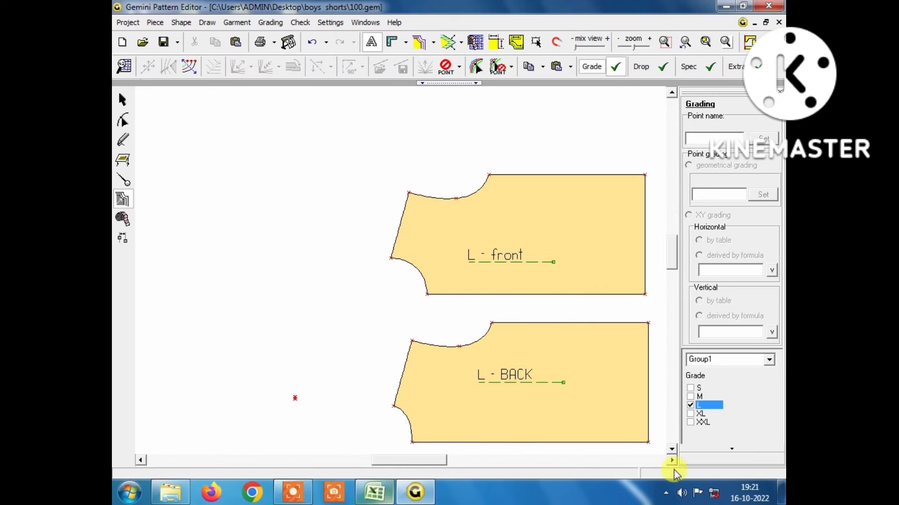
left_click(691, 406)
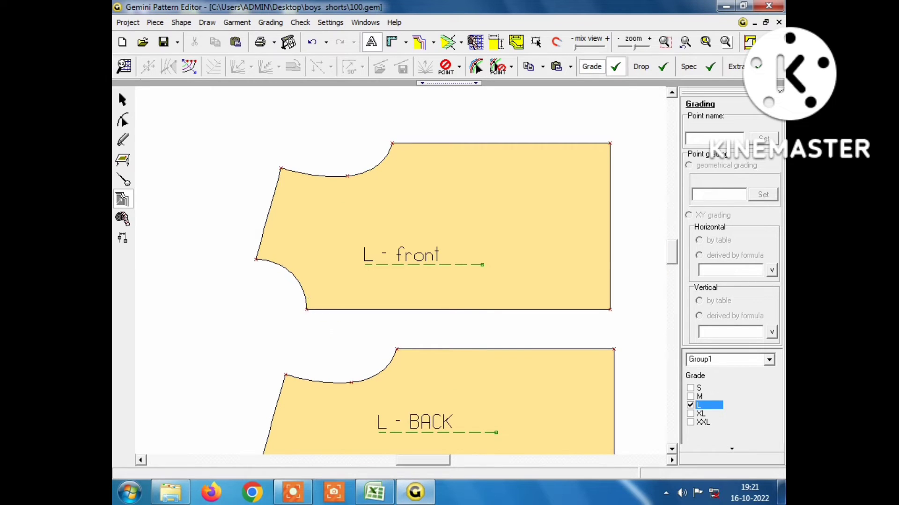
mouse_move(415, 492)
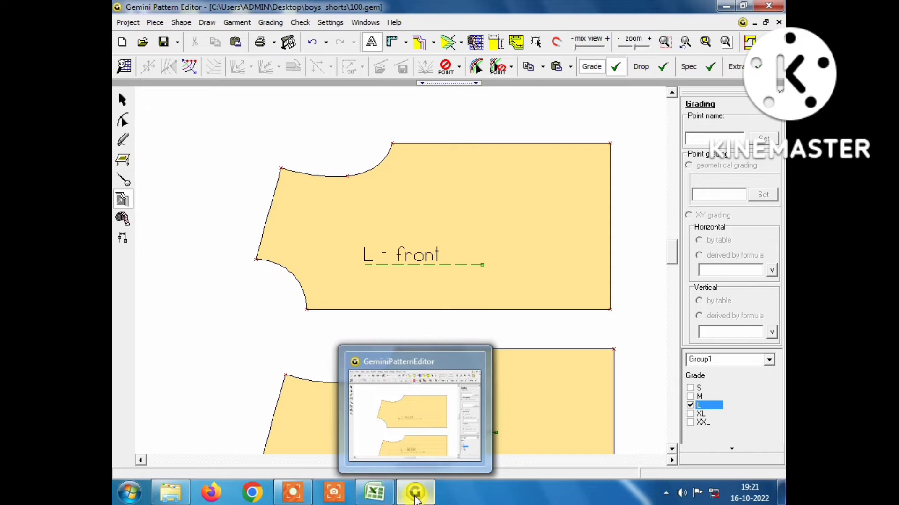
left_click(375, 495)
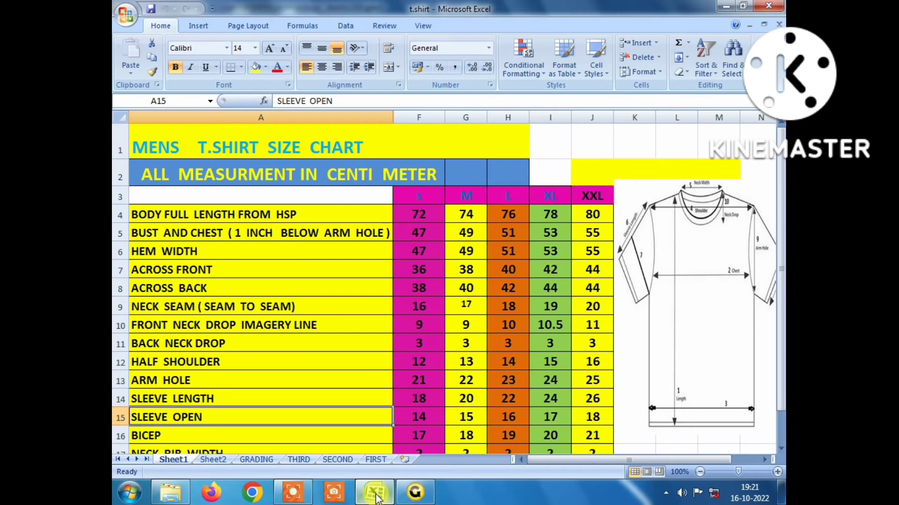
left_click(338, 460)
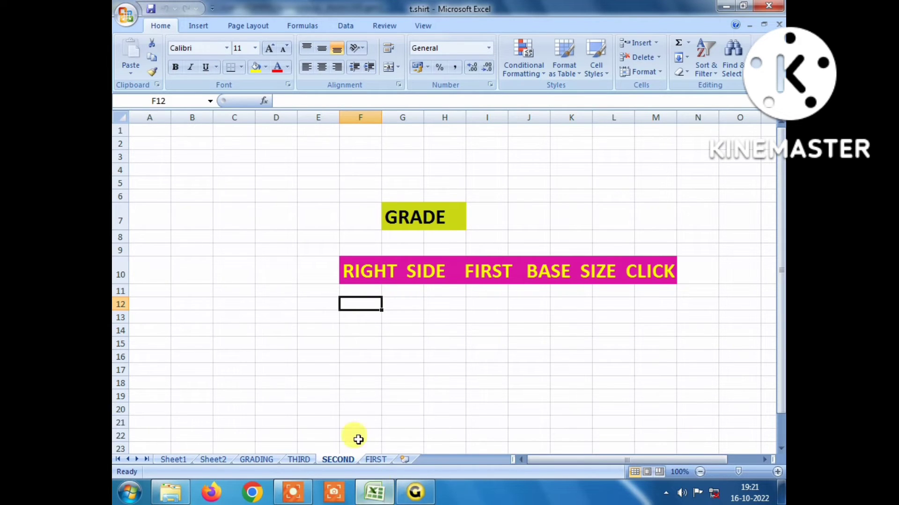
left_click(299, 460)
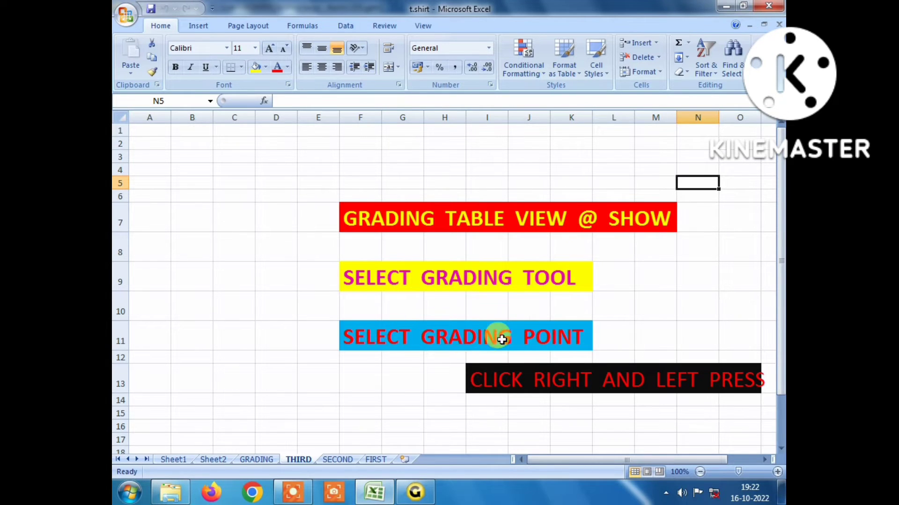
left_click(415, 493)
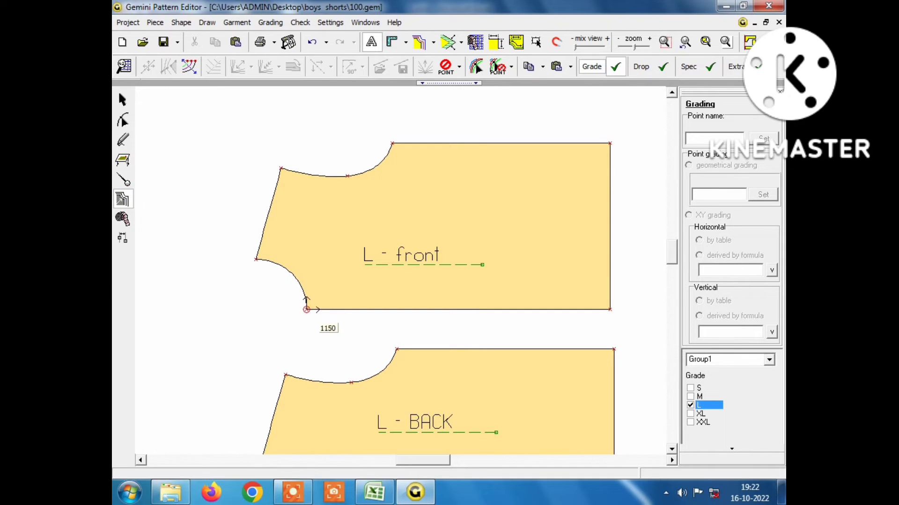
- Open front point 1150's grading table, move it aside, and glance at the Excel chart
left_click(306, 302)
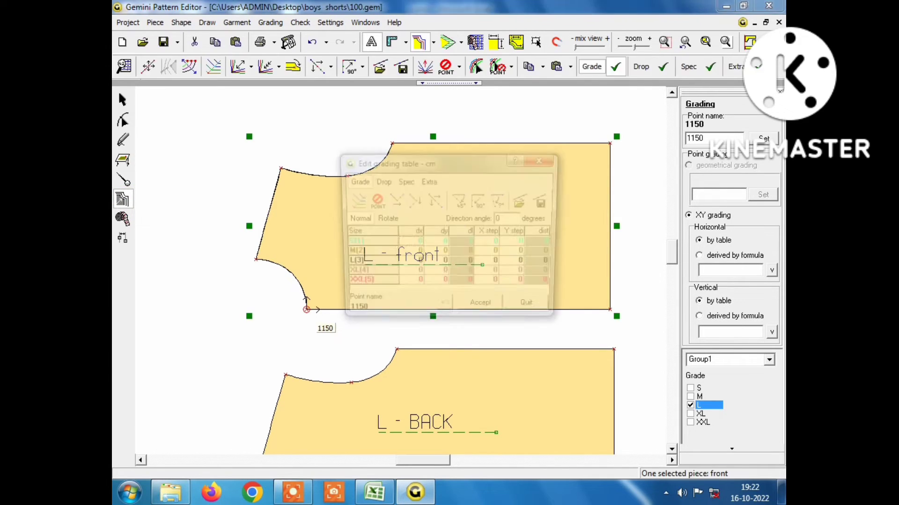
left_click_drag(472, 162, 641, 51)
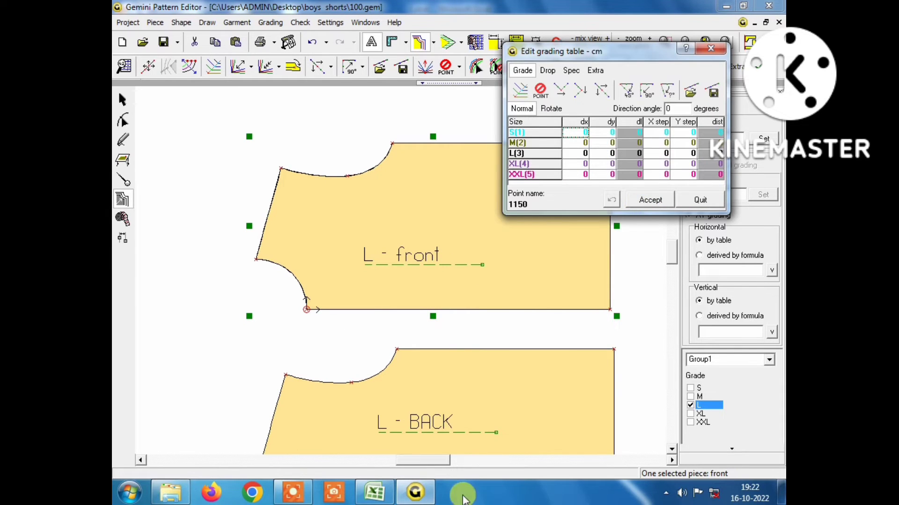
left_click(376, 499)
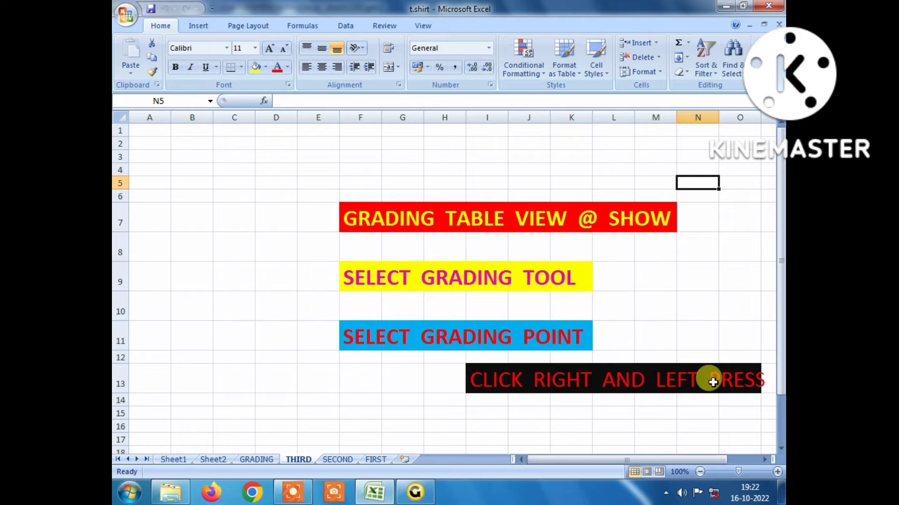
left_click(413, 494)
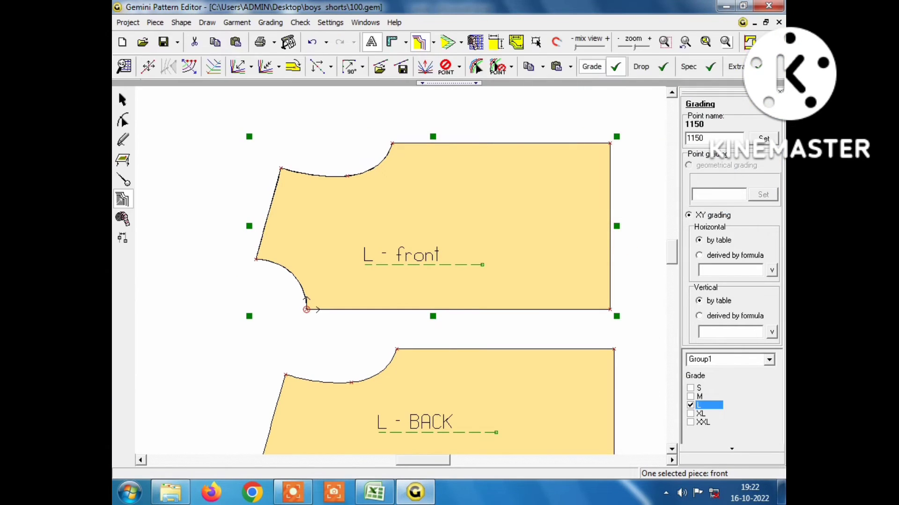
- Reopen point 1150's grading table in point grading mode and view the Sheet1 T-shirt size chart
left_click(125, 200)
left_click(123, 99)
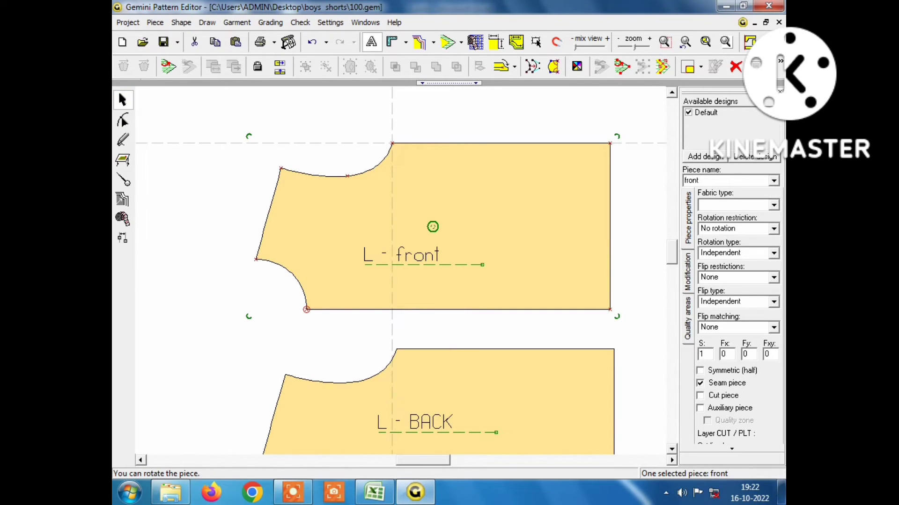
left_click(122, 200)
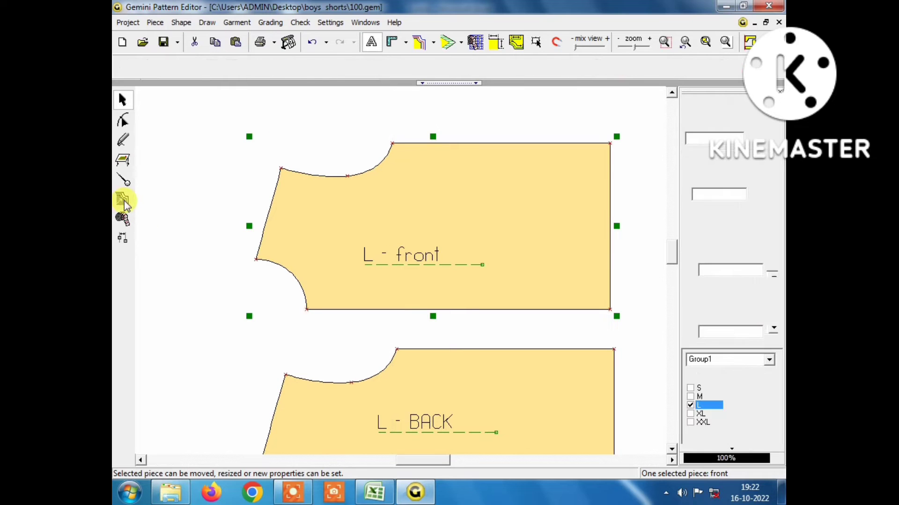
double_click(307, 309)
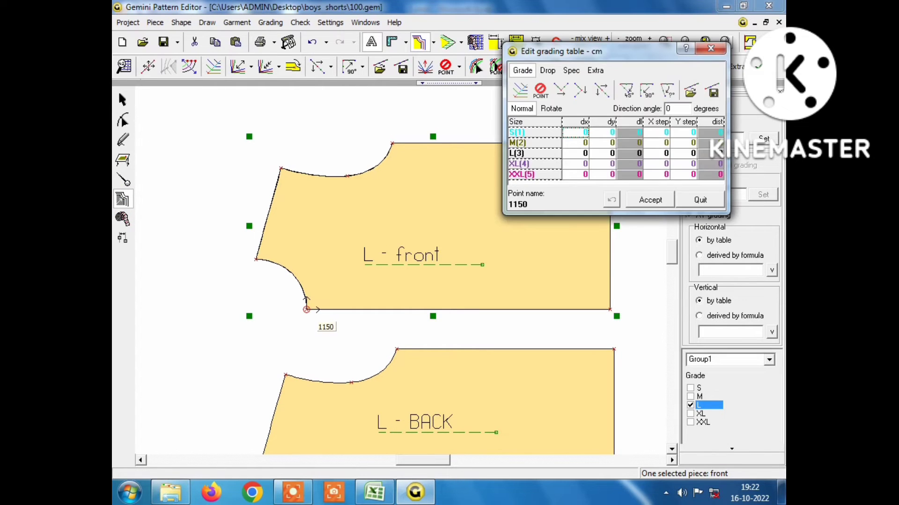
left_click_drag(632, 56, 476, 72)
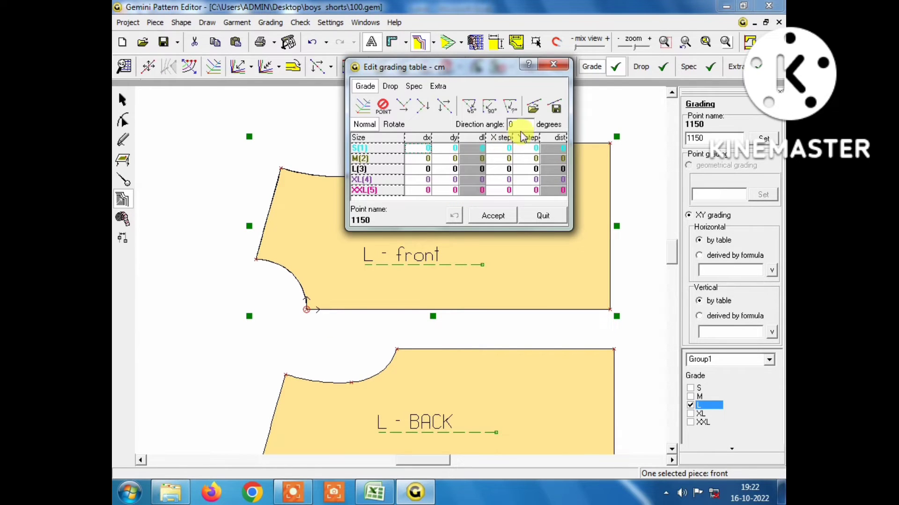
left_click(374, 493)
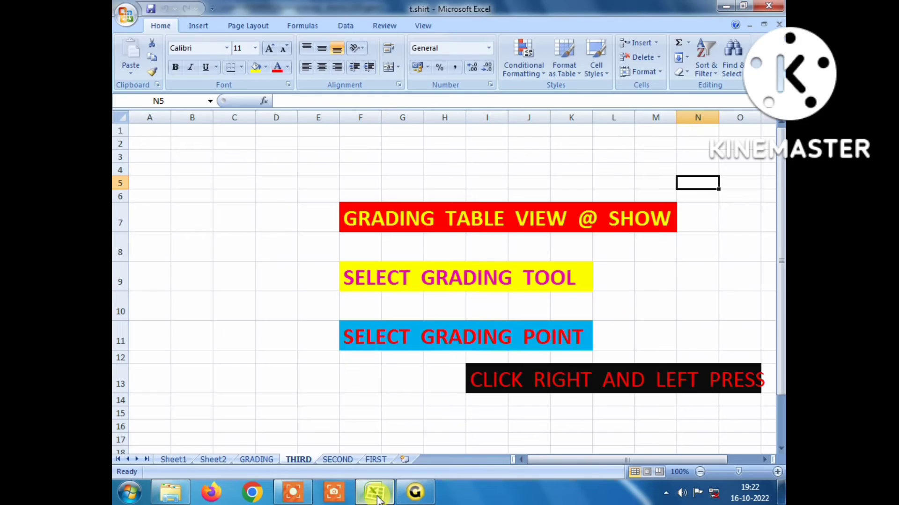
left_click(174, 460)
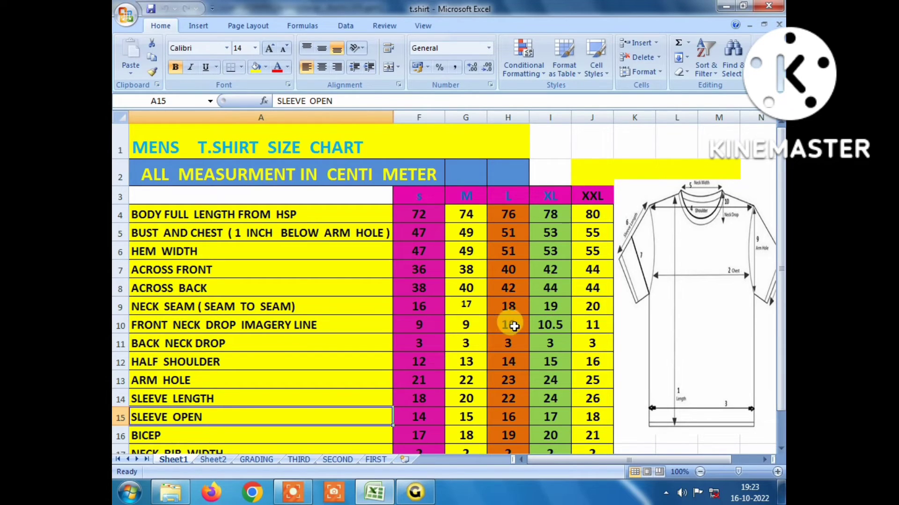
- Set point 1150's M X step to 1 and accept the grading
left_click(415, 494)
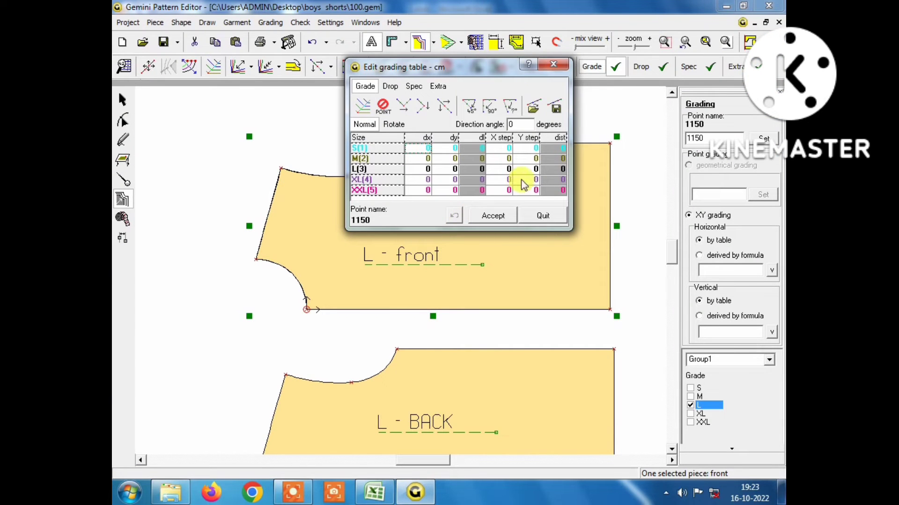
left_click(510, 159)
double_click(510, 158)
type("1")
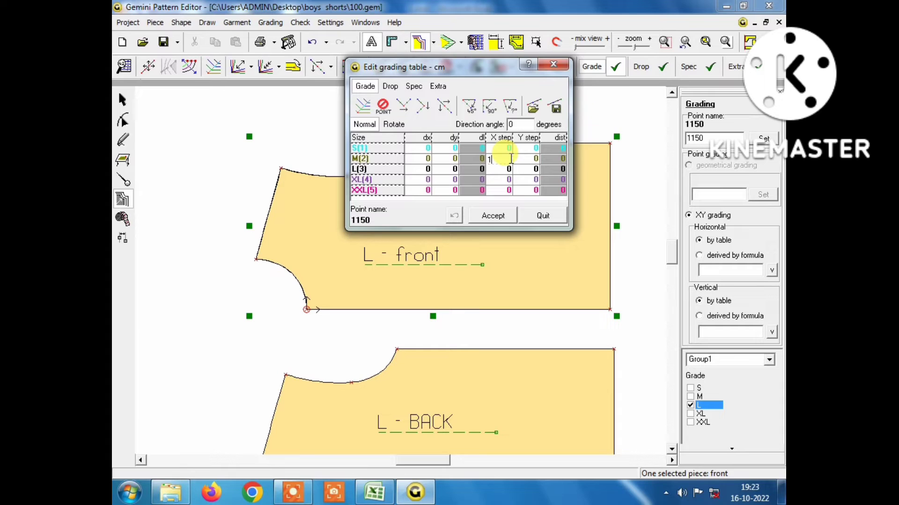
left_click(493, 215)
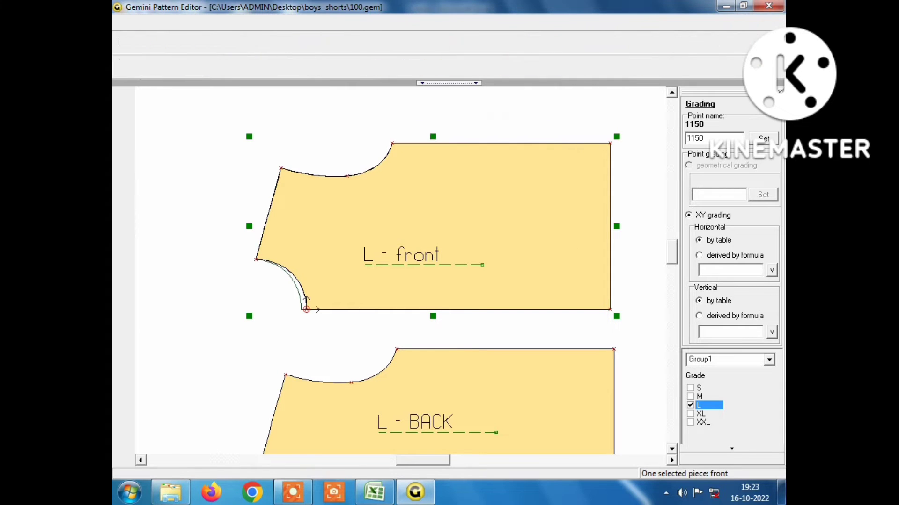
- Give point 1150 X steps of 0,5 for XL and XXL, checking the size chart, and accept
scroll(187, 318, "up", 2)
scroll(504, 350, "up", 1)
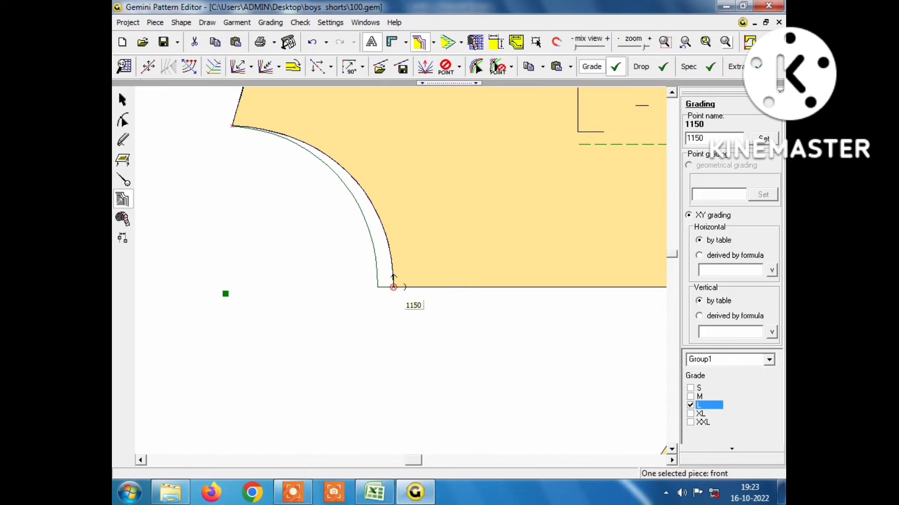
double_click(393, 287)
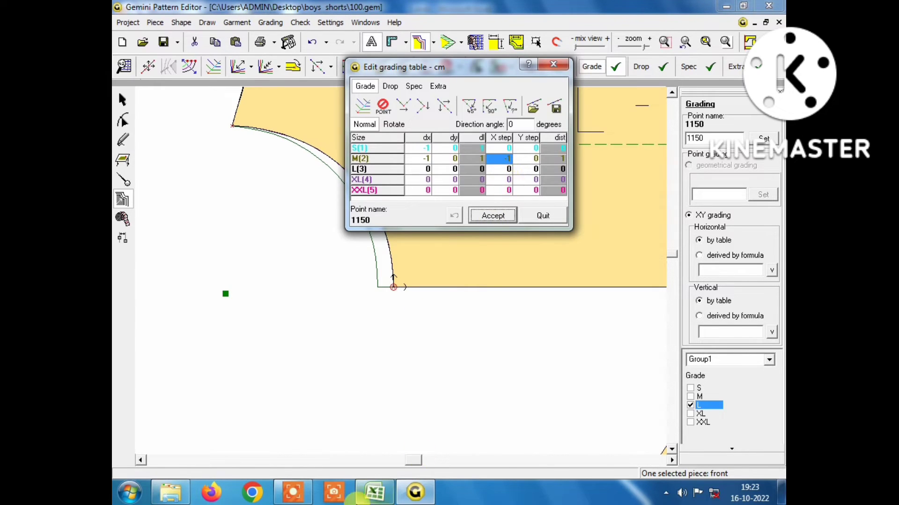
left_click(375, 491)
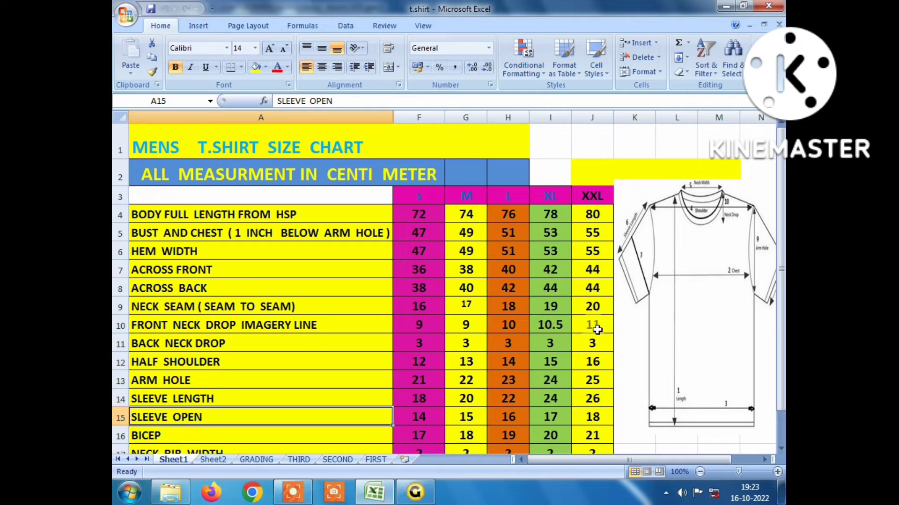
left_click(415, 491)
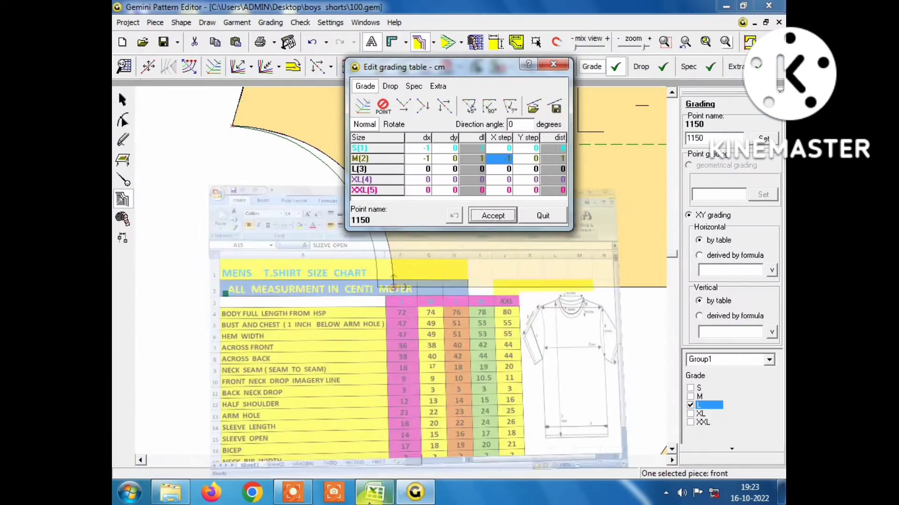
type("-1")
left_click(509, 180)
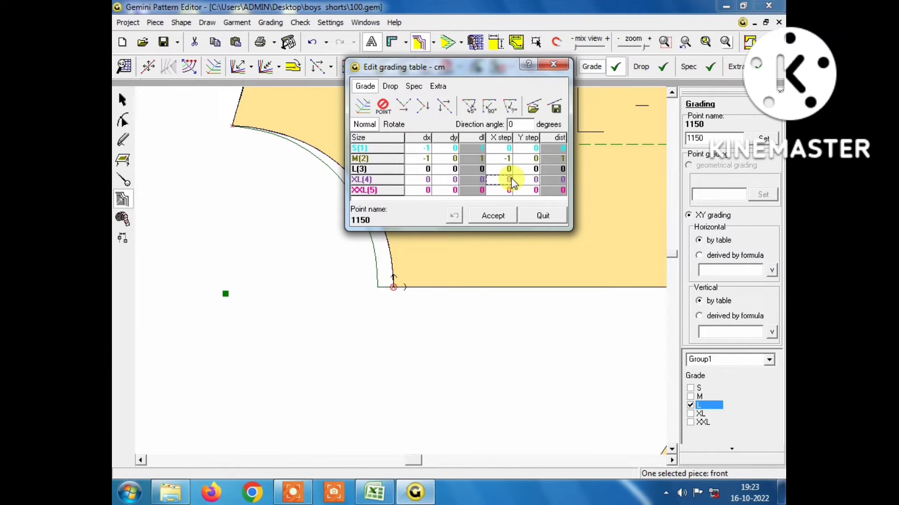
type("0,5")
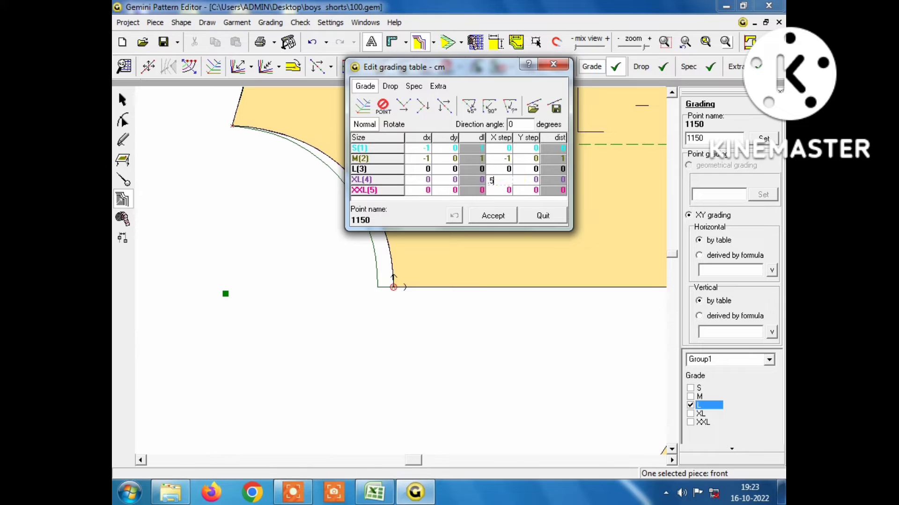
key("Return")
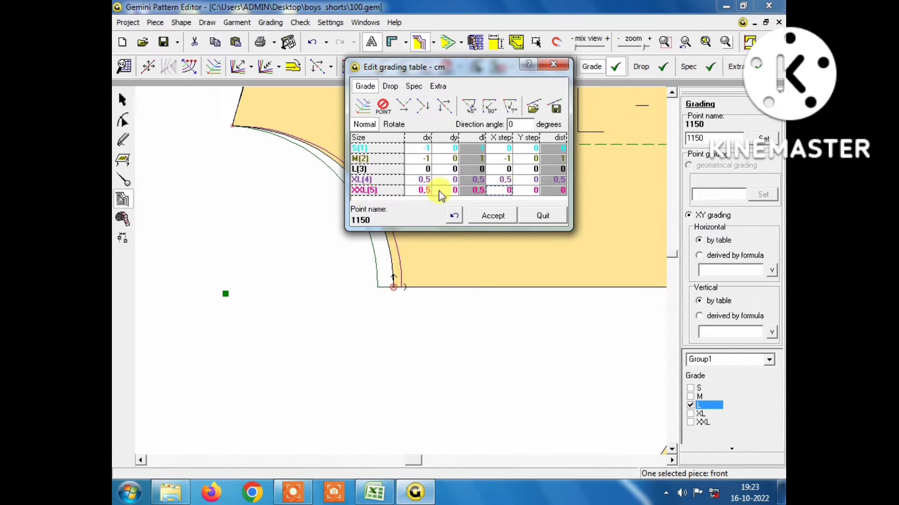
type("0,5")
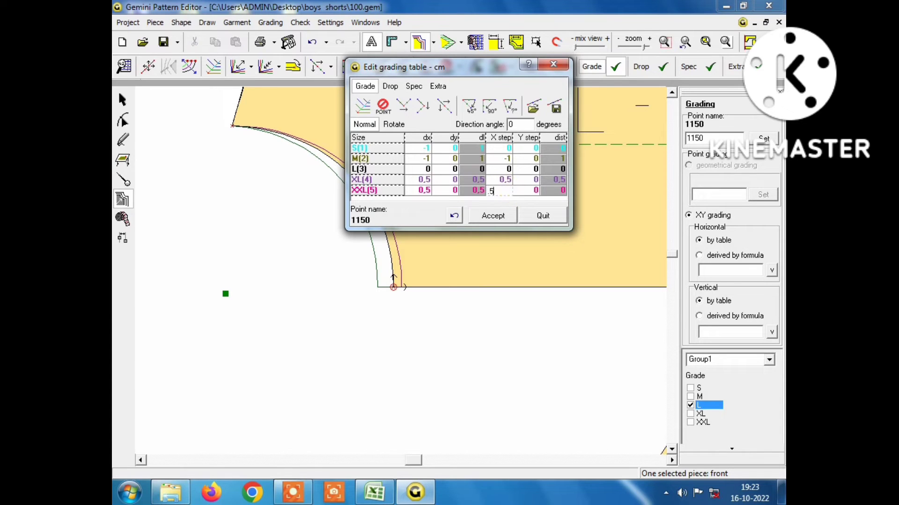
key("Return")
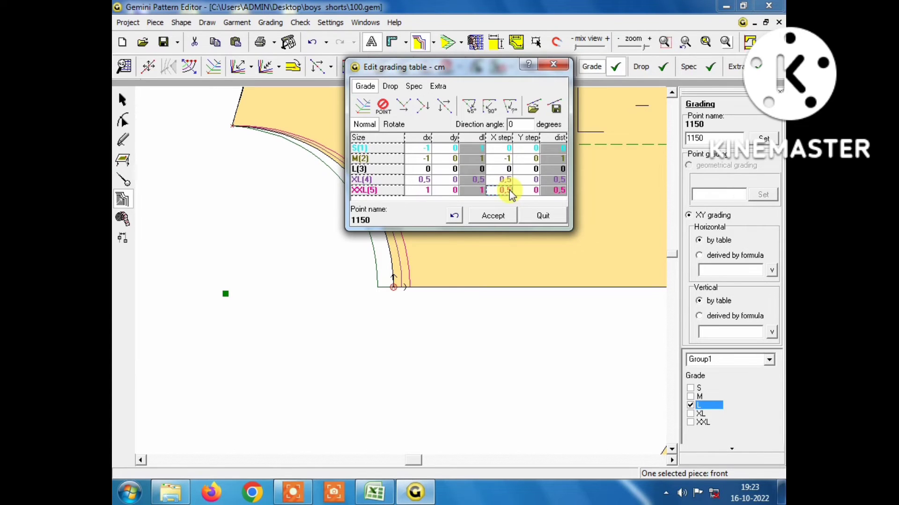
left_click(493, 216)
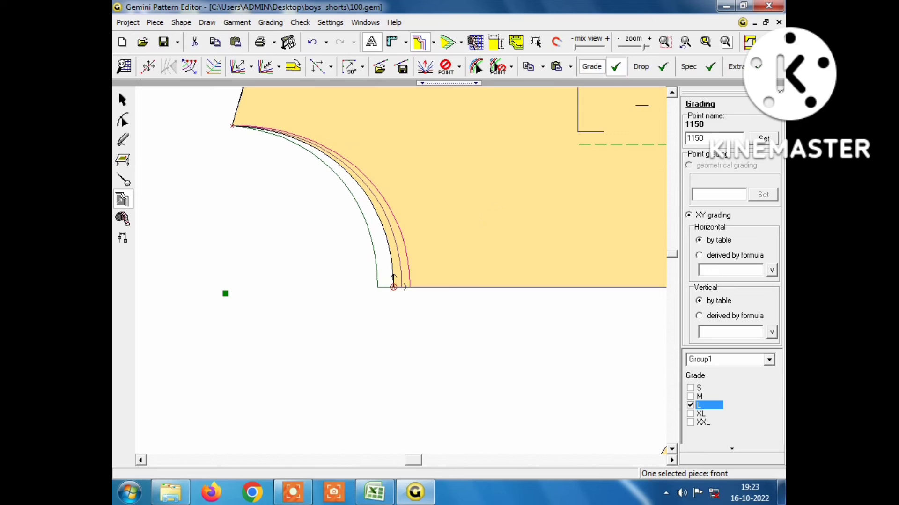
scroll(405, 266, "up", 1)
scroll(405, 266, "up", 2)
scroll(405, 266, "up", 2)
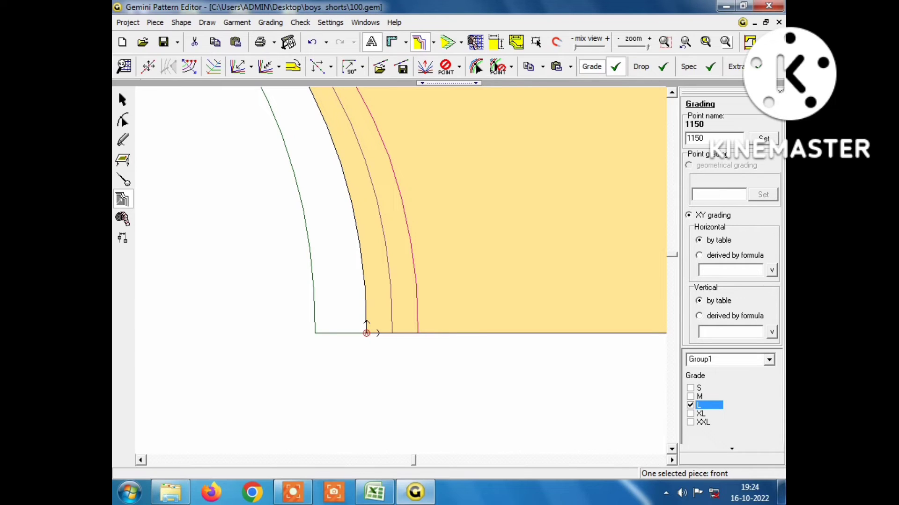
scroll(422, 293, "down", 1)
scroll(422, 293, "down", 1)
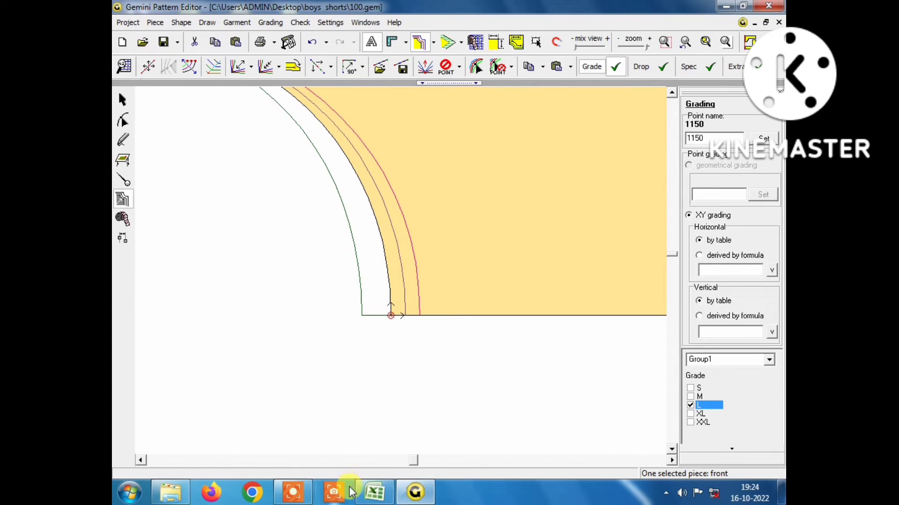
left_click(376, 499)
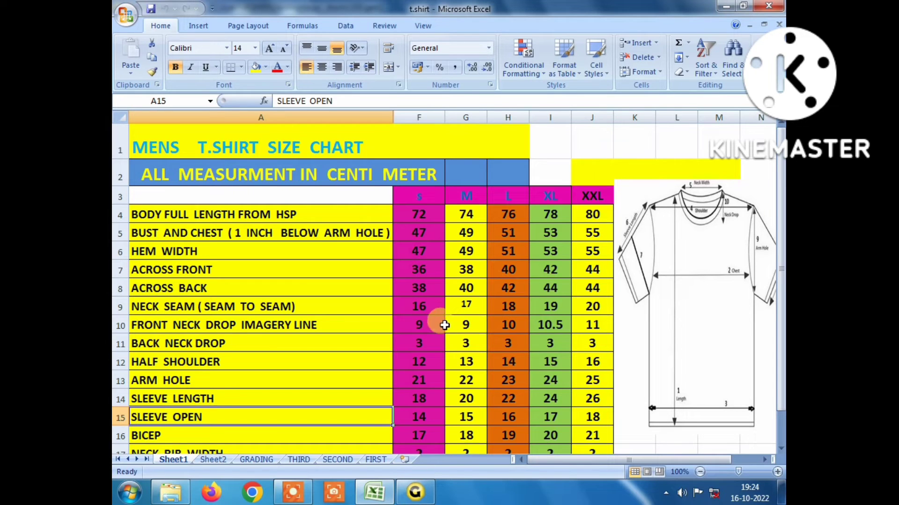
left_click(415, 493)
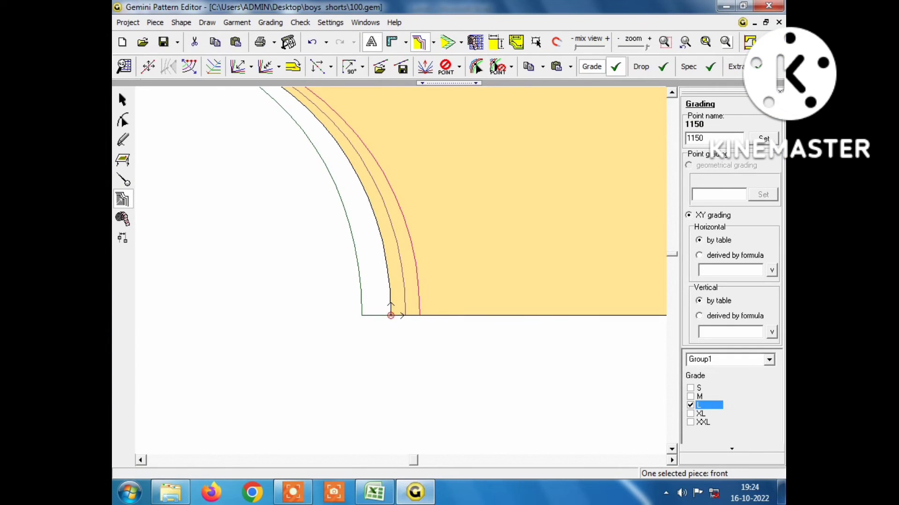
scroll(424, 285, "down", 2)
scroll(402, 294, "down", 2)
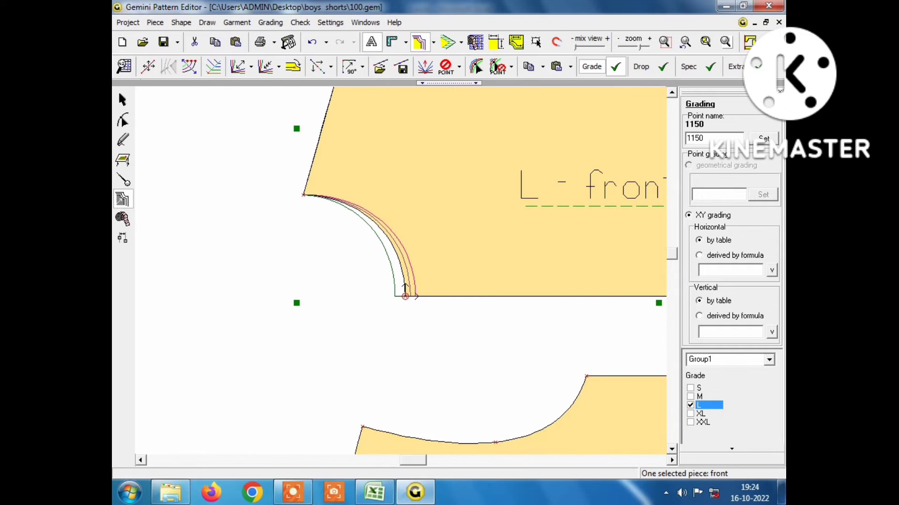
scroll(405, 288, "up", 1)
scroll(408, 286, "down", 1)
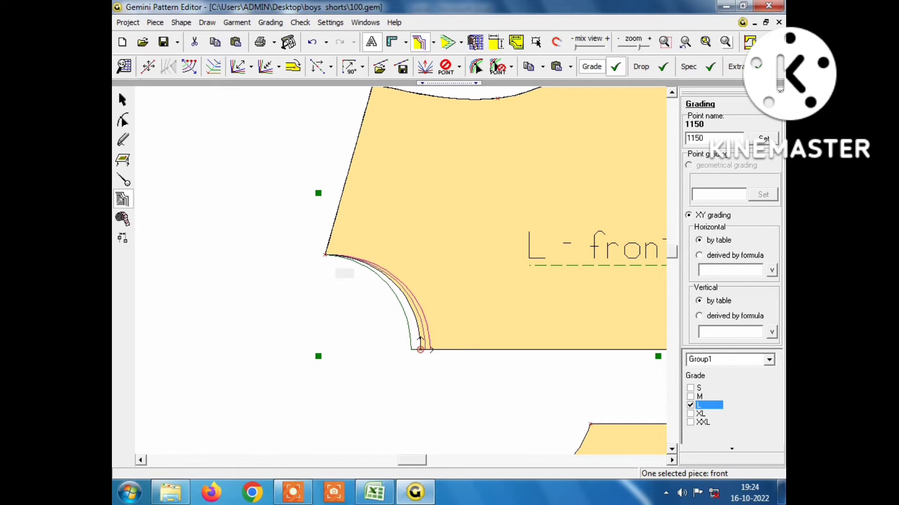
left_click(374, 492)
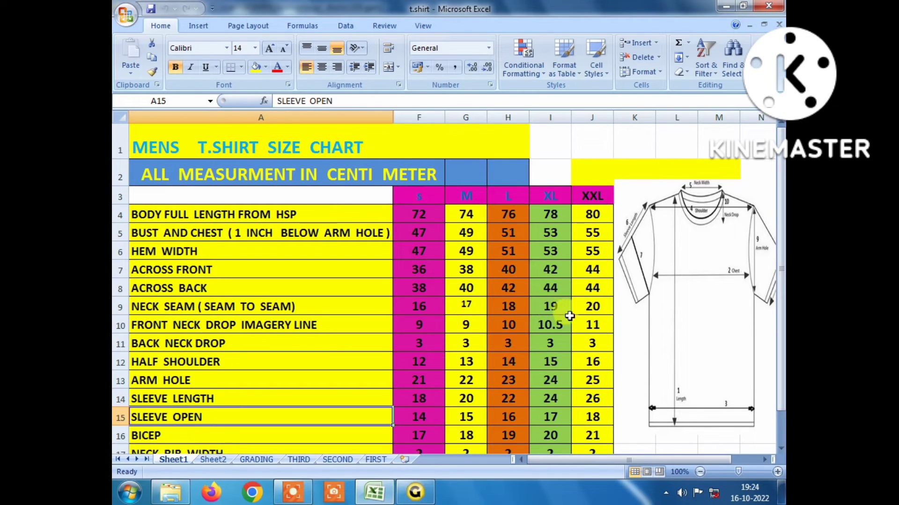
left_click(415, 492)
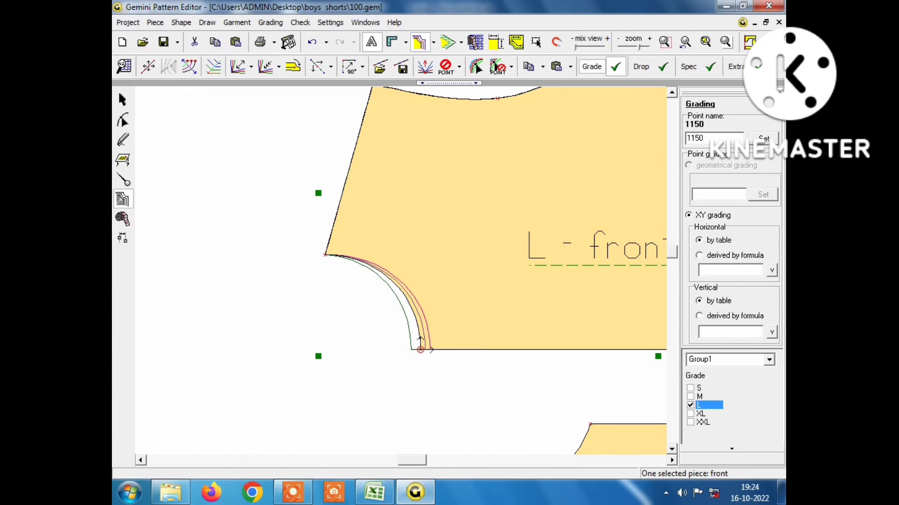
left_click(122, 200)
- Grade front point 1148 with a 0.5 Y step for all sizes and accept
left_click(324, 254)
left_click_drag(484, 66, 622, 94)
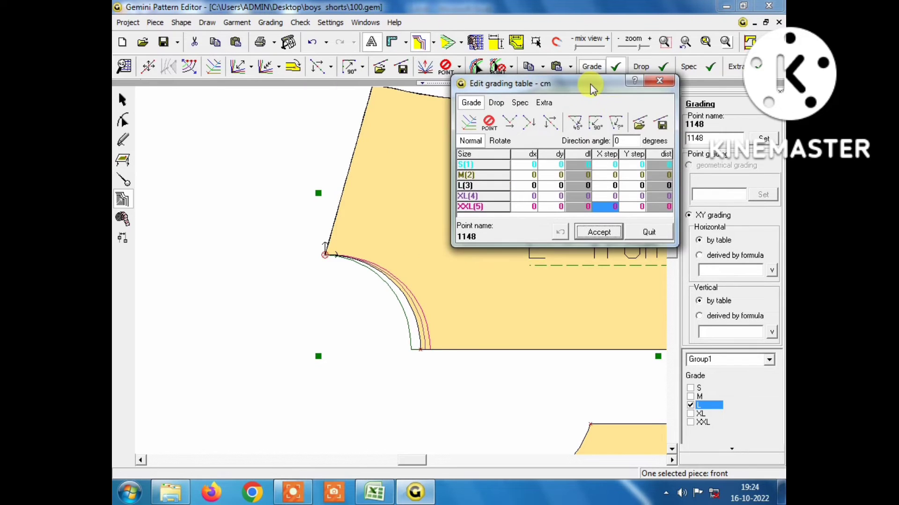
left_click(629, 156)
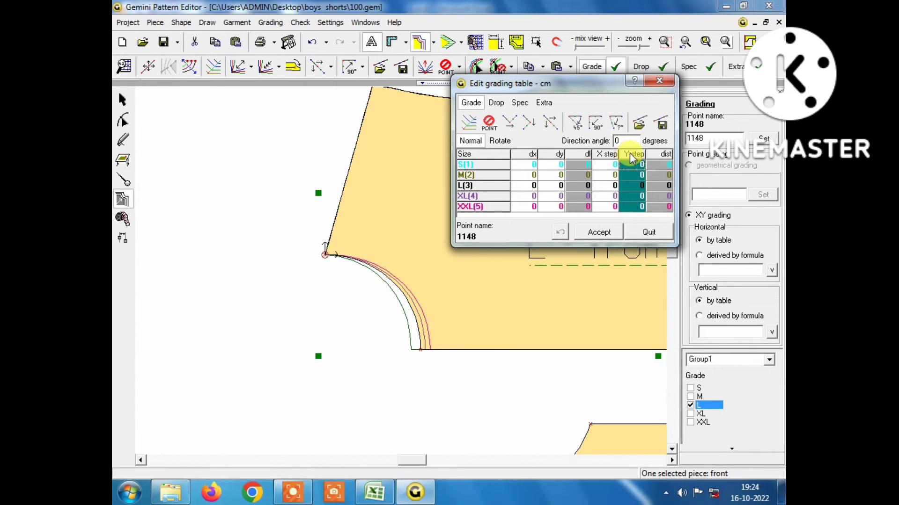
type(".5")
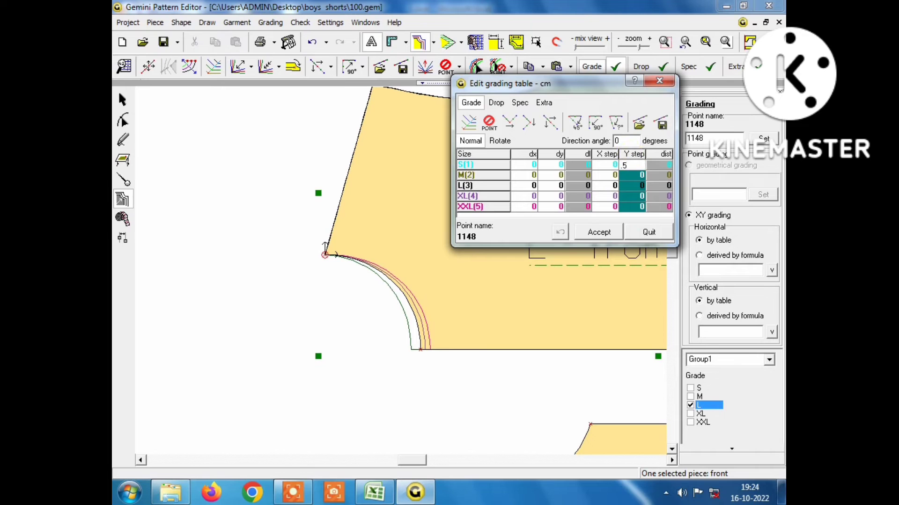
left_click(603, 232)
- Open the grading table for neighbouring point 1149
scroll(328, 255, "up", 2)
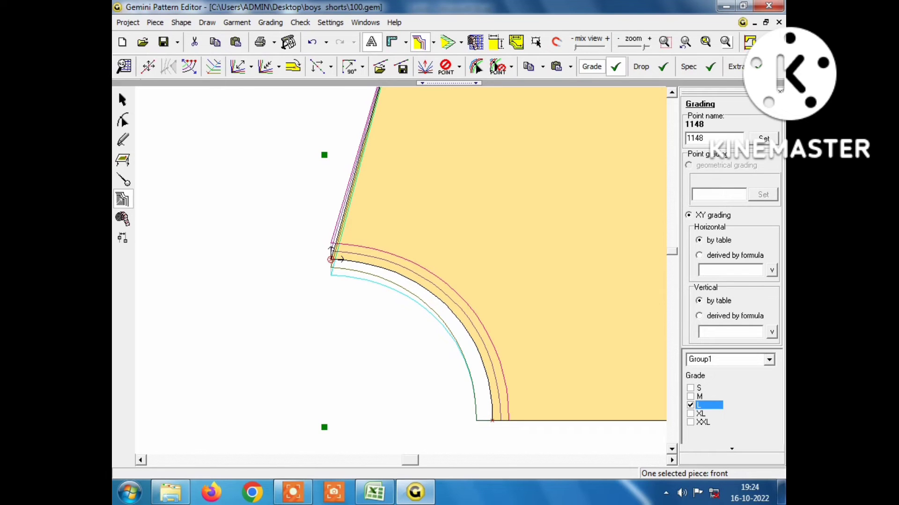
scroll(330, 259, "down", 1)
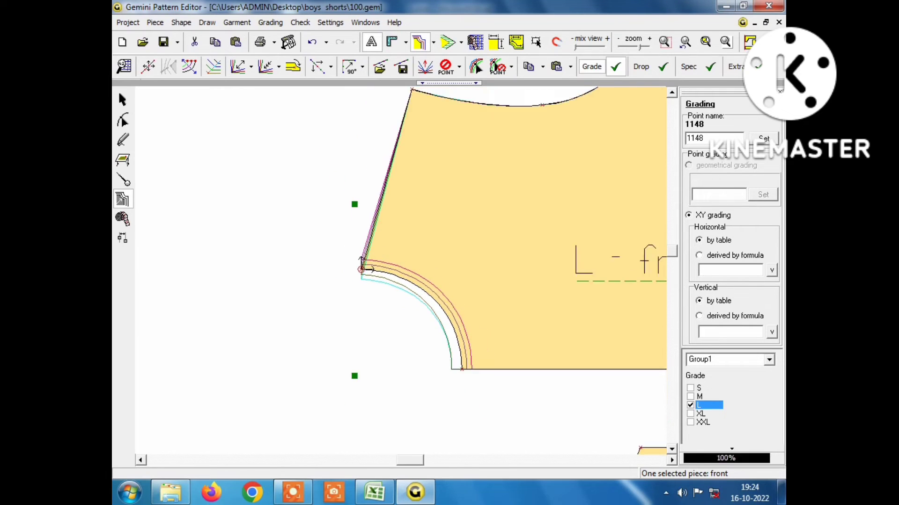
scroll(367, 267, "down", 1)
scroll(367, 267, "down", 1)
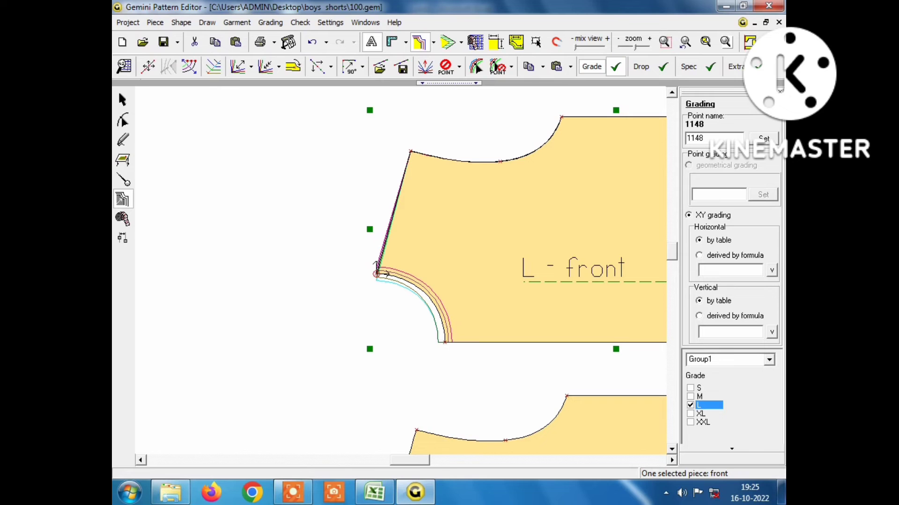
double_click(410, 151)
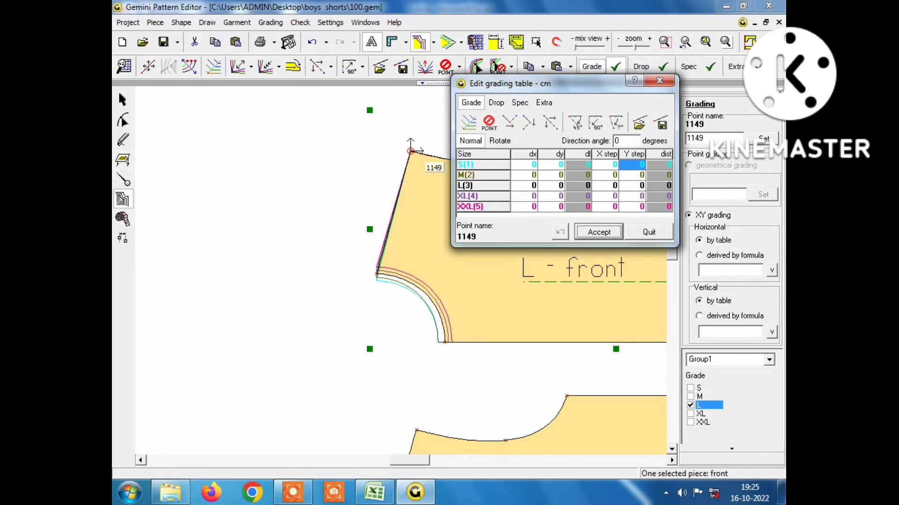
- After checking the size chart, set point 1149's X and Y step columns to 1 cm
left_click(363, 495)
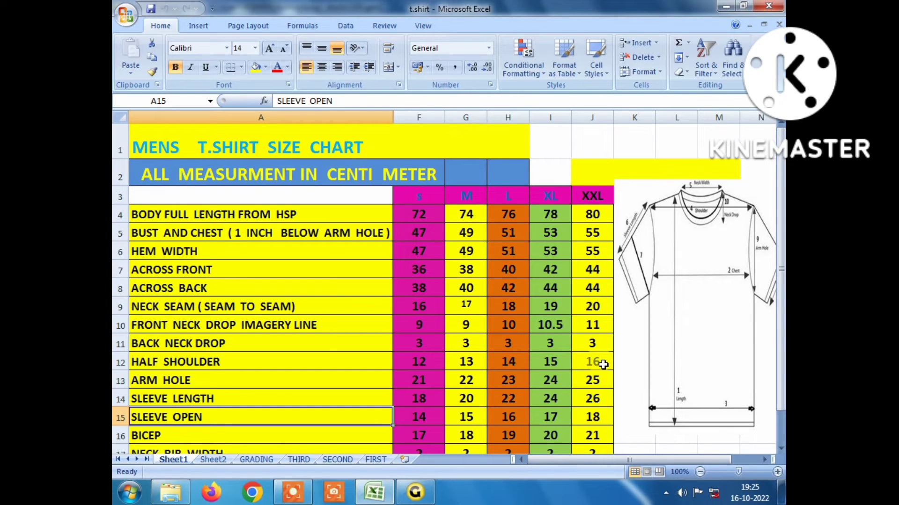
left_click(415, 491)
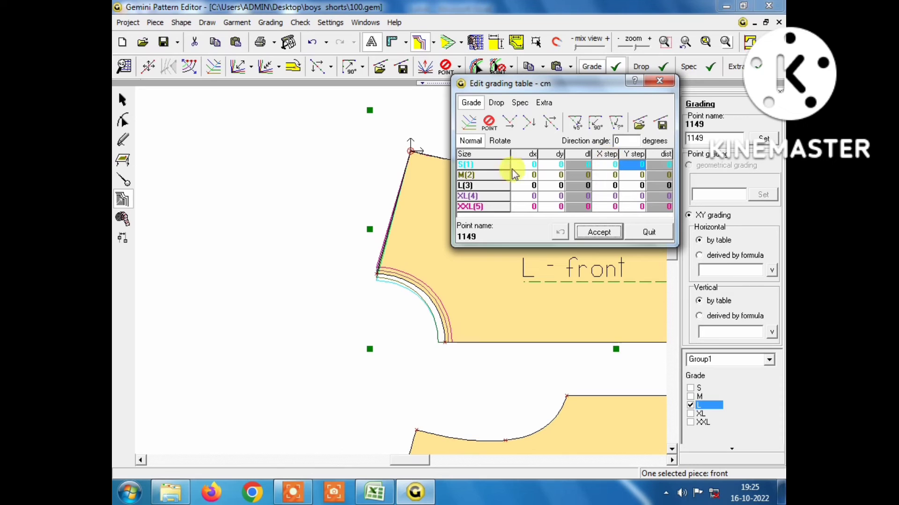
left_click(607, 155)
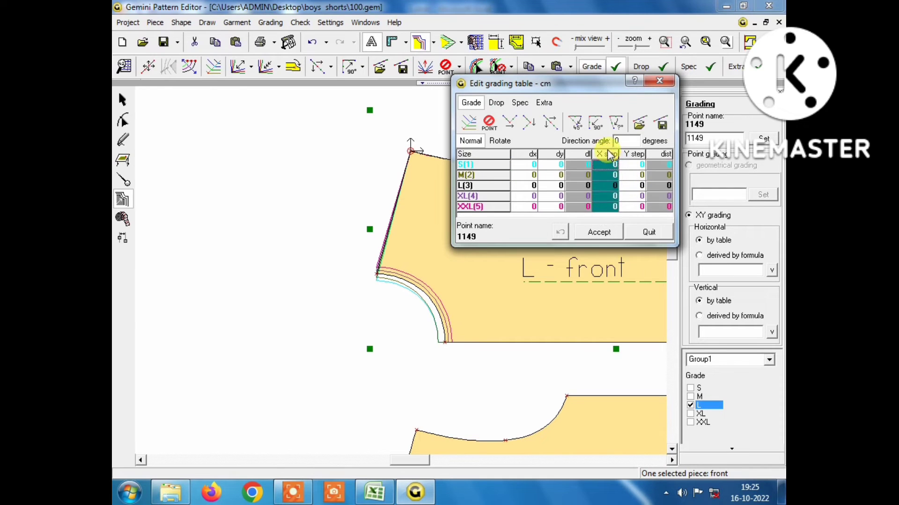
type("1")
key("Return")
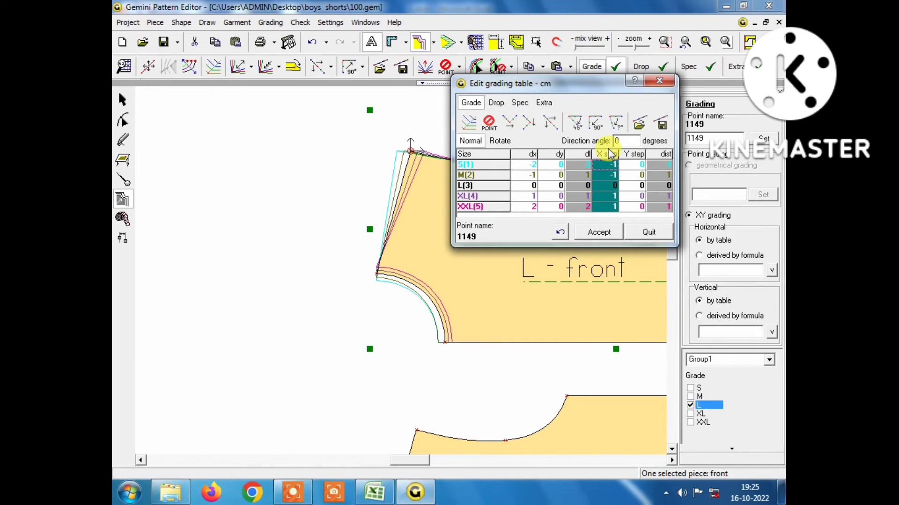
left_click(626, 155)
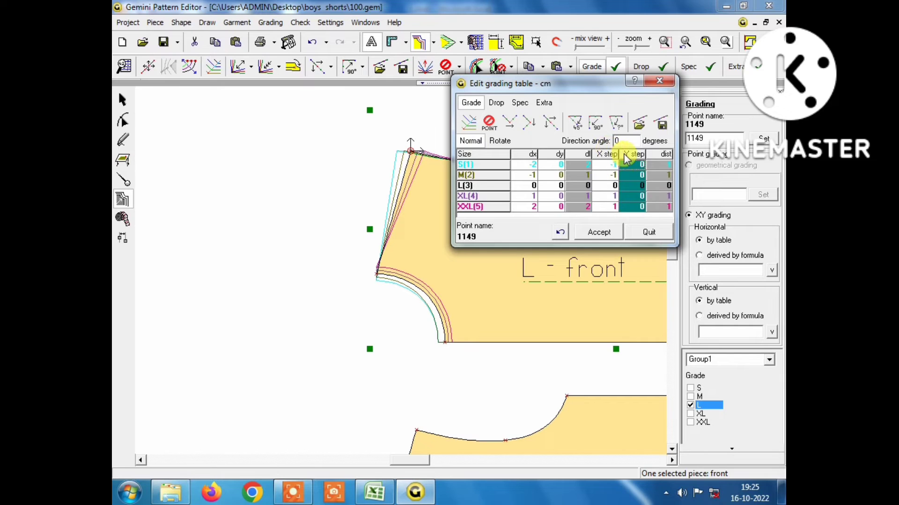
type("1")
key("Return")
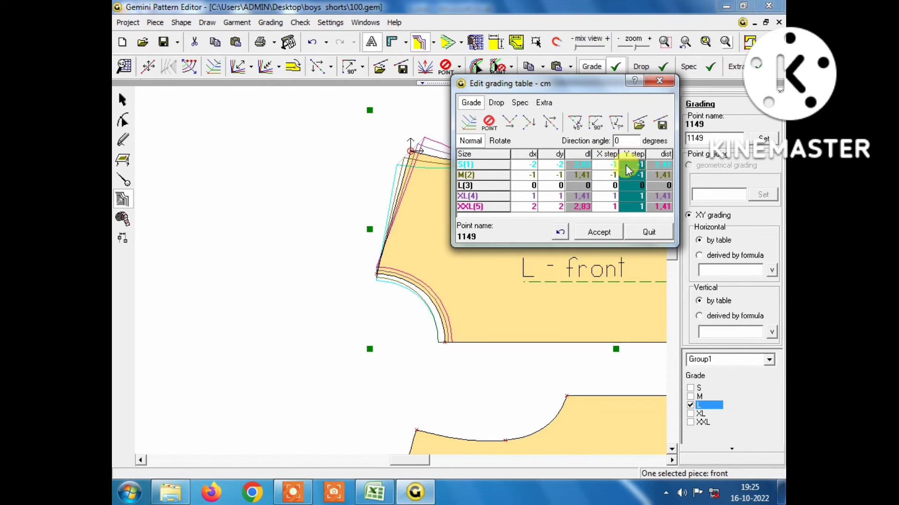
- Change point 1149's X step to 0,5 for all sizes and close the table
left_click(611, 156)
type("0")
key("Return")
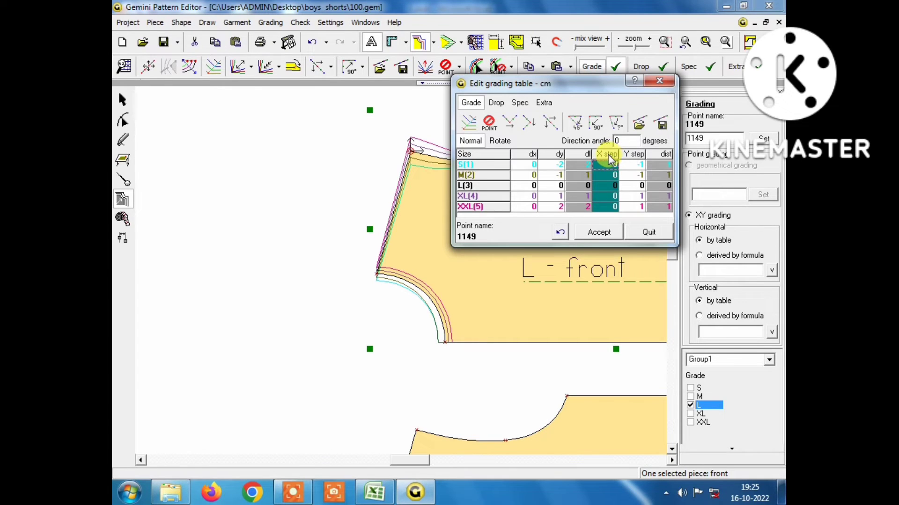
type("5")
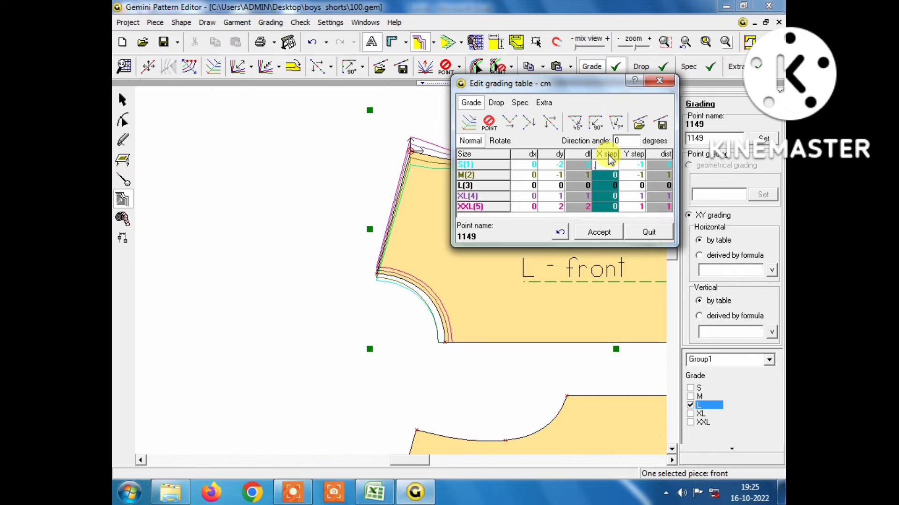
key("Return")
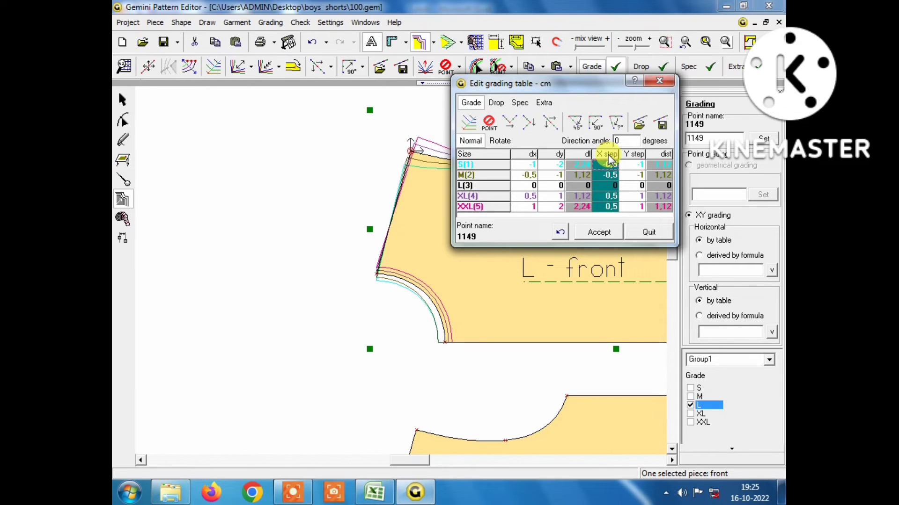
left_click(659, 81)
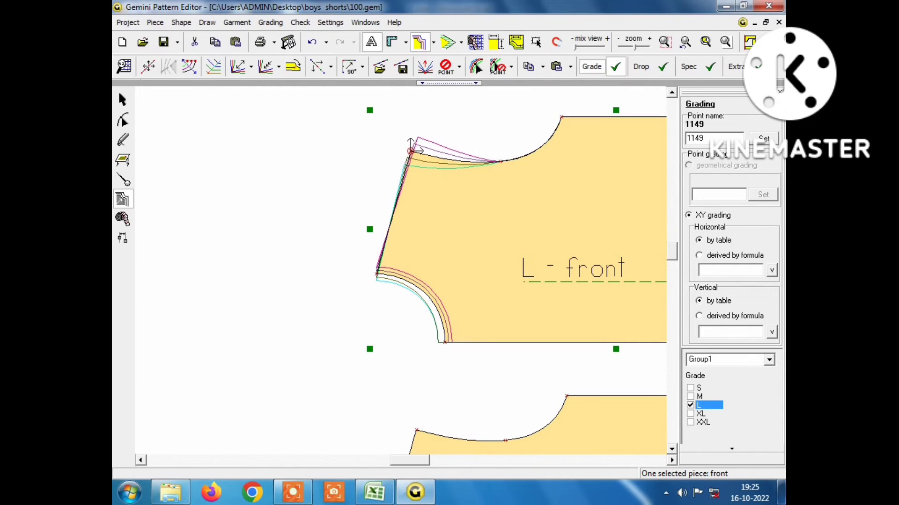
- Review the graded outlines and recheck the Excel size chart before returning
scroll(410, 150, "up", 2)
scroll(403, 286, "down", 1)
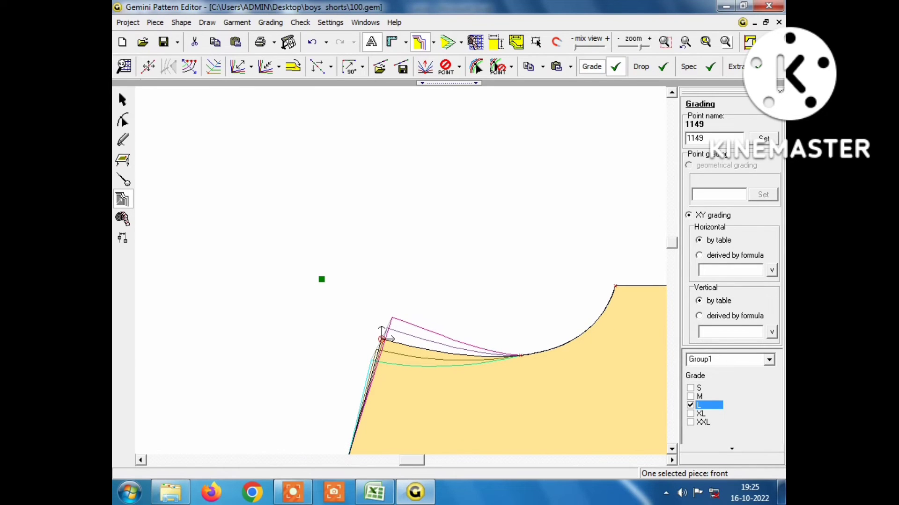
scroll(468, 290, "down", 2)
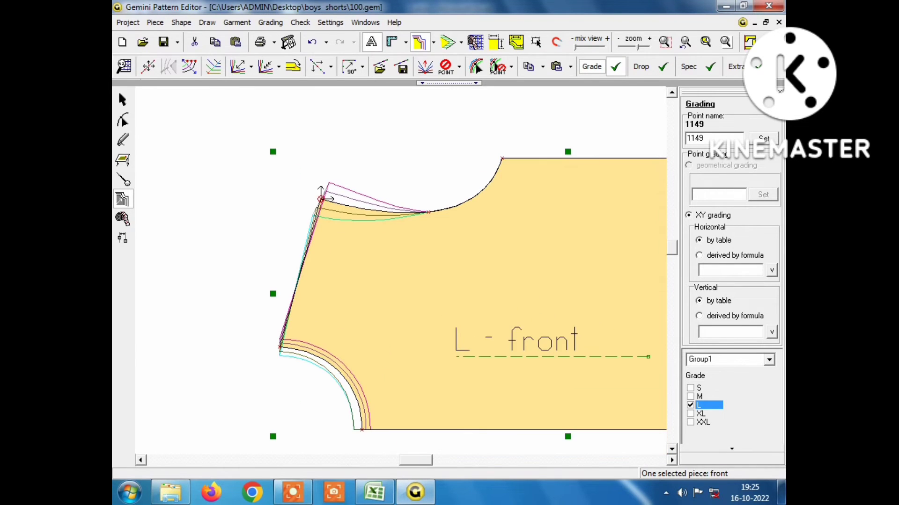
left_click(375, 492)
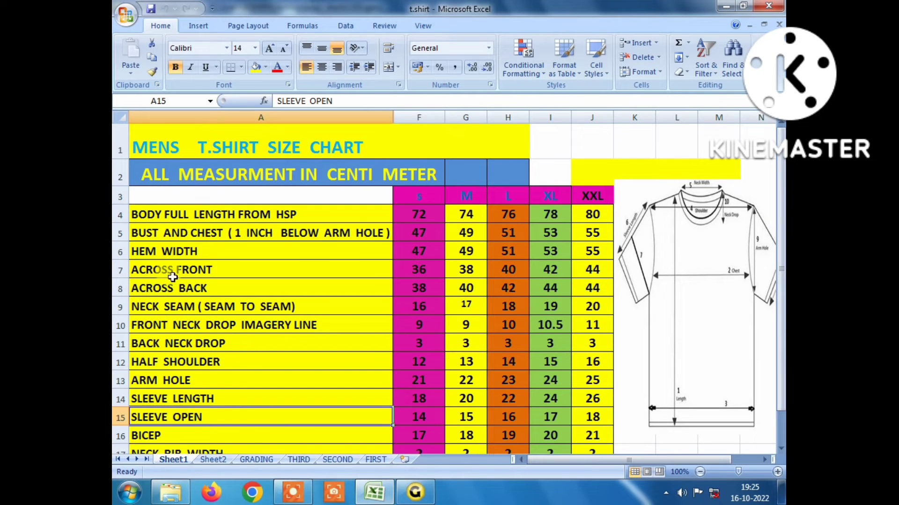
left_click(423, 272)
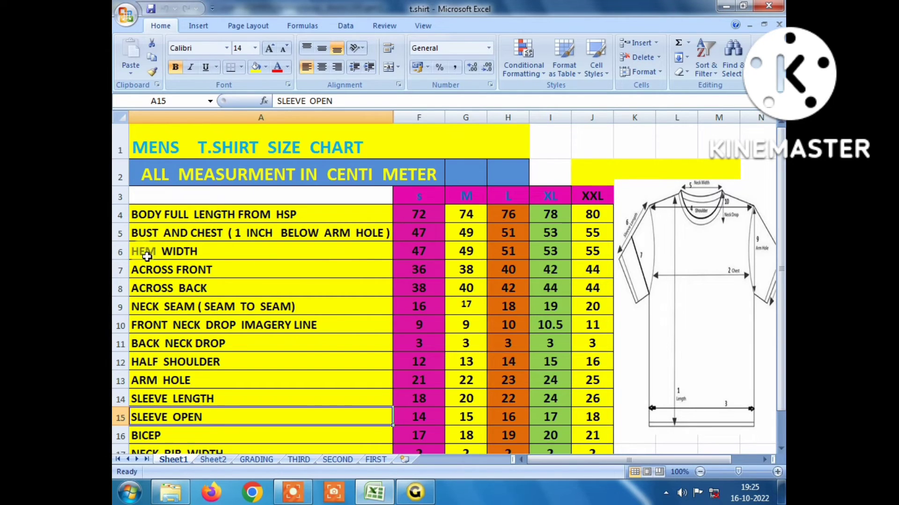
left_click(416, 492)
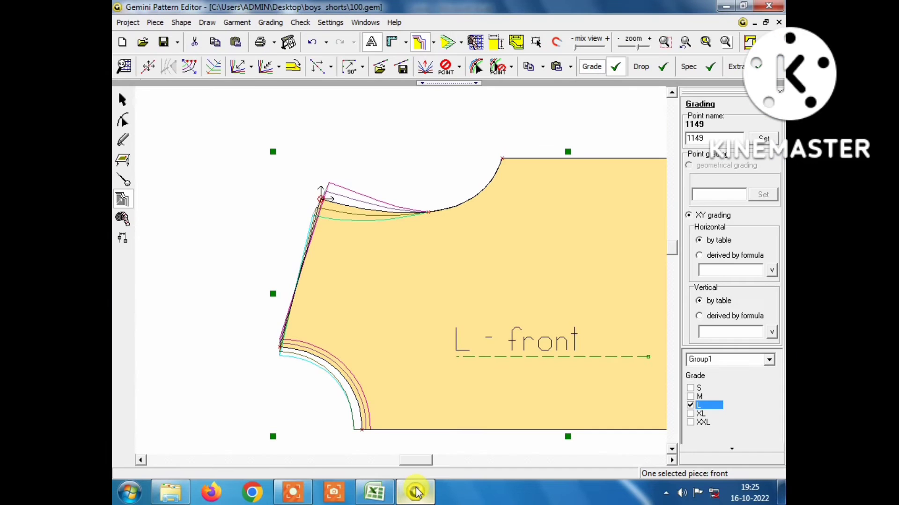
- Grade neckline point 1313 with Y step 1 and X step 0,5, then close
double_click(428, 210)
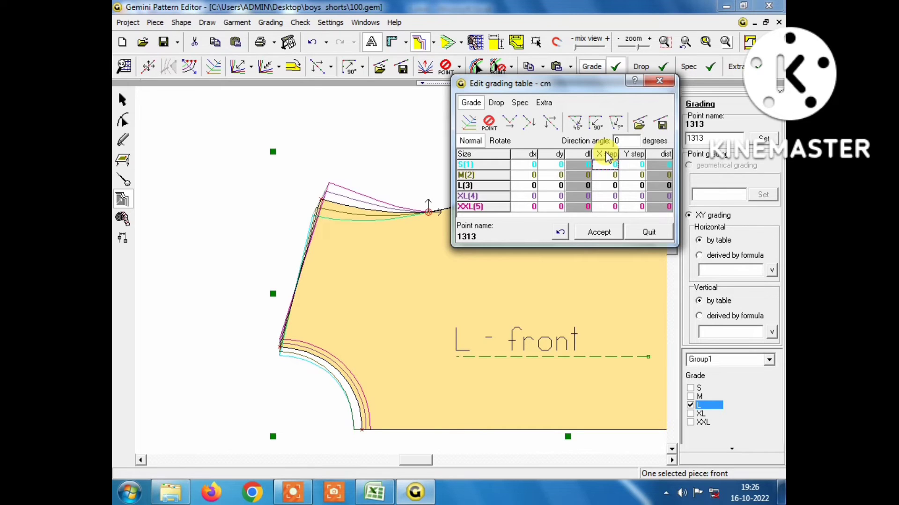
left_click(639, 155)
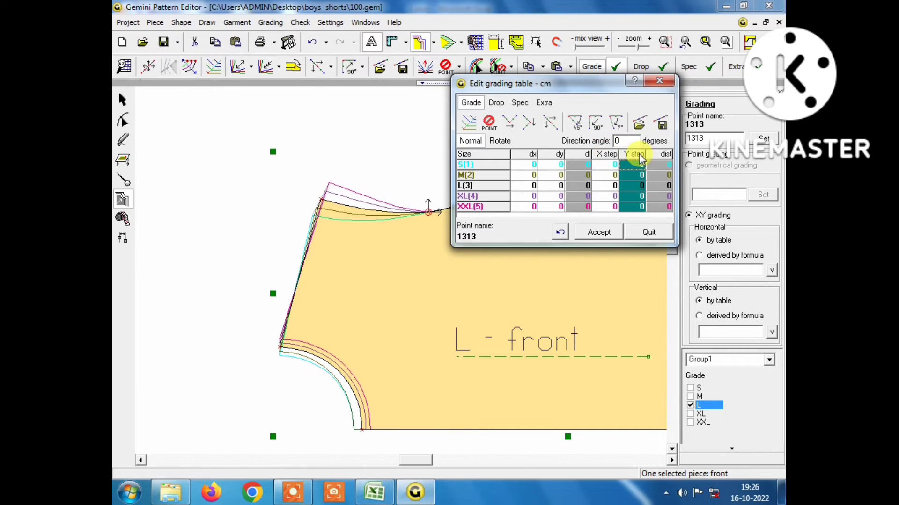
type("1")
key("Return")
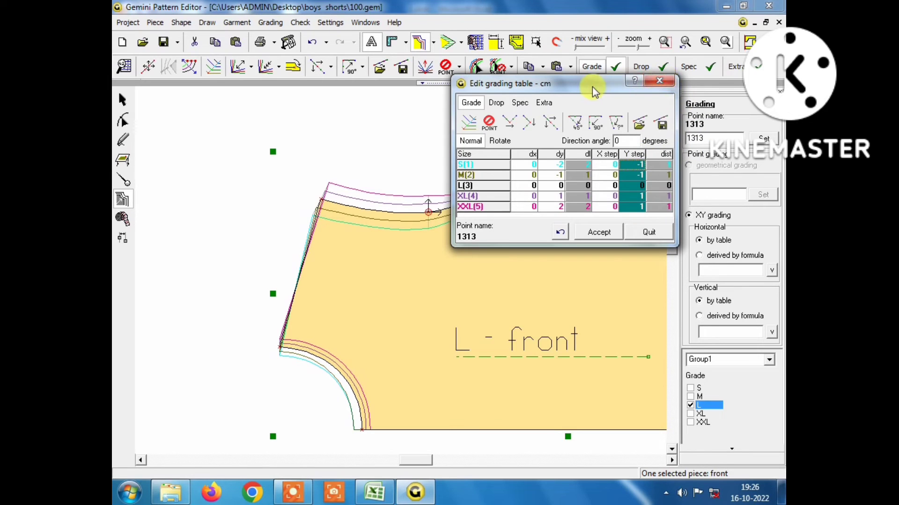
left_click_drag(592, 86, 288, 44)
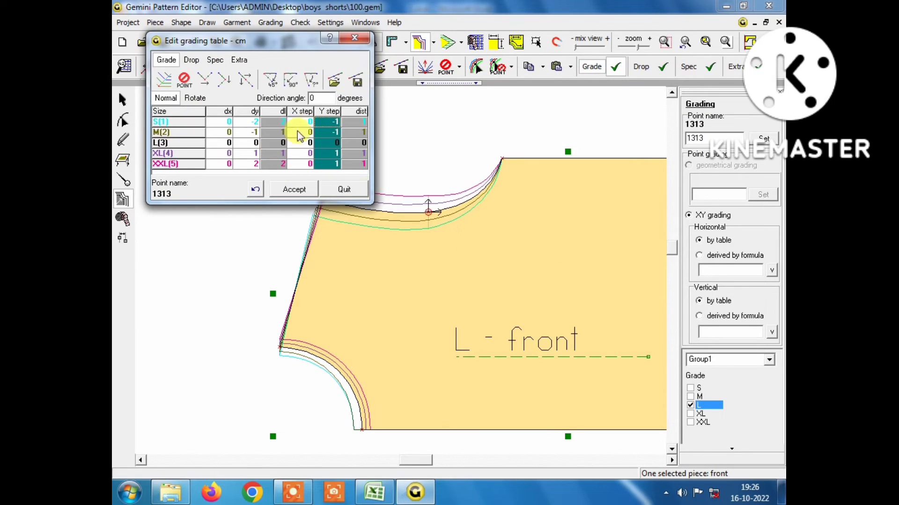
left_click(302, 111)
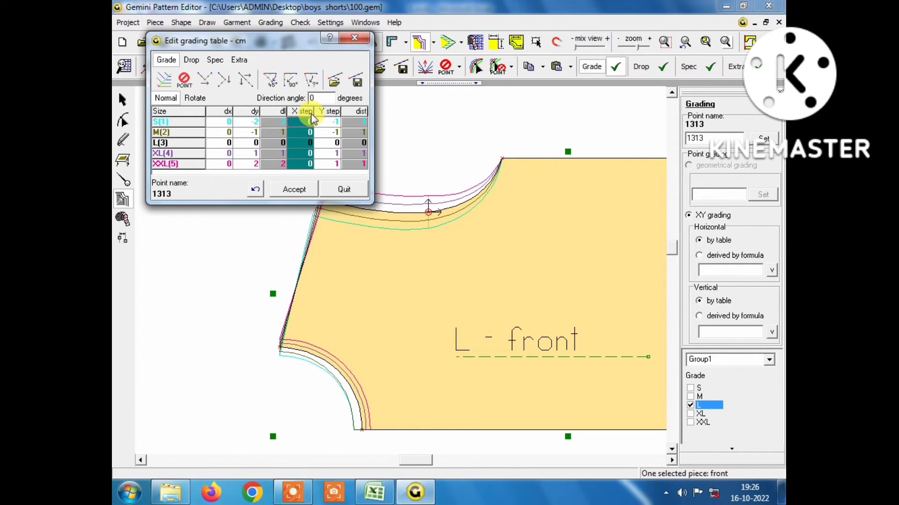
type("50,5")
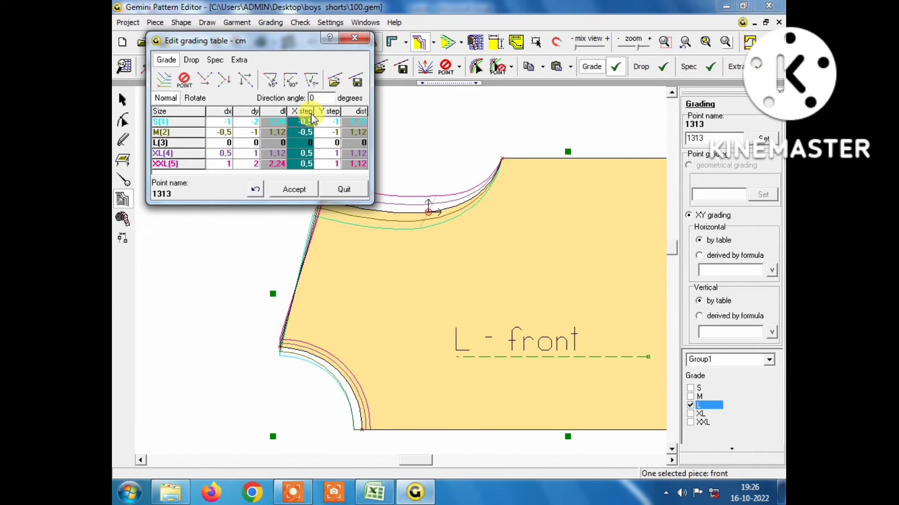
left_click(355, 37)
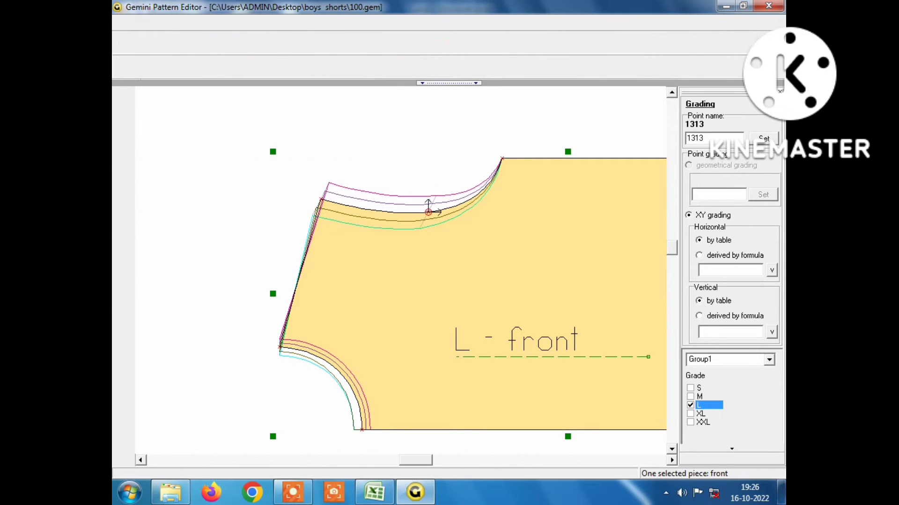
- Check the Excel size chart, then open point 1160's grading table
scroll(403, 272, "down", 2)
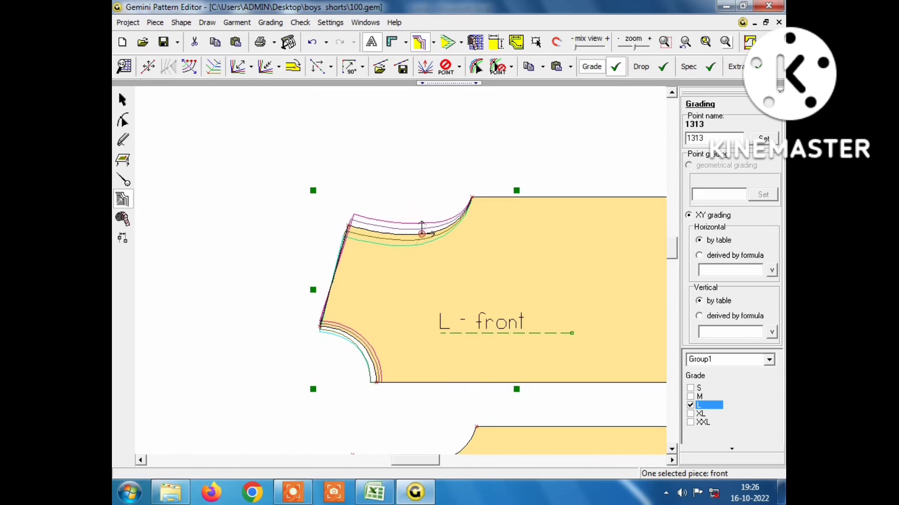
scroll(402, 272, "up", 1)
left_click(374, 491)
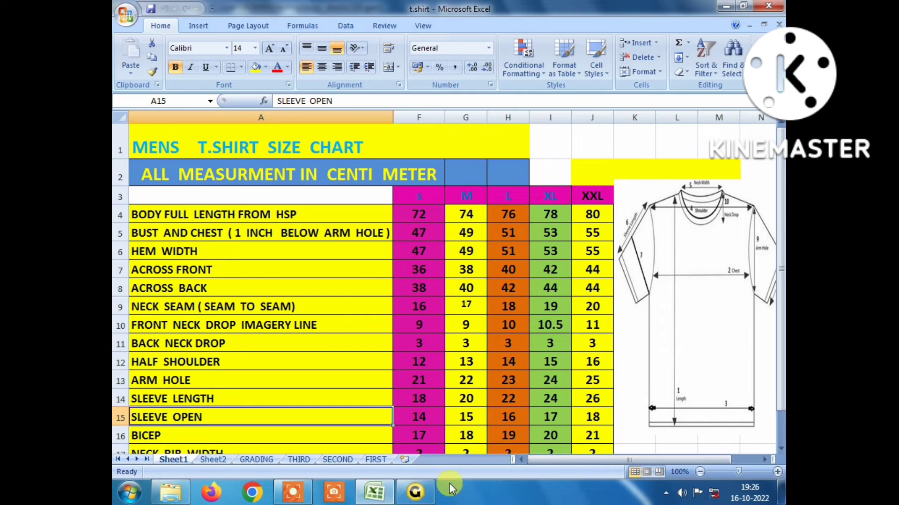
left_click(416, 493)
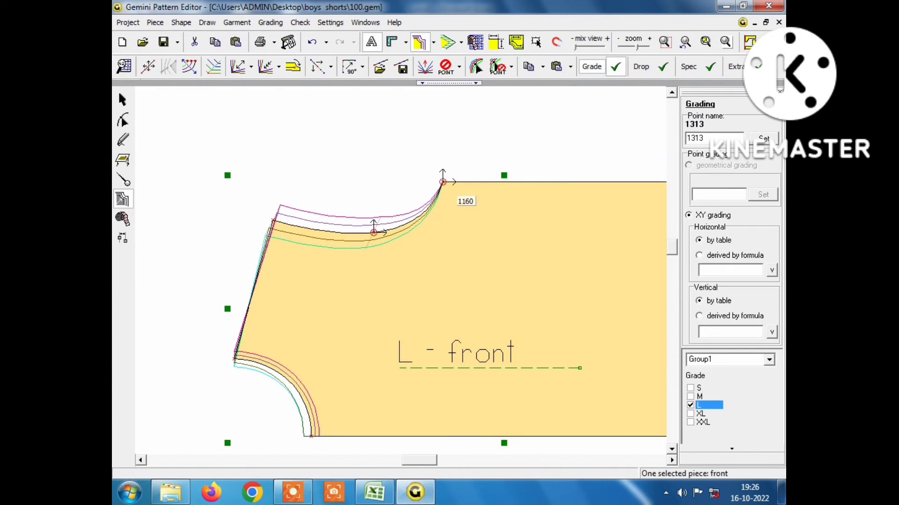
double_click(443, 181)
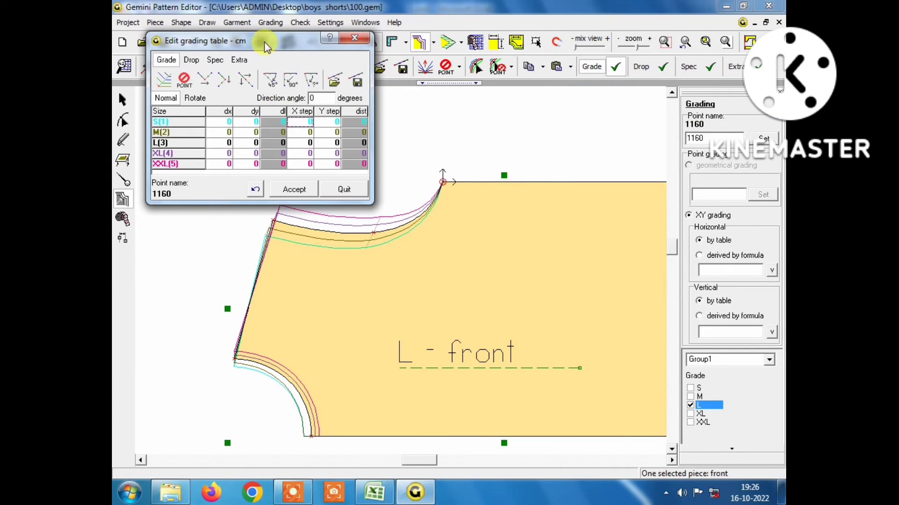
left_click_drag(261, 40, 572, 23)
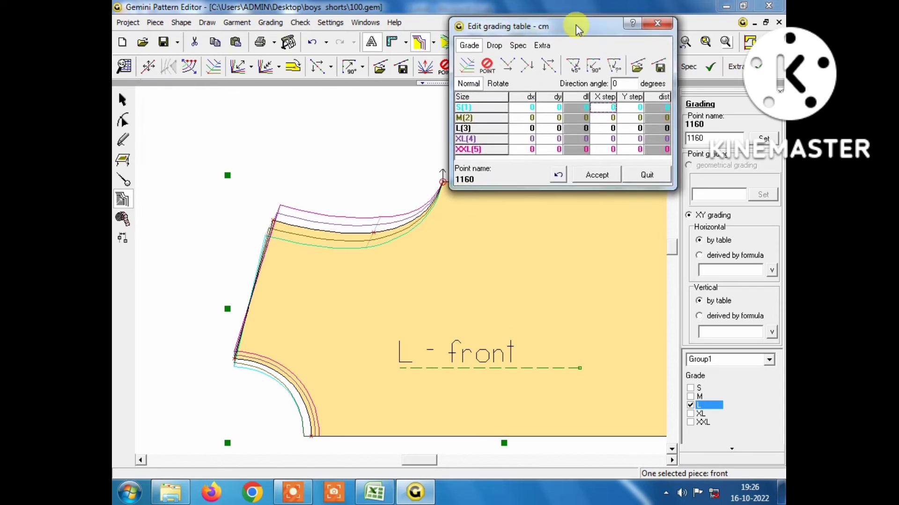
- Set point 1160's X step column to 1, then close and reopen its grading table
left_click(615, 92)
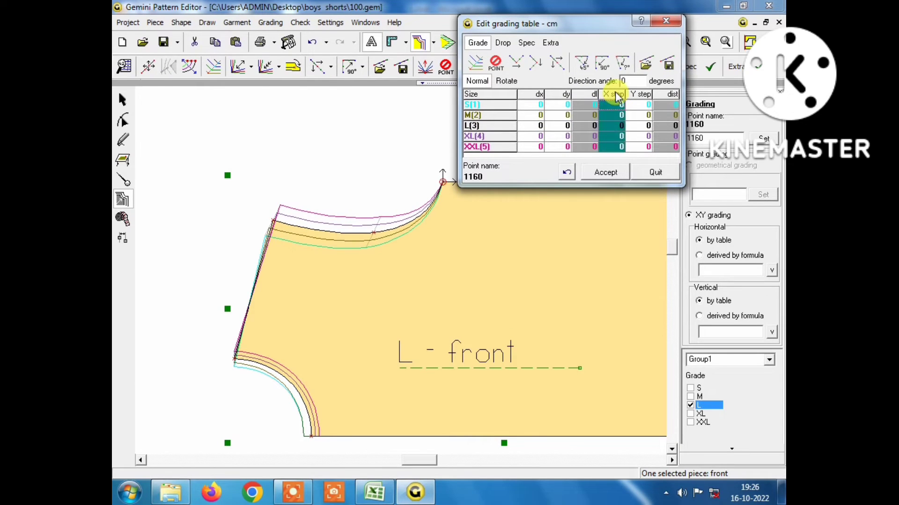
type("1")
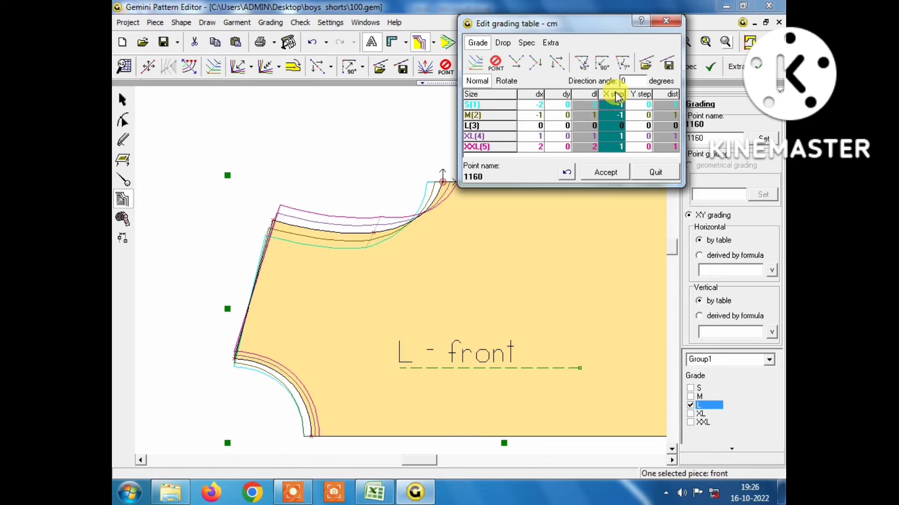
left_click(606, 172)
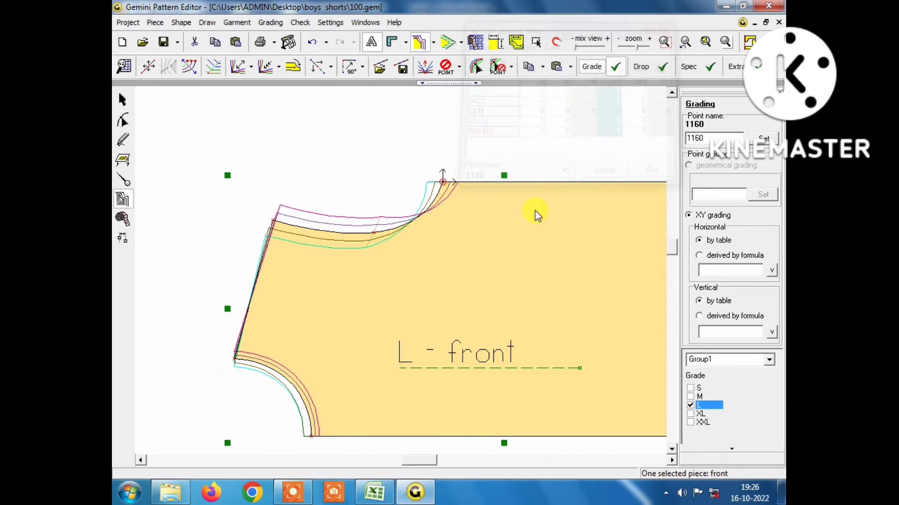
scroll(402, 271, "up", 1)
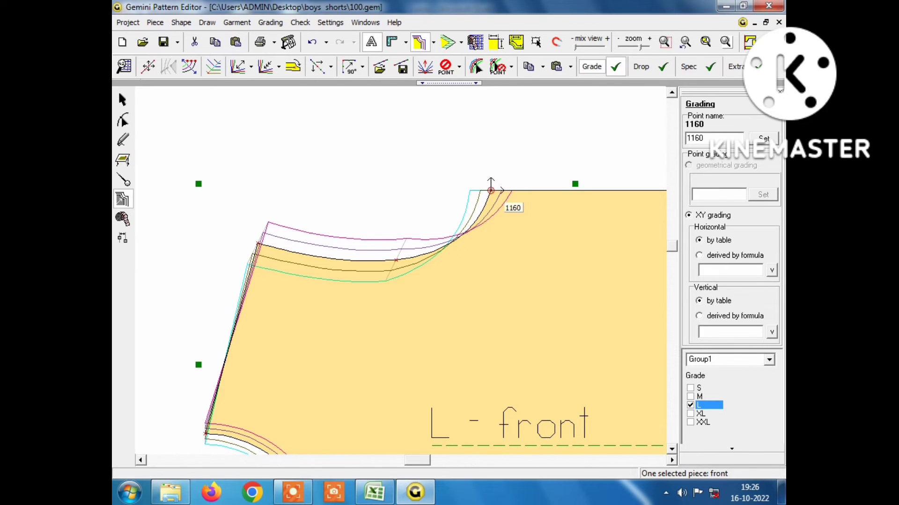
double_click(491, 190)
mouse_move(375, 492)
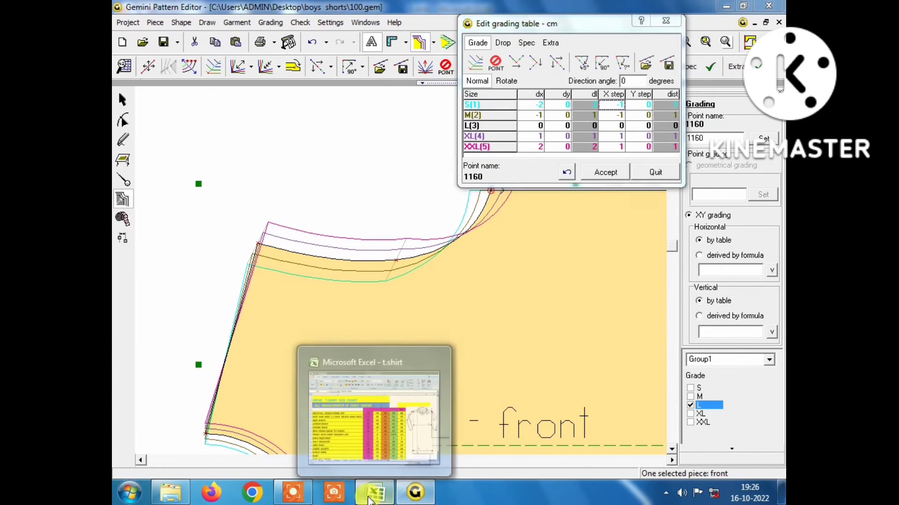
- After checking the size chart, set point 1160's Y step column to 1 for every size
left_click(370, 500)
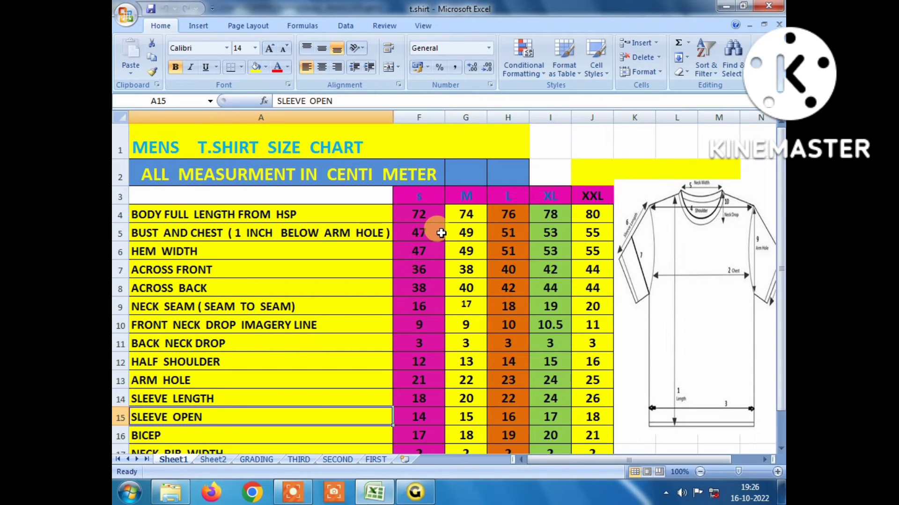
left_click(415, 493)
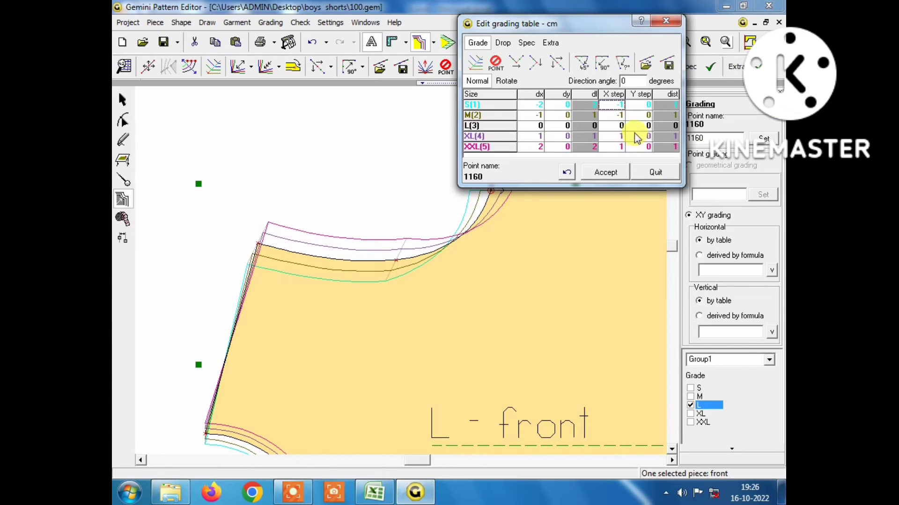
left_click(639, 93)
type("1")
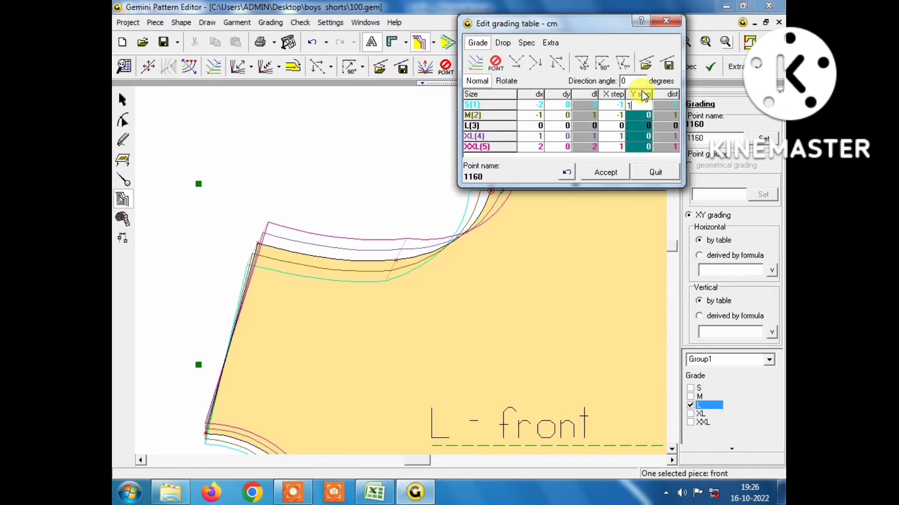
key("Return")
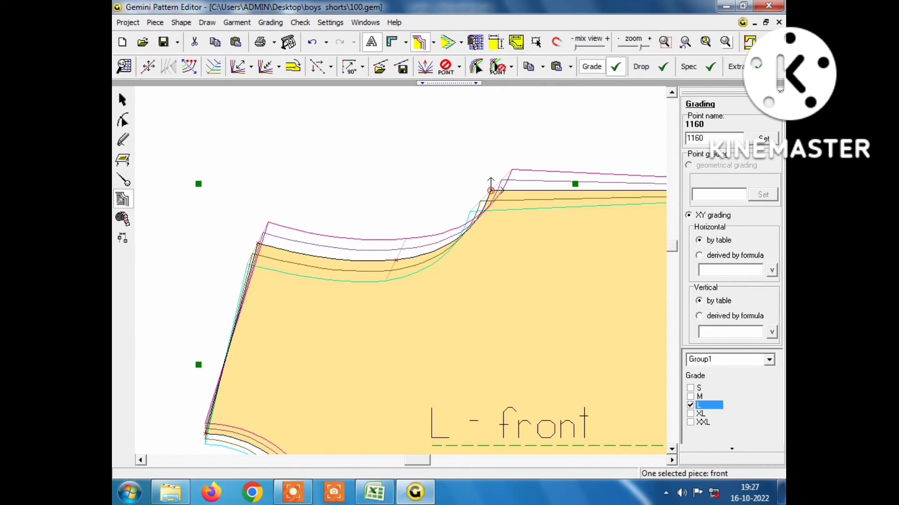
scroll(407, 280, "down", 1)
- Review the graded neckline, check the Excel size chart, then select front corner point 747
scroll(406, 280, "down", 1)
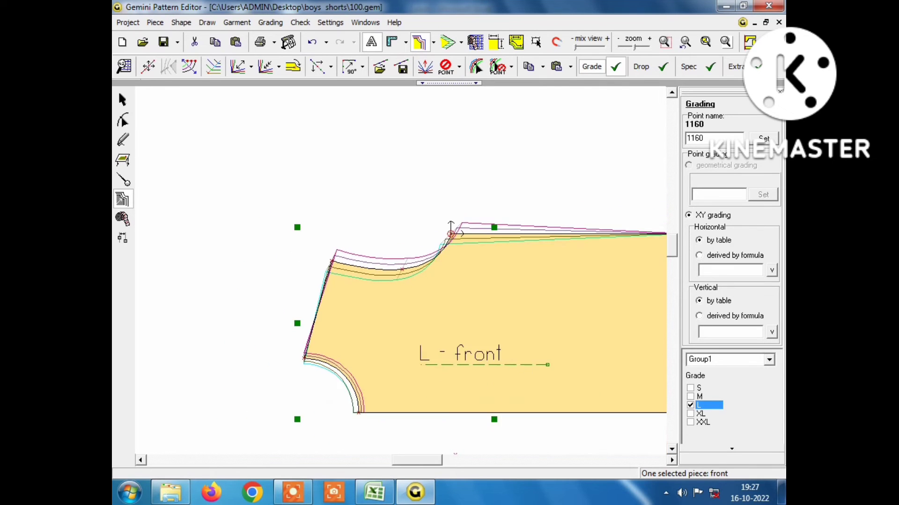
scroll(406, 280, "down", 2)
scroll(406, 280, "down", 2)
scroll(501, 306, "up", 2)
scroll(500, 307, "up", 1)
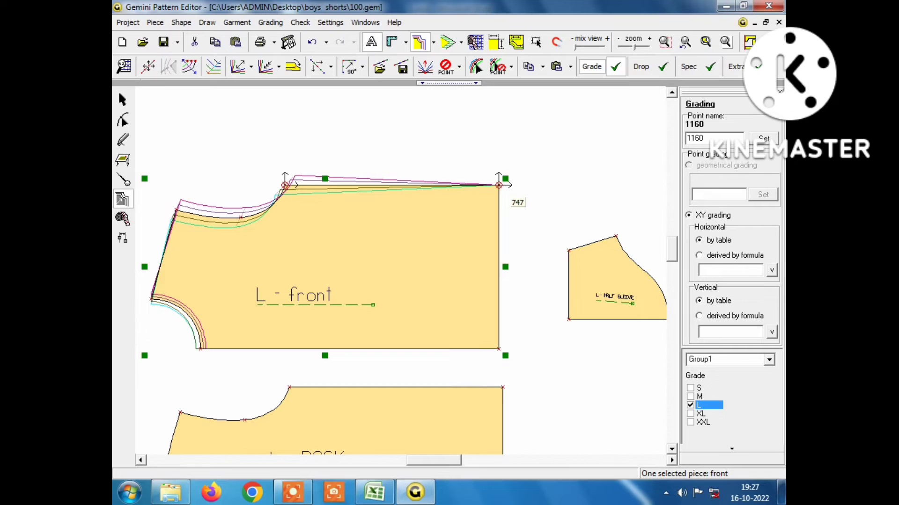
left_click(372, 475)
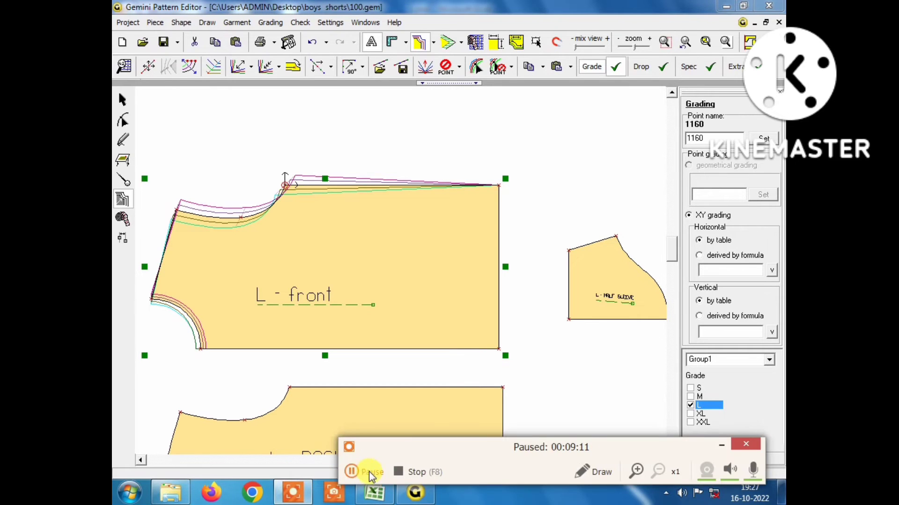
left_click(721, 445)
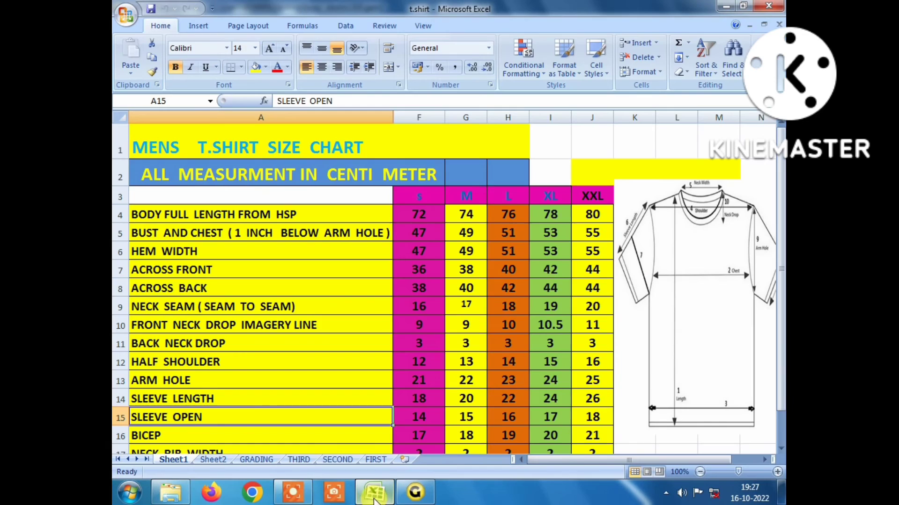
left_click(374, 493)
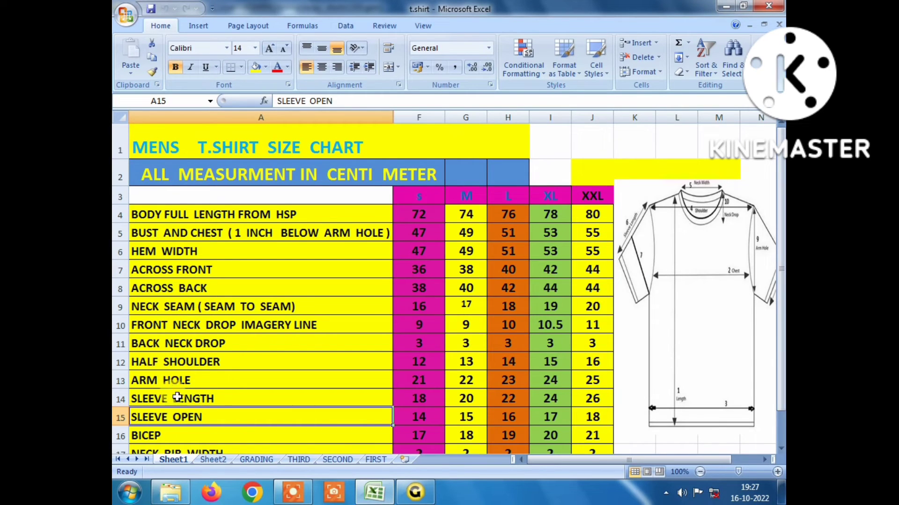
left_click(417, 277)
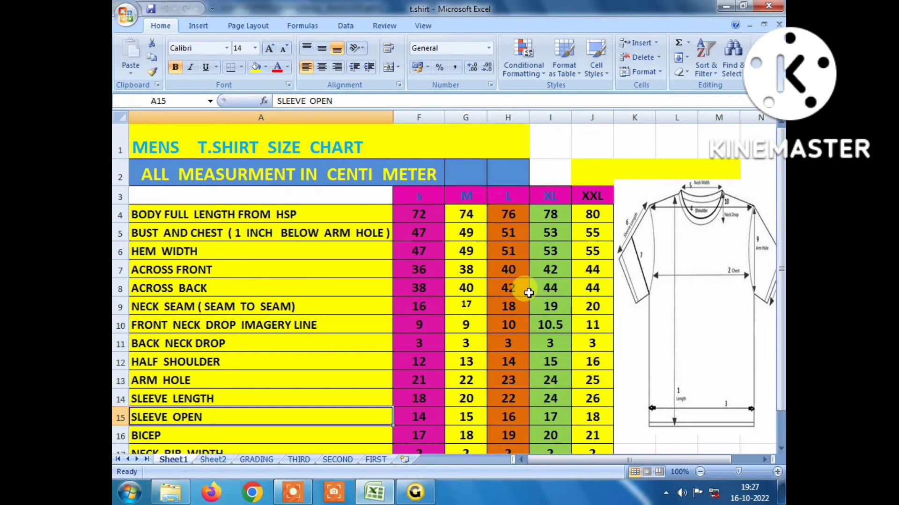
left_click(416, 494)
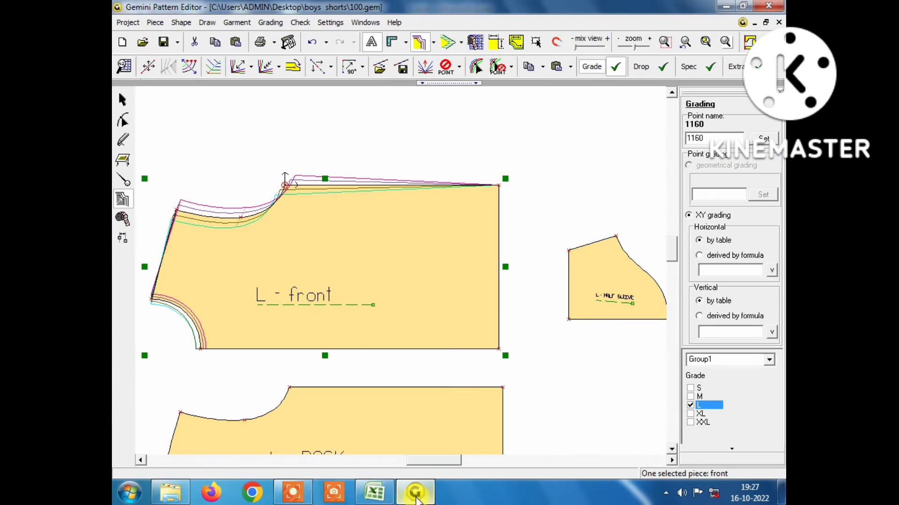
left_click(499, 185)
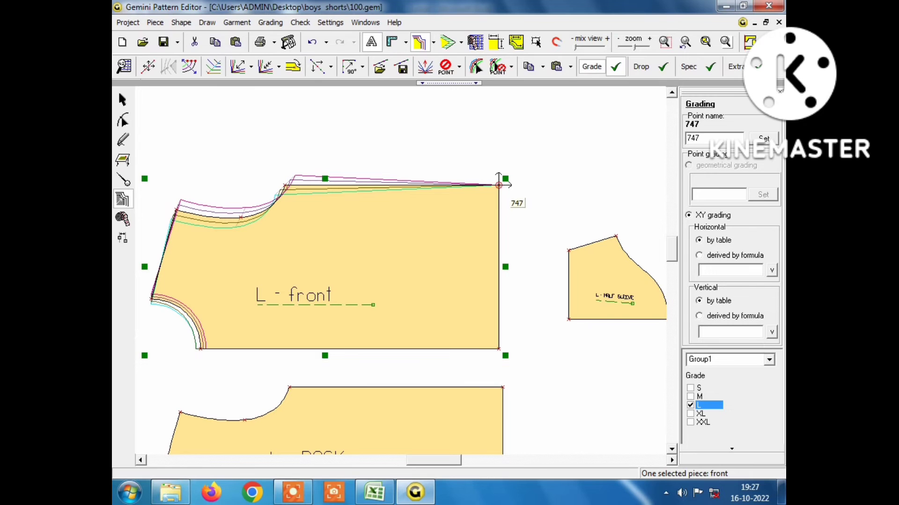
- Give point 747 a 1 cm Y step for every size and accept
double_click(499, 186)
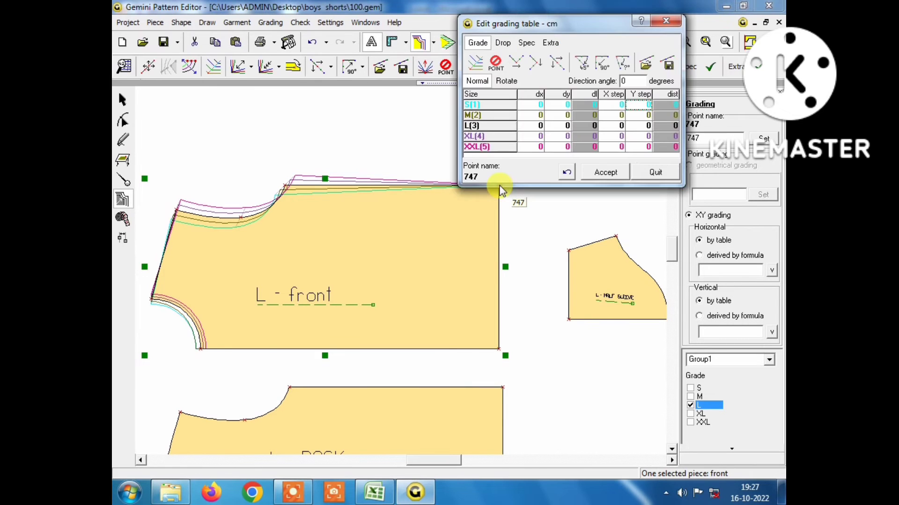
left_click_drag(584, 24, 673, 15)
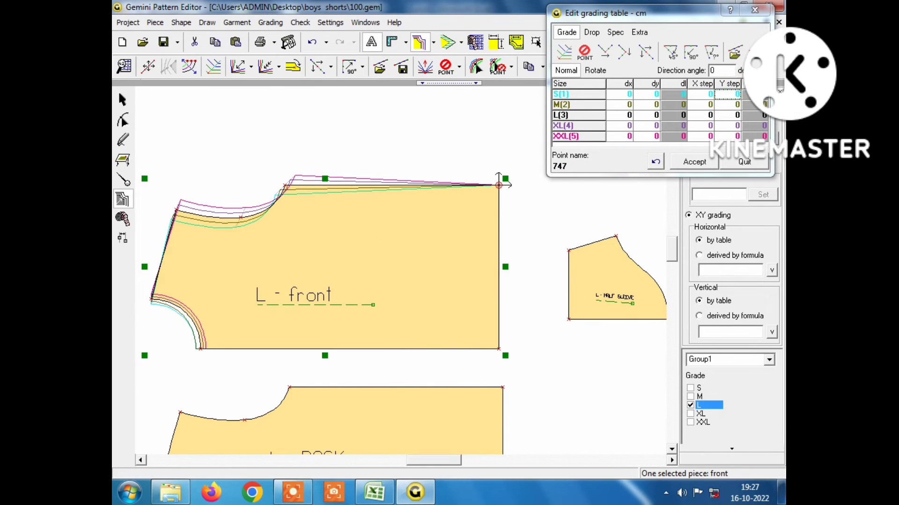
left_click(714, 94)
left_click(722, 85)
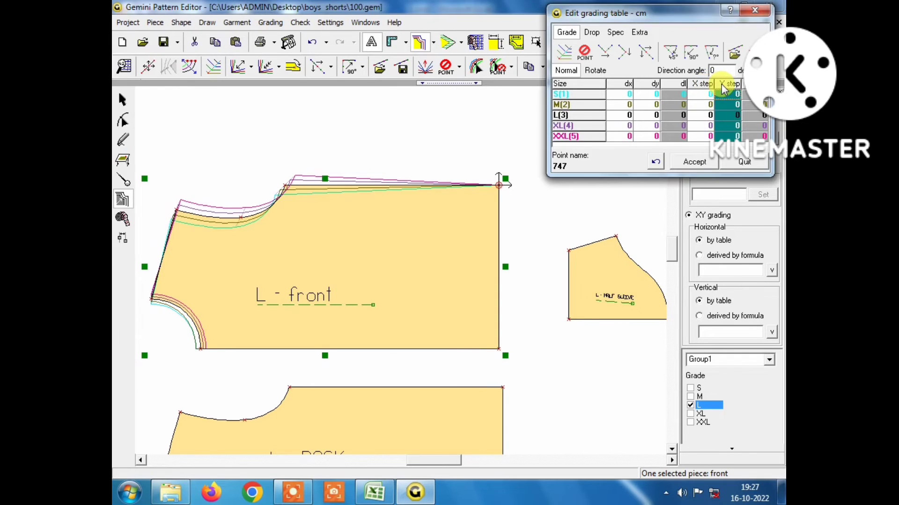
type("1")
key("Return")
left_click(694, 161)
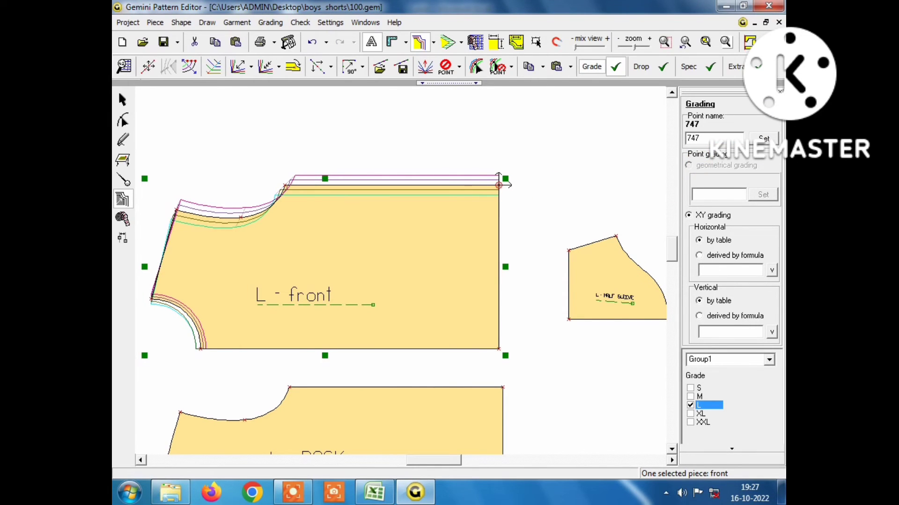
- After checking the size chart, set point 747's X step column to 2
left_click(375, 491)
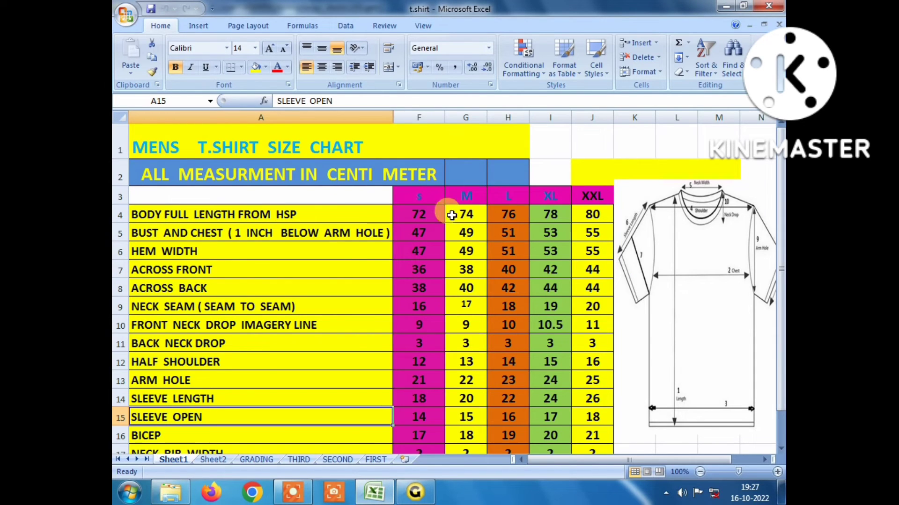
left_click(421, 495)
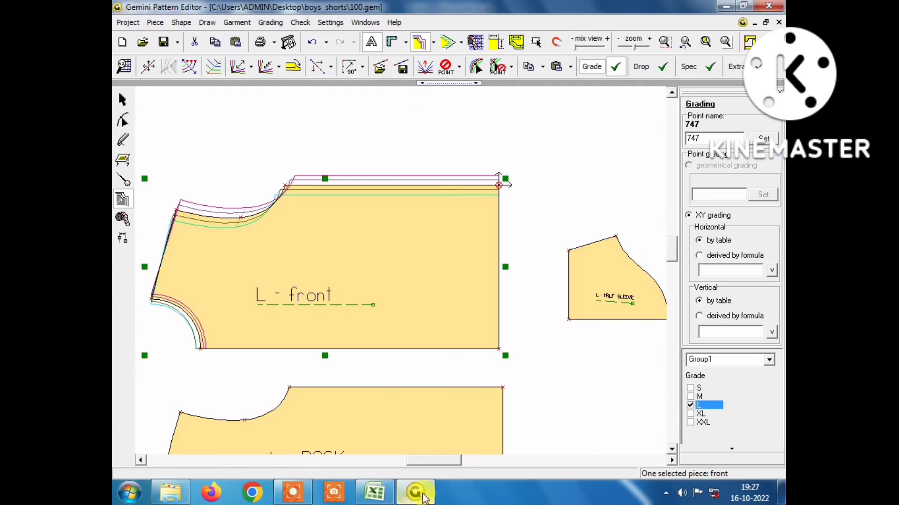
left_click(591, 67)
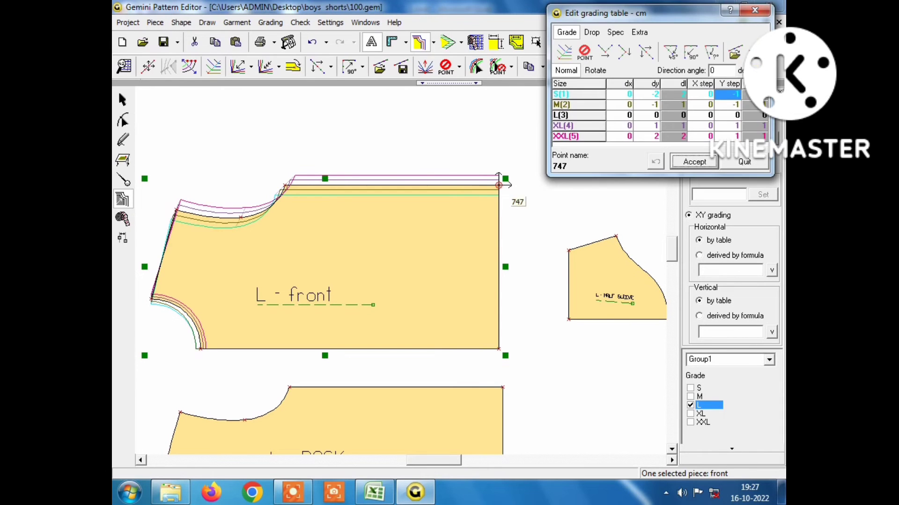
left_click(706, 85)
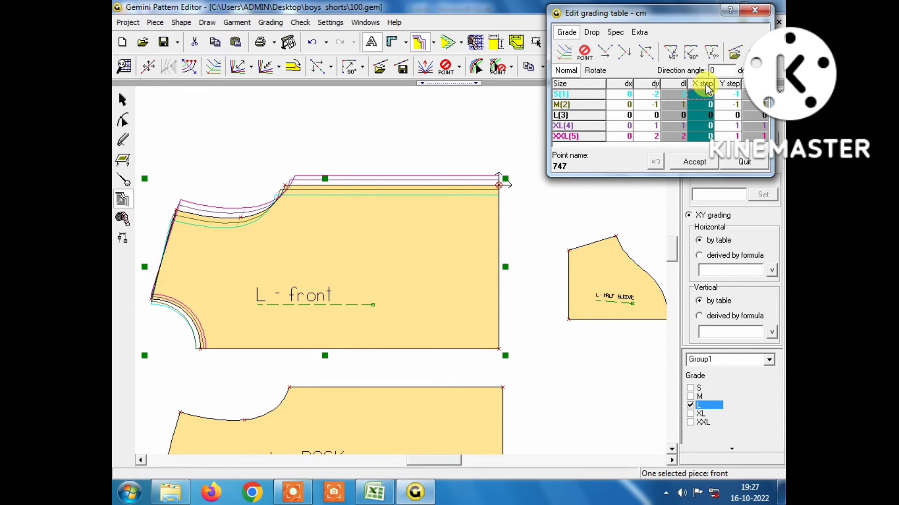
type("2")
key("Return")
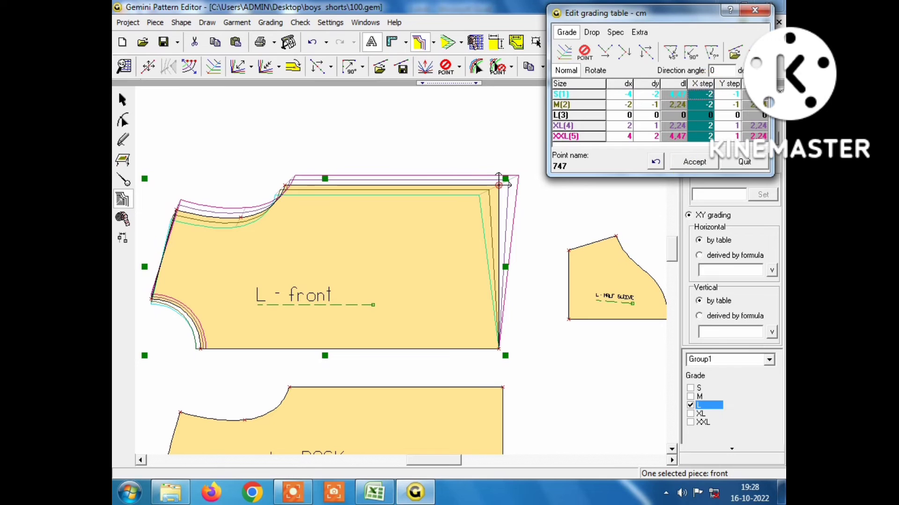
- Paste the 2 cm X step onto point 748 and accept the grading
key("Down")
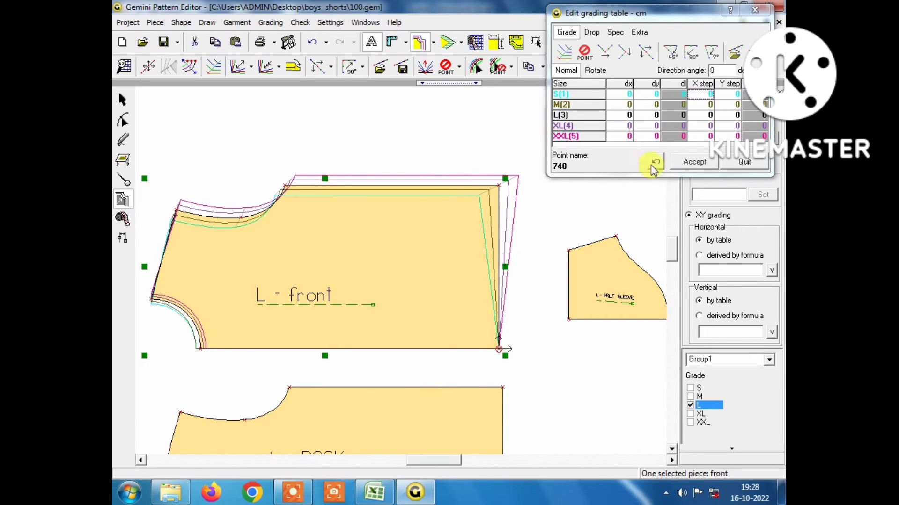
left_click(701, 87)
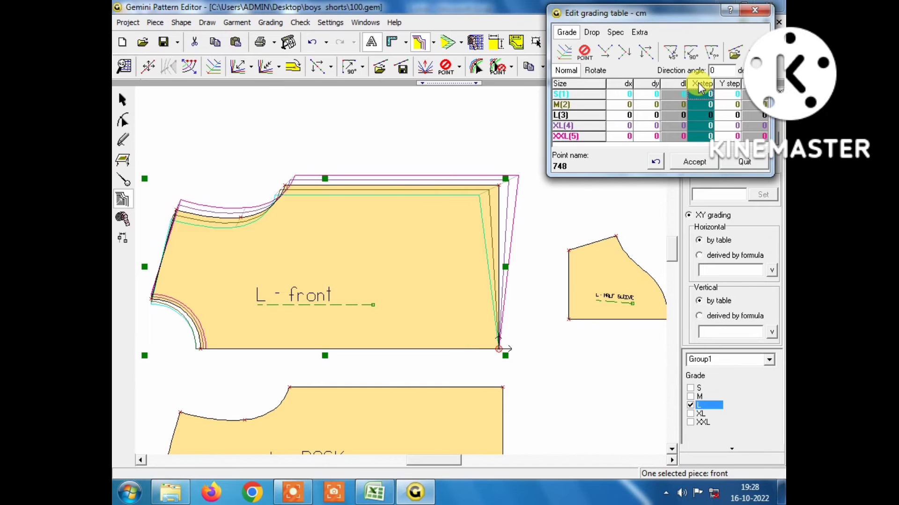
key("ctrl+v")
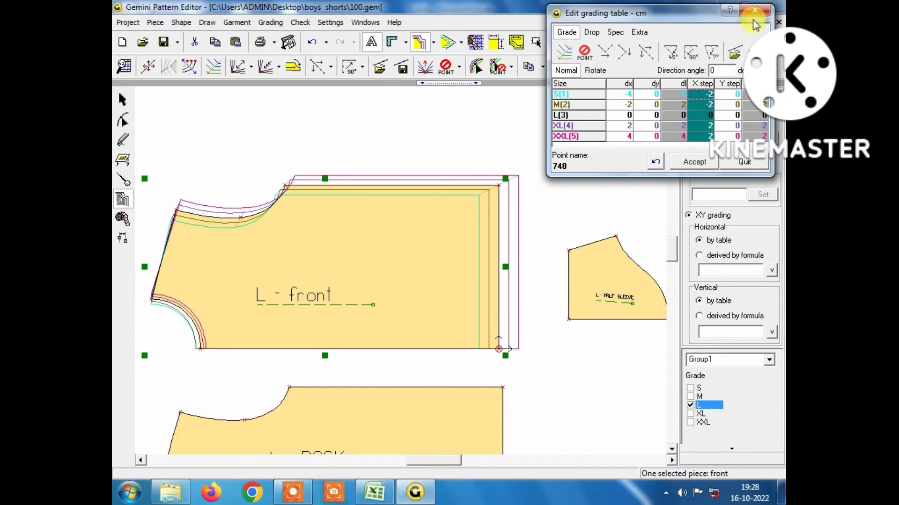
left_click(754, 10)
scroll(409, 276, "down", 3)
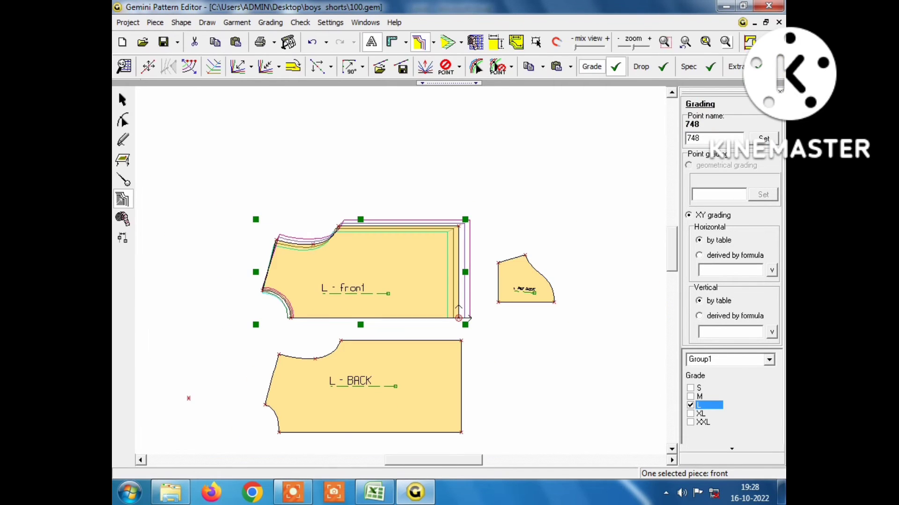
- Move the whole front piece over the BACK piece
scroll(402, 269, "up", 2)
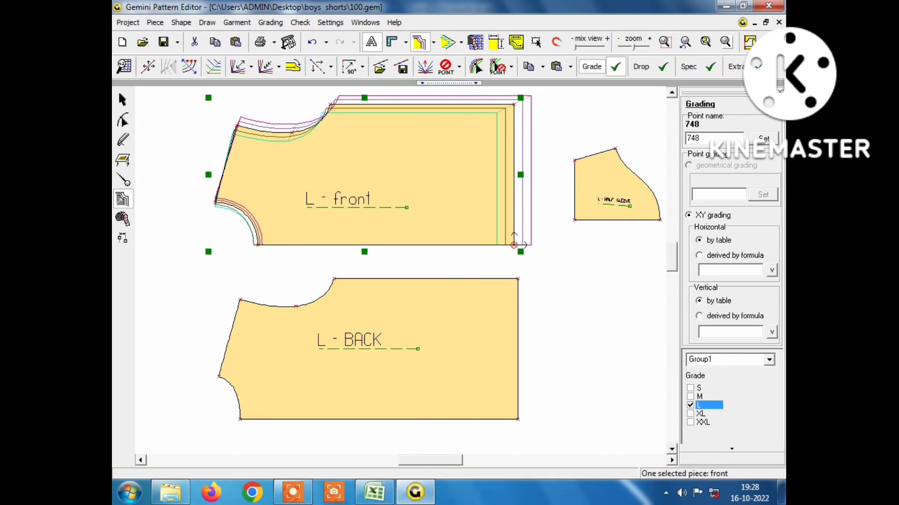
scroll(404, 294, "down", 1)
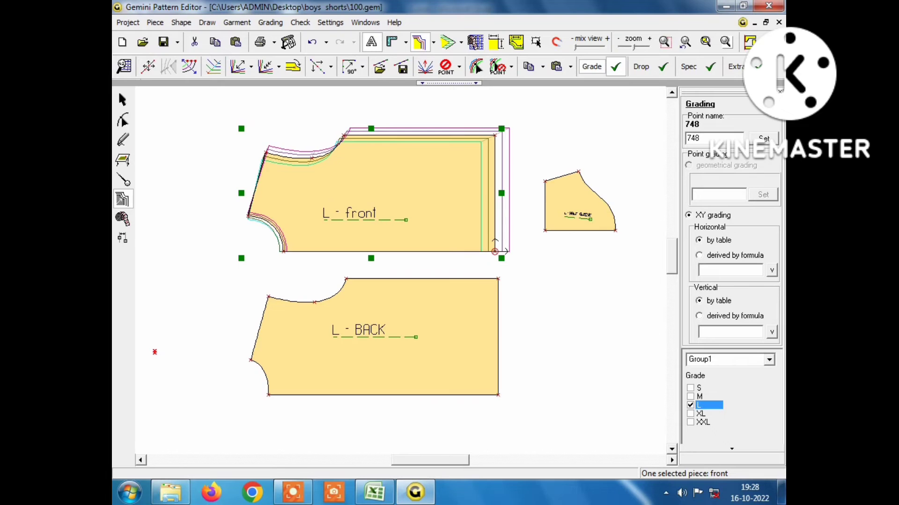
scroll(258, 342, "up", 1)
scroll(257, 342, "up", 1)
scroll(257, 342, "up", 1)
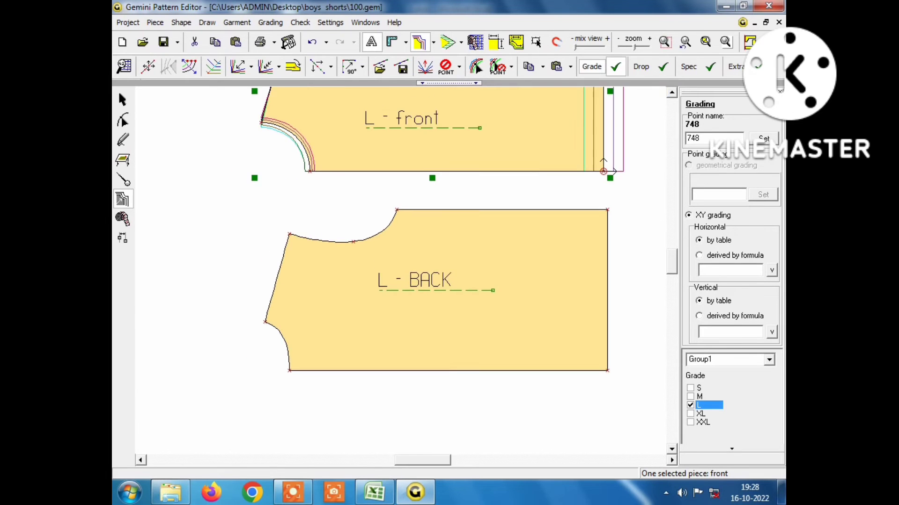
scroll(257, 342, "up", 1)
scroll(173, 336, "down", 1)
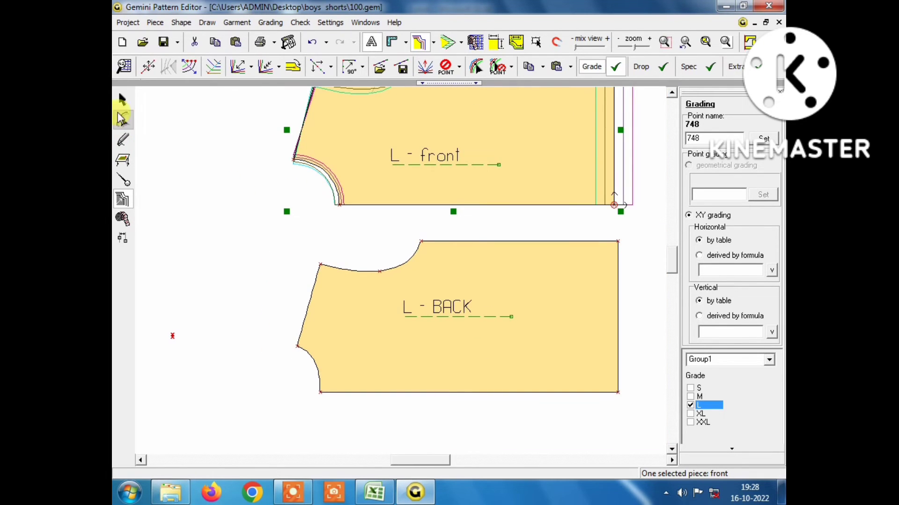
left_click(123, 99)
left_click_drag(417, 180, 498, 265)
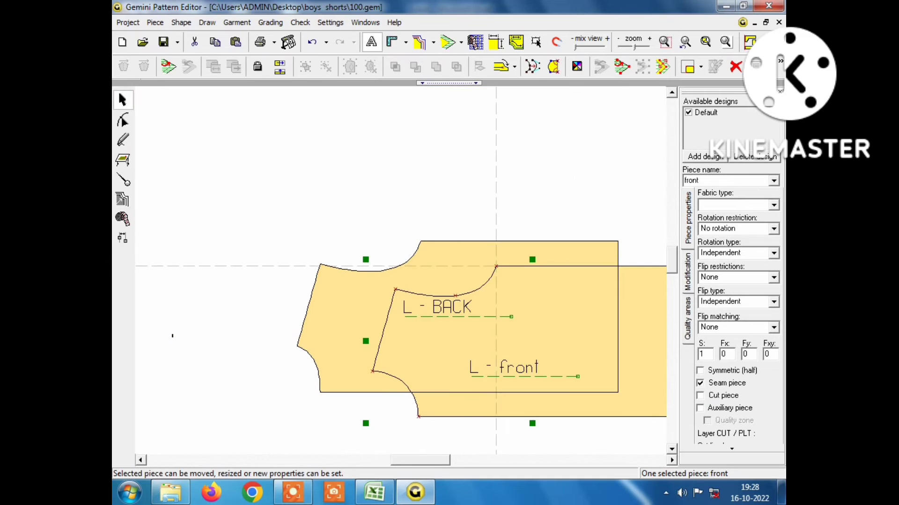
- Show the graded size lines on the front piece and return to point grading mode
scroll(405, 258, "up", 1)
left_click(544, 244)
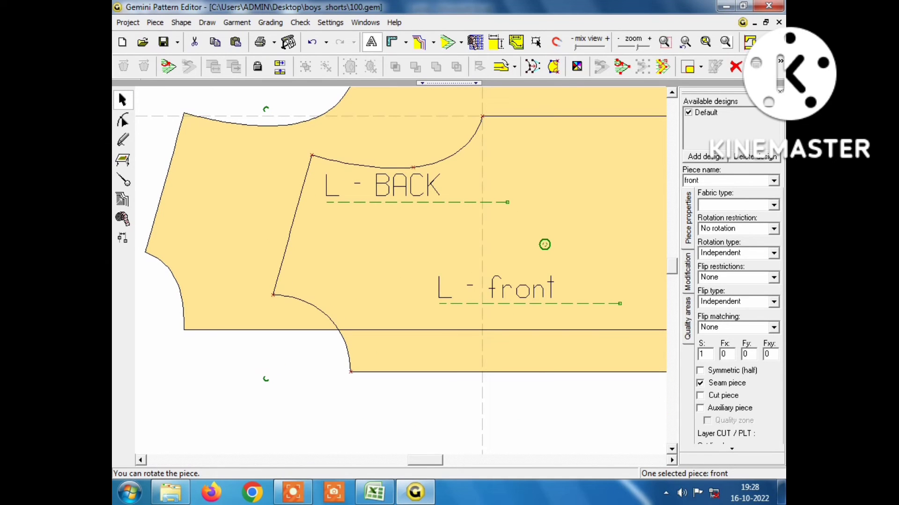
left_click(420, 42)
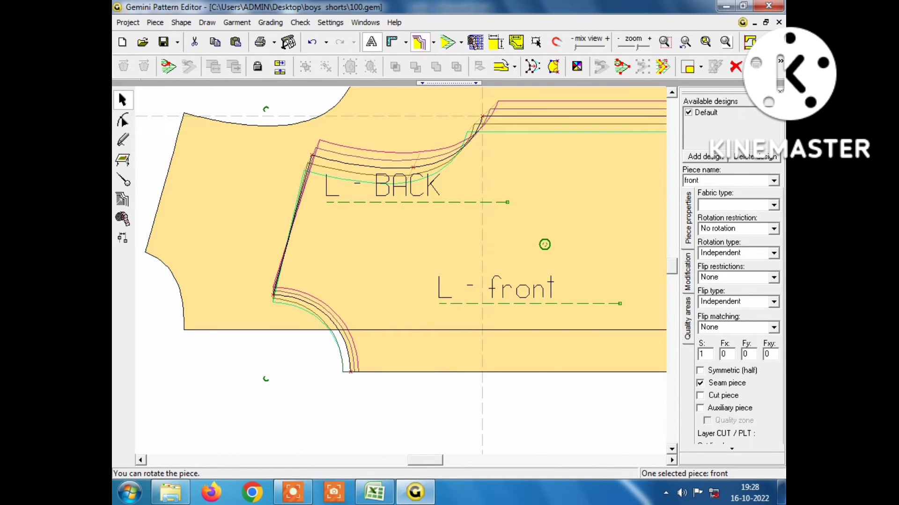
scroll(394, 248, "up", 1)
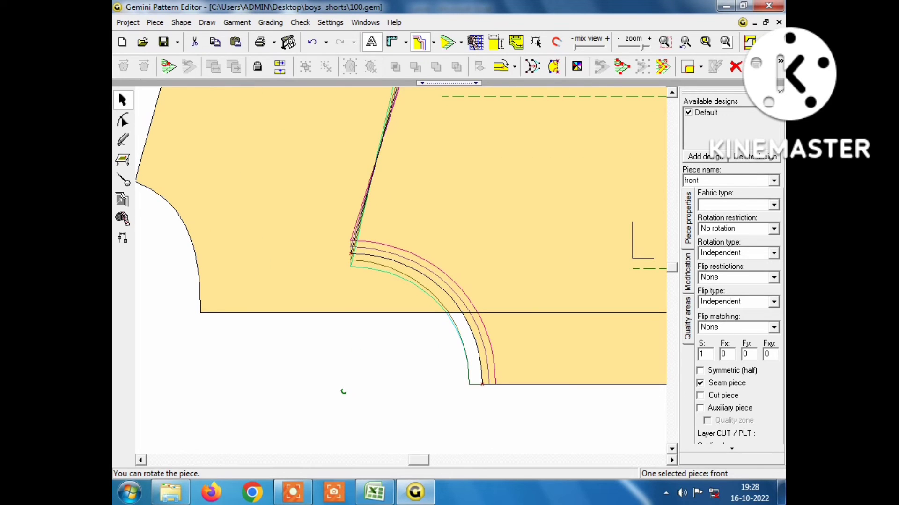
left_click(395, 248)
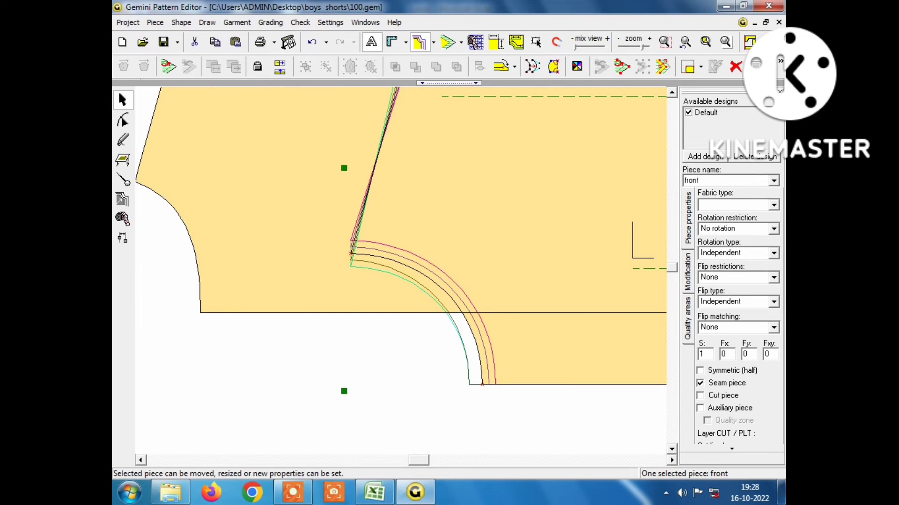
left_click(123, 199)
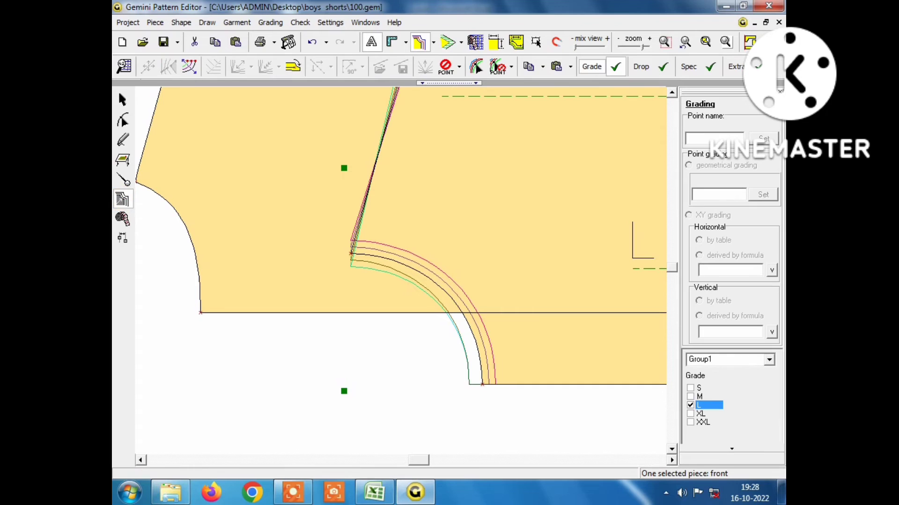
- Copy a front point's grading, then pick BACK point 1322 and check its grading table
left_click(543, 69)
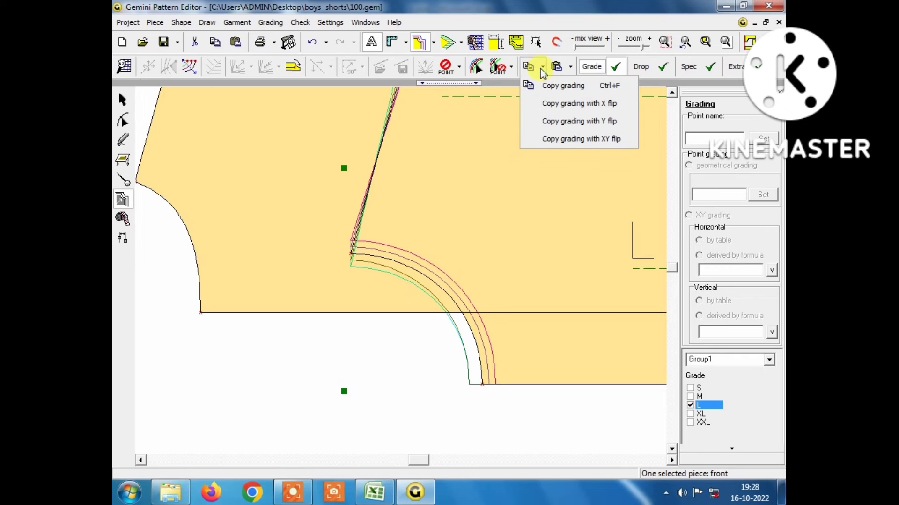
left_click(553, 87)
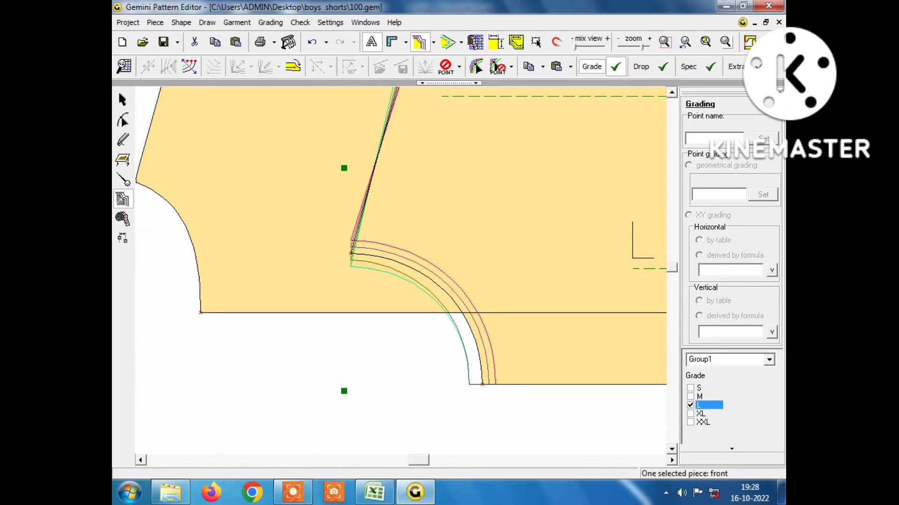
key("Tab")
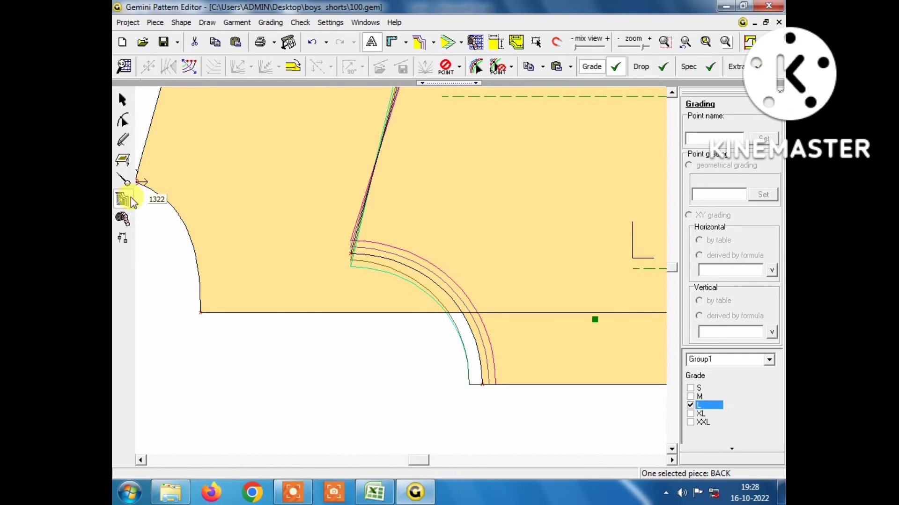
left_click(132, 199)
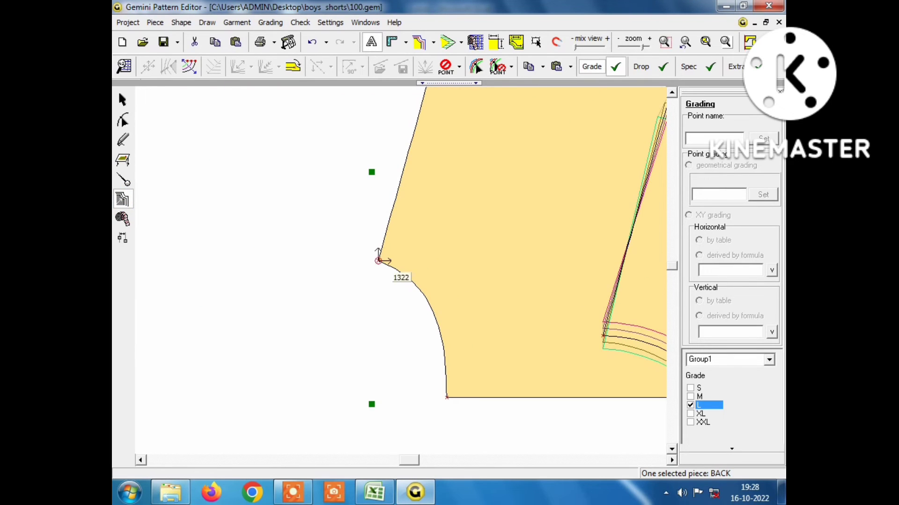
scroll(267, 264, "down", 3)
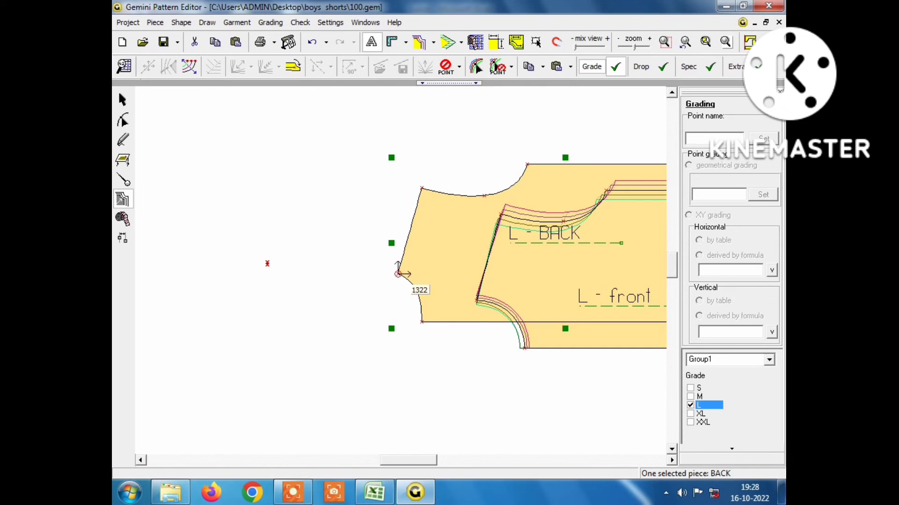
double_click(398, 274)
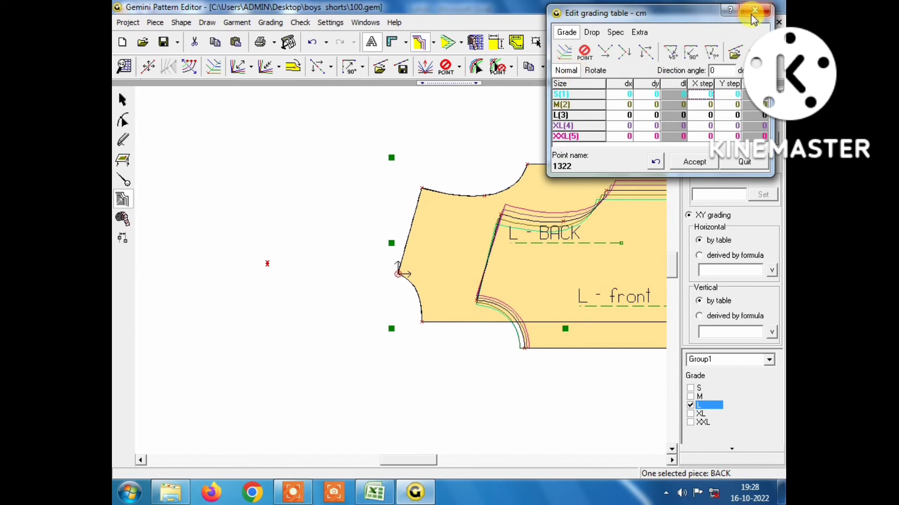
left_click_drag(710, 22, 567, 66)
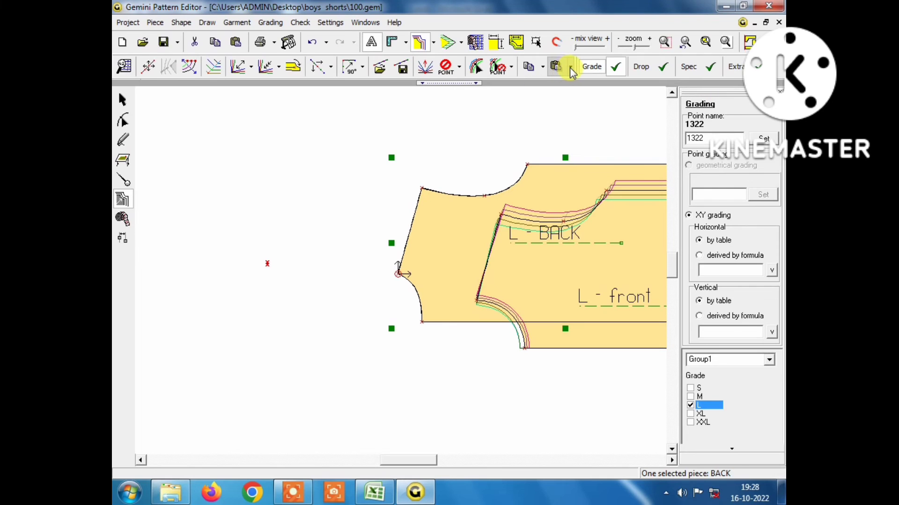
- Paste the copied grading onto BACK point 1322
left_click(570, 71)
left_click(570, 70)
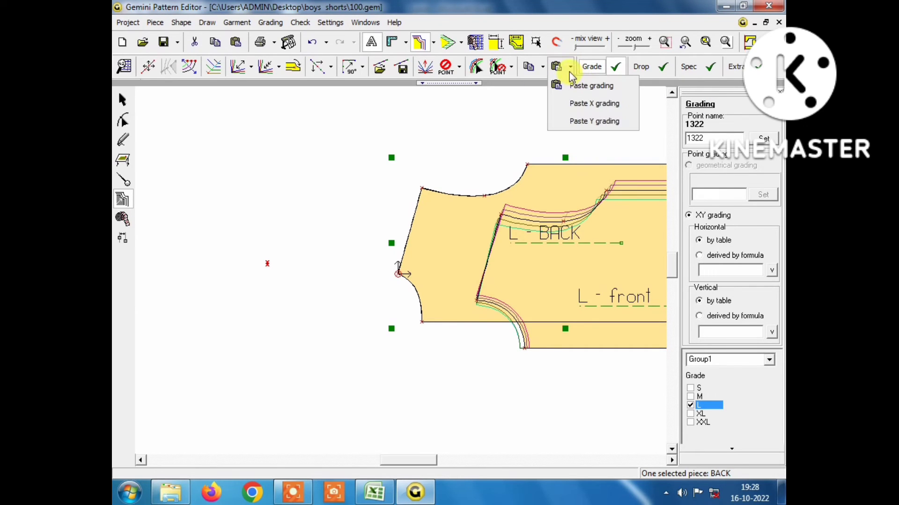
left_click(591, 86)
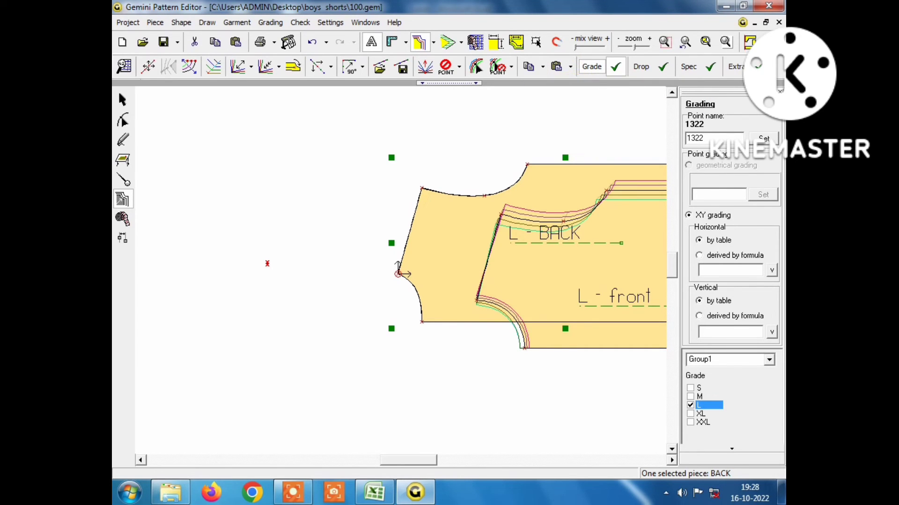
scroll(470, 264, "up", 1)
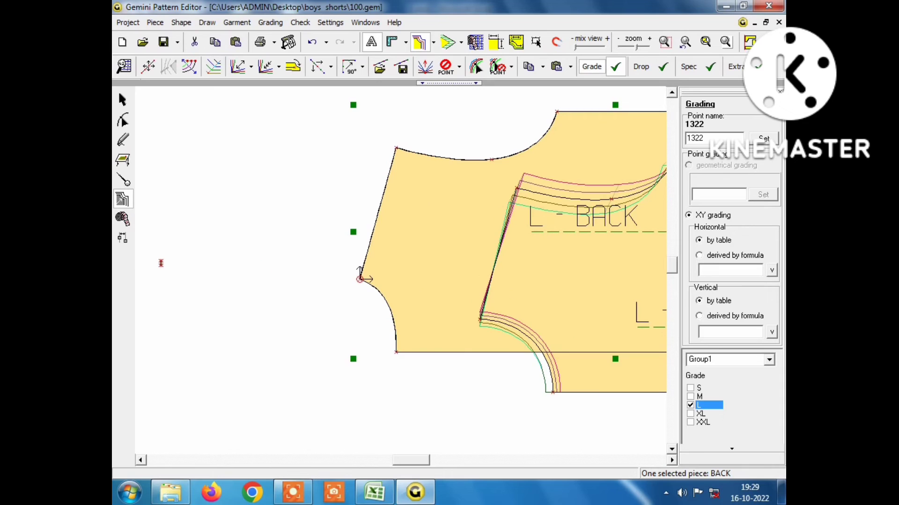
left_click(571, 67)
left_click(579, 89)
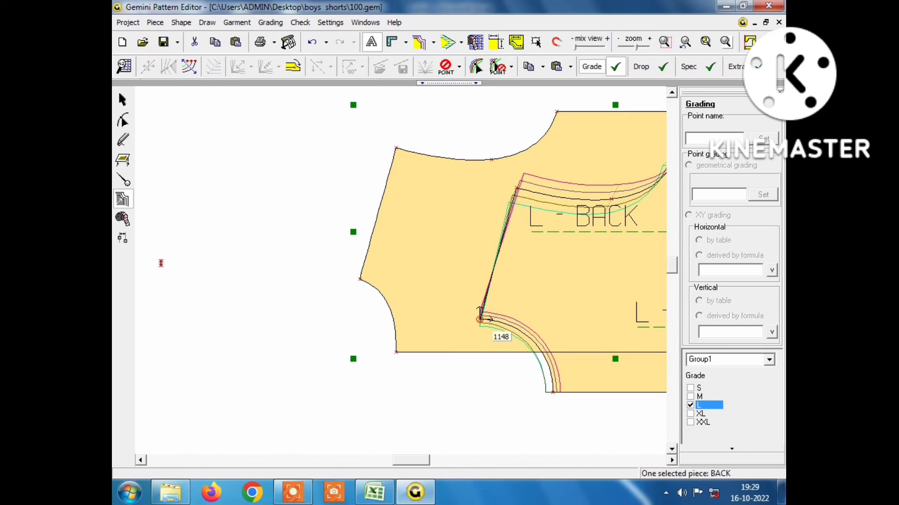
- Copy front armhole point 1148's grading onto BACK point 1322
left_click(480, 320)
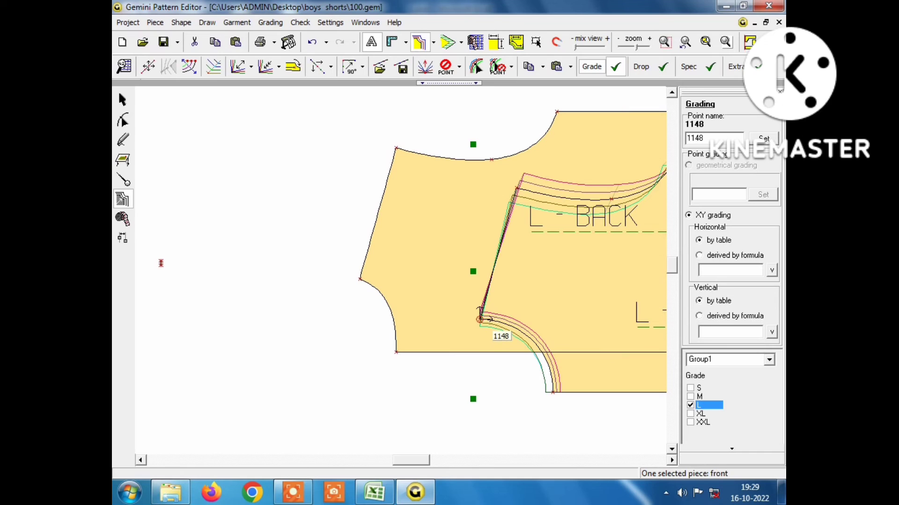
left_click(543, 66)
left_click(556, 91)
left_click(360, 278)
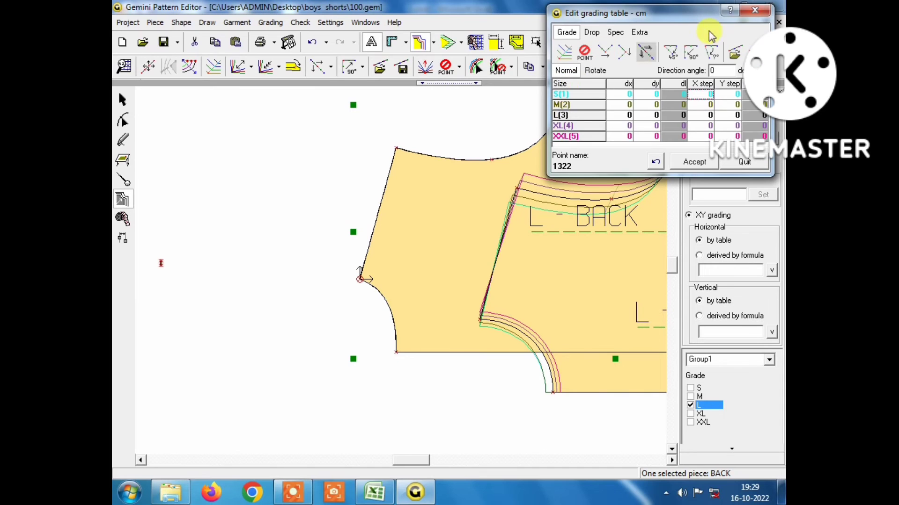
left_click(755, 10)
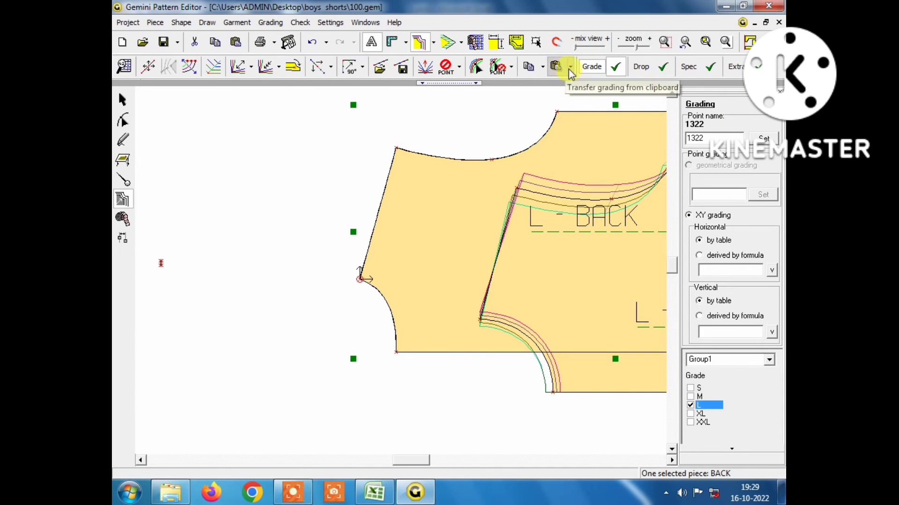
left_click(570, 67)
left_click(580, 85)
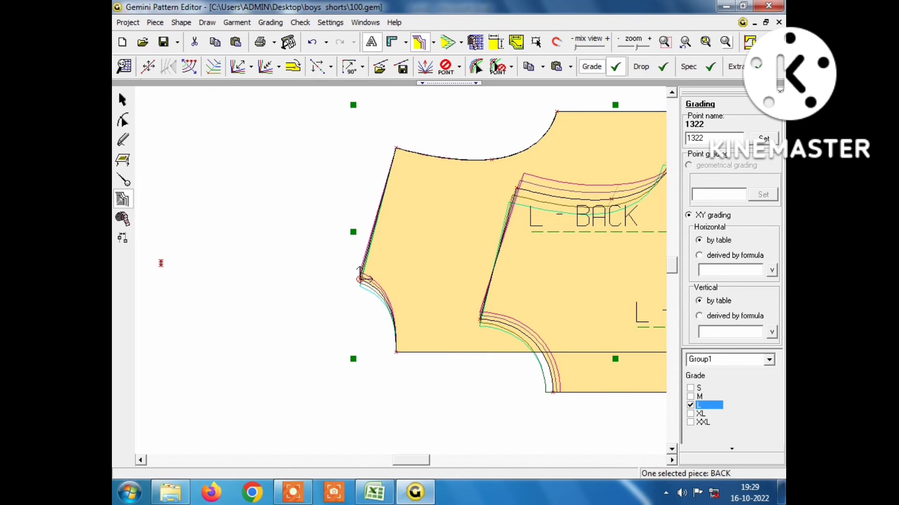
scroll(405, 269, "up", 2)
key("Escape")
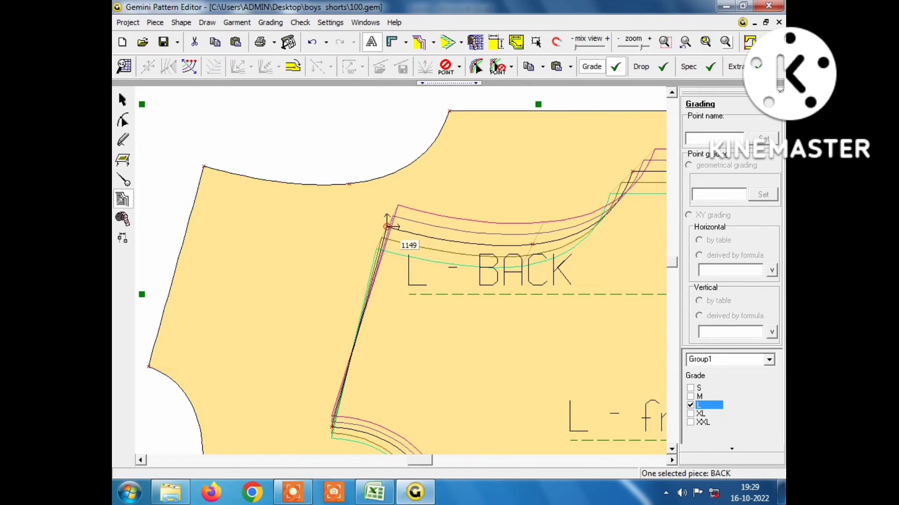
- Copy front shoulder point 1149's grading onto BACK shoulder point 1323
left_click(388, 227)
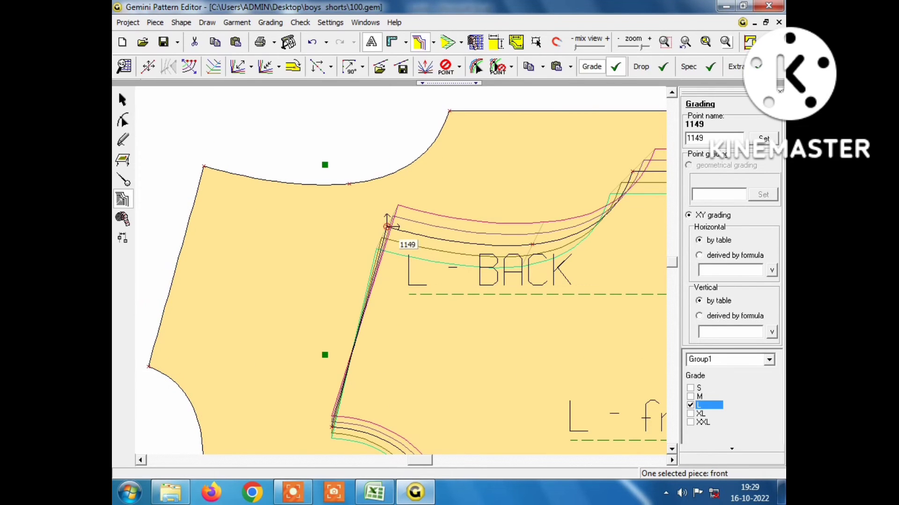
left_click(542, 68)
left_click(568, 85)
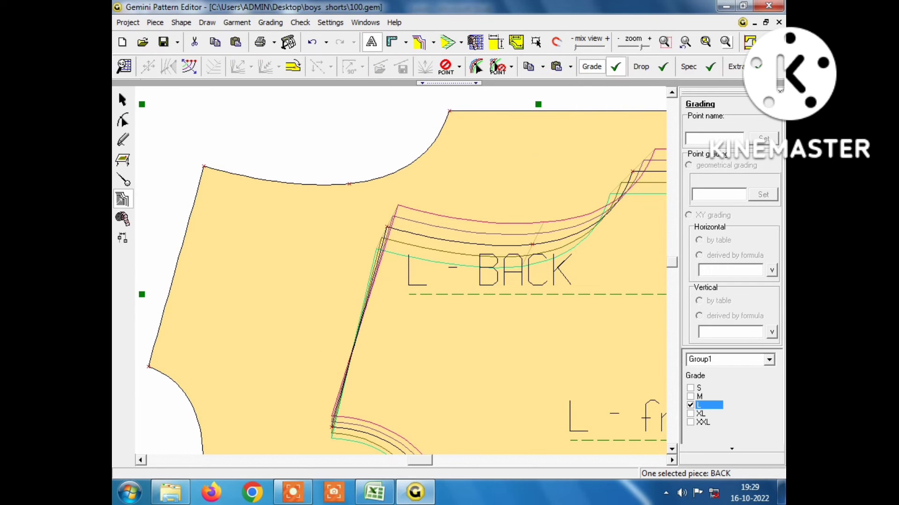
left_click(204, 166)
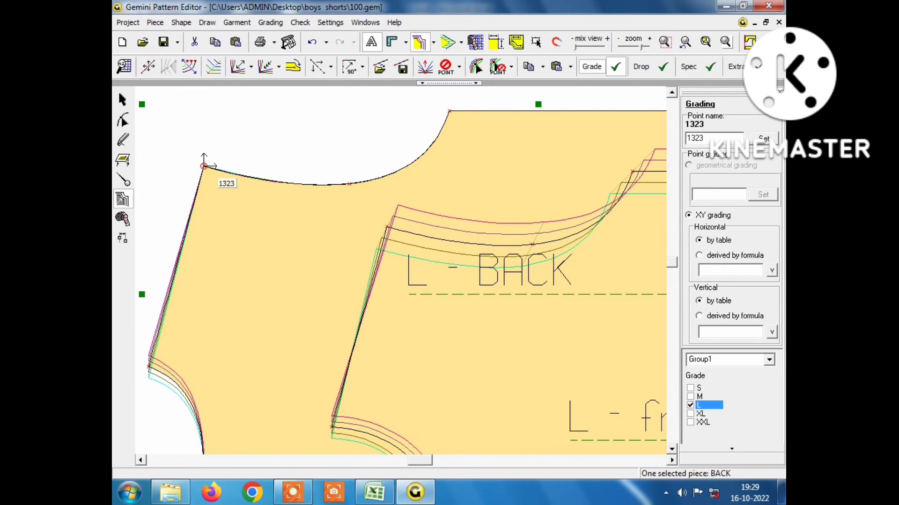
left_click(559, 68)
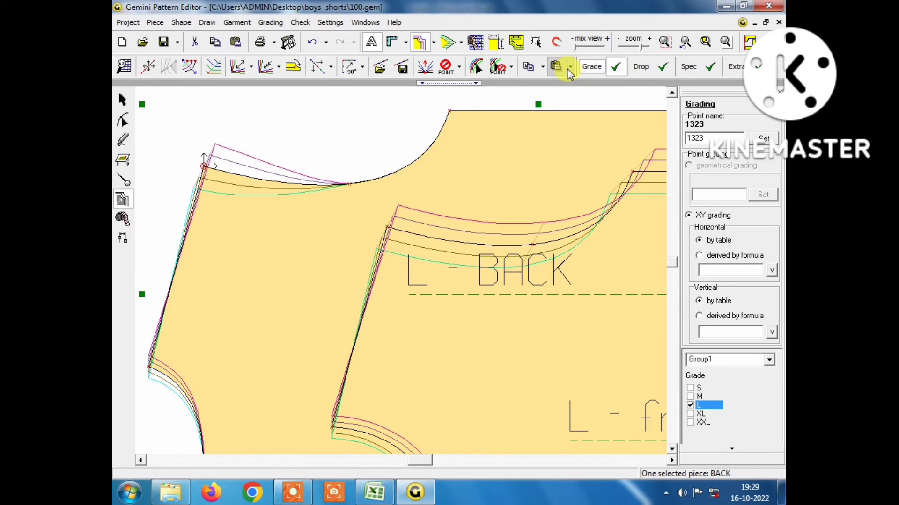
left_click(576, 86)
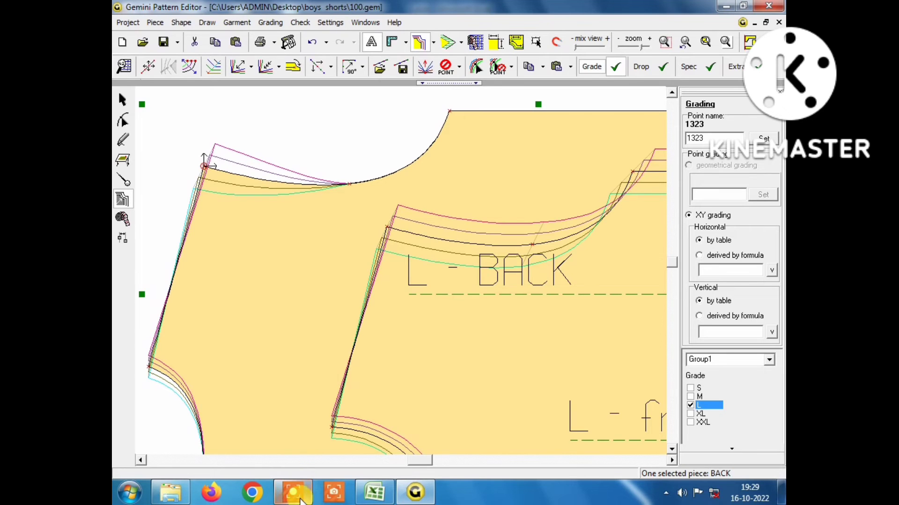
- Switch to the Excel t.shirt size chart
left_click(295, 493)
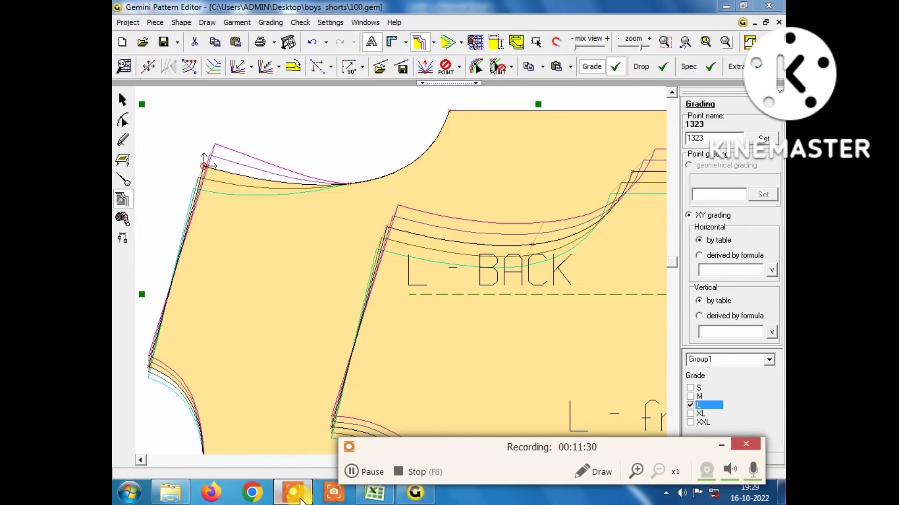
left_click(725, 446)
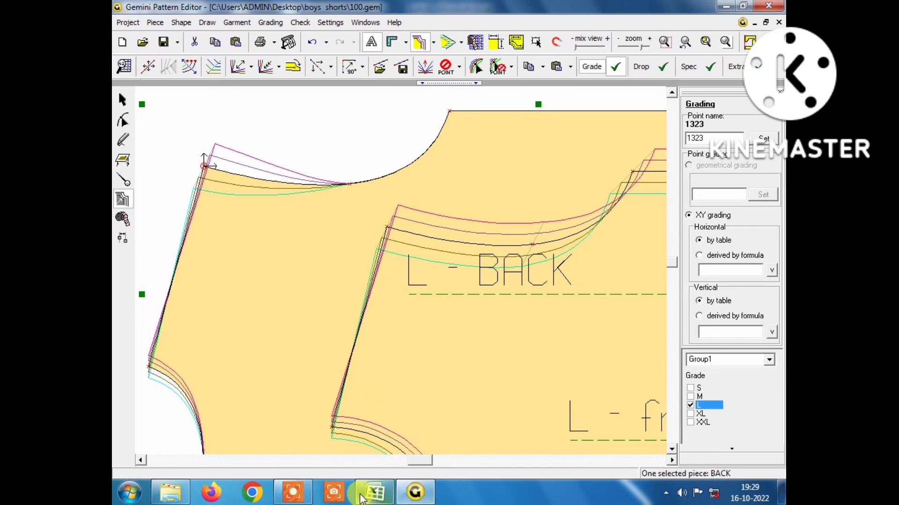
left_click(375, 494)
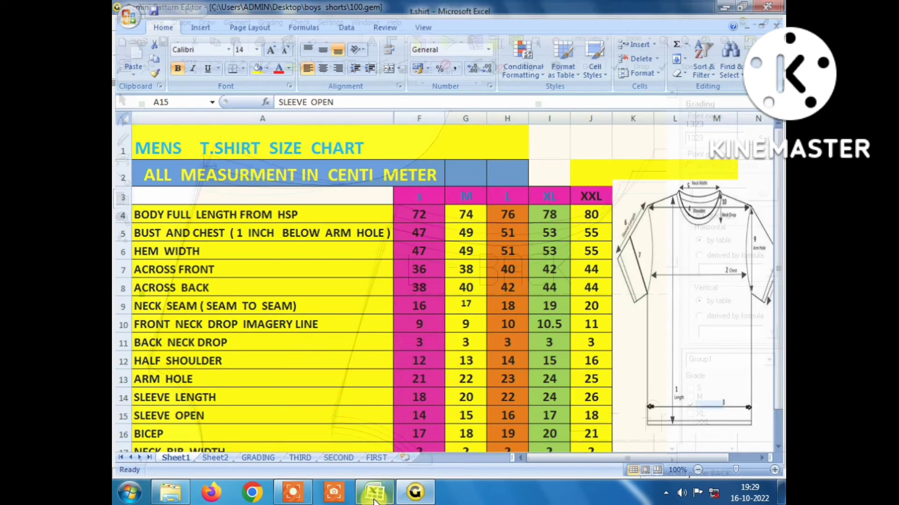
- Return to the pattern editor and pick the front and BACK neckline points, BACK point 1324
left_click(374, 492)
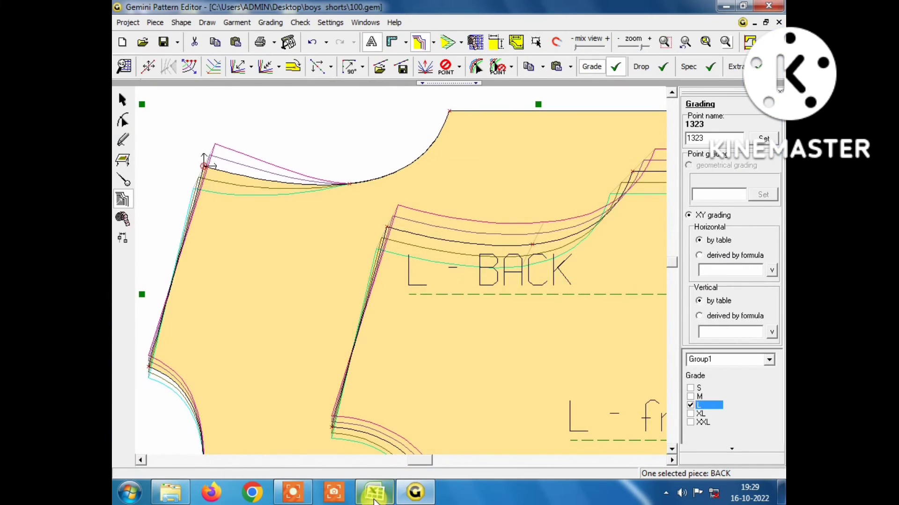
left_click(349, 183)
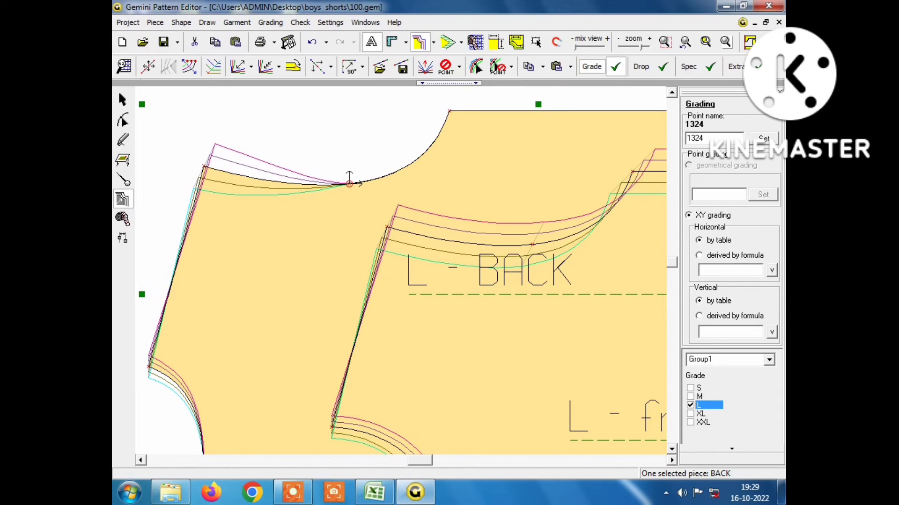
left_click(533, 244)
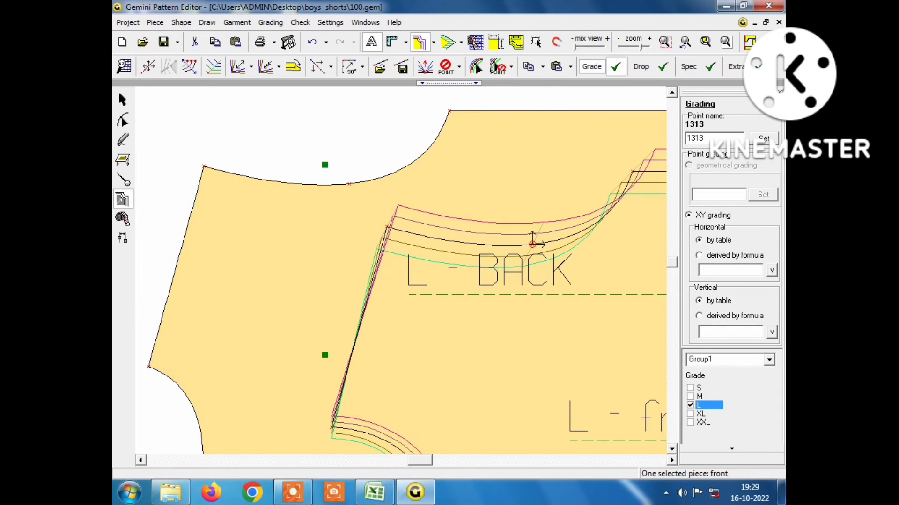
left_click(349, 183)
left_click(565, 69)
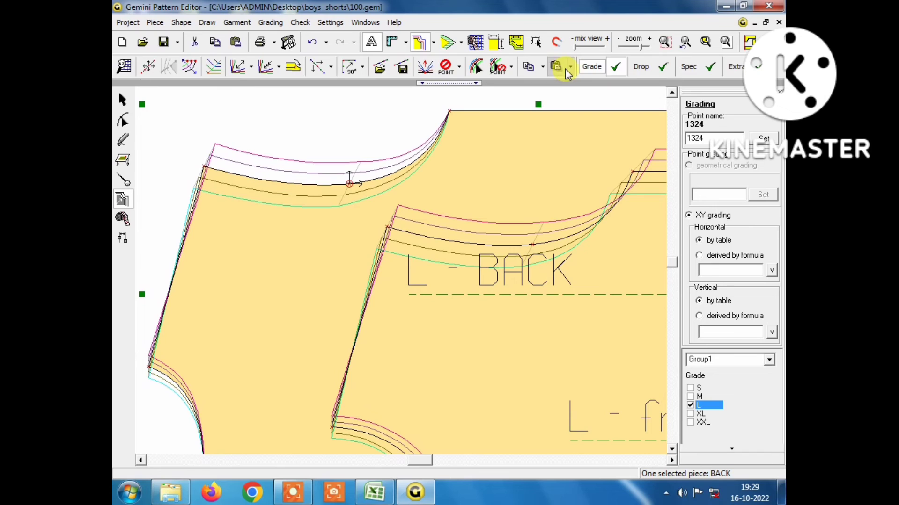
- Copy the front neckline grading onto BACK neckline point 1324
left_click(543, 69)
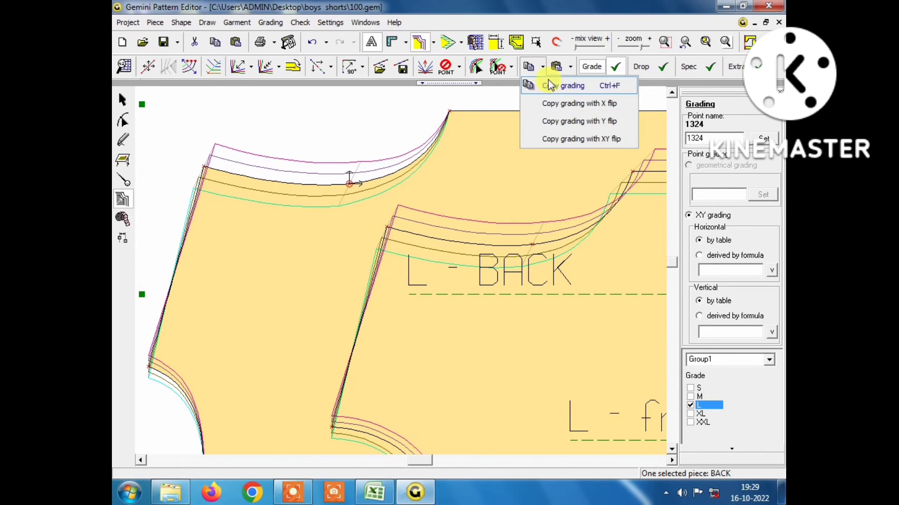
left_click(552, 84)
left_click(542, 66)
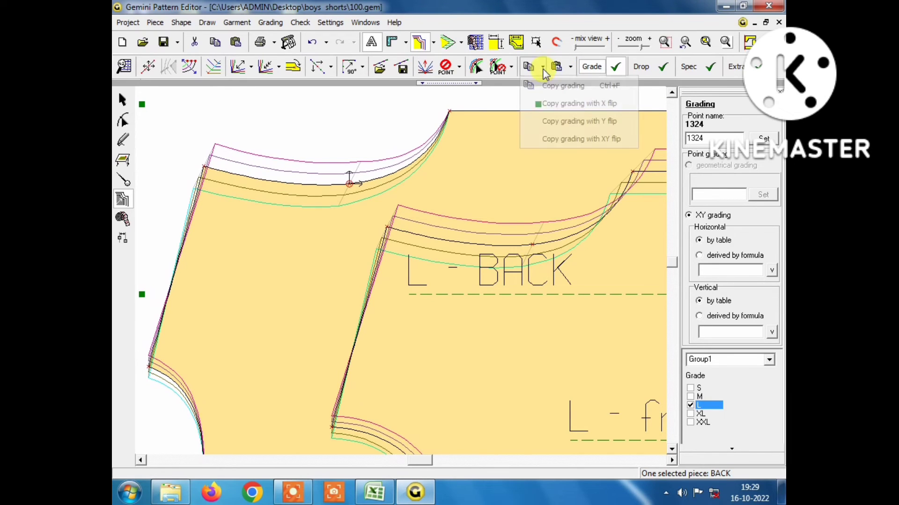
left_click(551, 85)
left_click(557, 67)
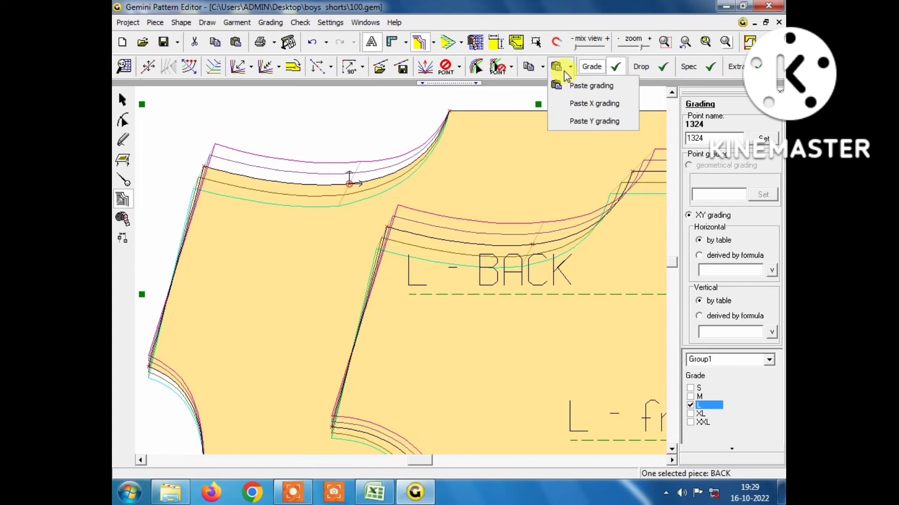
left_click(559, 85)
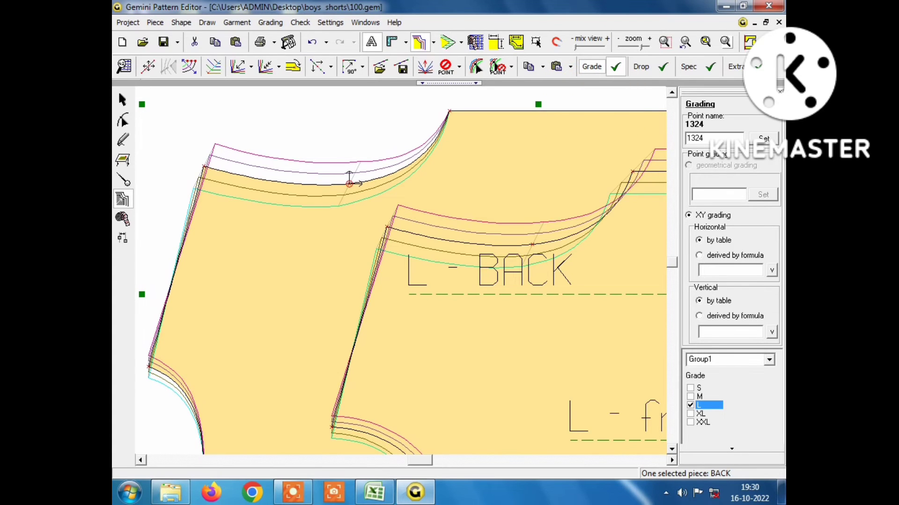
scroll(402, 271, "down", 2)
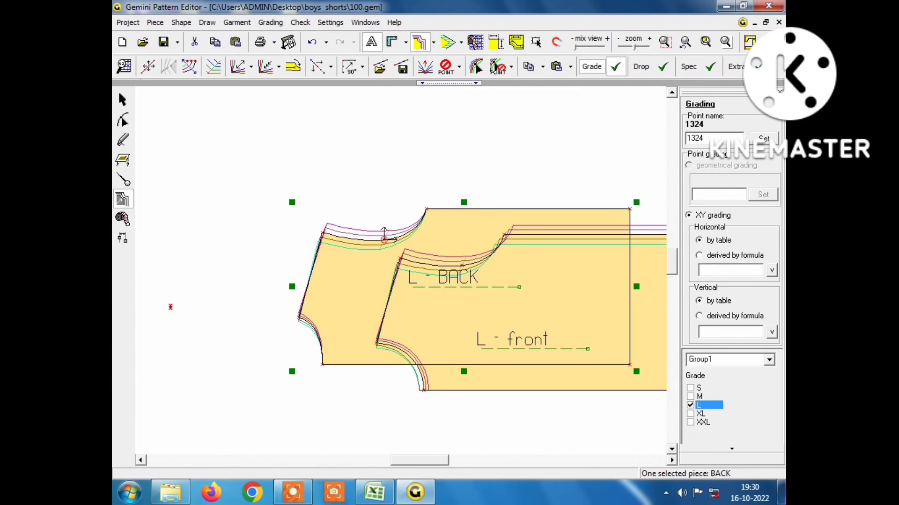
scroll(403, 271, "up", 1)
left_click(221, 243)
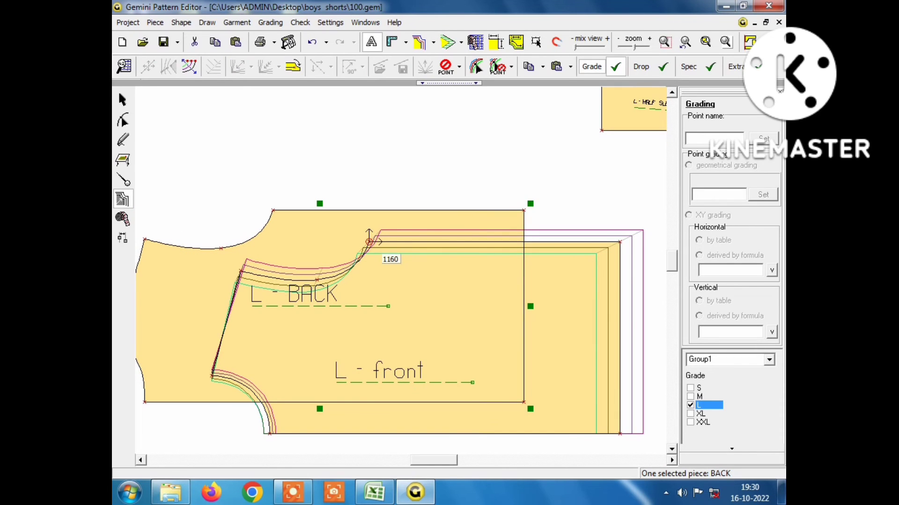
- Copy front neck point 1160's grading onto BACK neck corner point 1318
left_click(370, 242)
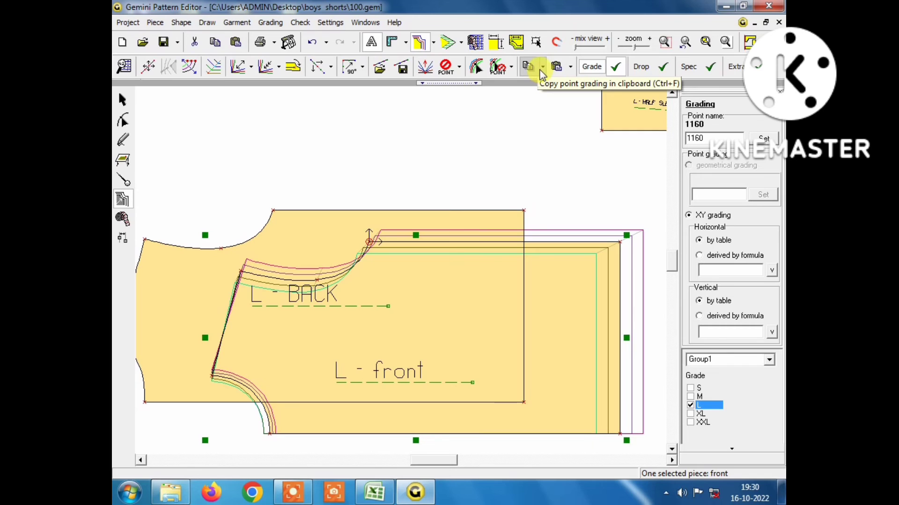
left_click(542, 69)
left_click(546, 85)
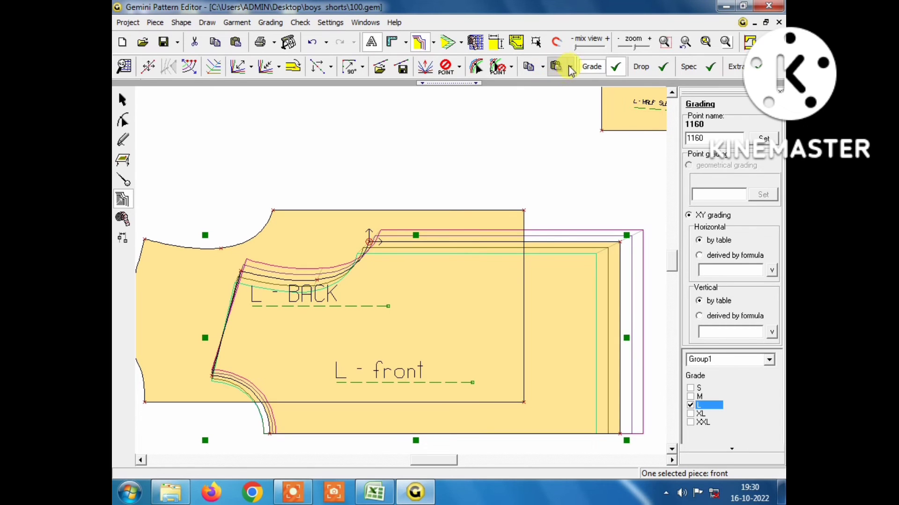
left_click(273, 211)
left_click(273, 210)
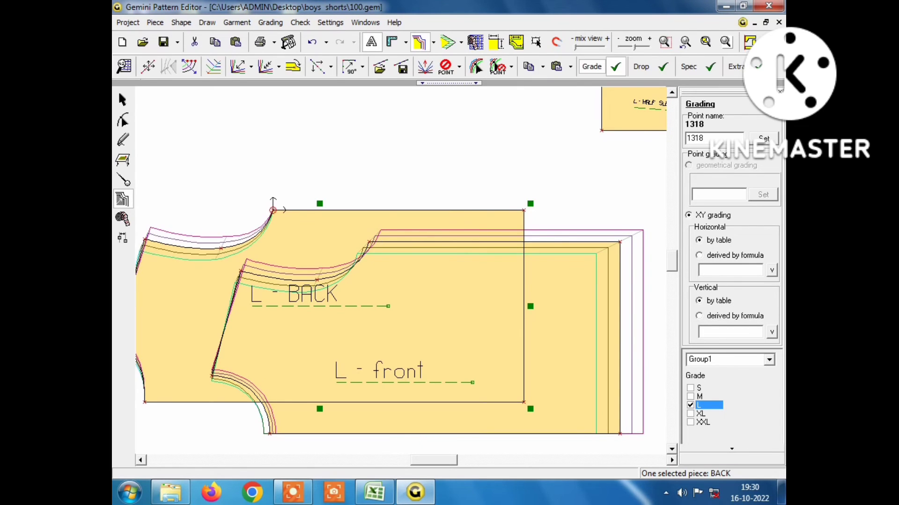
left_click(566, 72)
left_click(578, 86)
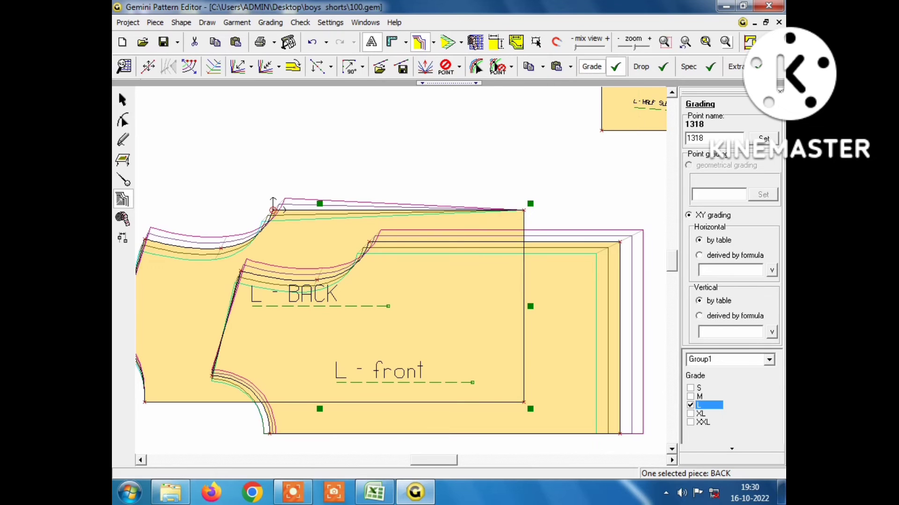
- Copy front top-right corner 747's grading onto BACK corner point 1319
left_click(619, 242)
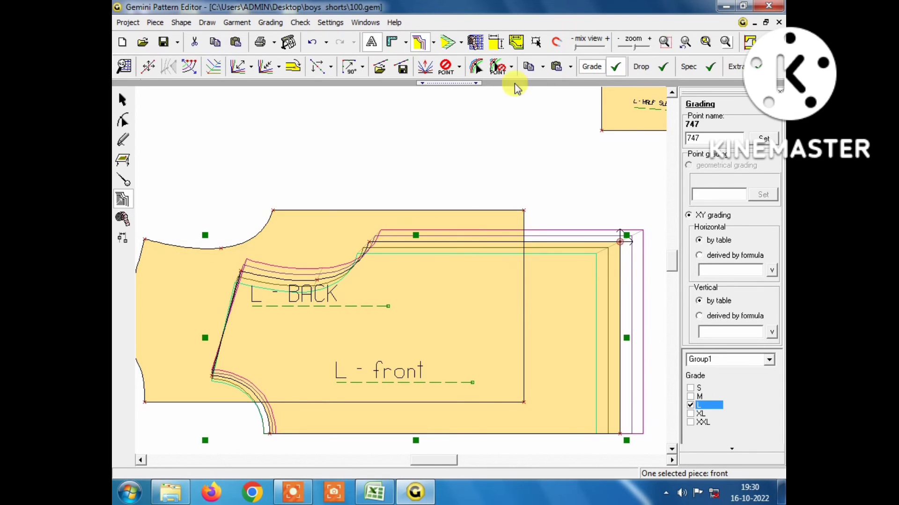
left_click(543, 68)
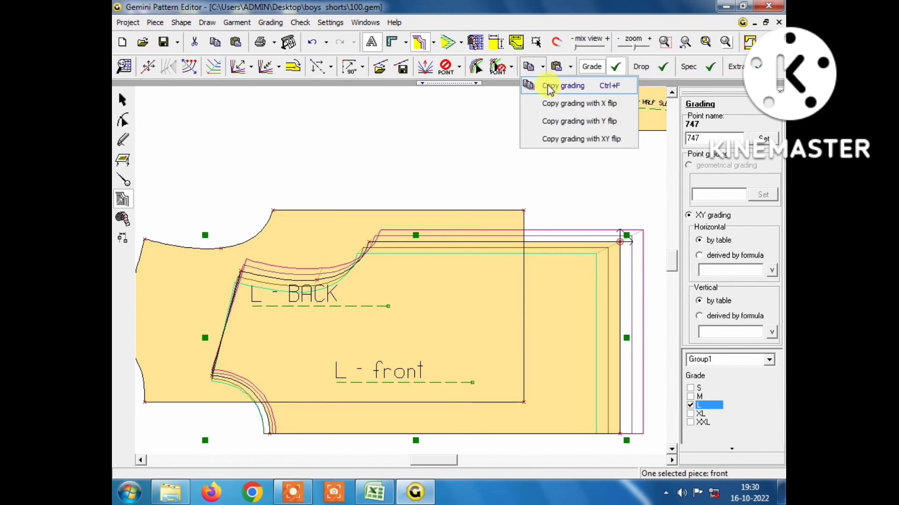
left_click(552, 87)
left_click(524, 210)
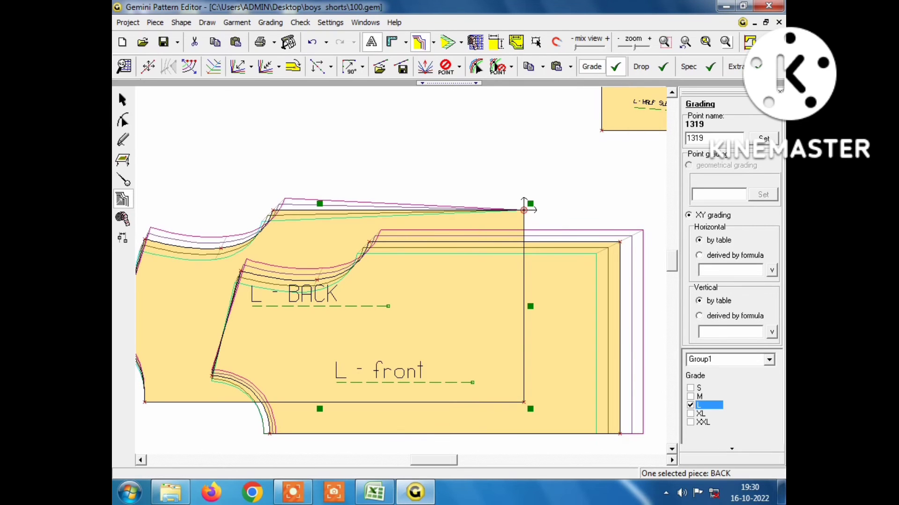
left_click(571, 68)
left_click(579, 86)
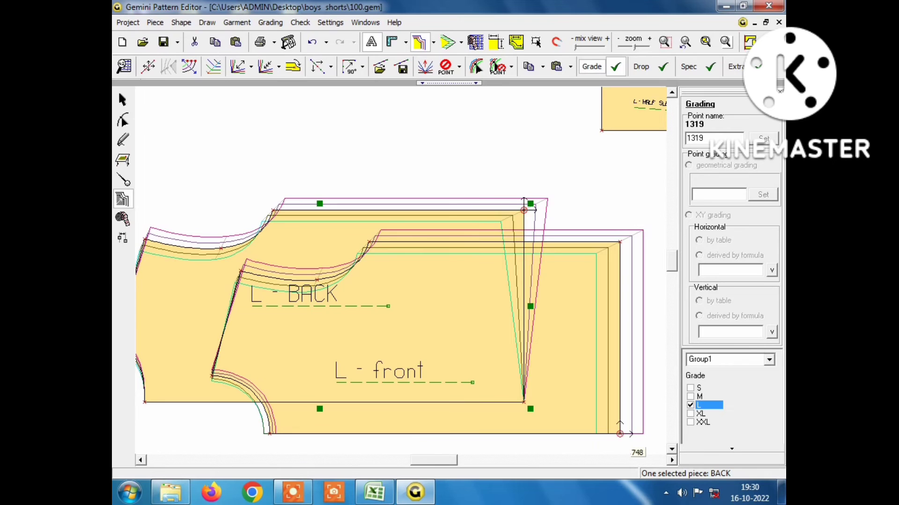
- Copy front corner 748's grading onto BACK corner point 1320
left_click(620, 434)
left_click(542, 68)
left_click(555, 88)
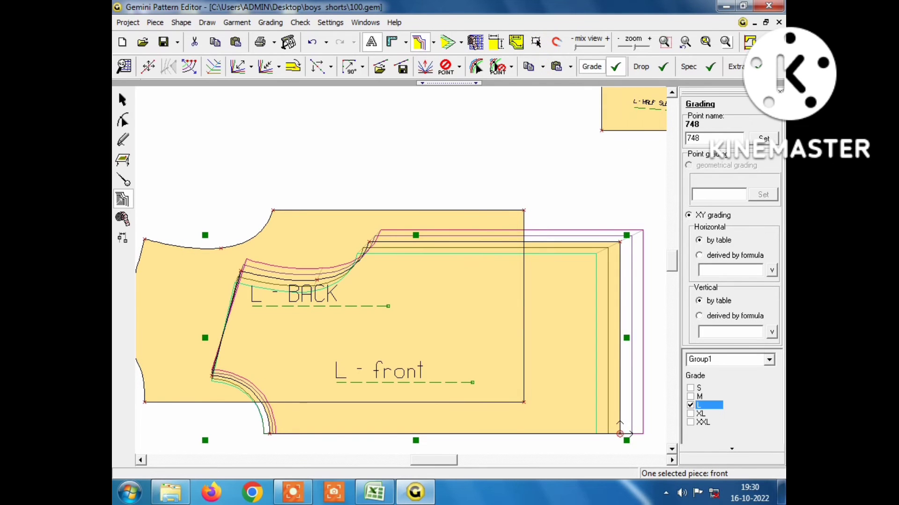
left_click(524, 402)
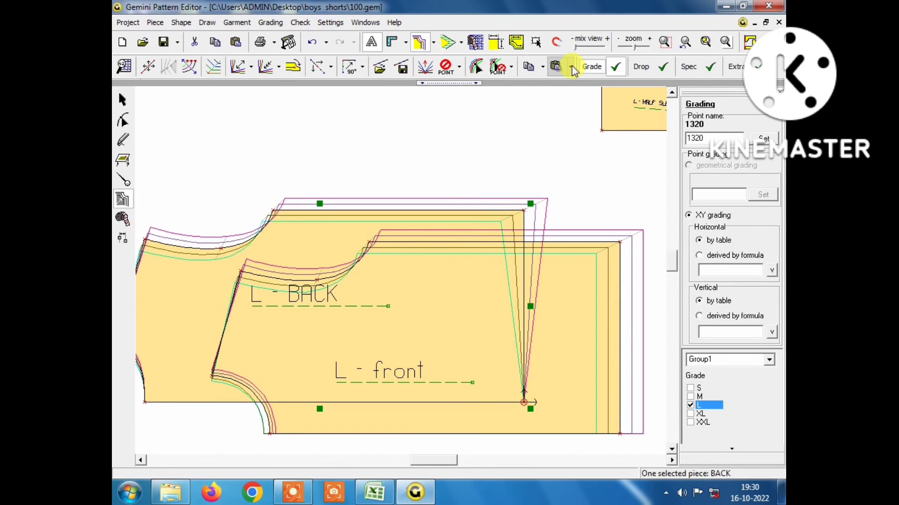
left_click(571, 68)
left_click(590, 86)
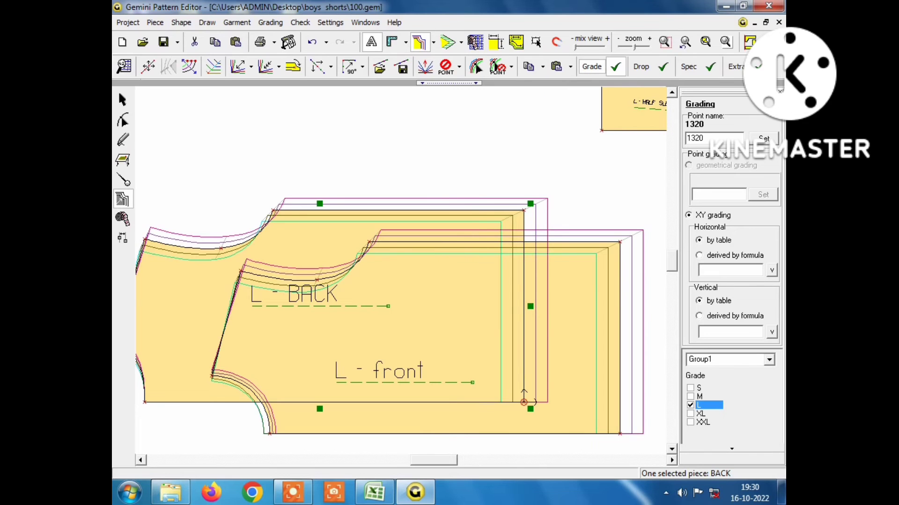
scroll(524, 393, "down", 3)
- Zoom to the L-HALF SLEEVE piece and select it
scroll(250, 299, "up", 3)
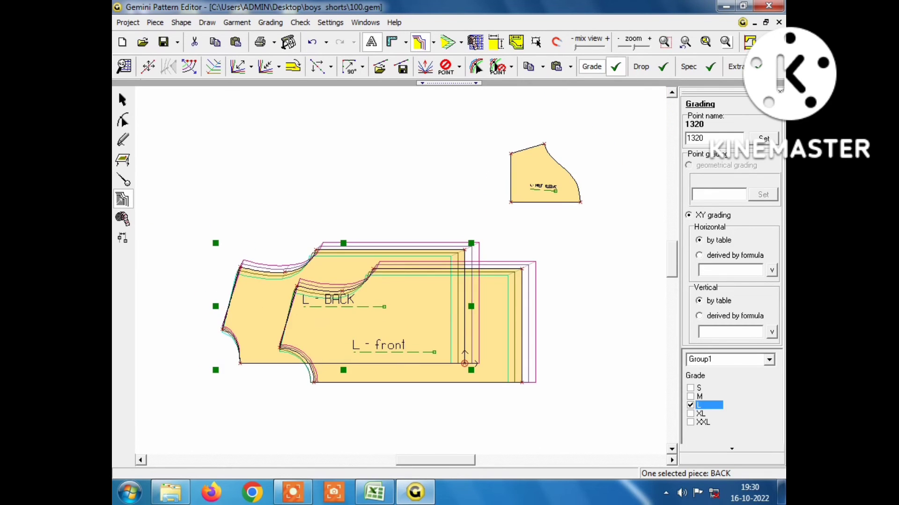
scroll(393, 276, "up", 1)
scroll(397, 271, "up", 1)
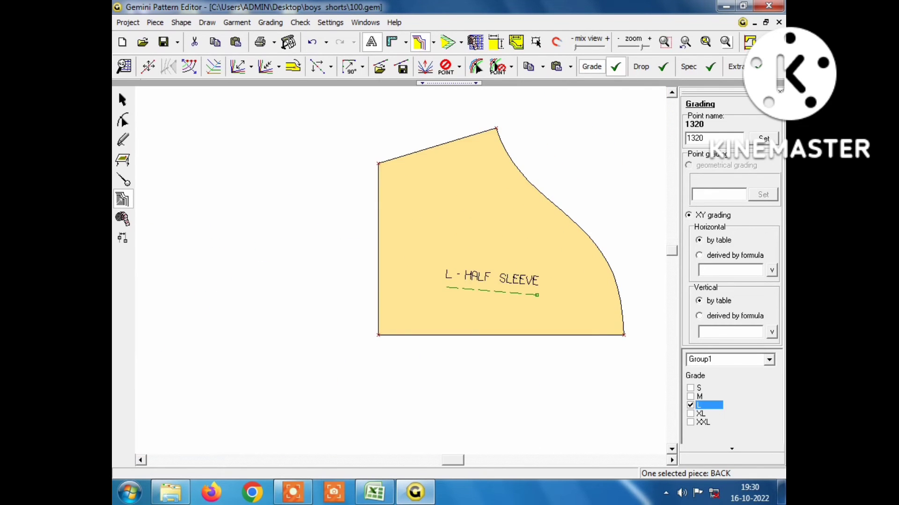
left_click(397, 271)
scroll(408, 287, "down", 1)
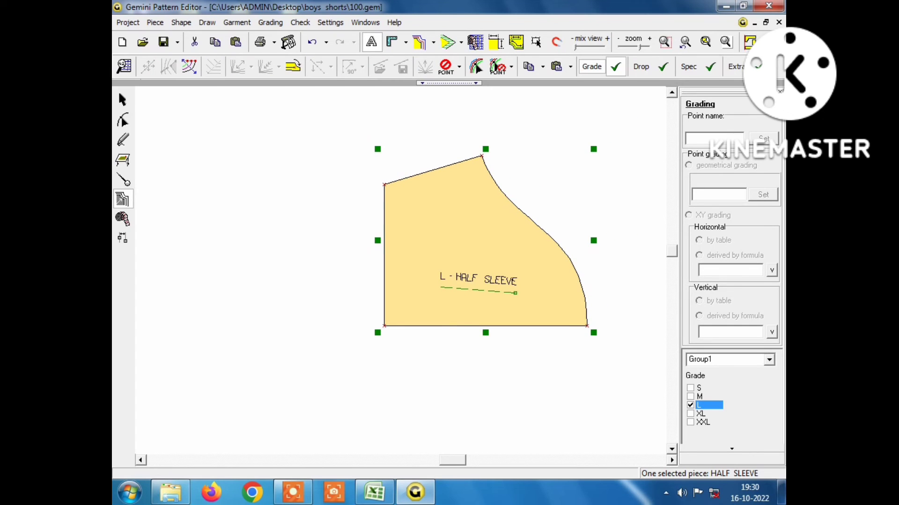
- Bring the Excel men's T-shirt size chart to the front
left_click(307, 496)
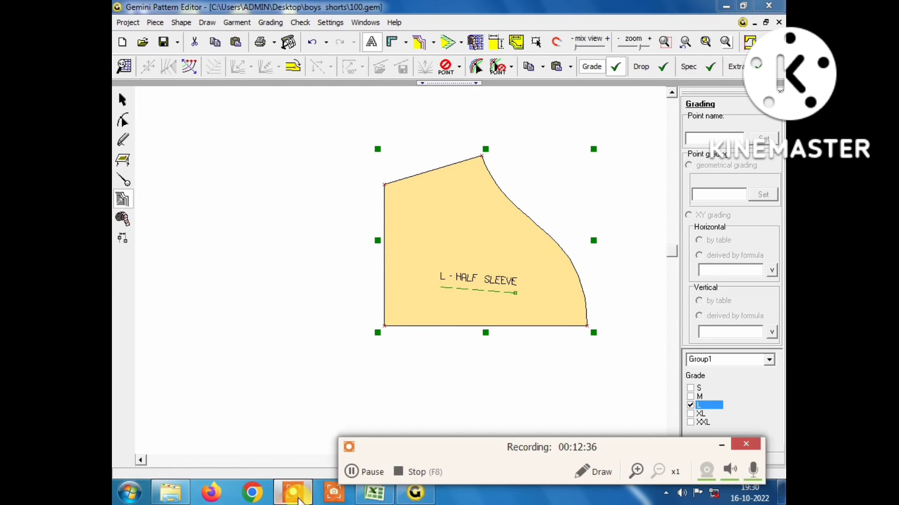
left_click(716, 450)
mouse_move(374, 493)
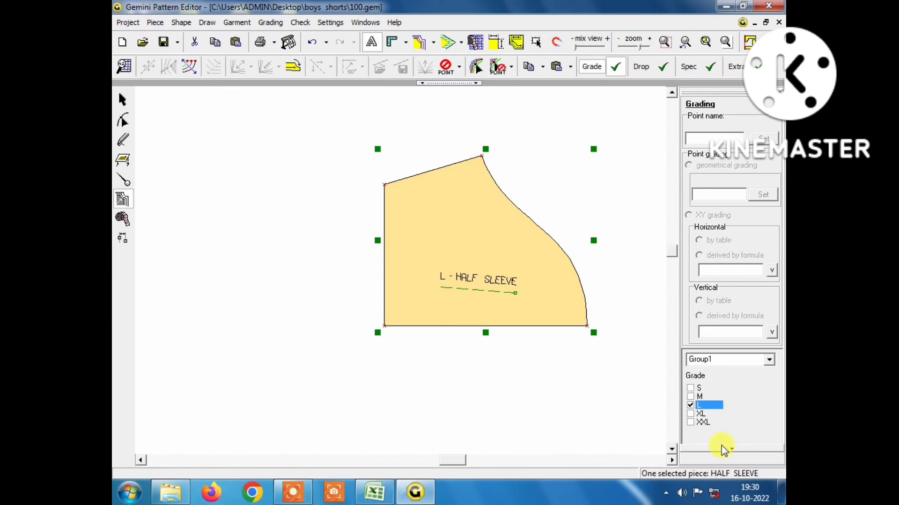
left_click(385, 499)
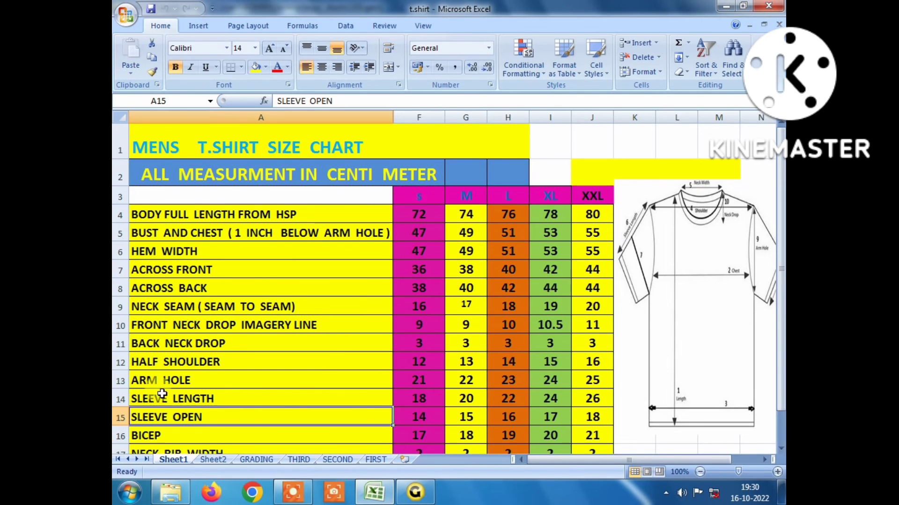
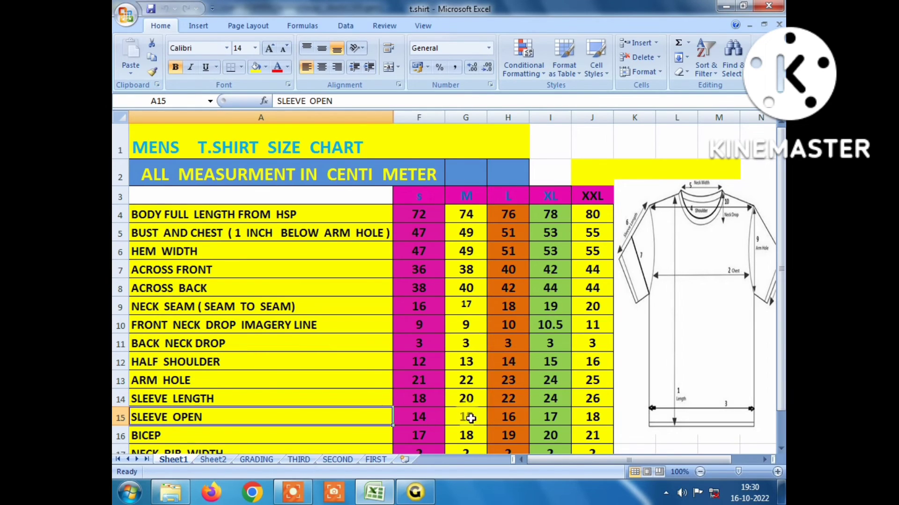
- Grade the half sleeve's bottom corner point 1360 with a -2 cm horizontal step per size
left_click(415, 492)
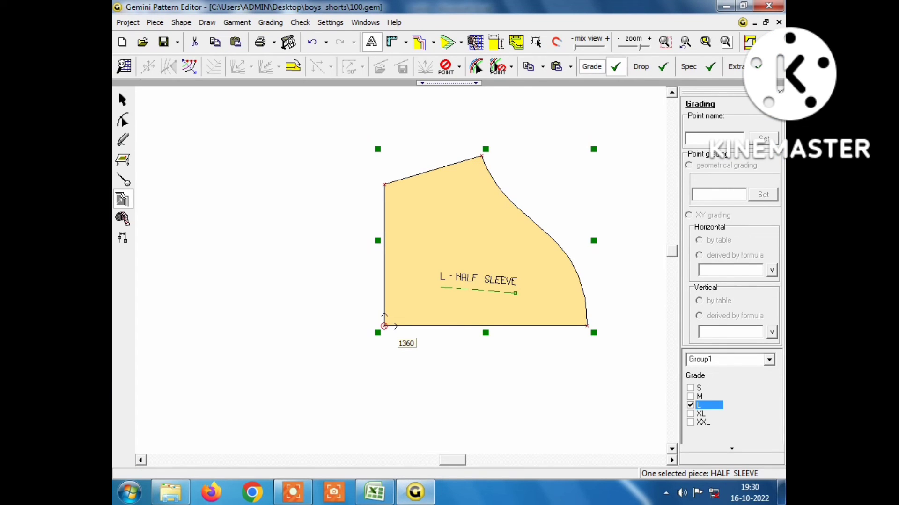
double_click(385, 326)
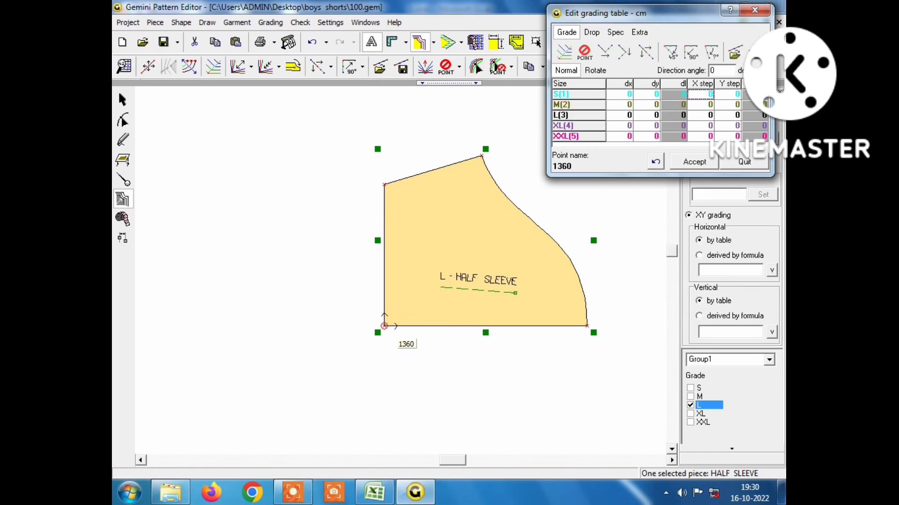
left_click_drag(653, 14, 652, 60)
left_click(704, 130)
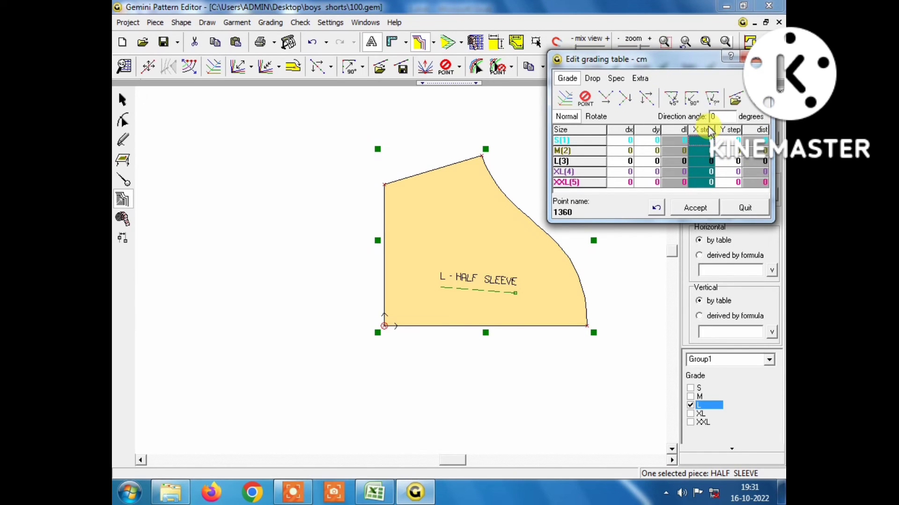
type("-2")
key("Return")
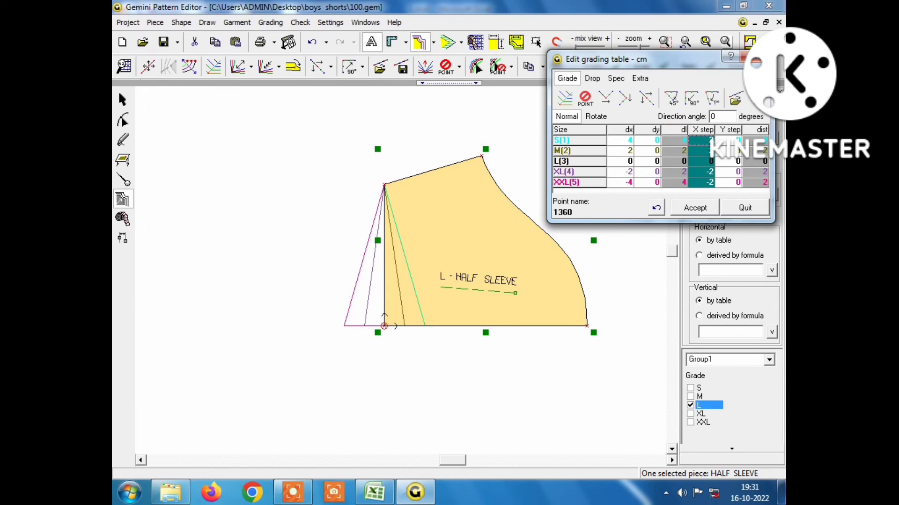
- Give corner point 1369 a -2 cm horizontal step and a 1 cm vertical step, checking the size chart
left_click(384, 185)
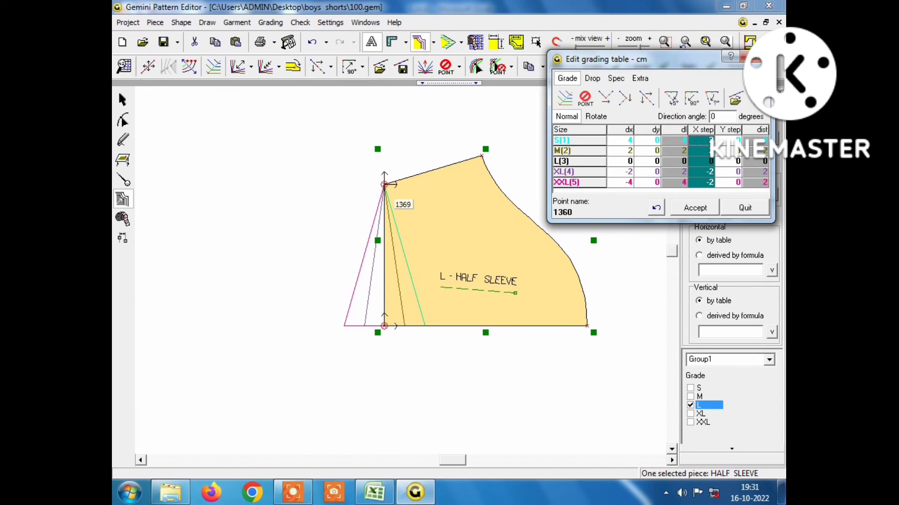
left_click(705, 133)
type("-2")
key("Return")
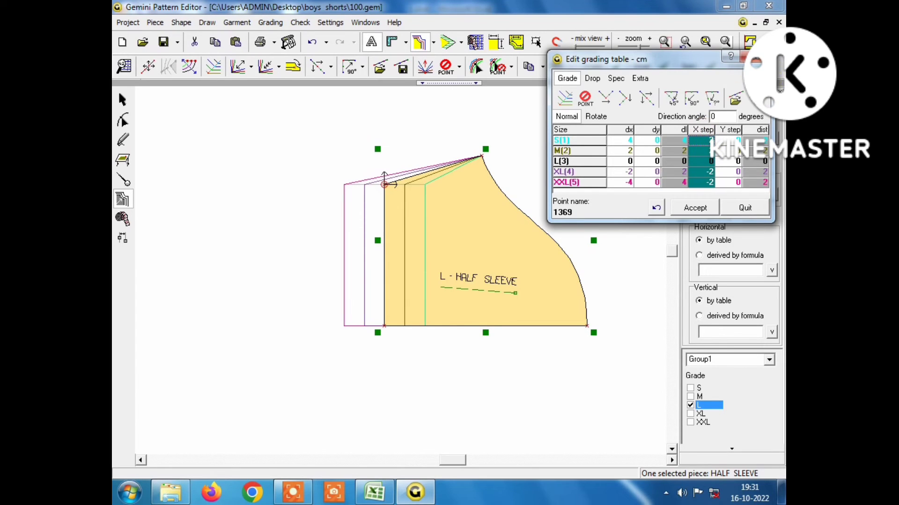
left_click(374, 492)
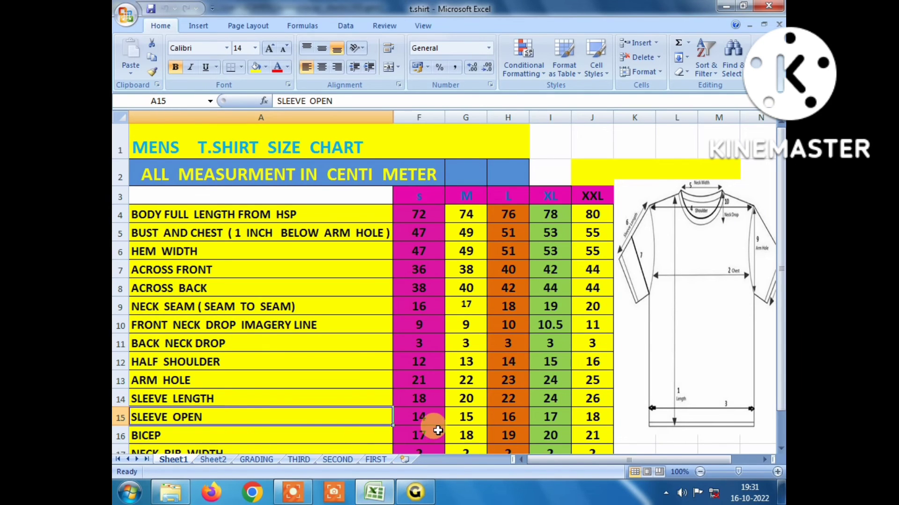
left_click(416, 494)
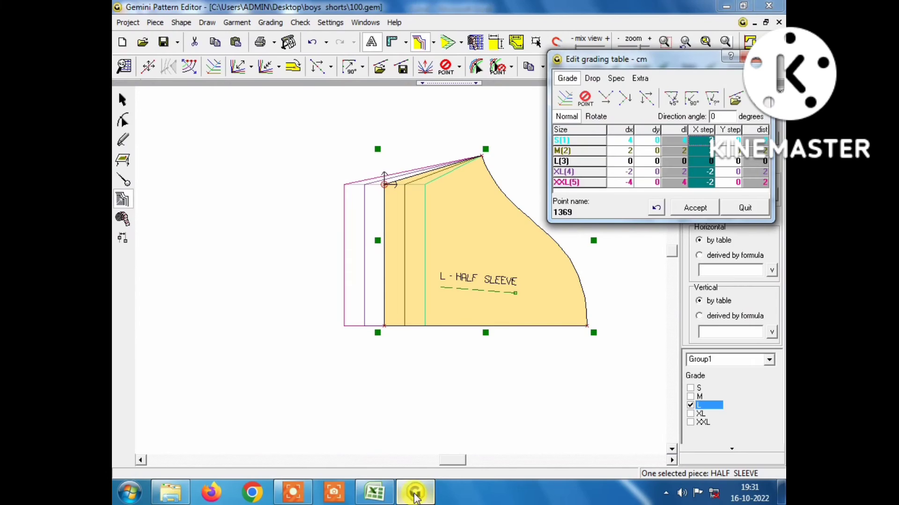
left_click(731, 132)
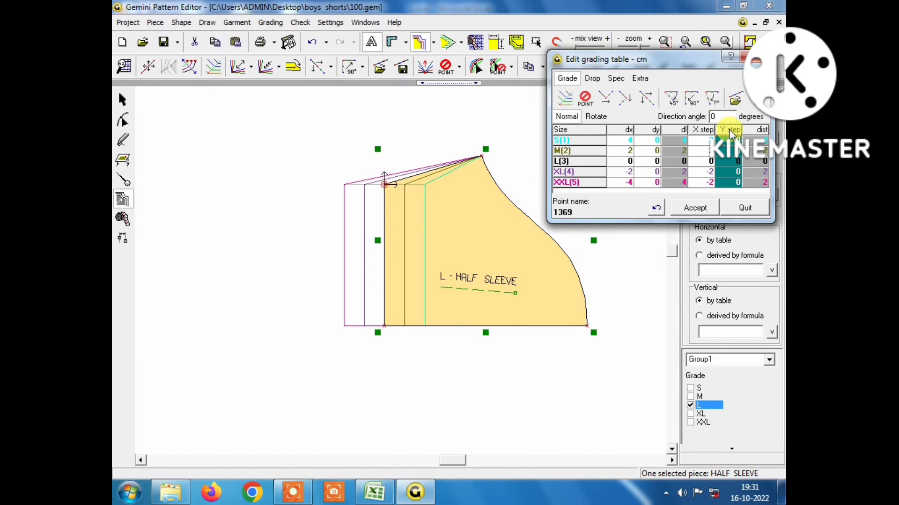
type("1")
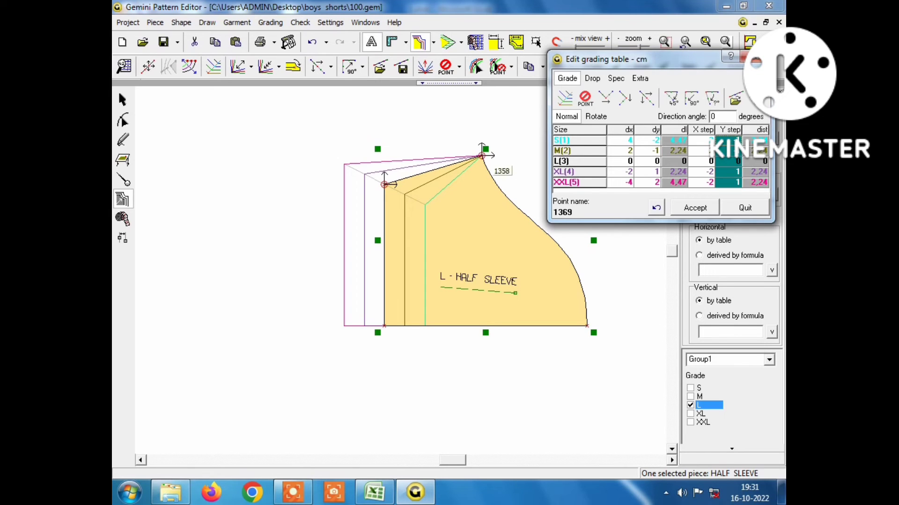
left_click(415, 496)
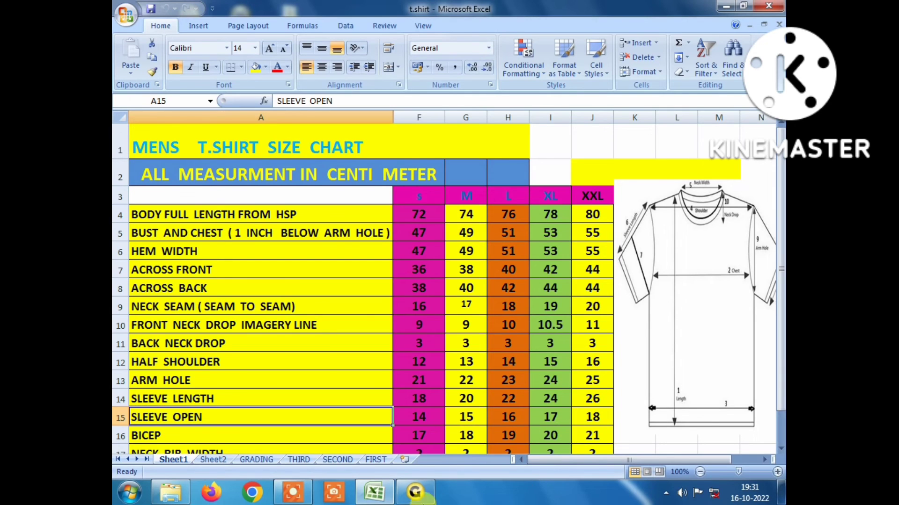
left_click(415, 493)
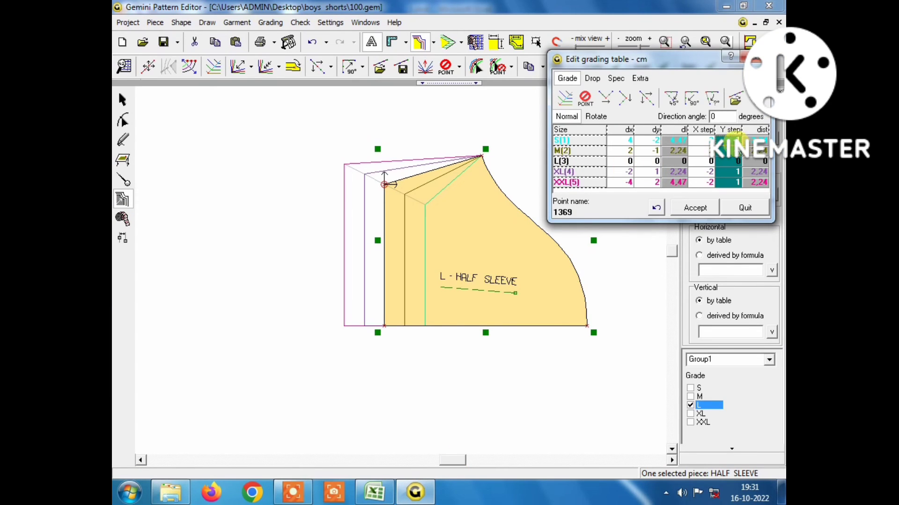
- Set cap top point 1358 to a 1 cm vertical step and accept the grading table
left_click(481, 155)
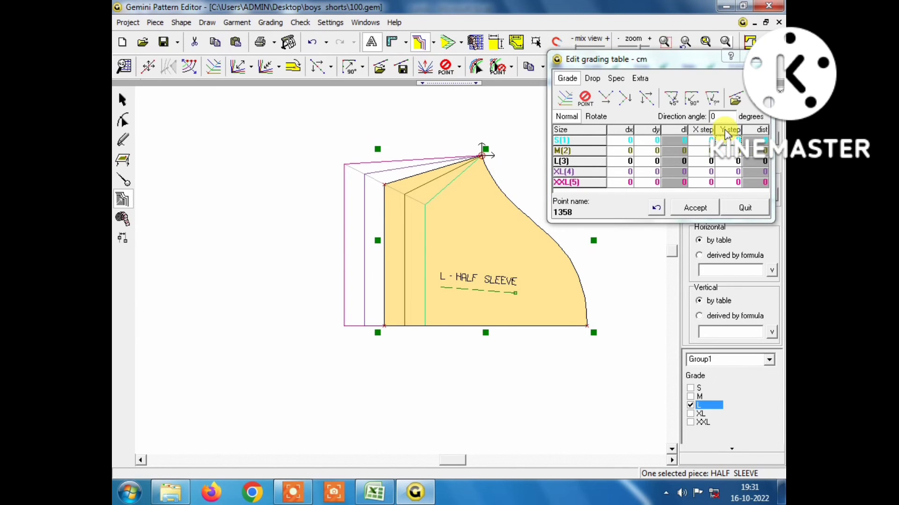
left_click(726, 131)
type("1")
key("Return")
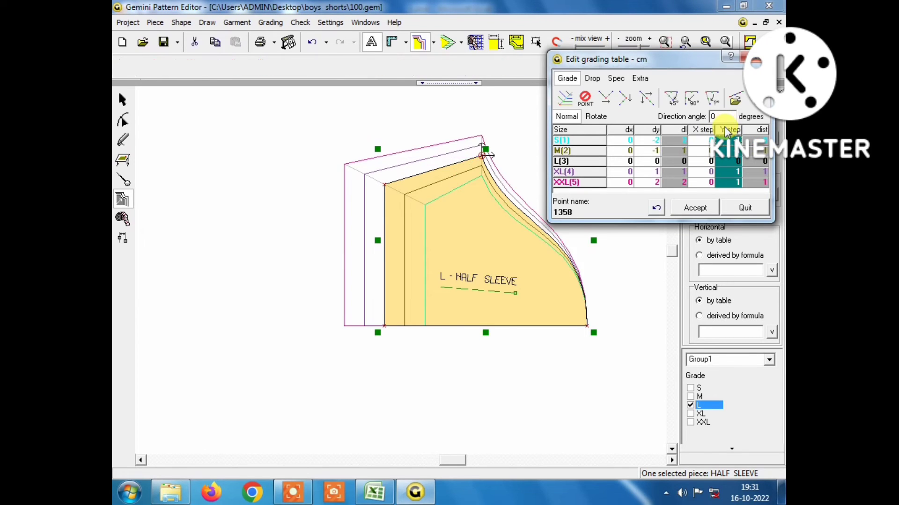
left_click(743, 56)
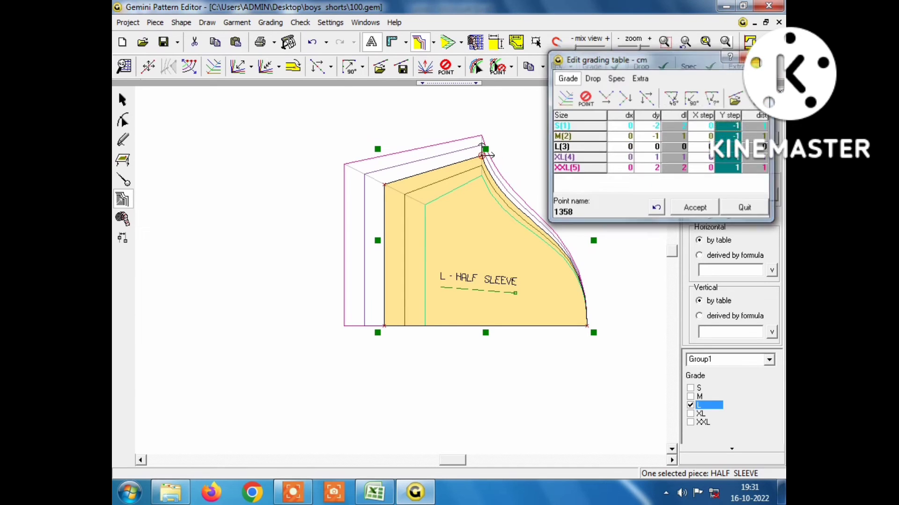
scroll(484, 154, "down", 1)
- Lay out the BACK piece above the front piece and move the half sleeve to the left
scroll(451, 200, "down", 1)
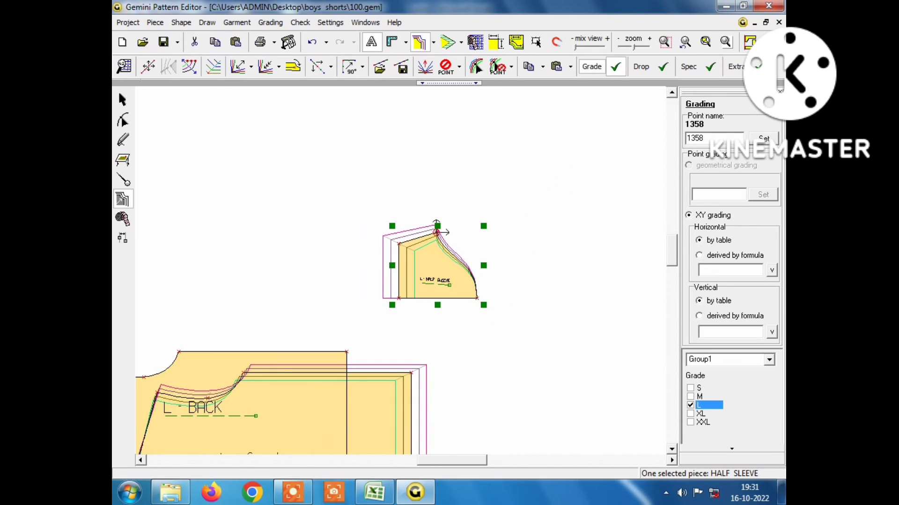
key("Escape")
left_click(255, 336)
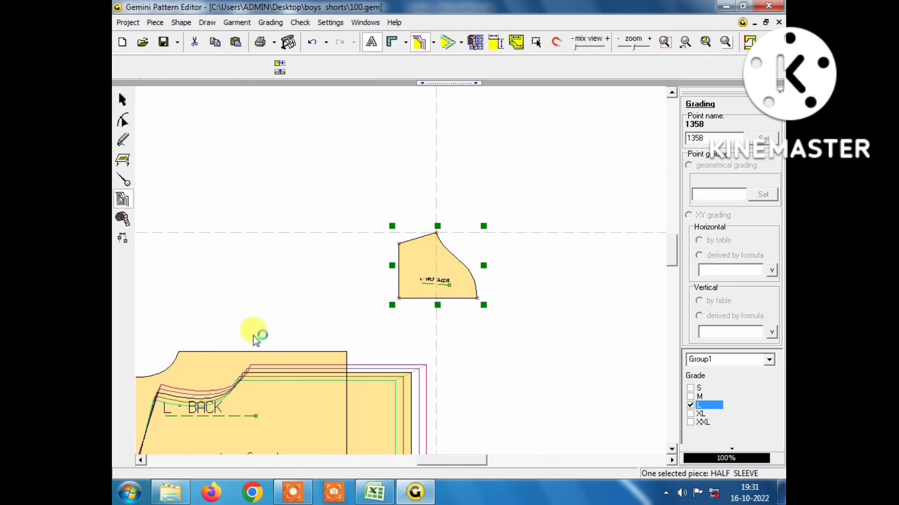
left_click_drag(255, 335, 512, 118)
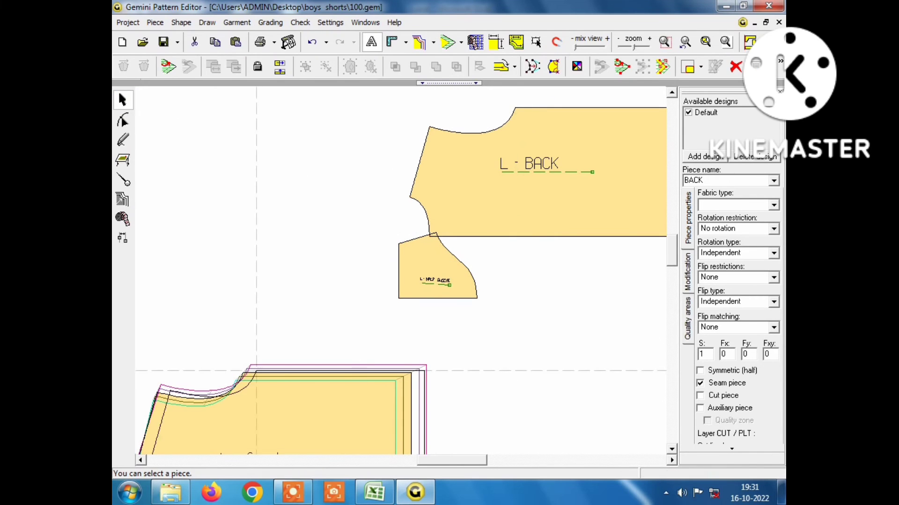
left_click_drag(245, 367, 503, 309)
left_click_drag(435, 233, 262, 235)
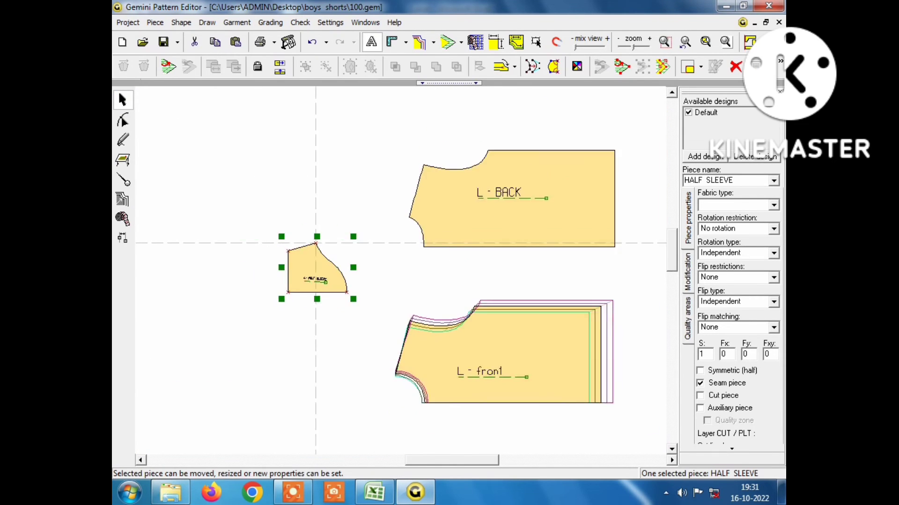
scroll(402, 271, "down", 5)
scroll(403, 272, "down", 2, "ctrl")
scroll(402, 271, "up", 3)
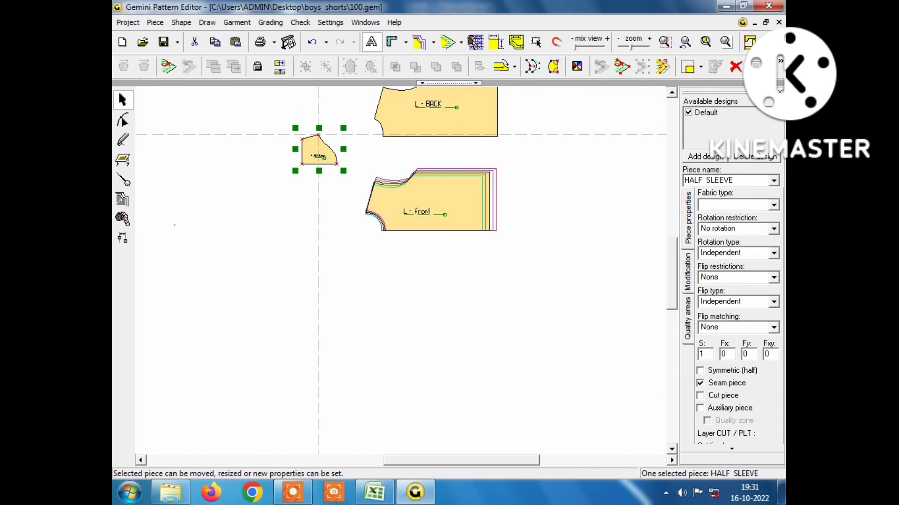
scroll(402, 271, "up", 3)
scroll(403, 271, "down", 3)
scroll(403, 271, "down", 2)
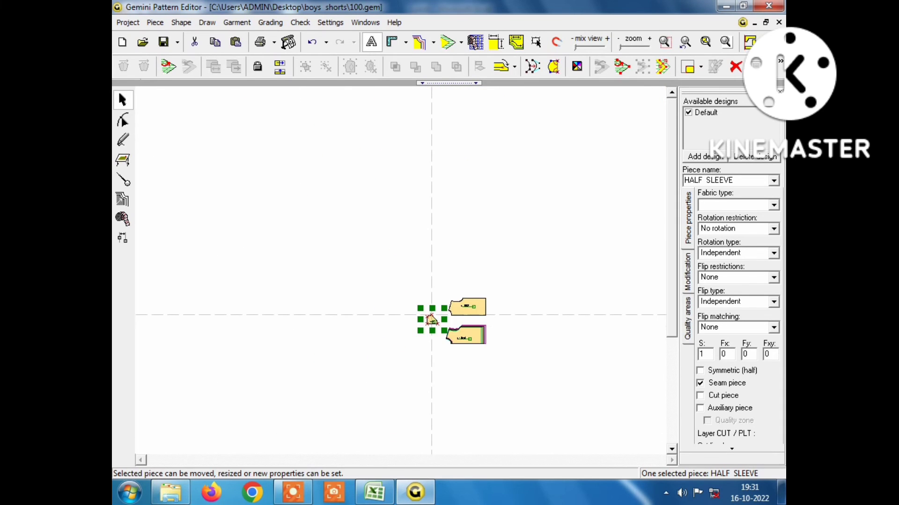
scroll(403, 272, "right", 2)
scroll(380, 257, "up", 2, "ctrl")
- Display graded size outlines on the BACK, then on all three selected pieces
left_click(379, 257)
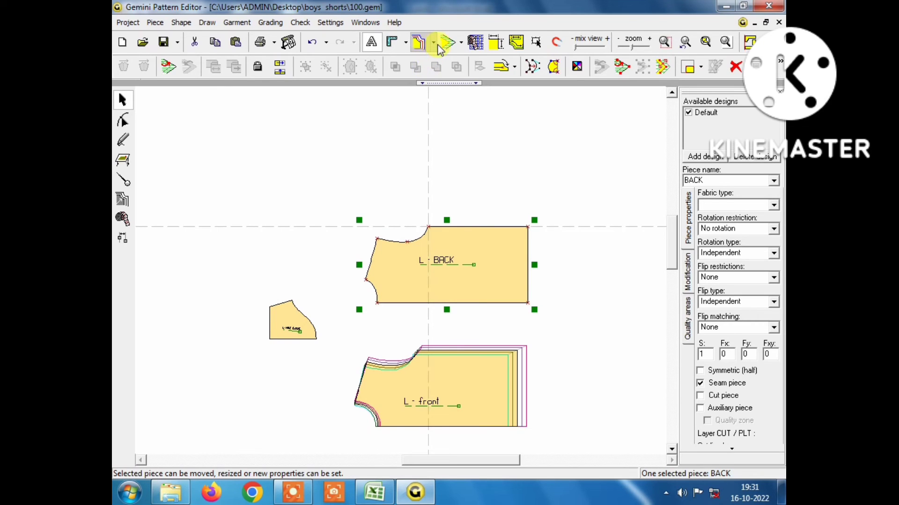
left_click(422, 43)
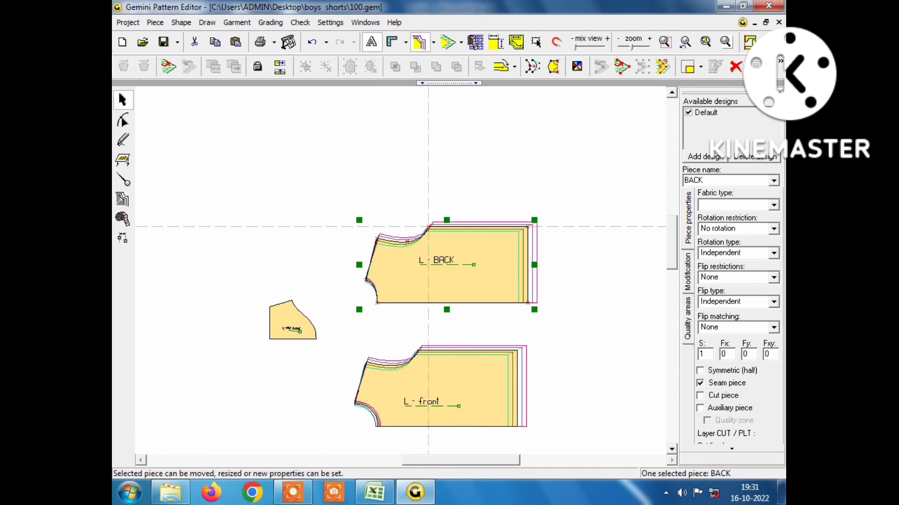
left_click_drag(190, 215, 575, 438)
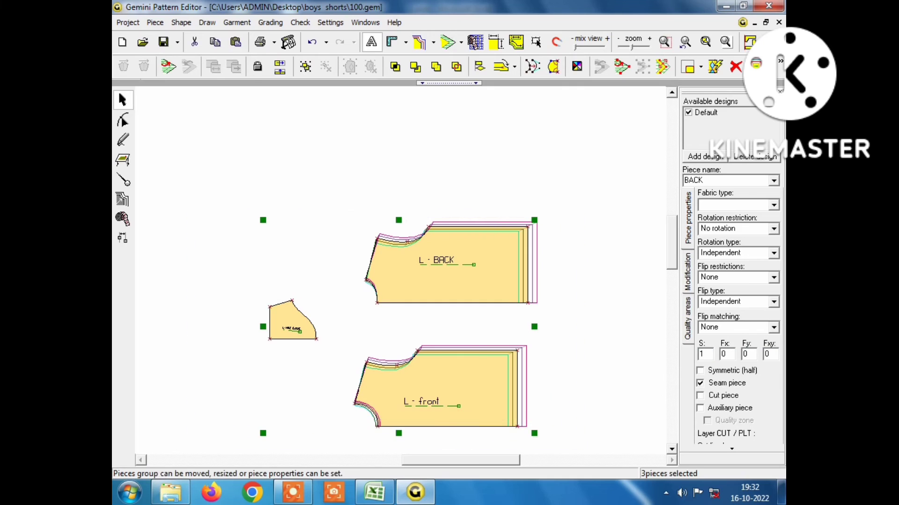
left_click(414, 43)
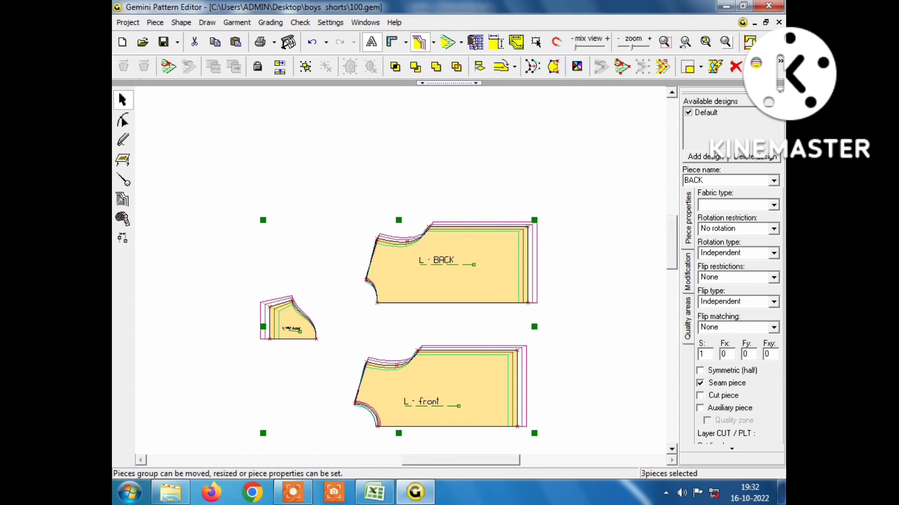
- Display the pattern at size XL and move the half sleeve onto the front piece
left_click(122, 200)
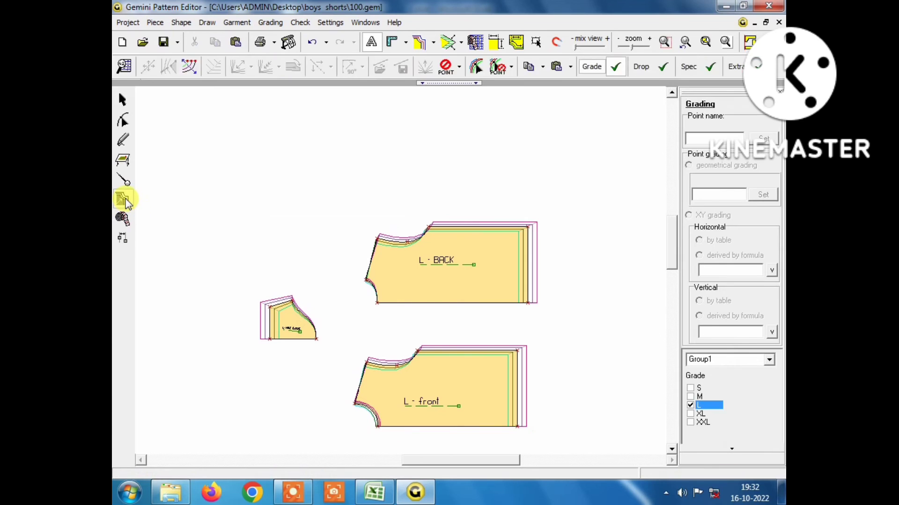
scroll(391, 287, "up", 2)
scroll(391, 287, "up", 2)
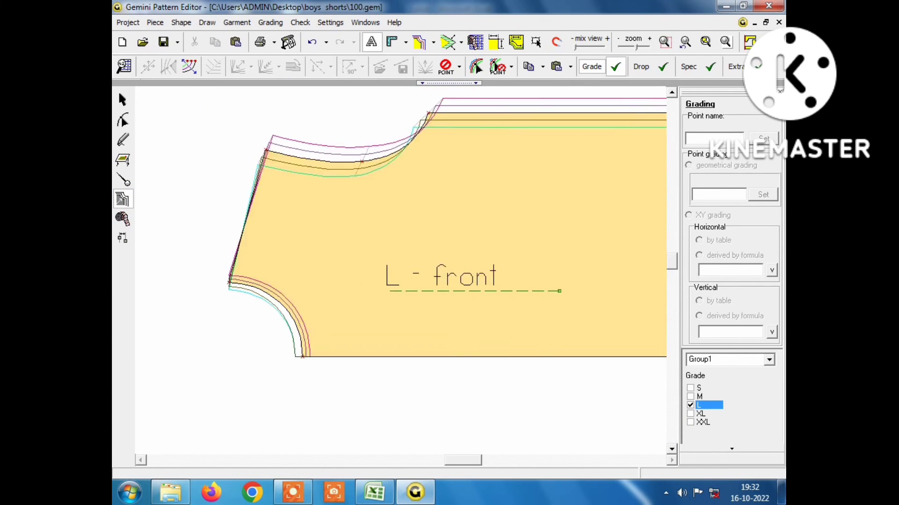
left_click(694, 414)
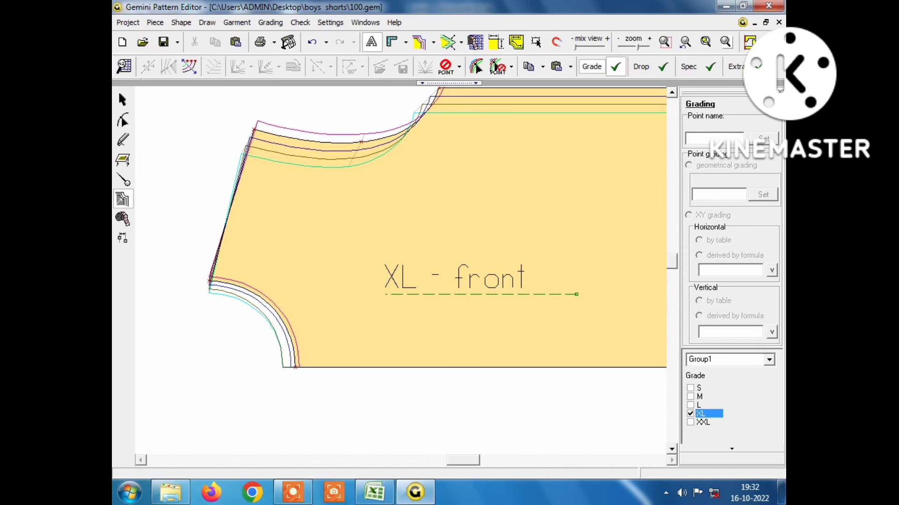
scroll(401, 227, "down", 2)
left_click(122, 99)
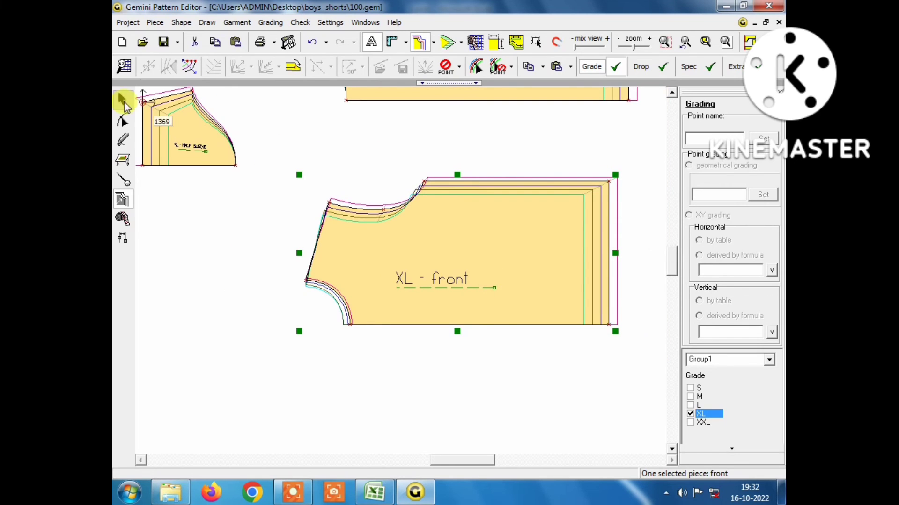
left_click_drag(191, 90, 227, 154)
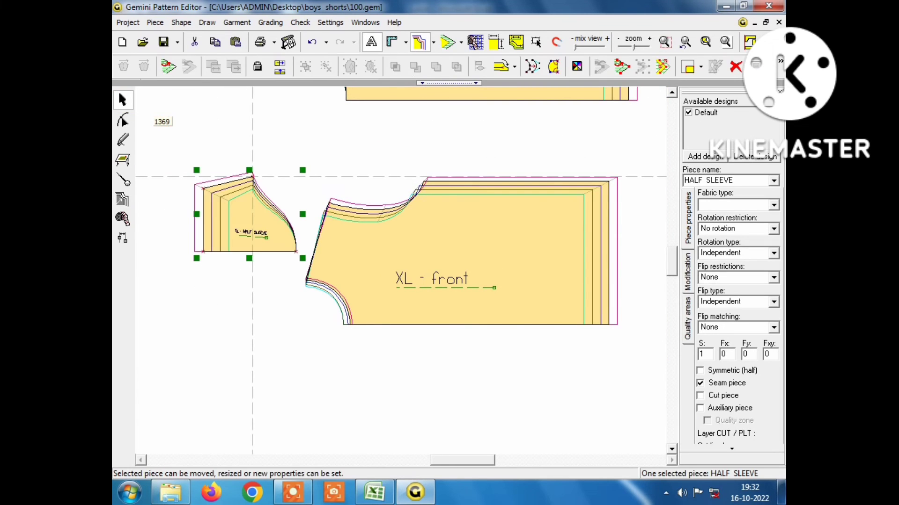
scroll(227, 155, "up", 2)
mouse_move(367, 181)
left_mouse_down()
mouse_move(556, 244)
mouse_move(524, 285)
left_mouse_up()
scroll(524, 286, "down", 2)
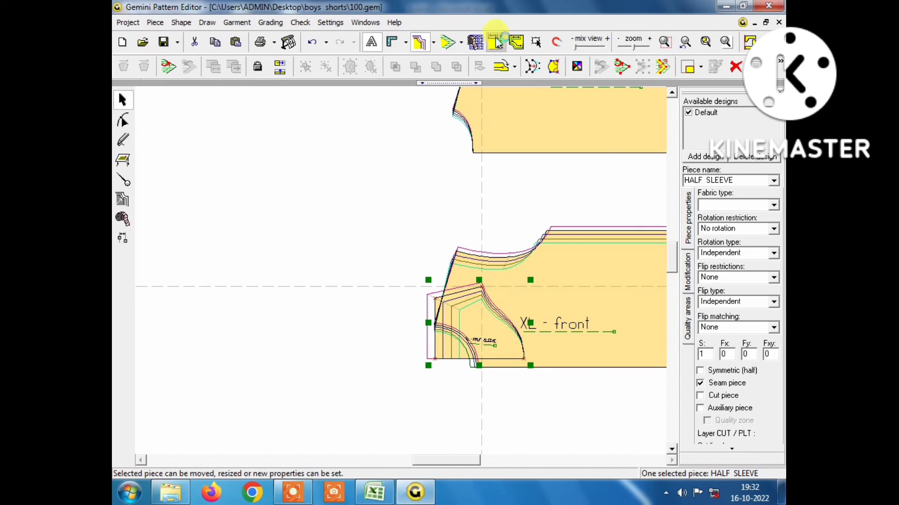
- Show edge distance measurements, zoom in, and shift the half sleeve toward the armhole
left_click(497, 43)
key("KP_Add")
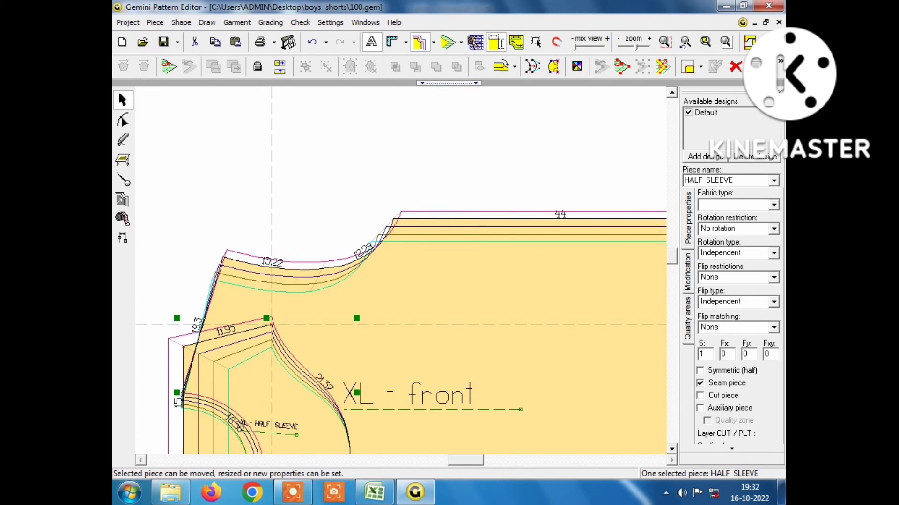
key("KP_Add")
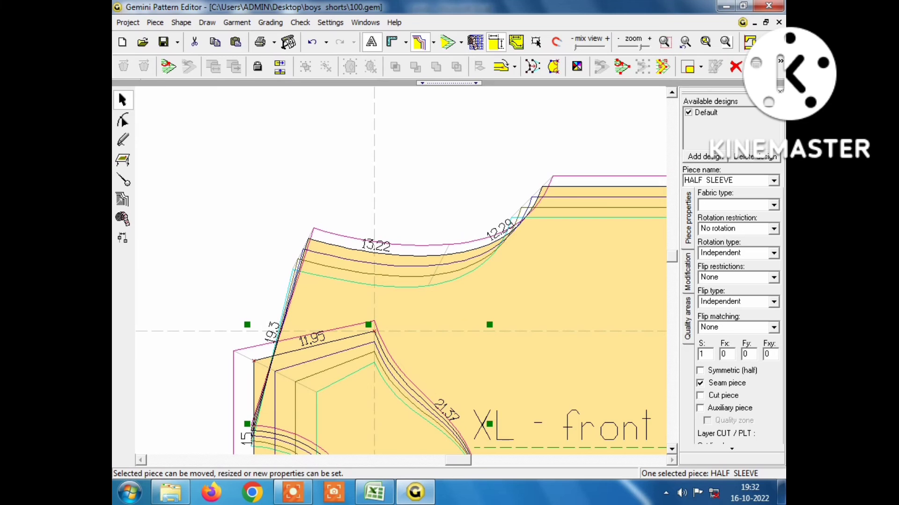
scroll(374, 331, "down", 2)
scroll(370, 281, "down", 3)
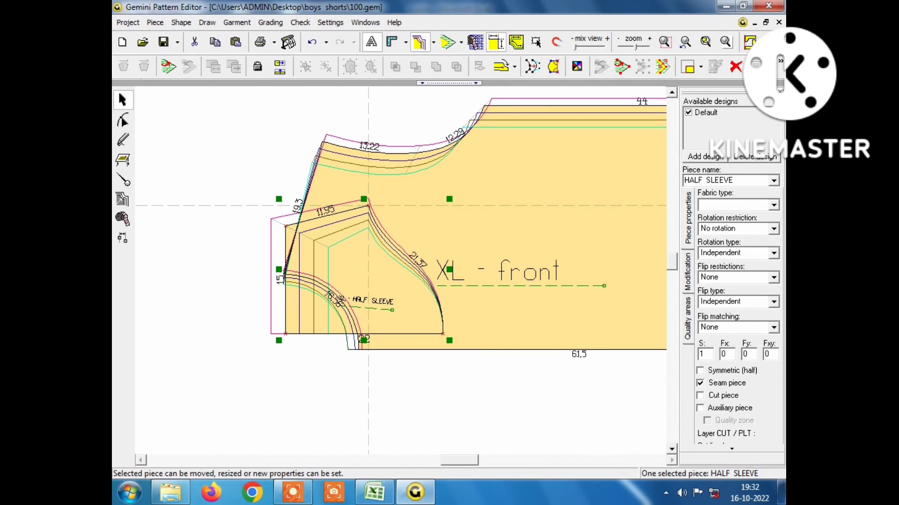
left_click_drag(368, 205, 352, 224)
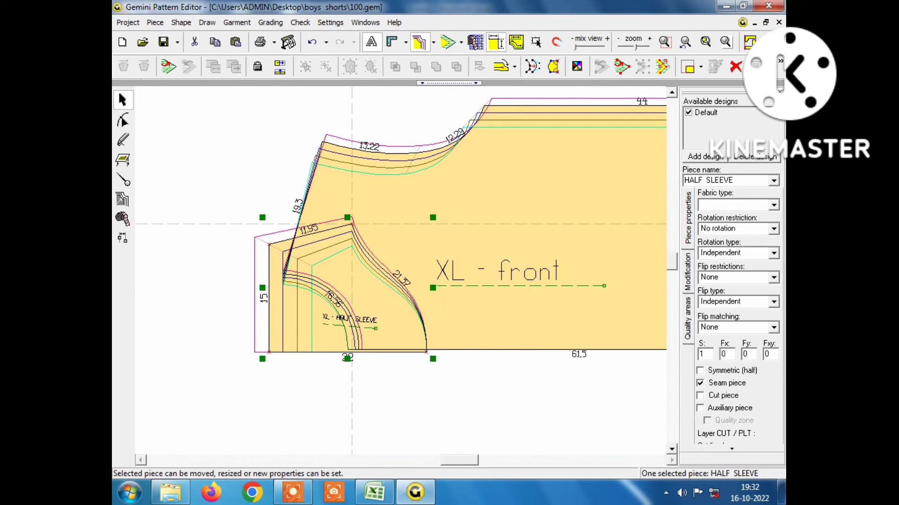
scroll(351, 224, "up", 2)
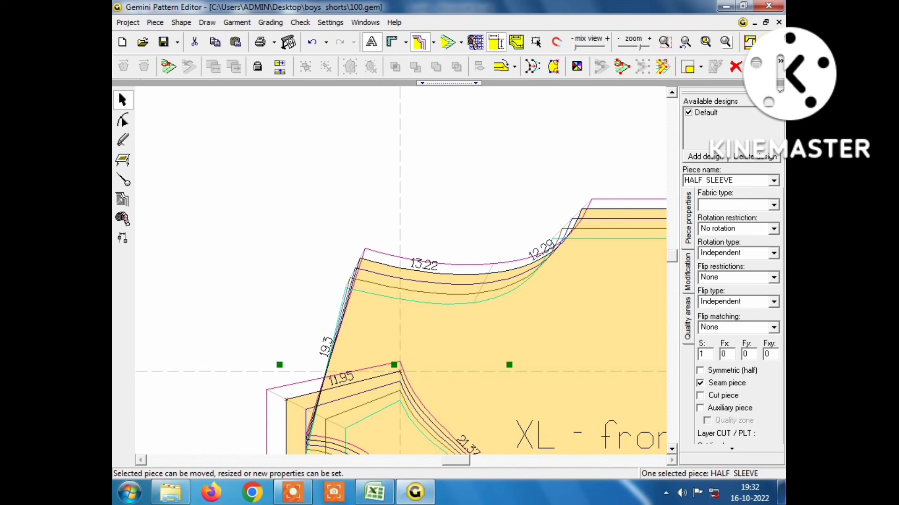
scroll(408, 271, "down", 3)
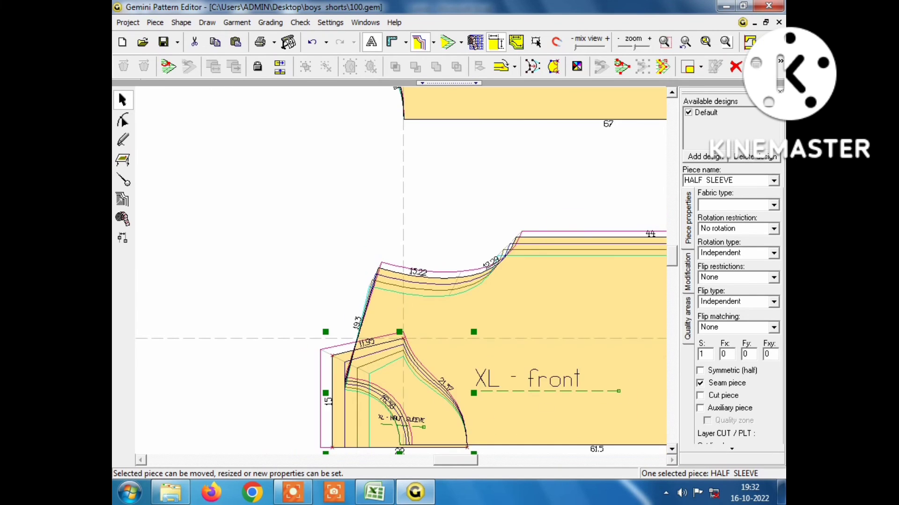
scroll(404, 337, "down", 1)
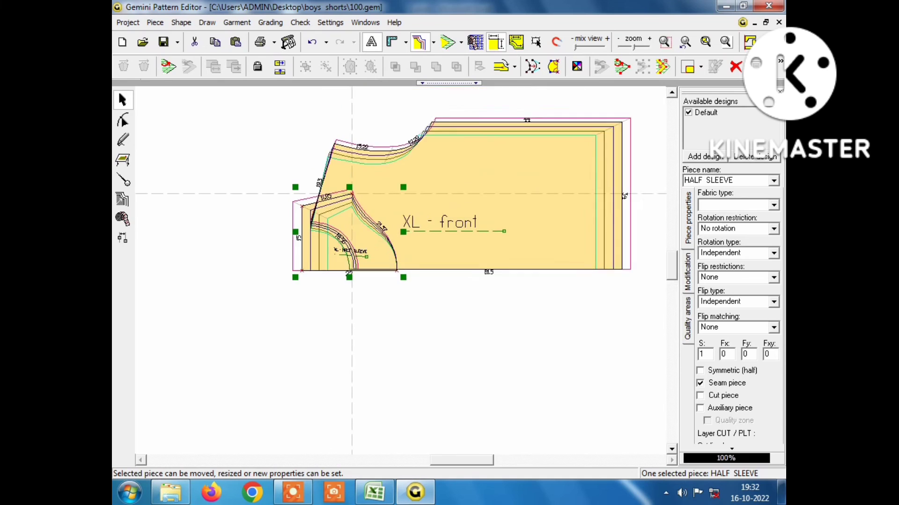
scroll(354, 226, "up", 3)
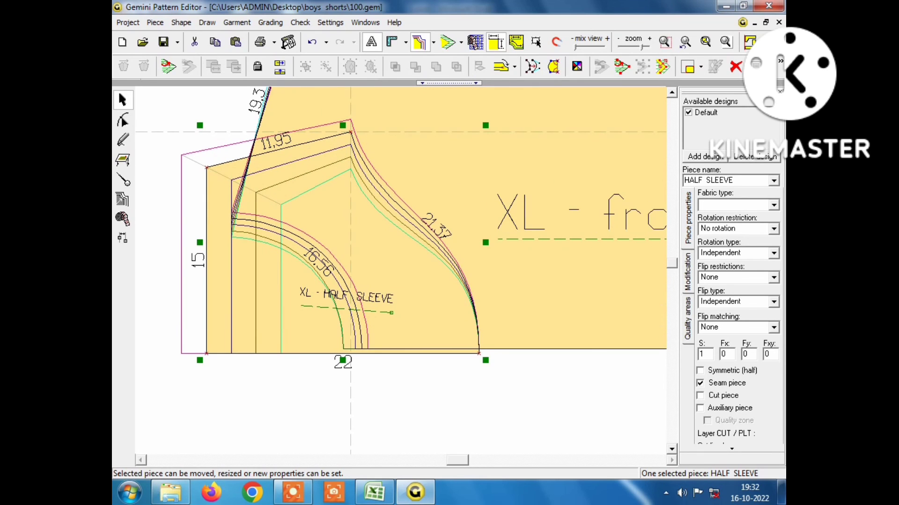
scroll(408, 279, "down", 1)
- Move the sleeve cap down against the front armhole
left_click(407, 279)
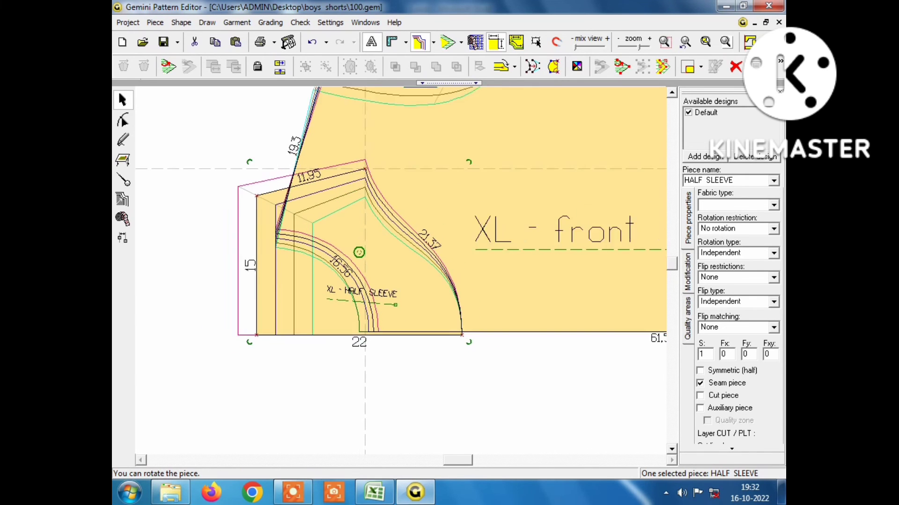
scroll(407, 280, "down", 1)
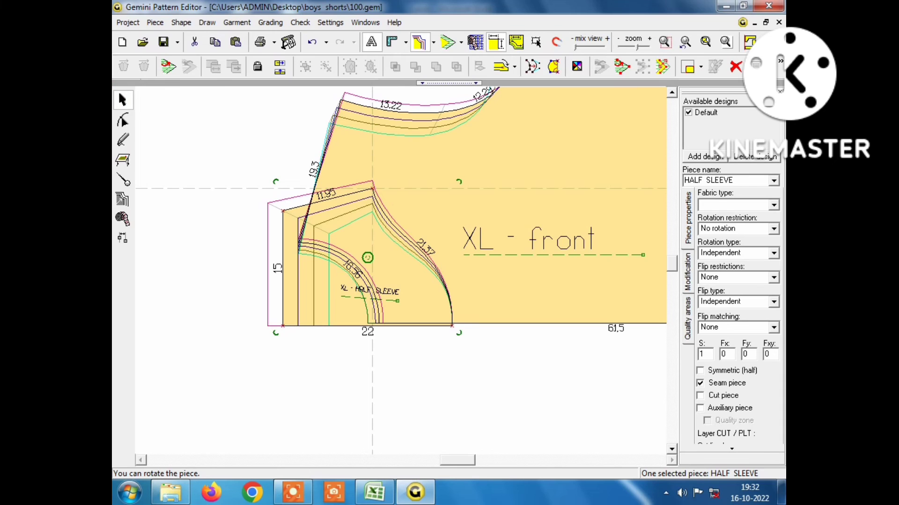
left_click_drag(368, 258, 408, 340)
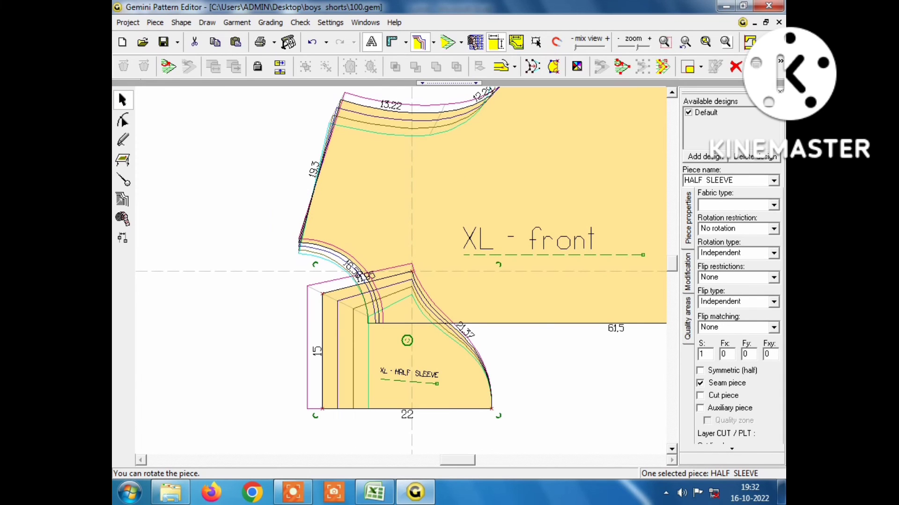
left_click(412, 272)
scroll(410, 275, "down", 1)
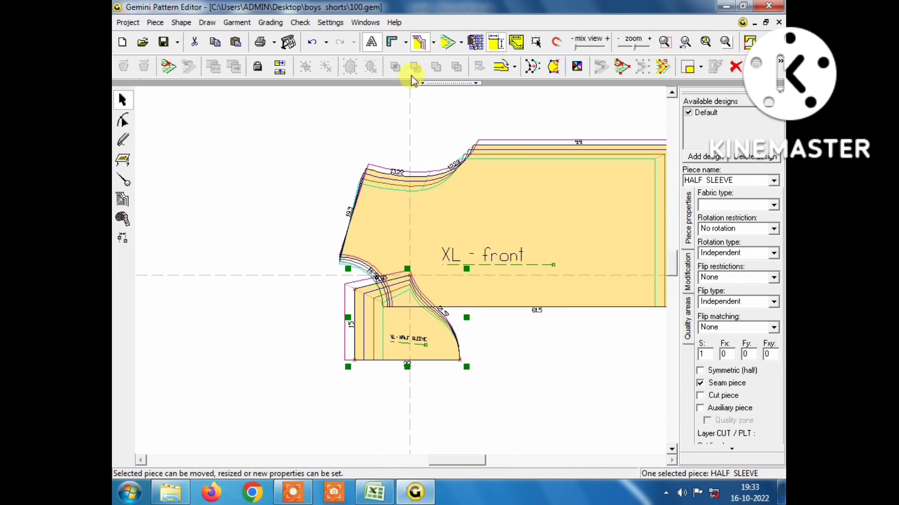
- Turn on Show gradings fill with color so the graded sizes appear as coloured bands
left_click(434, 43)
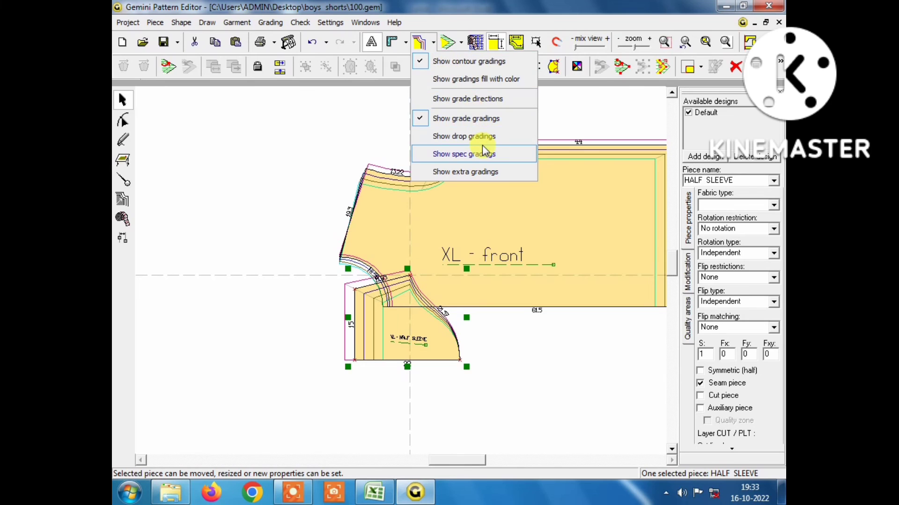
left_click(470, 79)
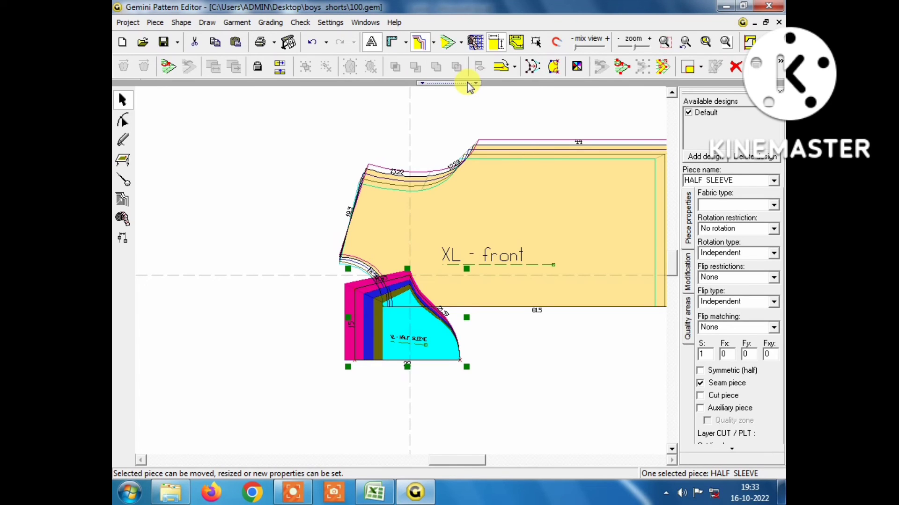
left_click(474, 145)
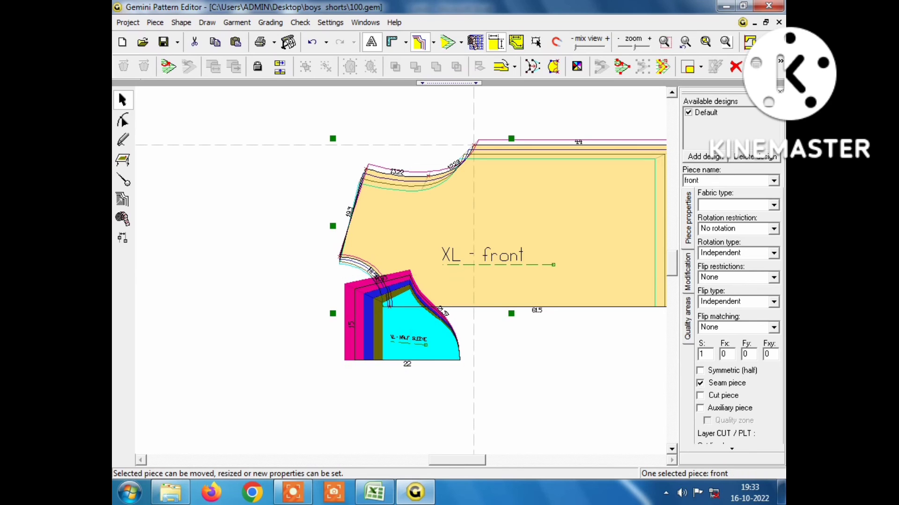
left_click(463, 43)
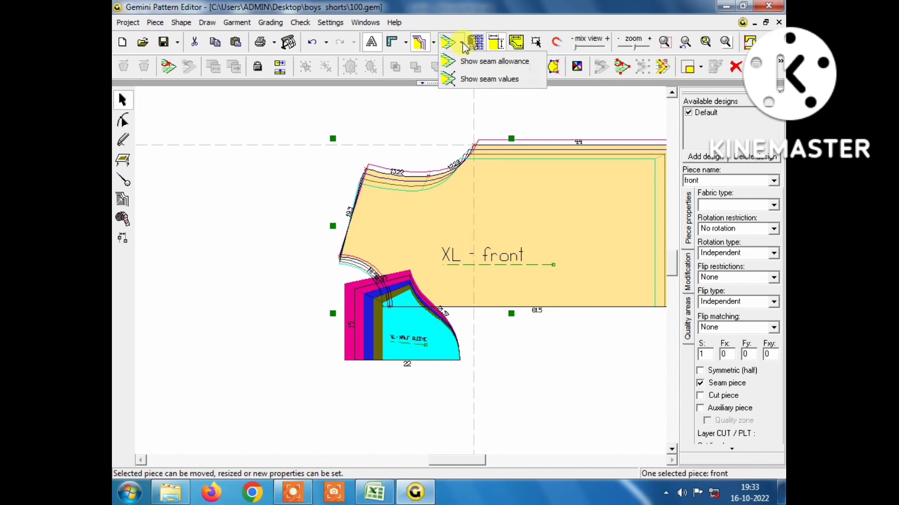
left_click(466, 61)
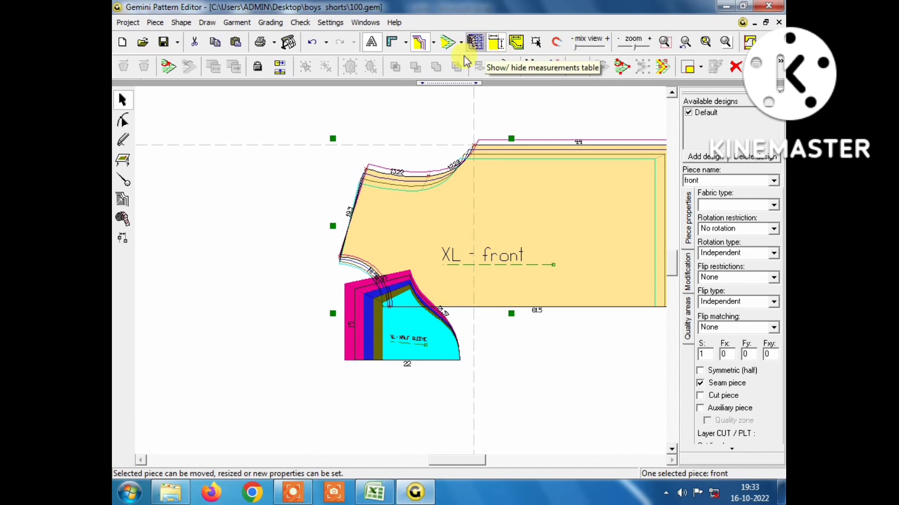
left_click(433, 42)
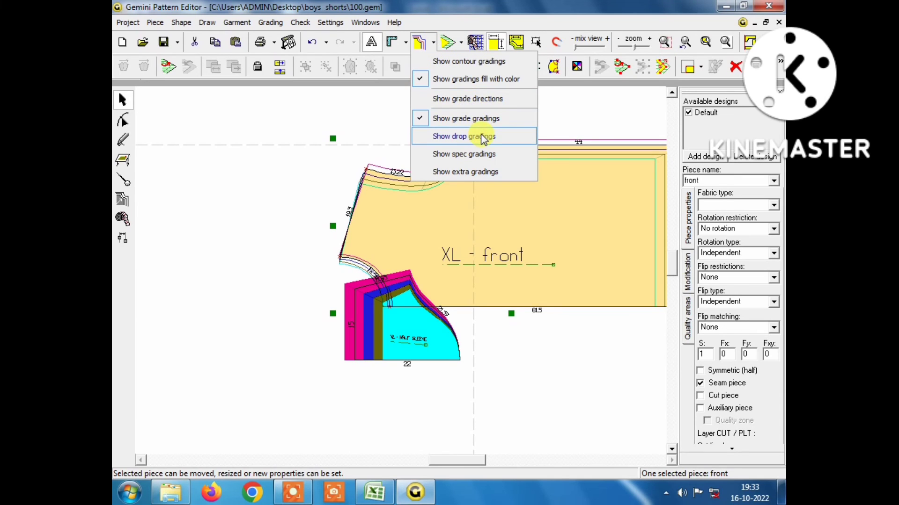
left_click(467, 79)
- Move the front piece upward, clear of the half sleeve
left_click(512, 226)
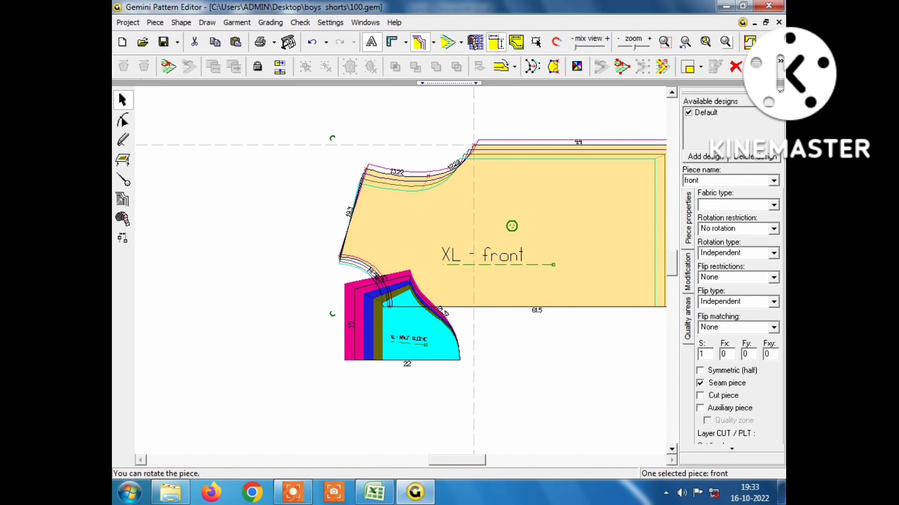
scroll(421, 300, "up", 3)
scroll(421, 299, "up", 1)
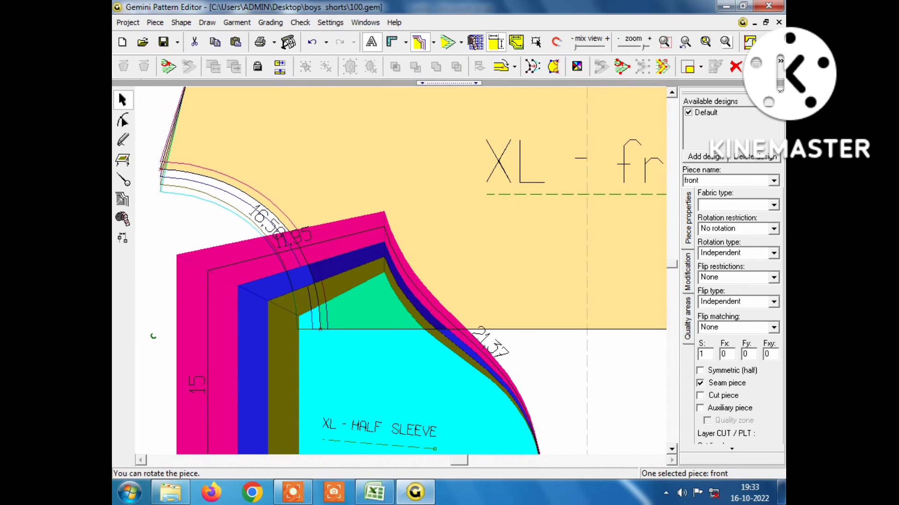
scroll(402, 272, "down", 2)
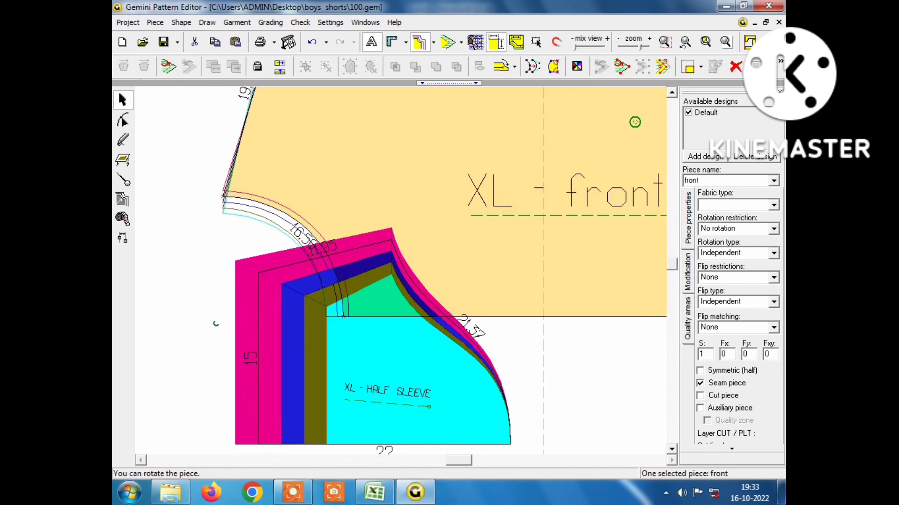
scroll(402, 272, "down", 2)
scroll(524, 198, "up", 2)
scroll(524, 198, "up", 2)
left_click(574, 255)
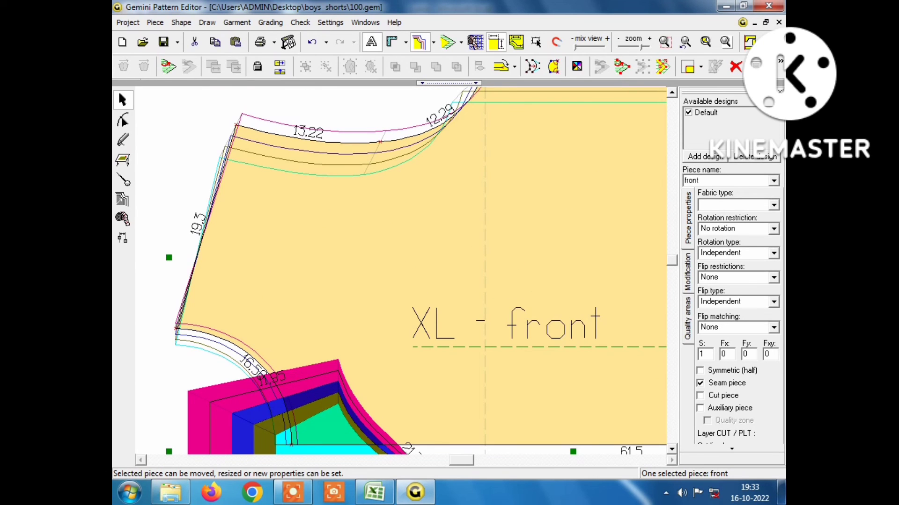
scroll(409, 309, "down", 2)
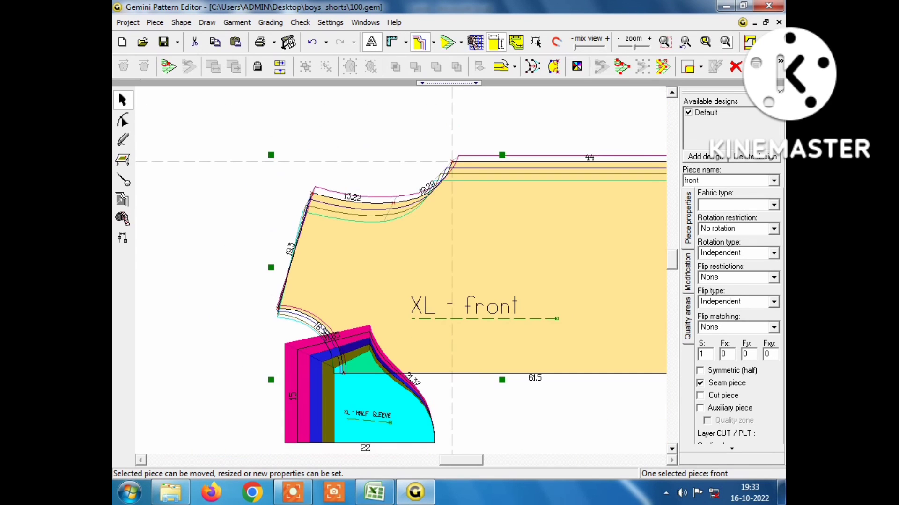
scroll(409, 309, "up", 1)
left_click_drag(417, 306, 426, 256)
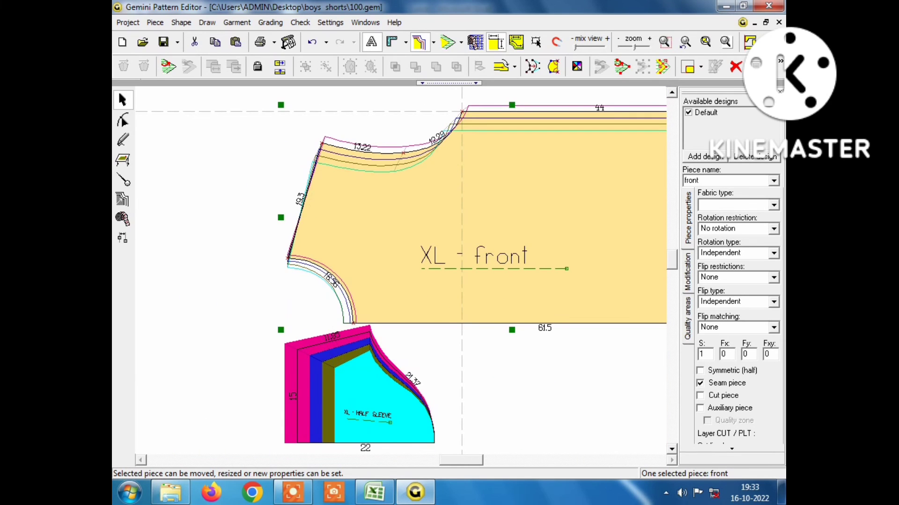
- Switch to grading edit with size XL shown on the front and check the seam display options
left_click(122, 200)
left_click(690, 414)
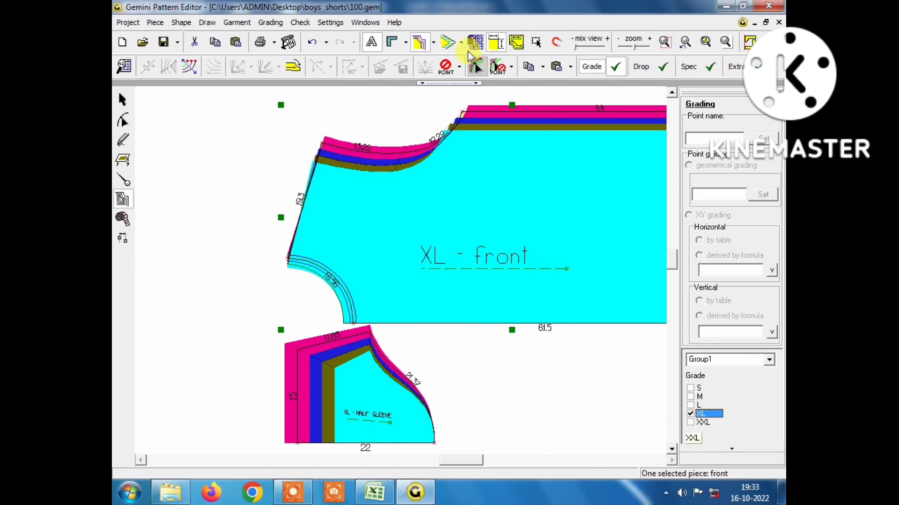
left_click(462, 44)
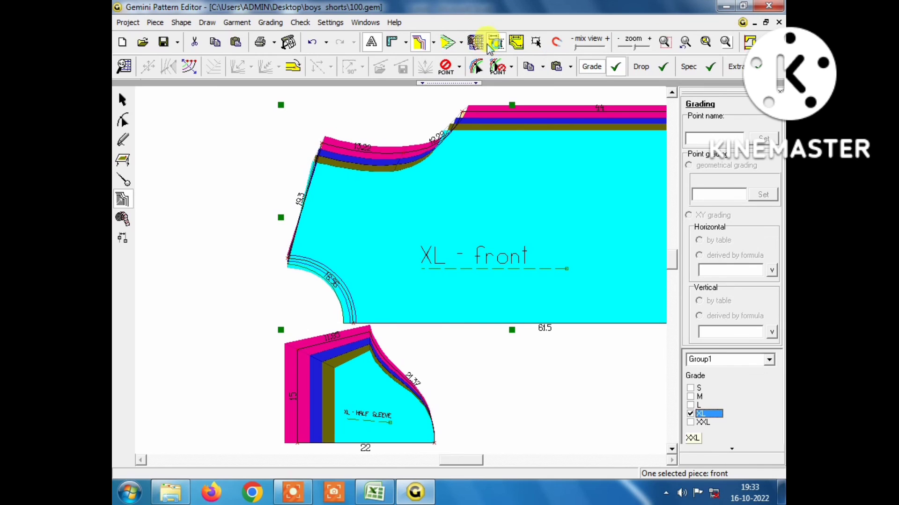
left_click(462, 43)
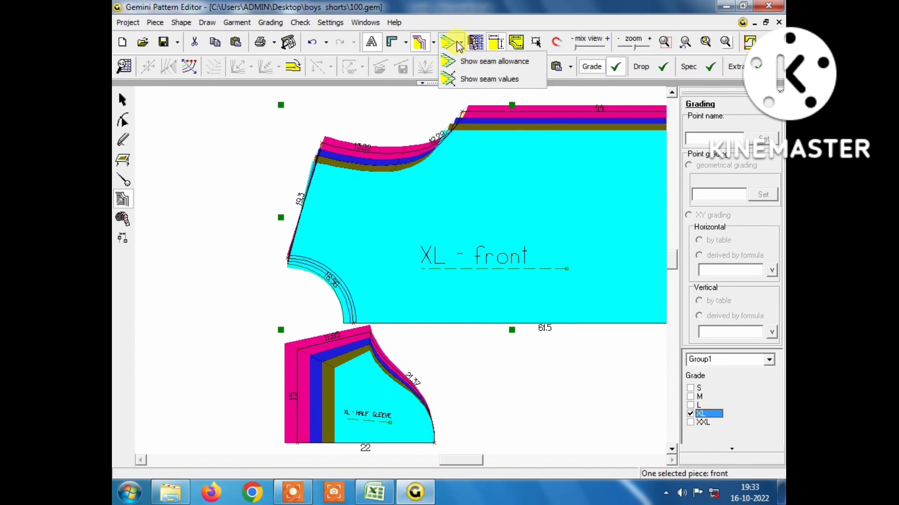
left_click(462, 43)
left_click(463, 43)
- Enable Show contour gradings for the front piece and select the half sleeve
left_click(434, 44)
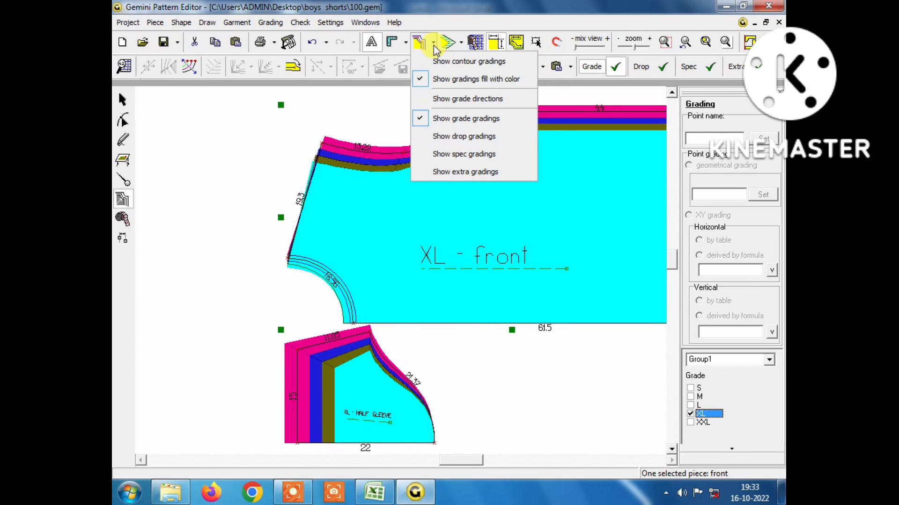
left_click(445, 62)
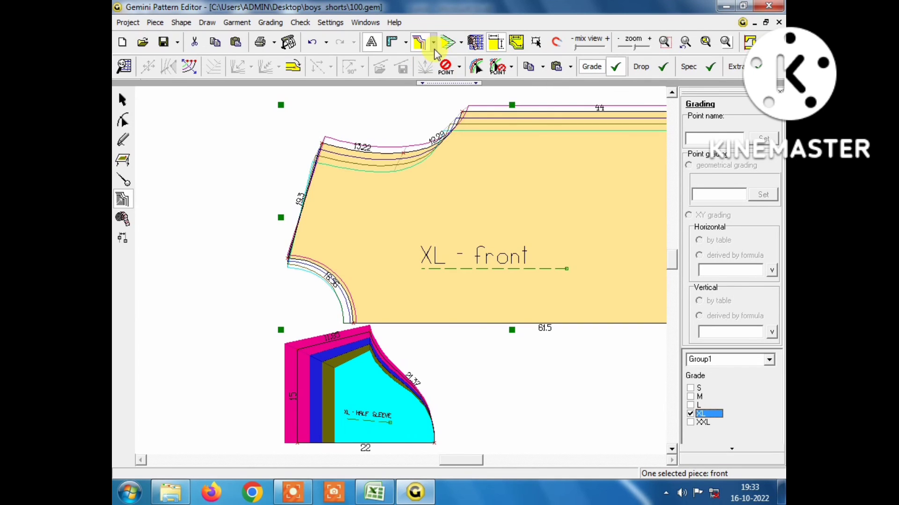
left_click(434, 44)
left_click(379, 402)
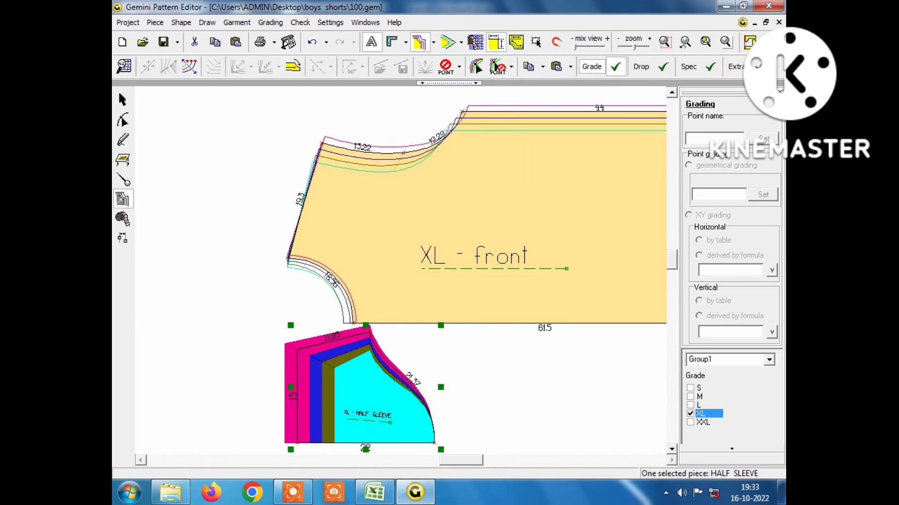
left_click(434, 44)
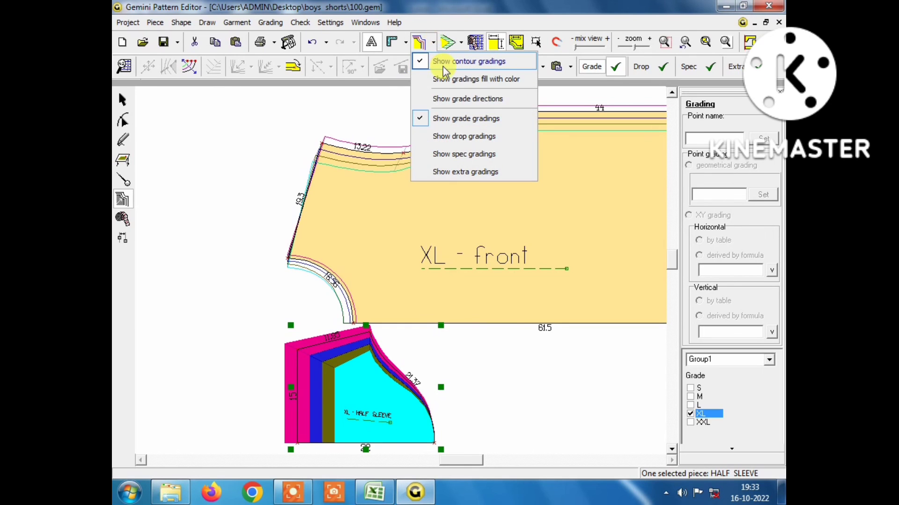
left_click(443, 64)
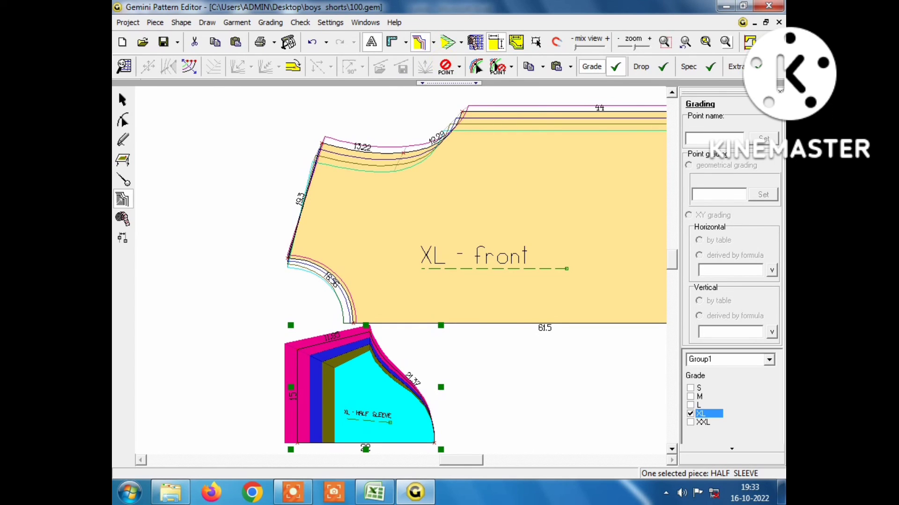
left_click(433, 42)
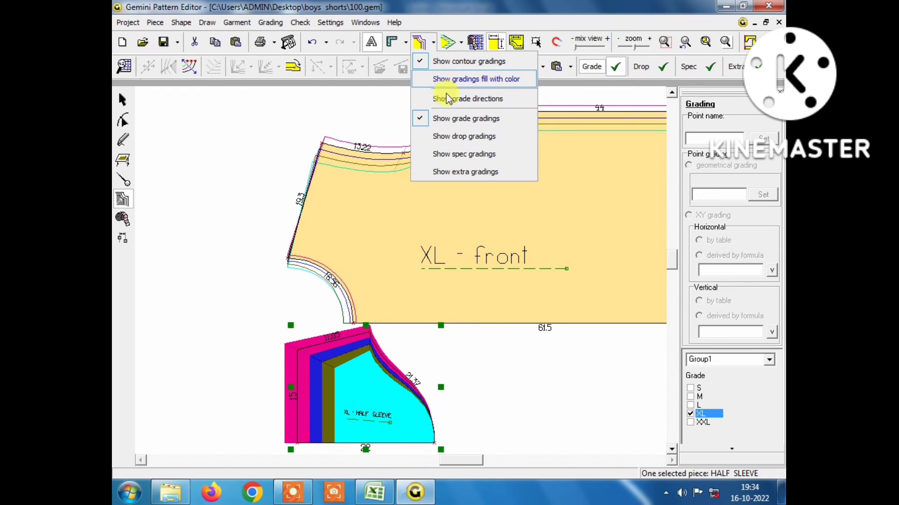
- Untick Show grade gradings and zoom around the plain XL pieces
left_click(422, 120)
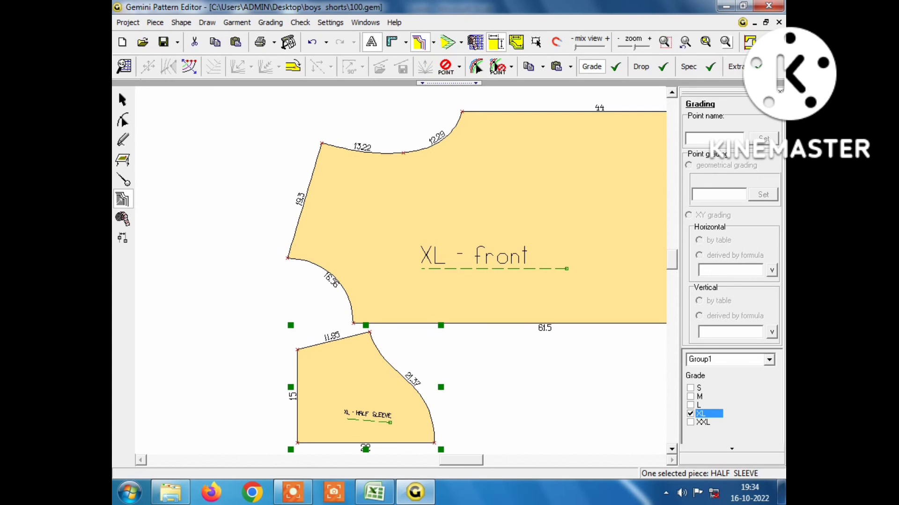
scroll(403, 271, "up", 1)
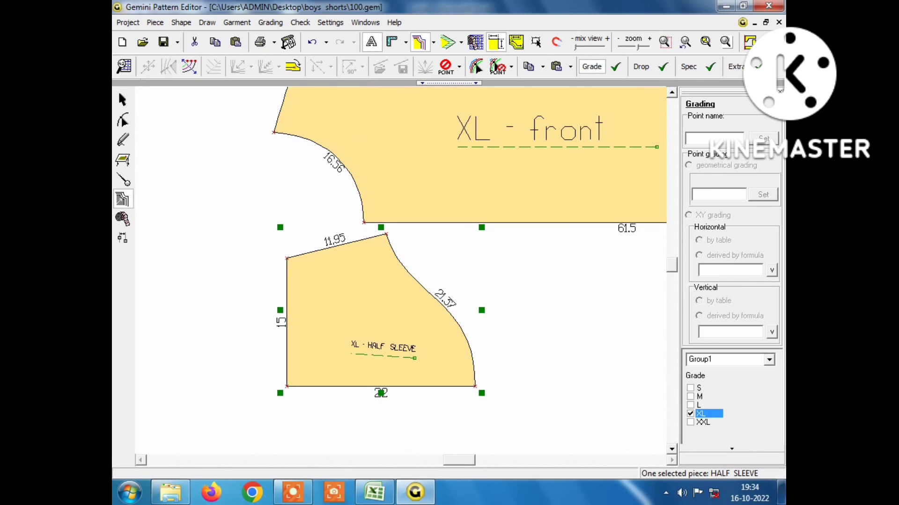
scroll(381, 393, "down", 1)
scroll(381, 393, "up", 1)
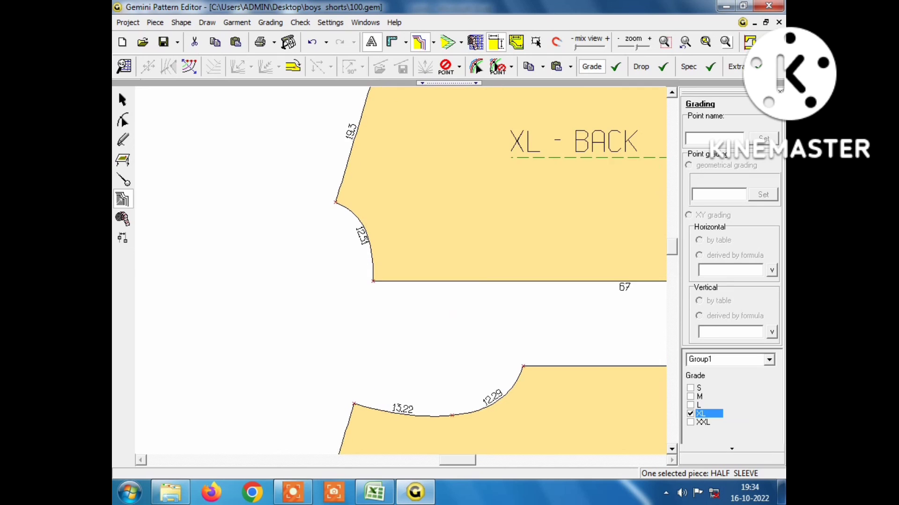
scroll(408, 281, "down", 2)
scroll(403, 272, "up", 2)
scroll(403, 272, "up", 1)
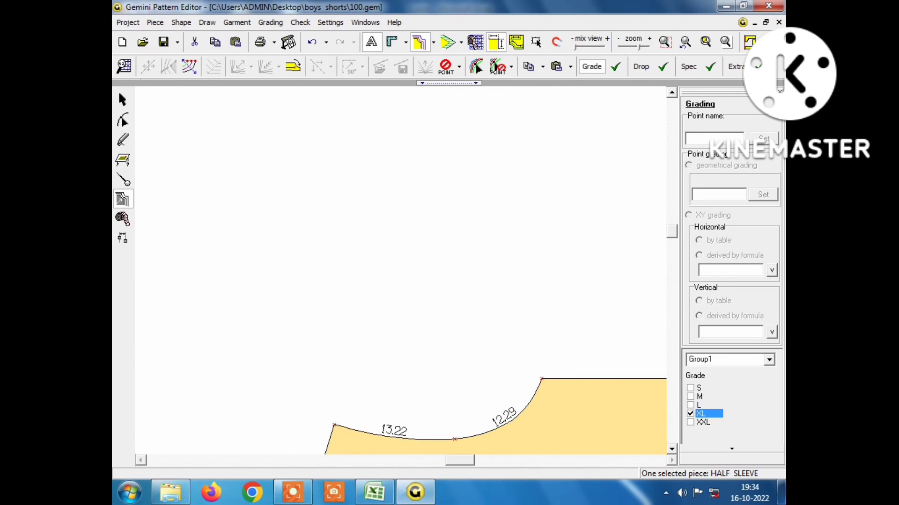
scroll(403, 272, "up", 1)
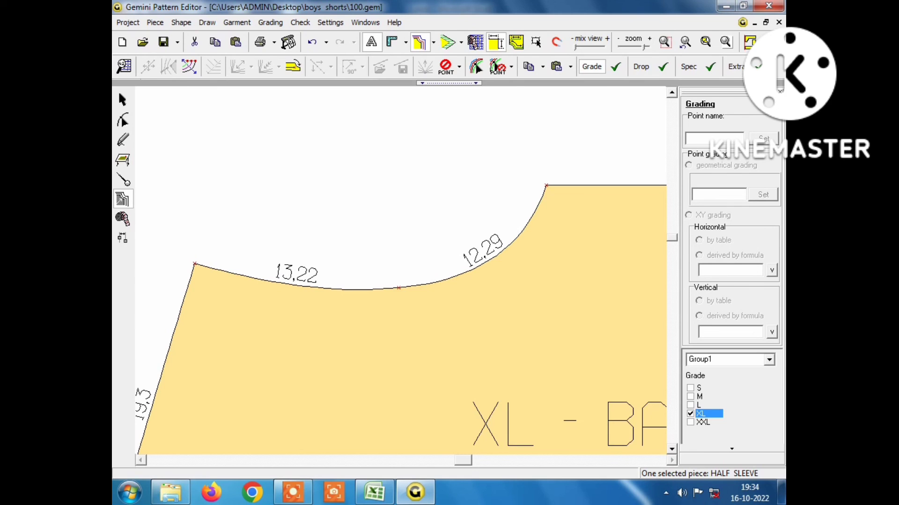
scroll(407, 280, "down", 2)
scroll(407, 280, "down", 4)
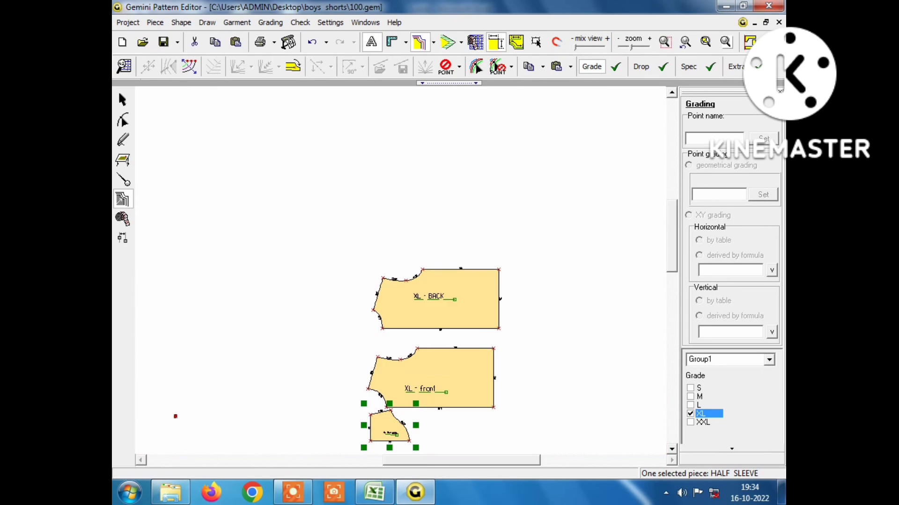
scroll(389, 425, "up", 3)
scroll(389, 426, "up", 2)
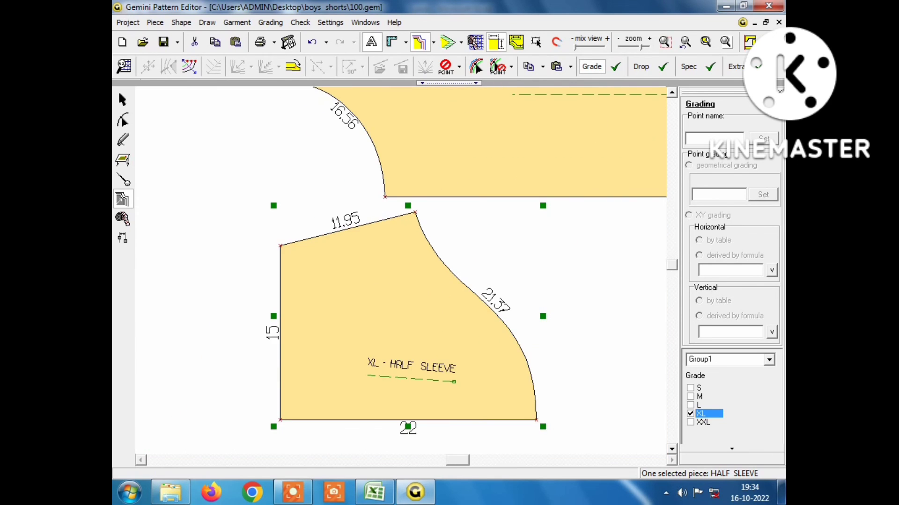
- Compare the half sleeve at size XXL, then return to XL
left_click(697, 422)
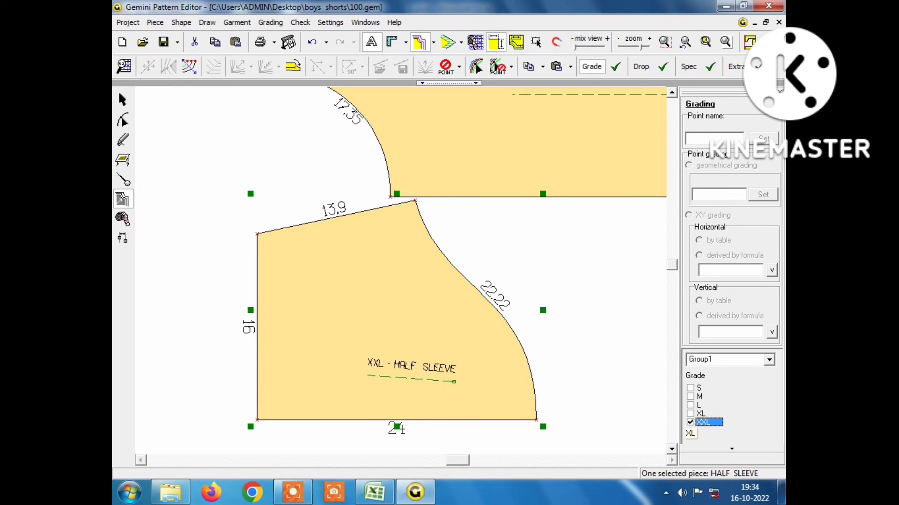
left_click(696, 414)
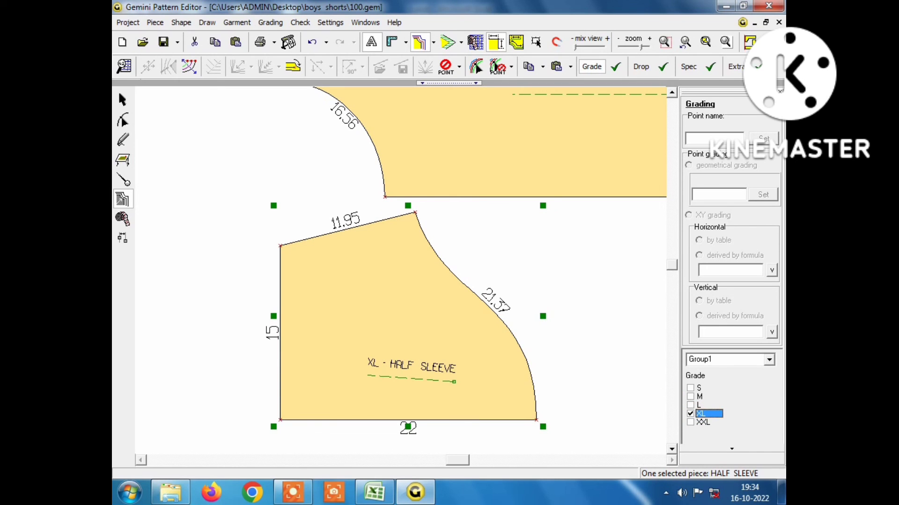
scroll(402, 269, "down", 2)
scroll(403, 269, "down", 1)
scroll(402, 270, "up", 1)
scroll(403, 269, "up", 1)
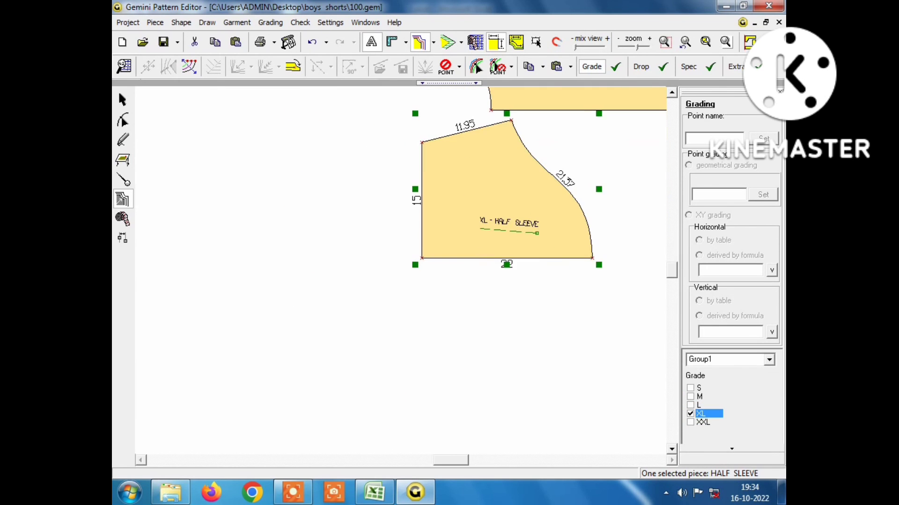
scroll(402, 269, "up", 1)
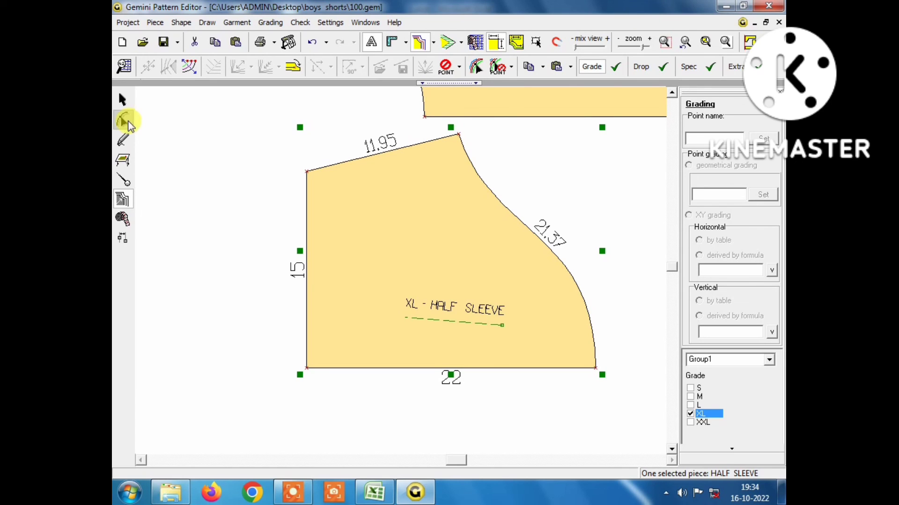
left_click(294, 497)
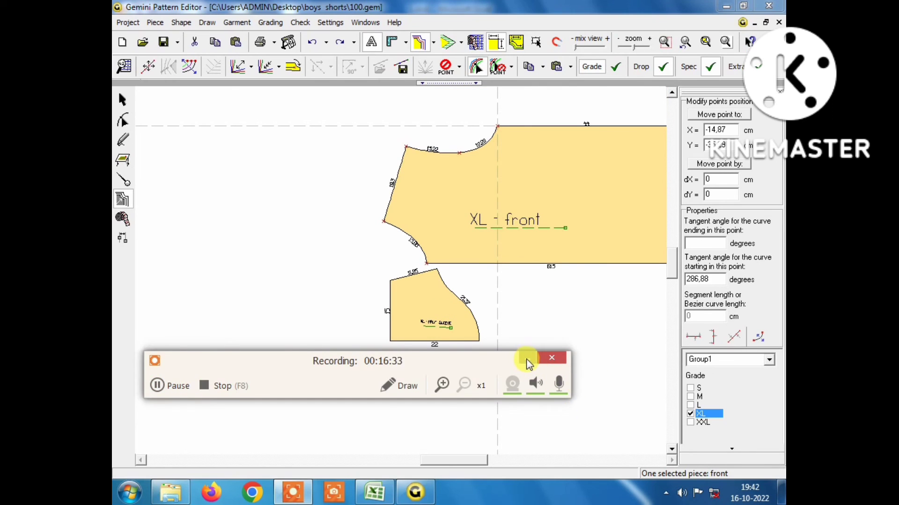
left_click(526, 361)
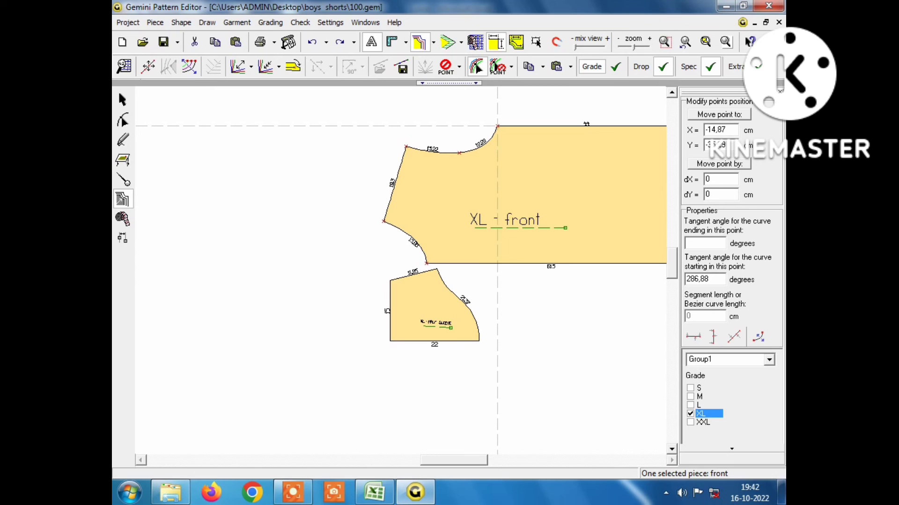
- Place the half sleeve against the front armhole and select the front piece
left_click(122, 100)
mouse_move(435, 305)
left_mouse_down()
mouse_move(375, 180)
mouse_move(356, 171)
left_mouse_up()
scroll(416, 271, "up", 2)
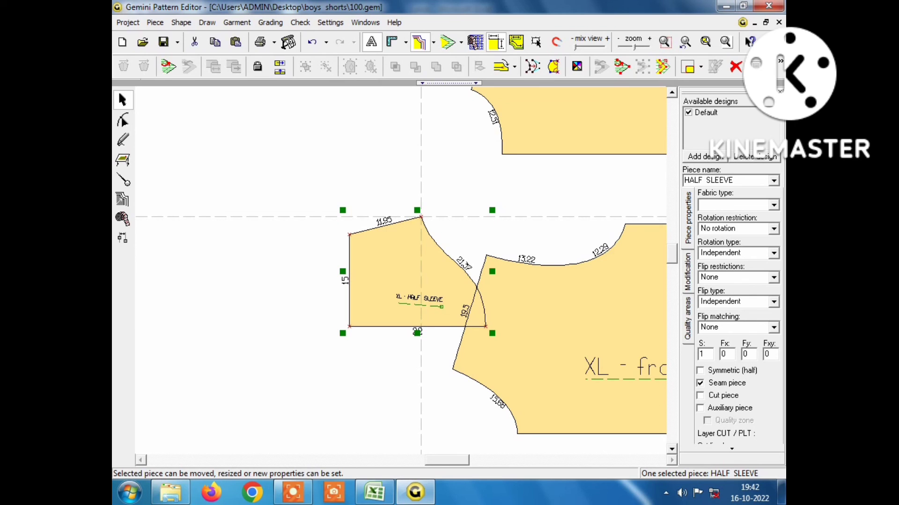
left_click(562, 328)
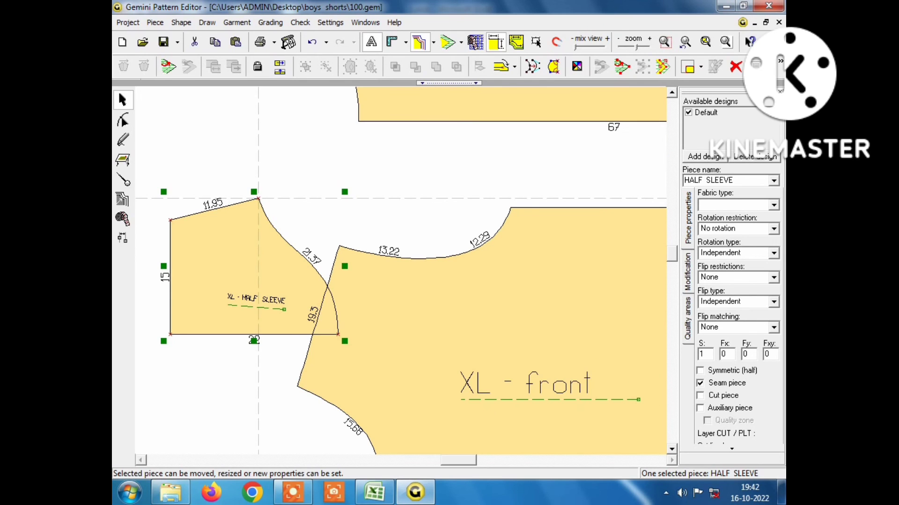
- Try the base-size reshape mode in grading, leave it, and select the HALF SLEEVE piece
left_click(124, 180)
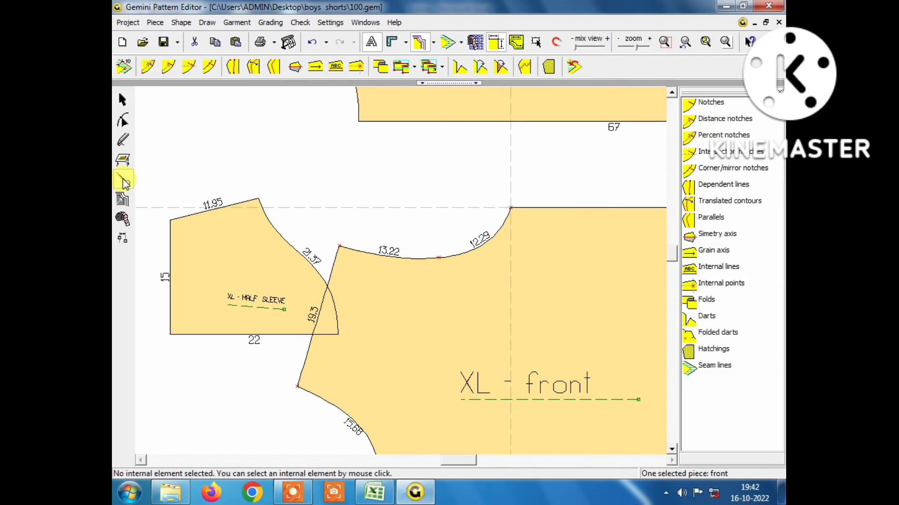
left_click(244, 284)
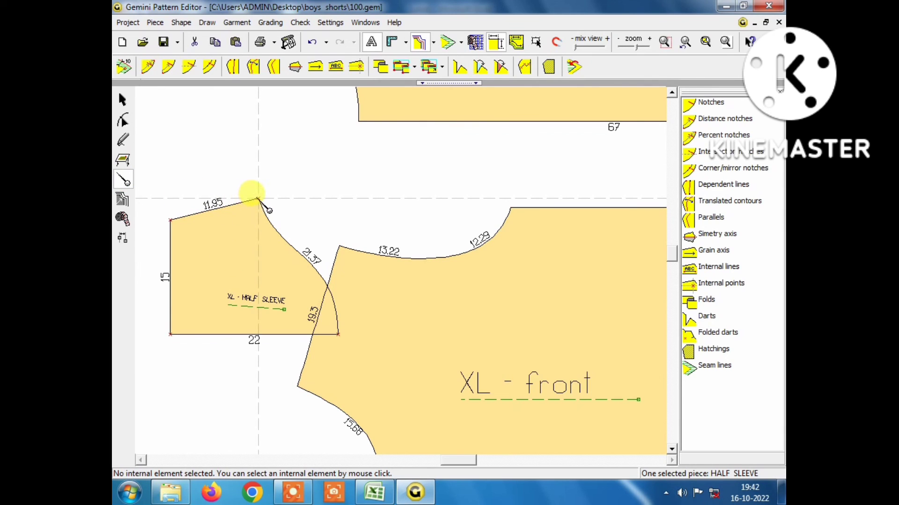
left_click(123, 199)
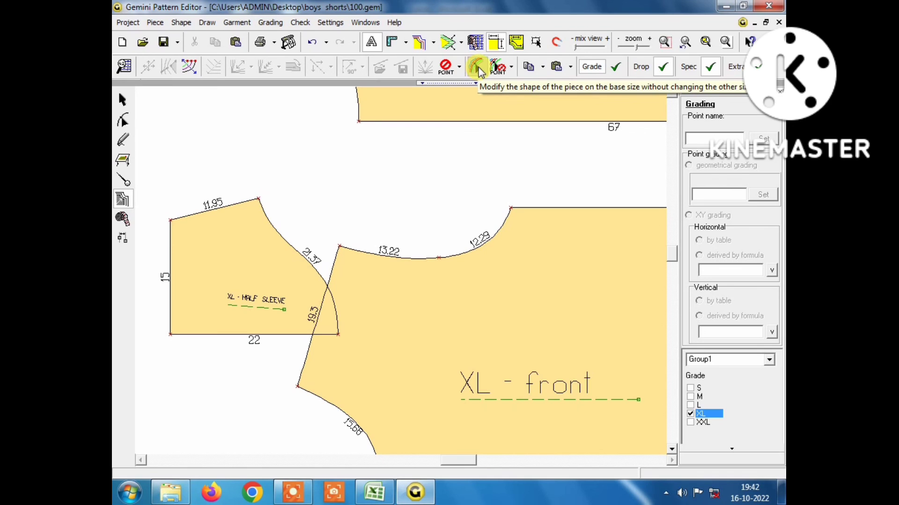
left_click(481, 70)
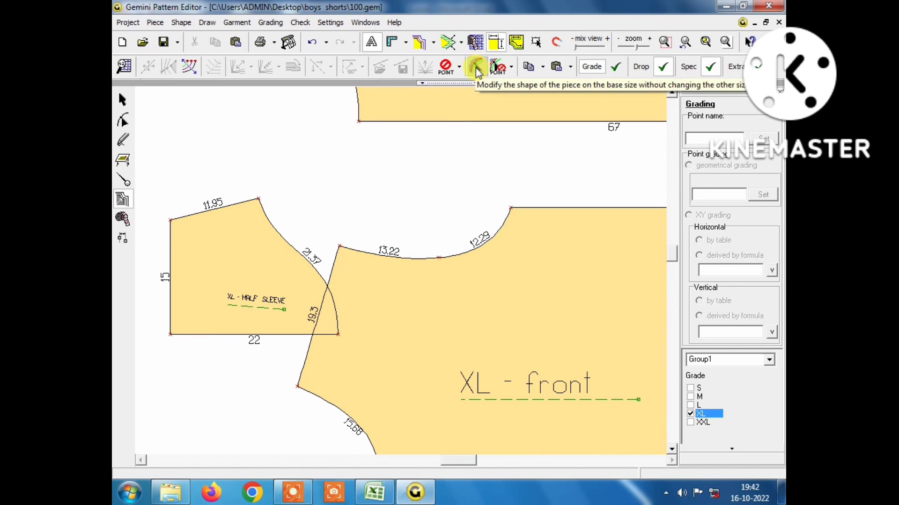
left_click(477, 70)
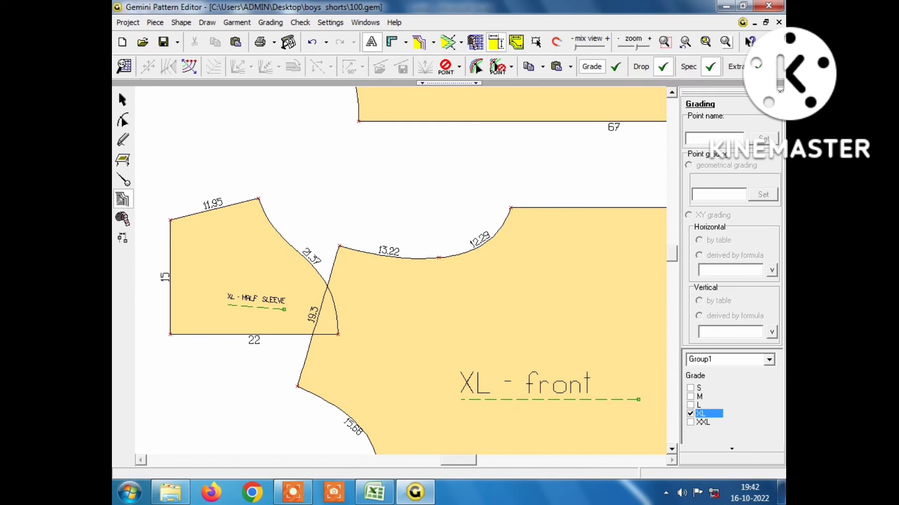
left_click(253, 340)
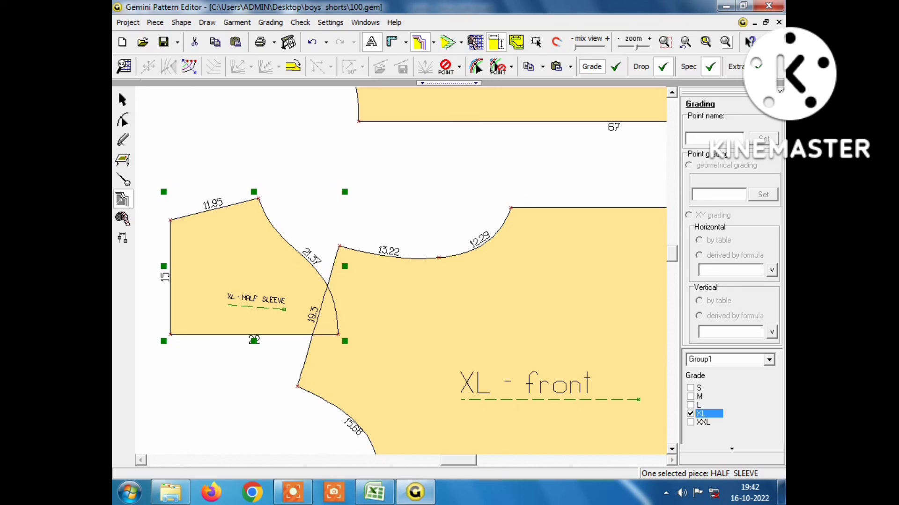
- Inspect the XL sleeve cap's top point in the point-editing and grading tools
left_click(477, 68)
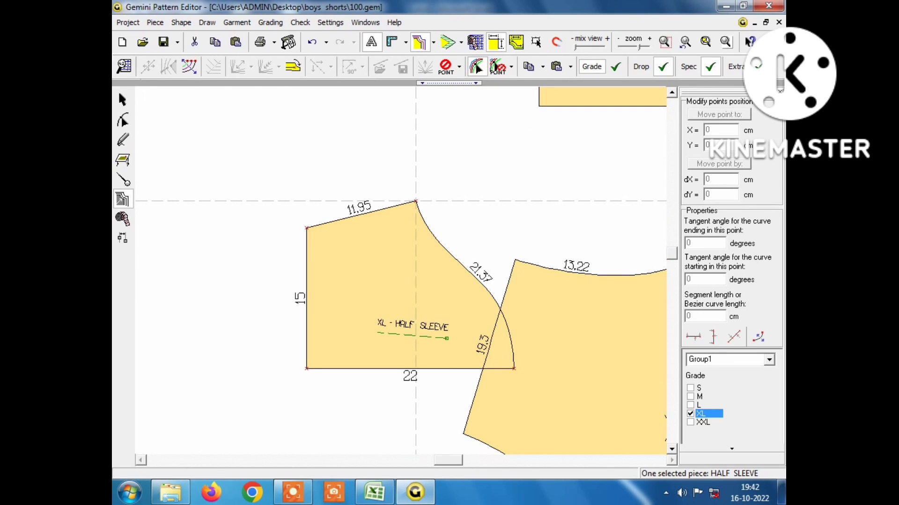
left_click(416, 202)
left_click(479, 68)
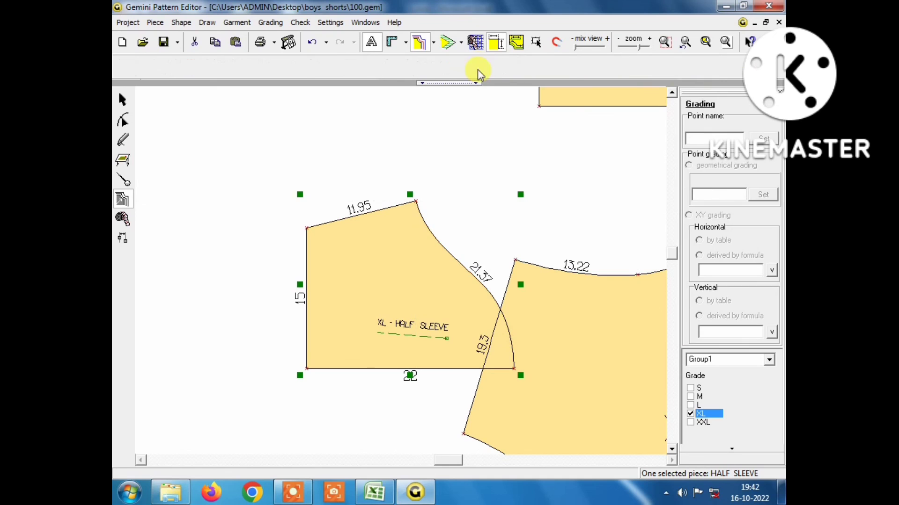
left_click(416, 202)
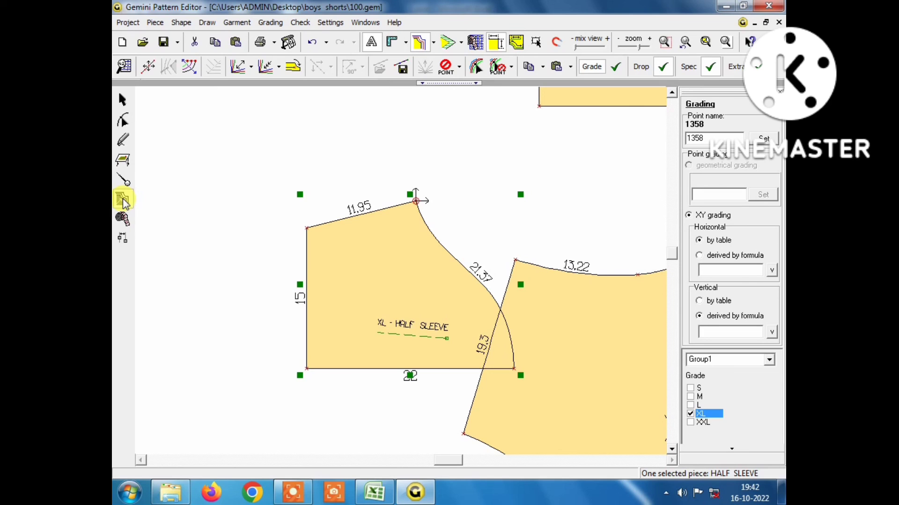
left_click(131, 107)
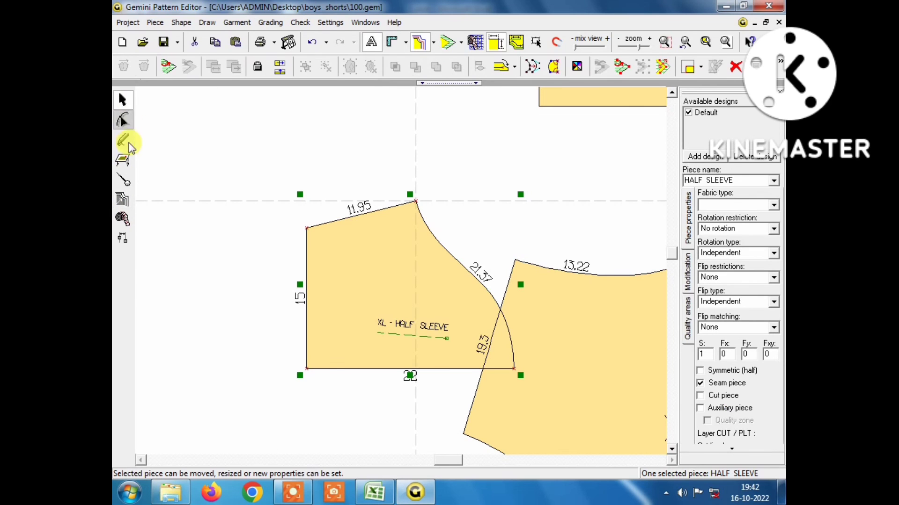
left_click(122, 199)
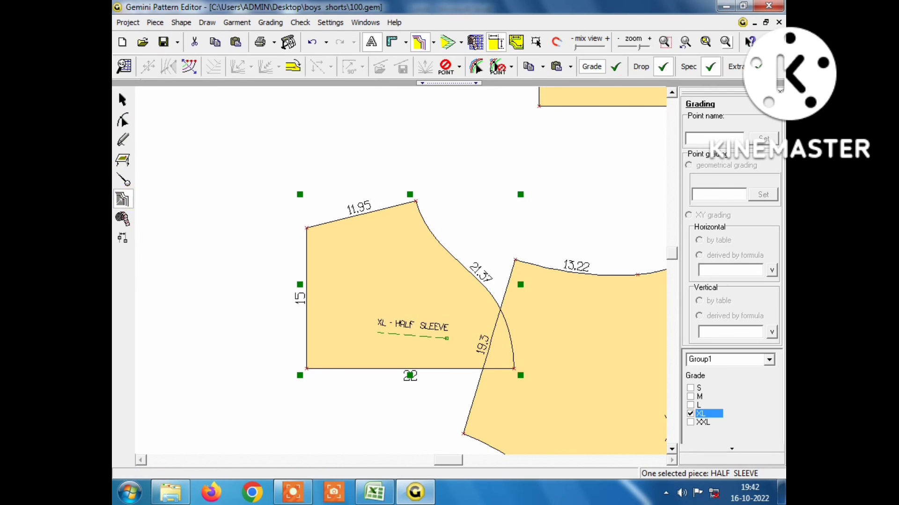
left_click(416, 201)
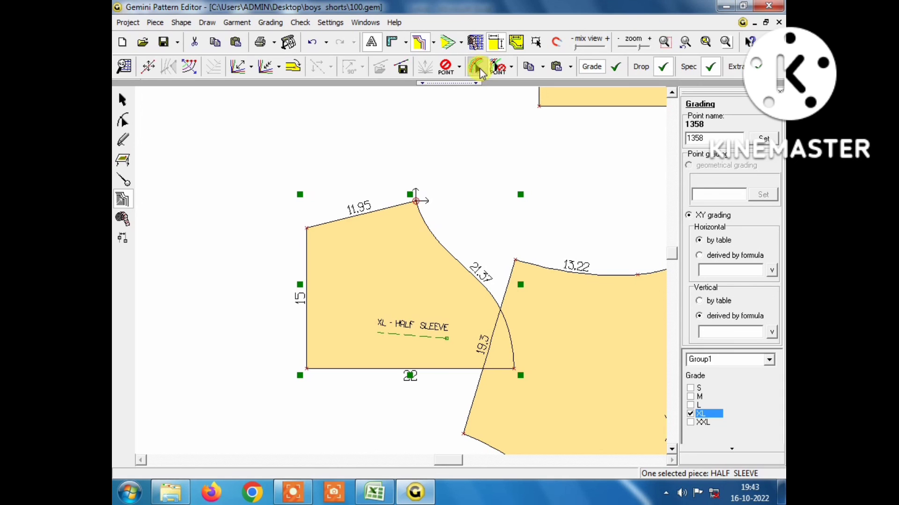
- Move the sleeve cap's top point by dX -1 cm, giving top edge 10.98 and cap 21.73
left_click(481, 69)
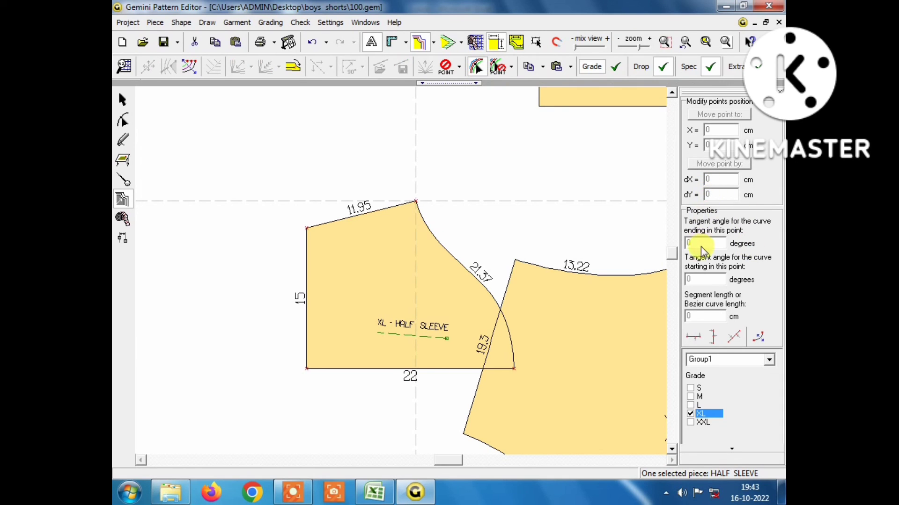
left_click(416, 201)
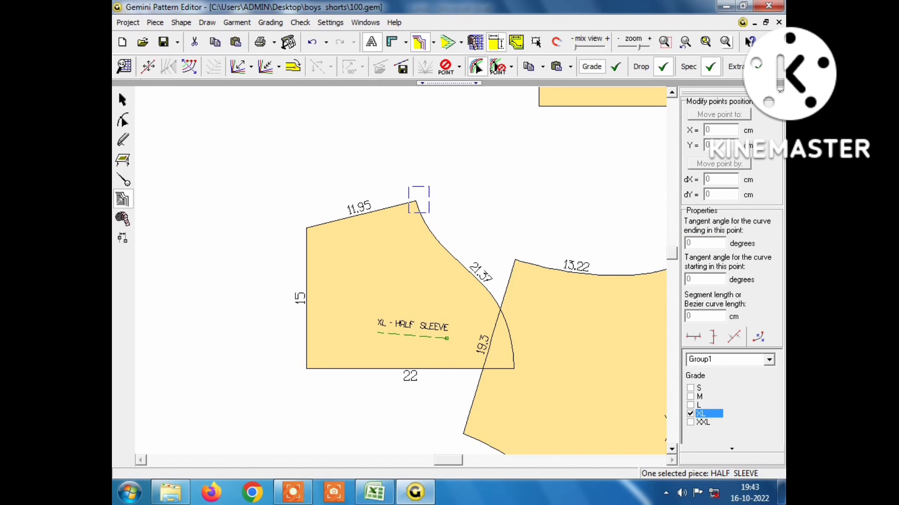
left_click(476, 67)
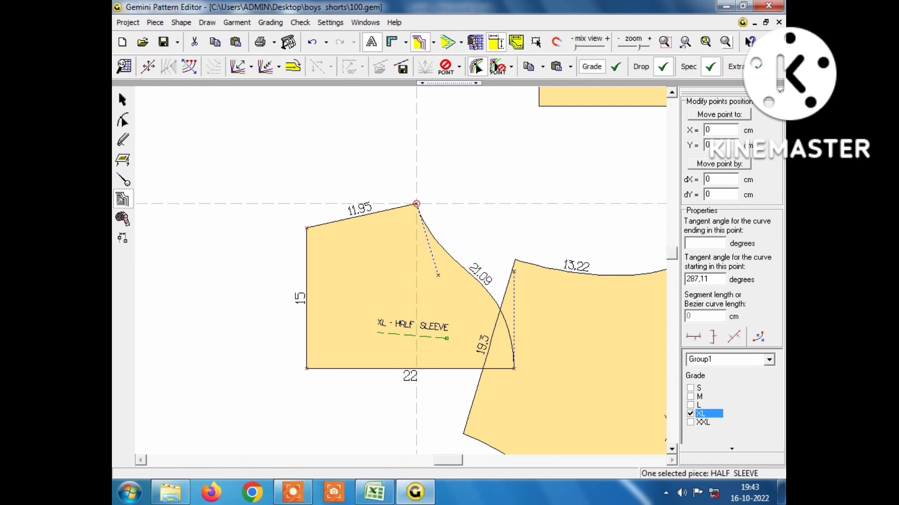
left_click(710, 195)
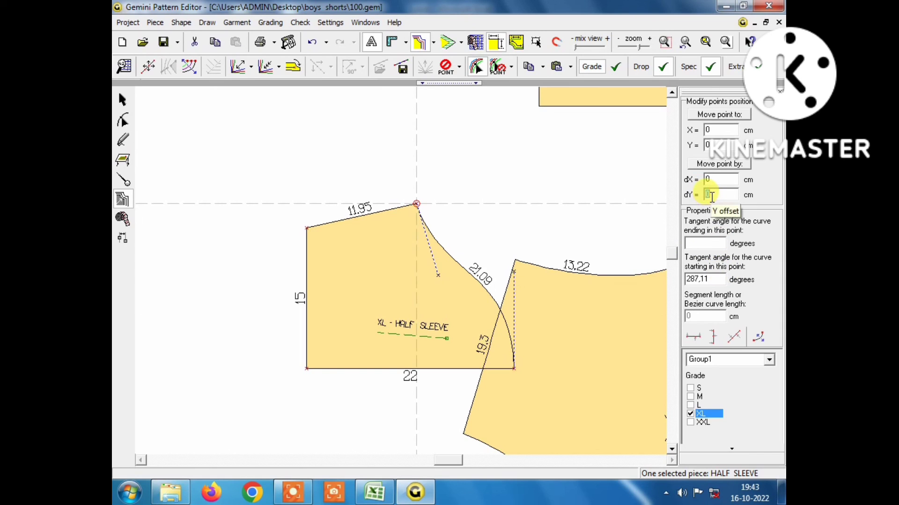
left_click(709, 180)
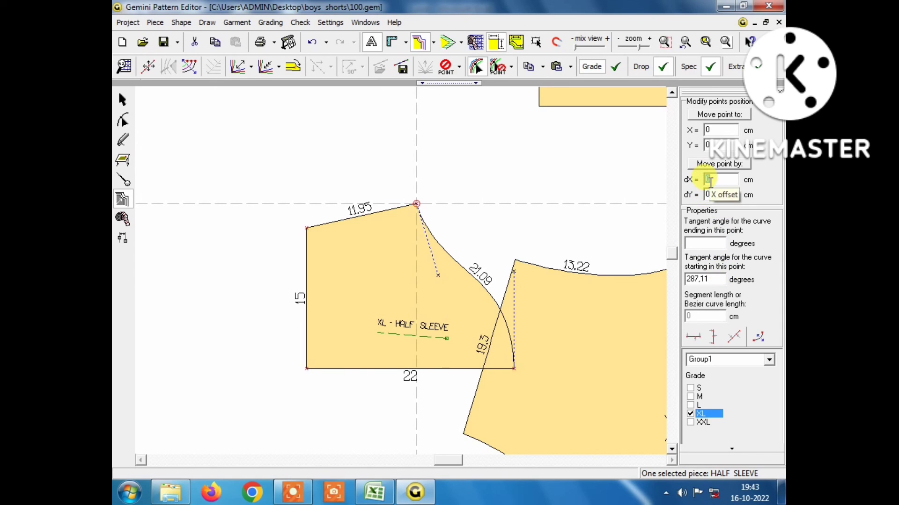
type("-1")
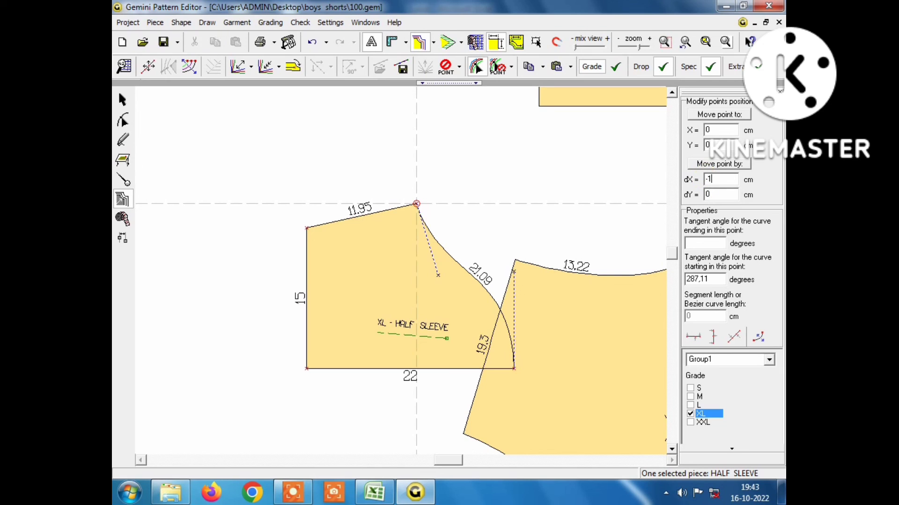
key("Return")
left_click(710, 181)
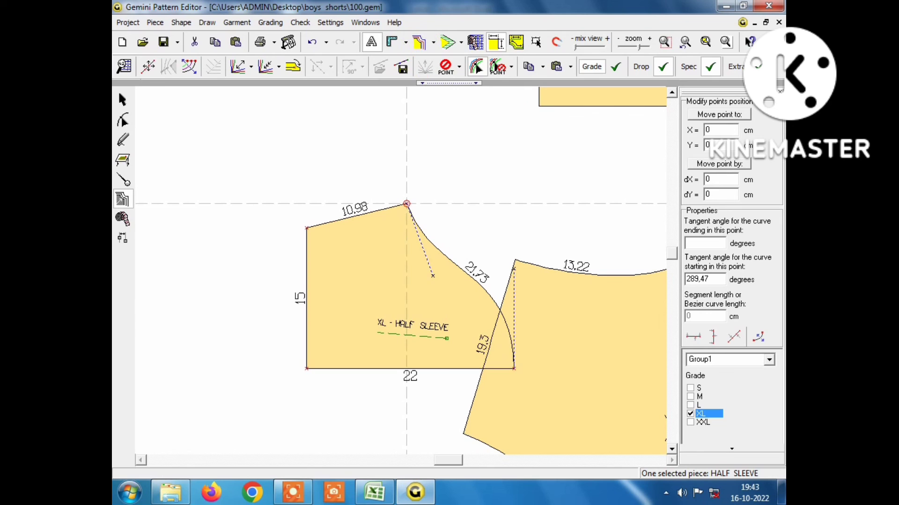
left_click(420, 43)
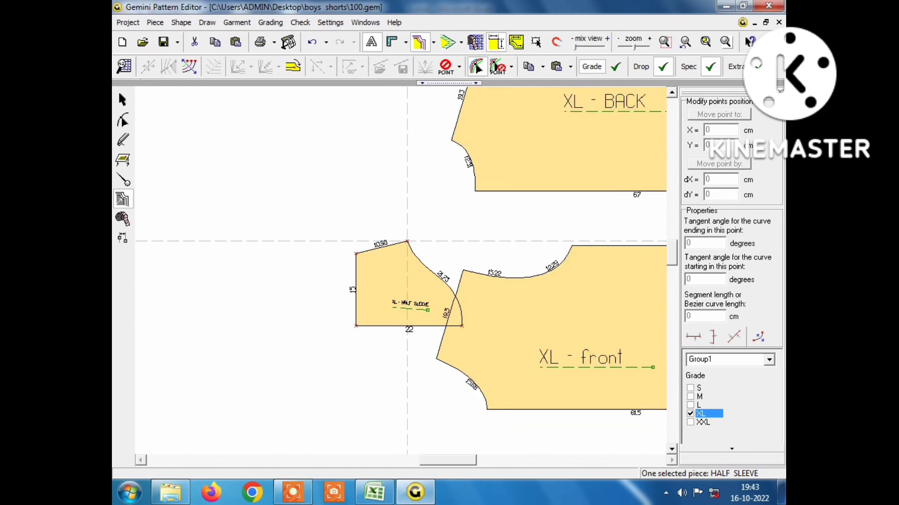
key("Tab")
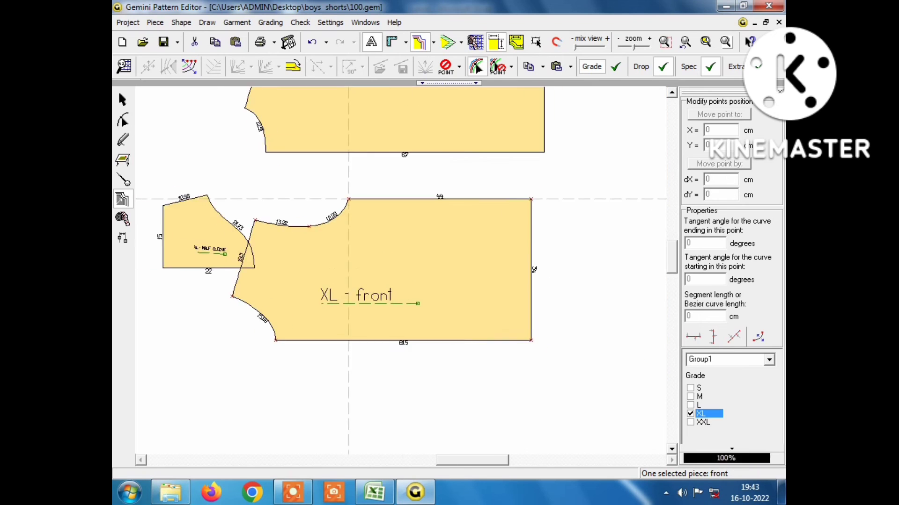
key("Tab")
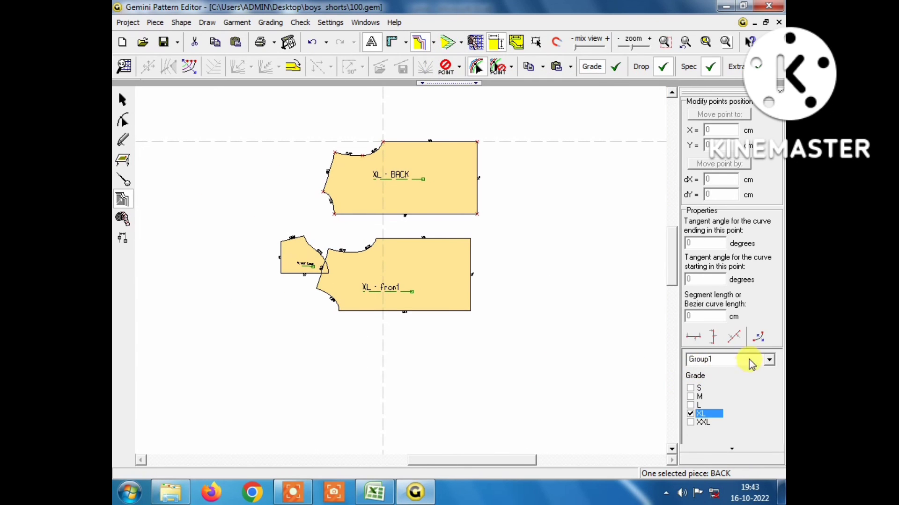
mouse_move(227, 125)
left_mouse_down()
mouse_move(466, 270)
mouse_move(532, 361)
left_mouse_up()
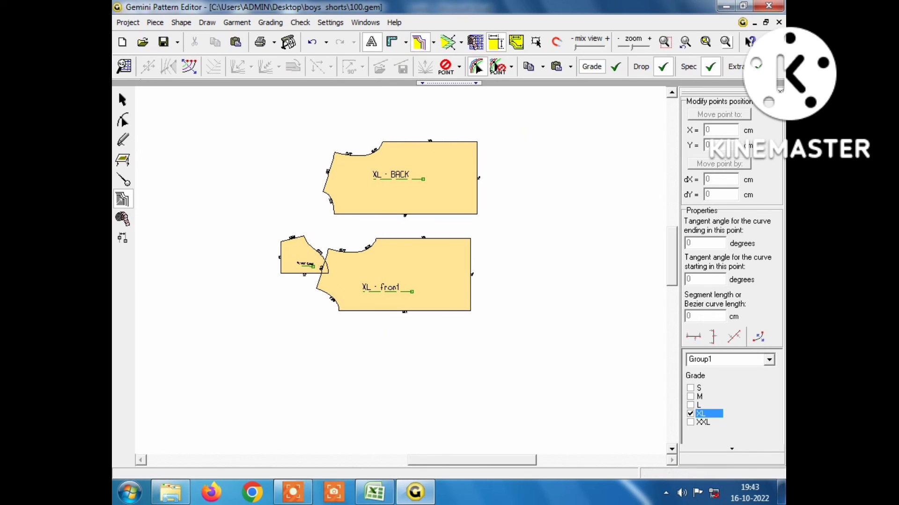
left_click(374, 238)
scroll(344, 238, "up", 1)
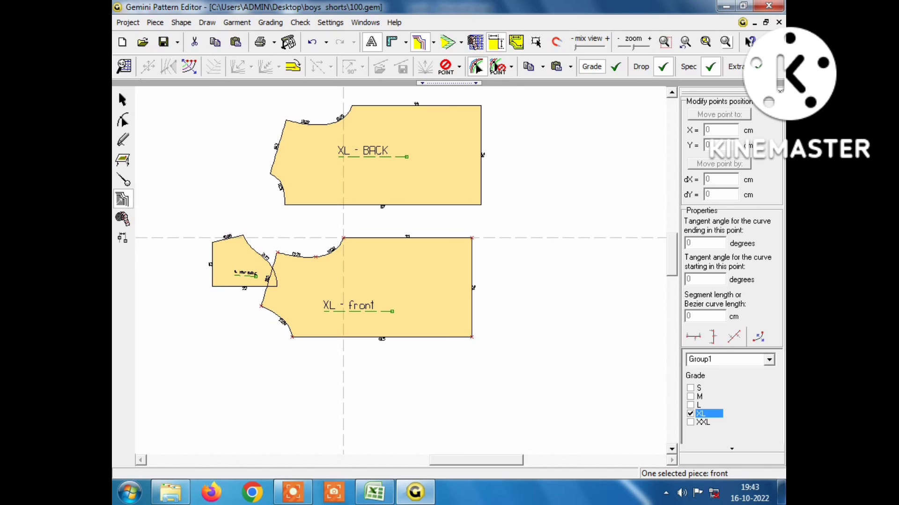
left_click(697, 388)
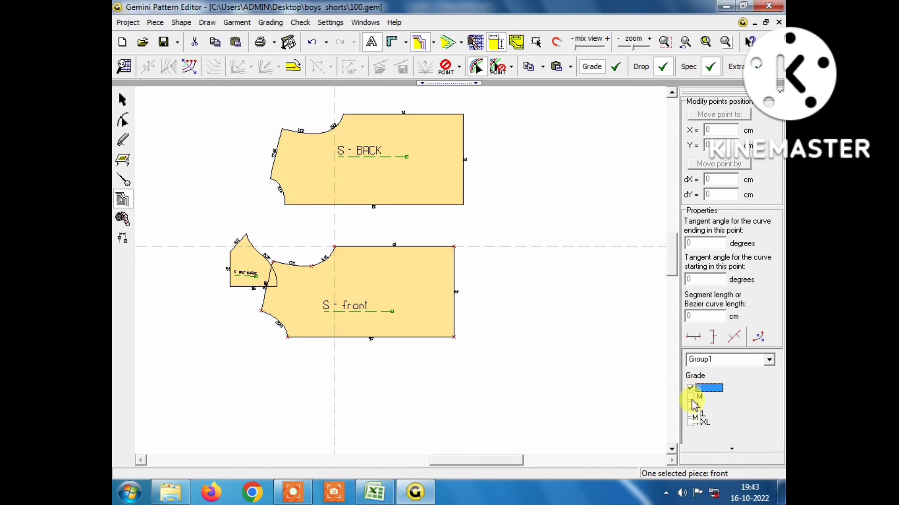
left_click(697, 397)
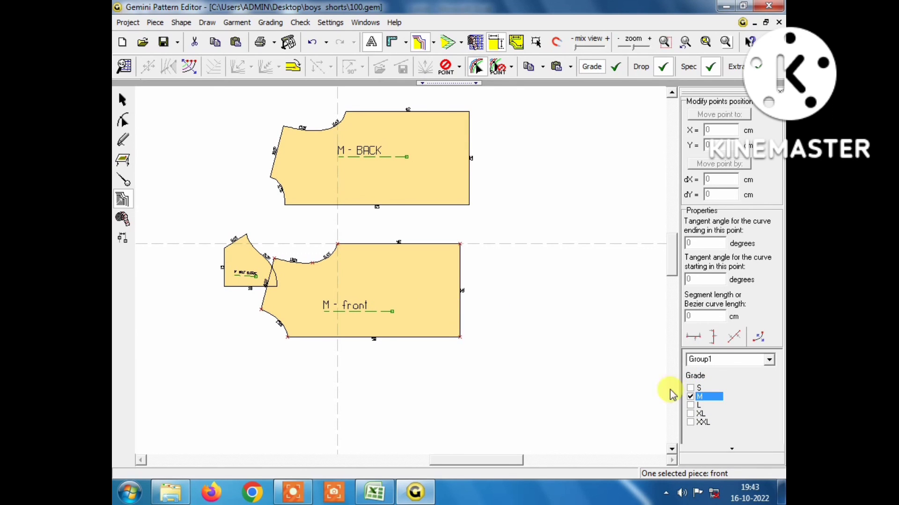
left_click(697, 405)
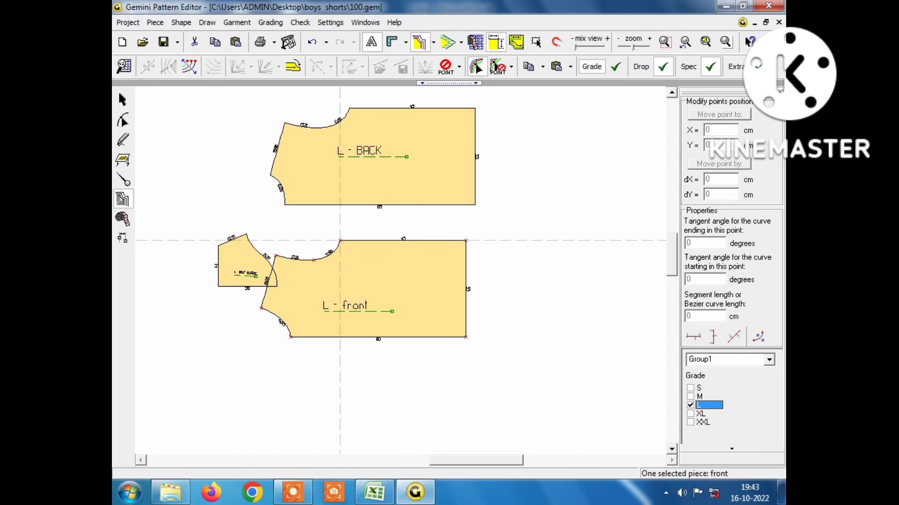
left_click(700, 413)
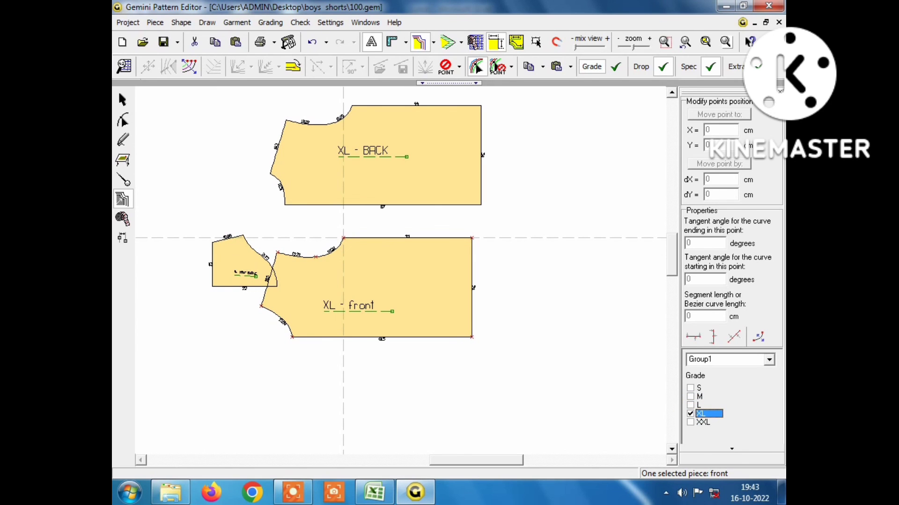
scroll(195, 294, "up", 2)
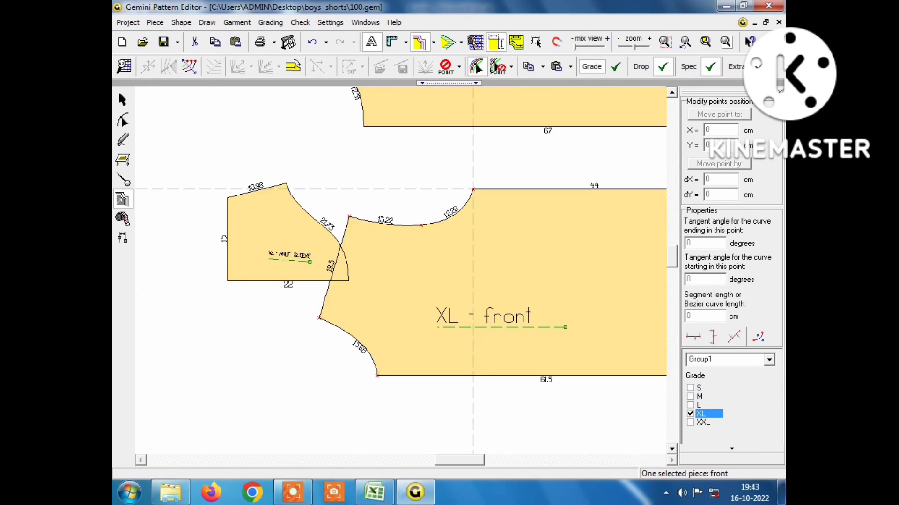